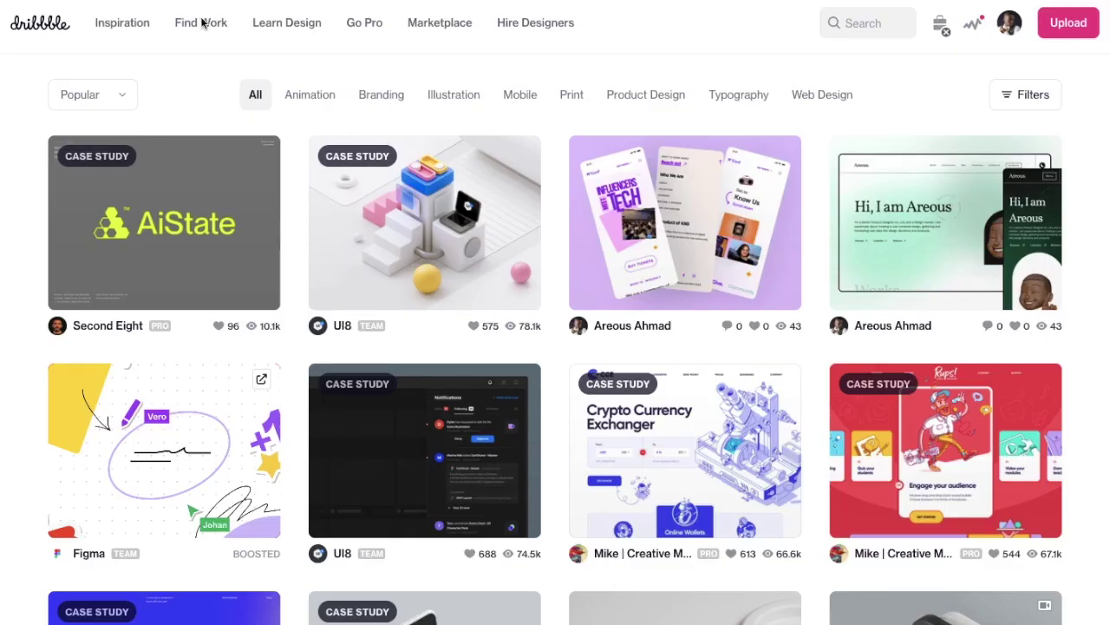
Step: Browse the popular Dribbble shots and search the site for "mobile"
{"action": "scroll", "coordinate": [315, 350], "scroll_direction": "down", "scroll_amount": 5}
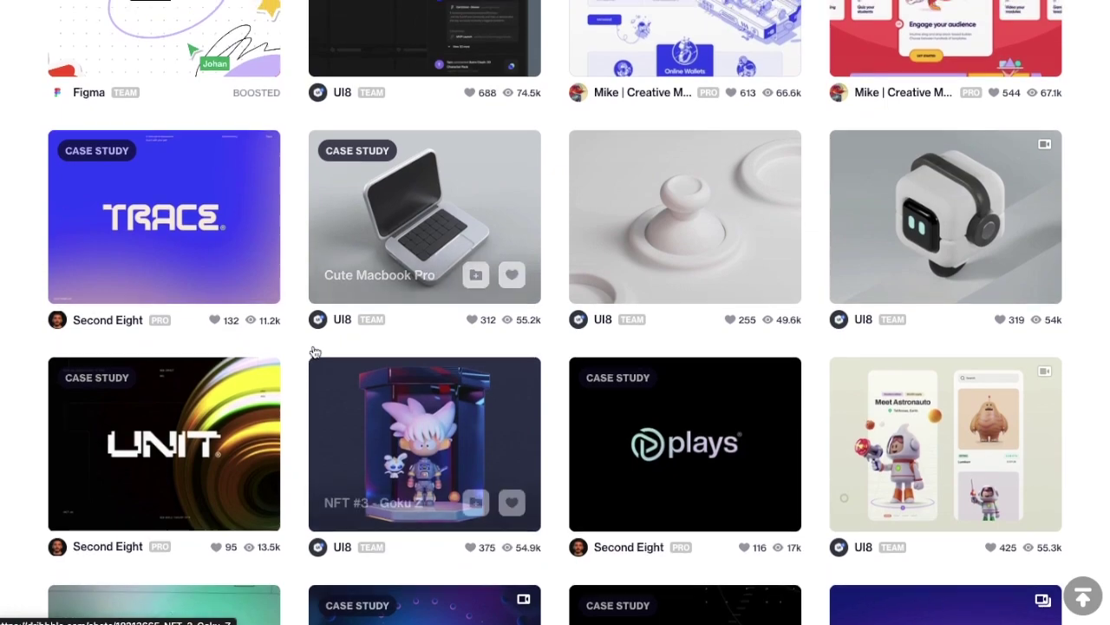
{"action": "scroll", "coordinate": [315, 351], "scroll_direction": "up", "scroll_amount": 5}
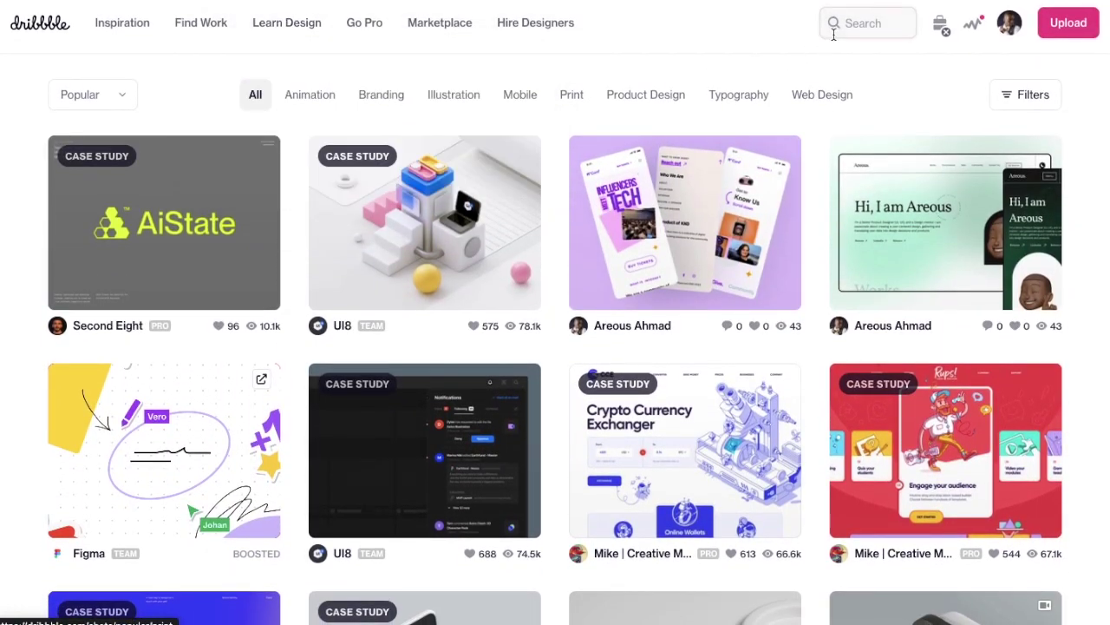
{"action": "left_click", "coordinate": [856, 33]}
{"action": "type", "text": "mobile"}
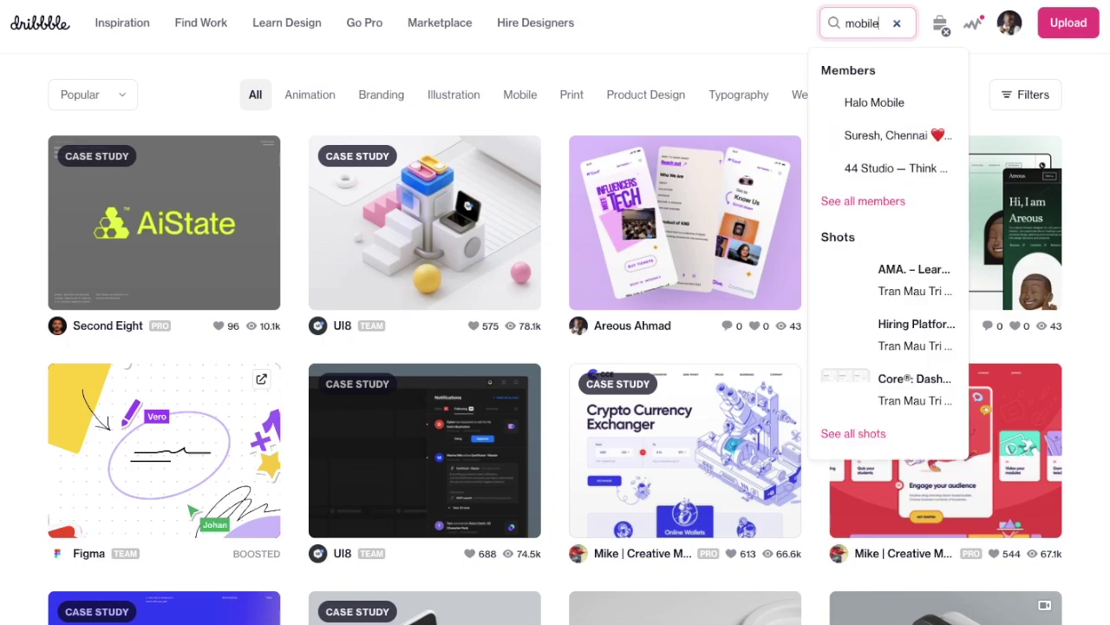
Step: Open the Banking App shot by Piqo Design and copy its image
{"action": "left_click", "coordinate": [639, 400]}
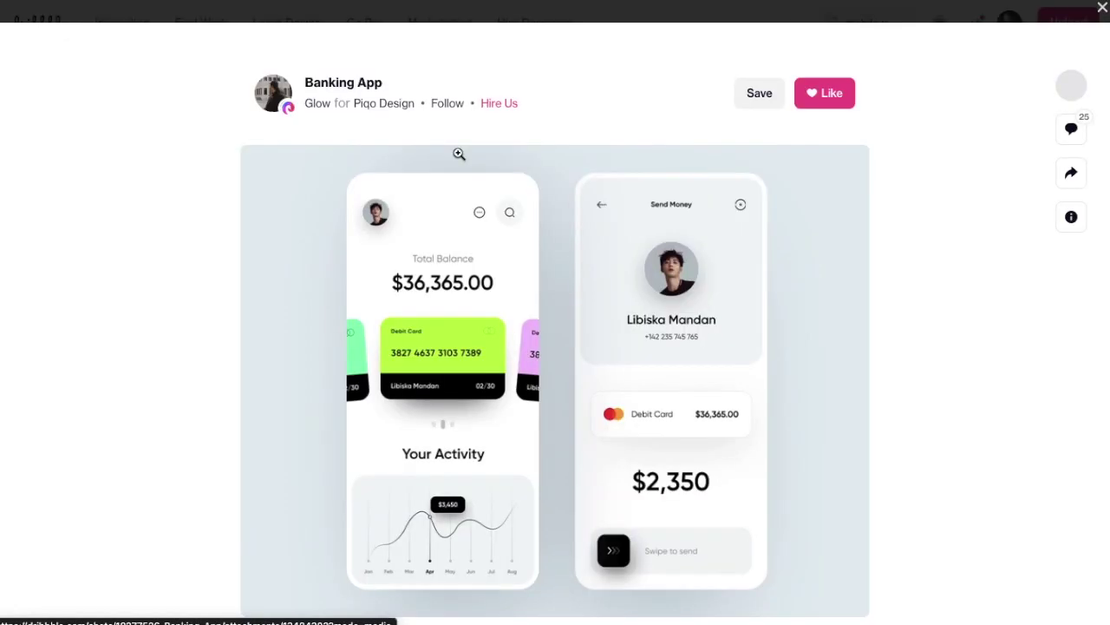
{"action": "right_click", "coordinate": [459, 151]}
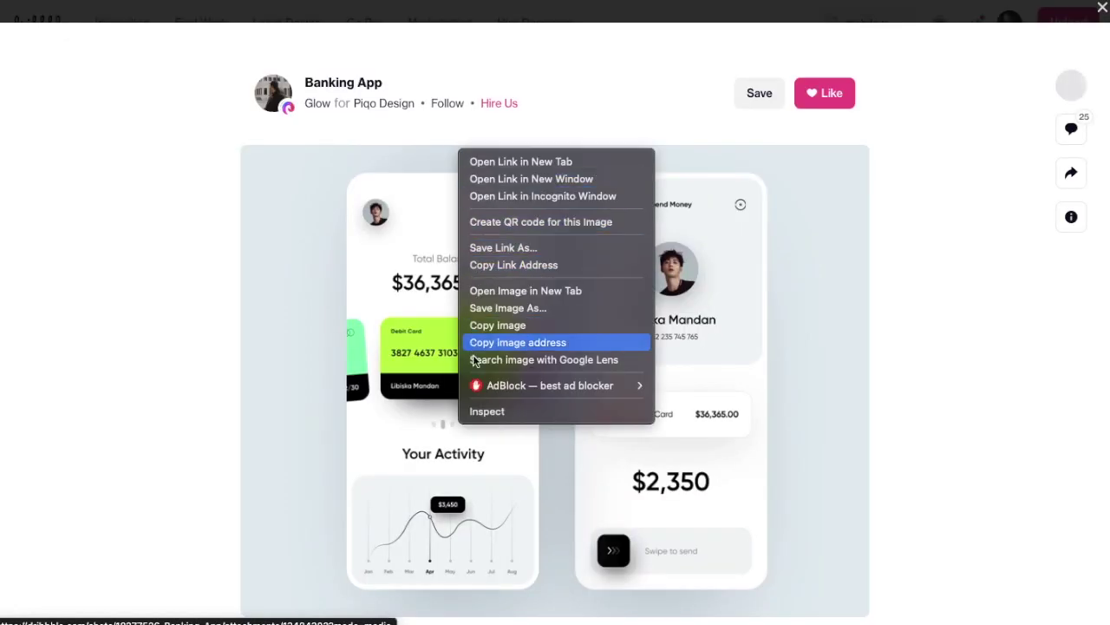
{"action": "left_click", "coordinate": [498, 324]}
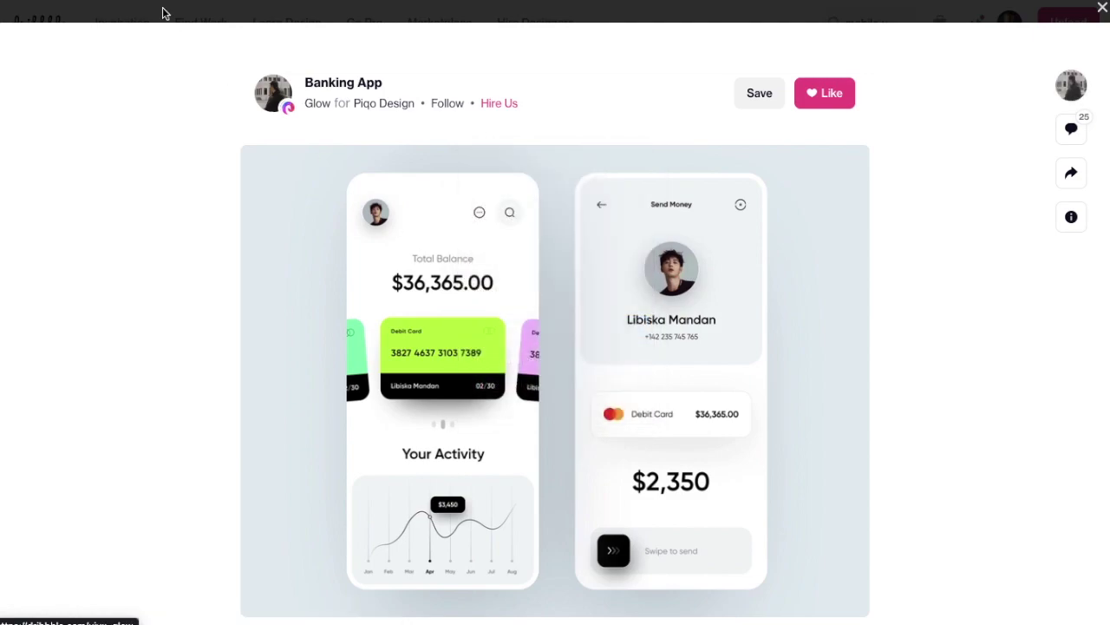
Step: Switch to Figma, add a page named Mobile Moodboard and paste the copied Banking App image onto it
{"action": "key", "text": "alt+Tab"}
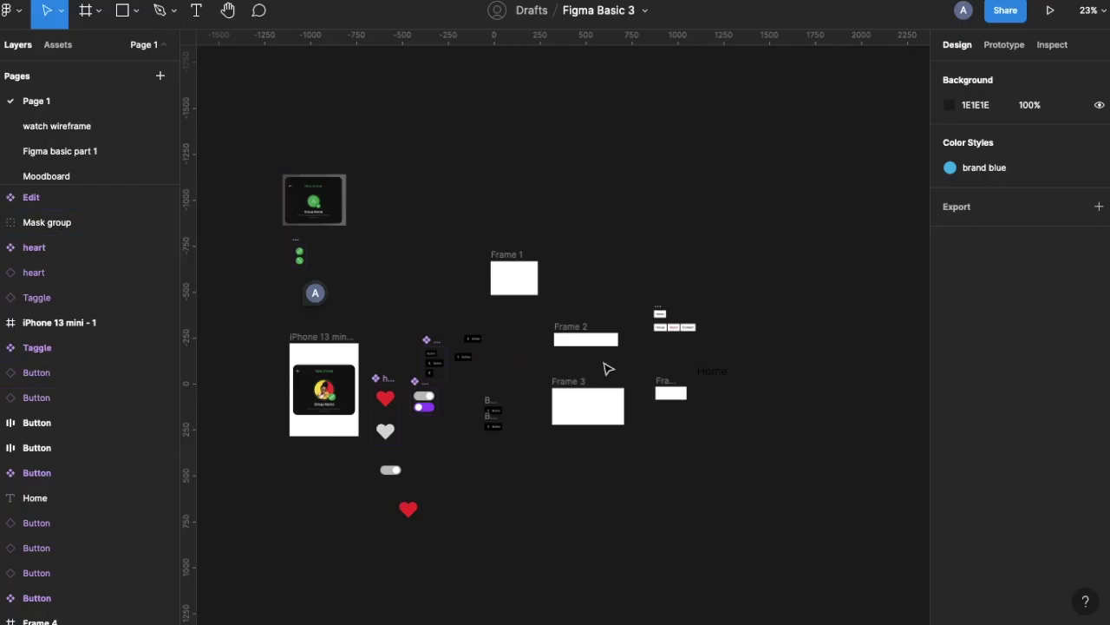
{"action": "left_click", "coordinate": [159, 75]}
{"action": "type", "text": "Mobile M"}
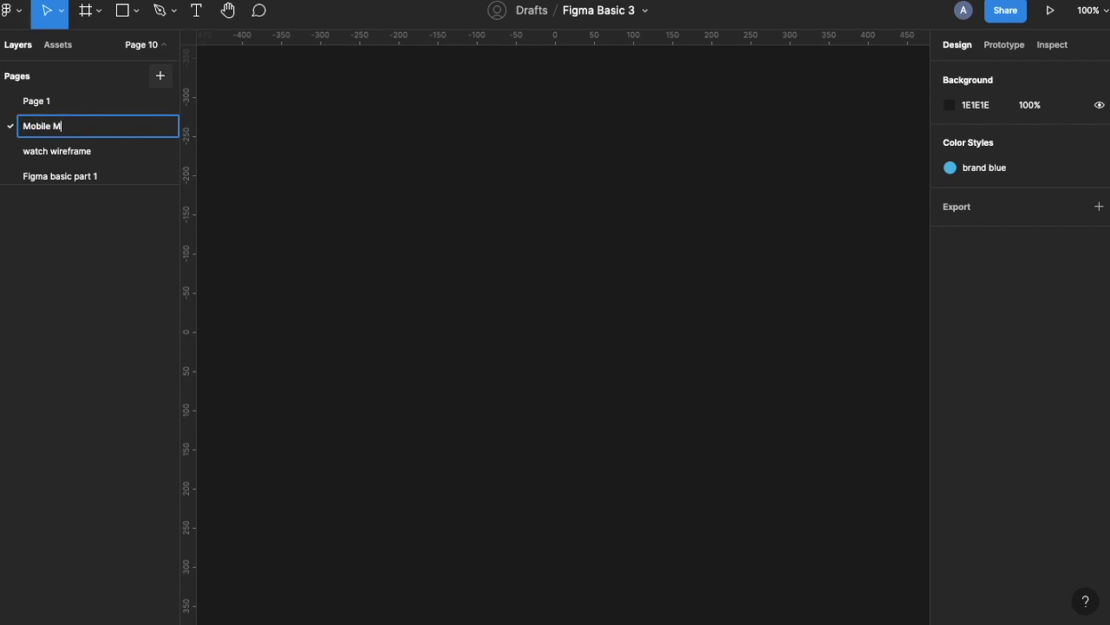
{"action": "type", "text": "oodboard"}
{"action": "key", "text": "Return"}
{"action": "key", "text": "ctrl+v"}
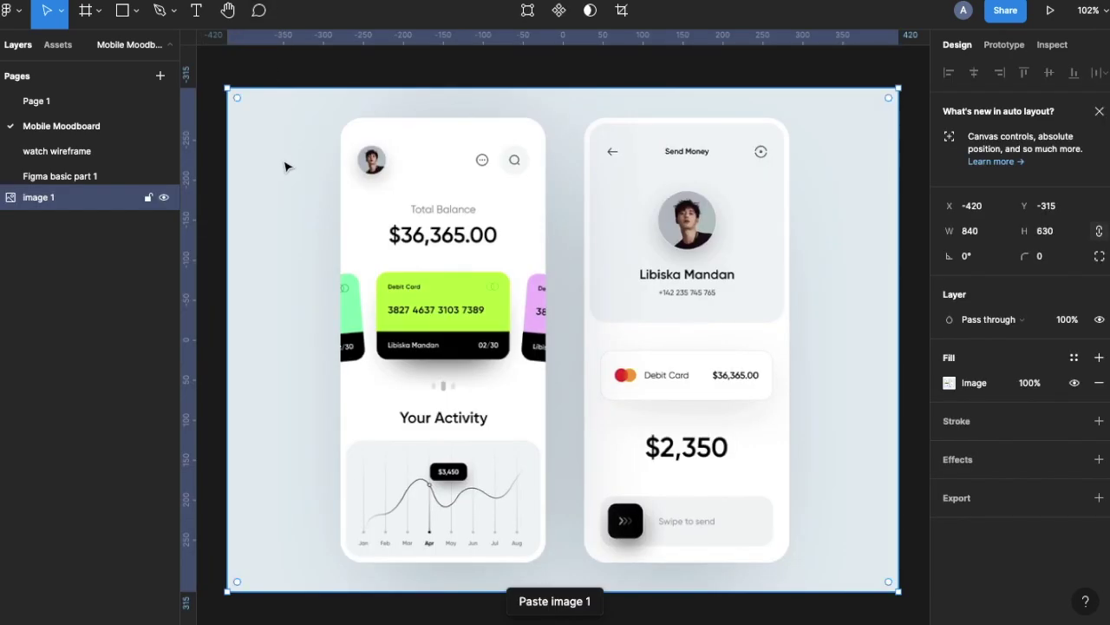
Step: Find the Finance App shot on Dribbble and paste its image beside the Banking App image on Figma's Mobile Moodboard page
{"action": "scroll", "coordinate": [283, 163], "scroll_direction": "down", "scroll_amount": 5}
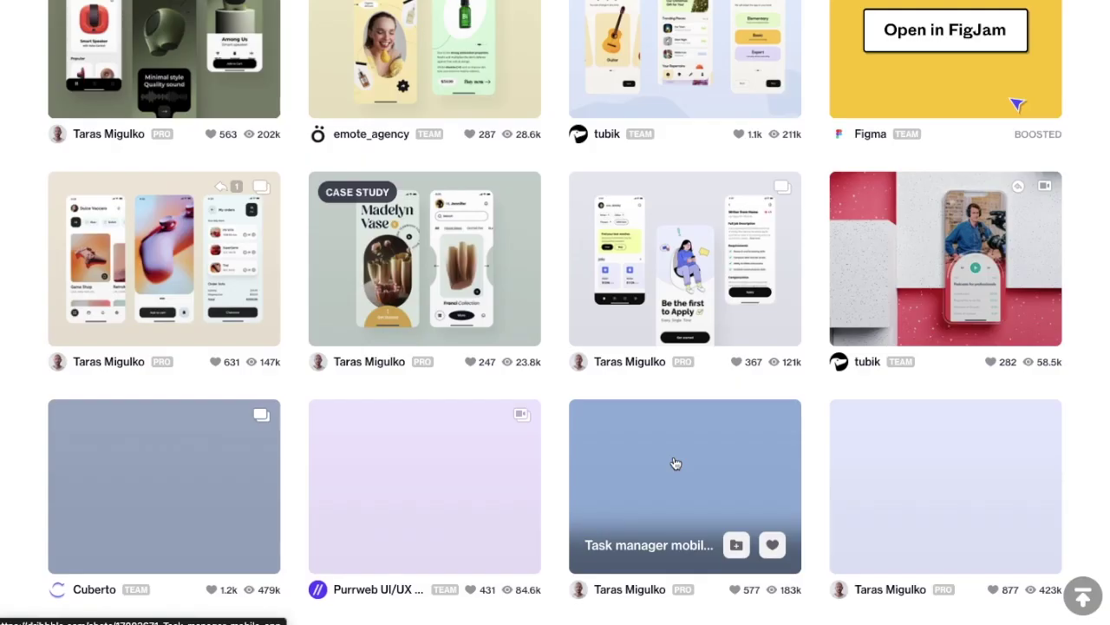
{"action": "scroll", "coordinate": [674, 463], "scroll_direction": "down", "scroll_amount": 4}
{"action": "scroll", "coordinate": [676, 463], "scroll_direction": "down", "scroll_amount": 1}
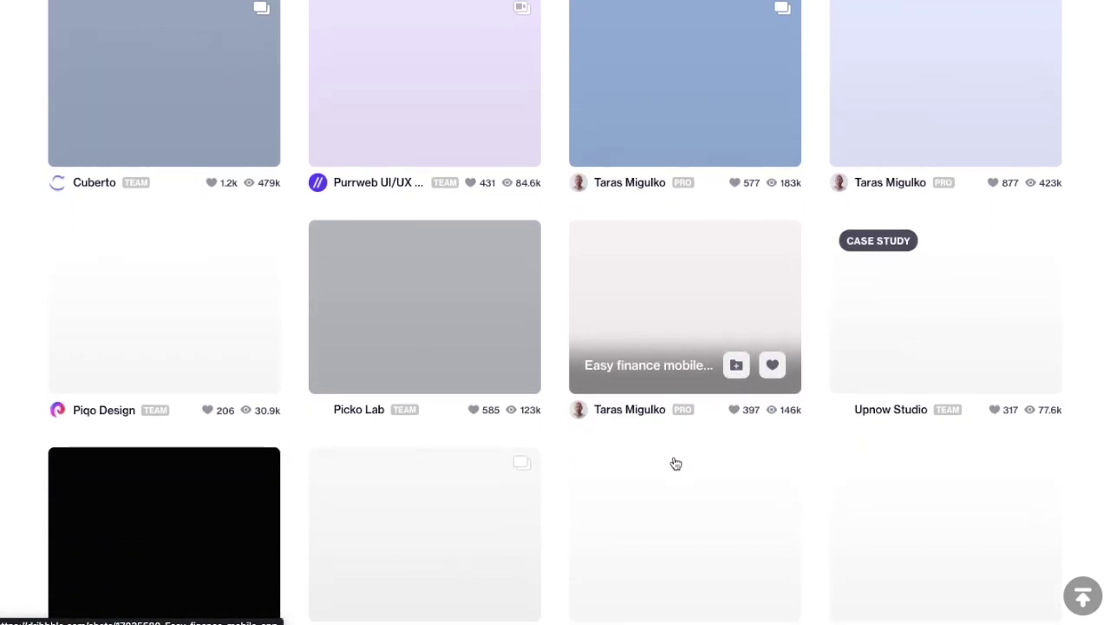
{"action": "scroll", "coordinate": [675, 463], "scroll_direction": "up", "scroll_amount": 3}
{"action": "scroll", "coordinate": [676, 463], "scroll_direction": "up", "scroll_amount": 1}
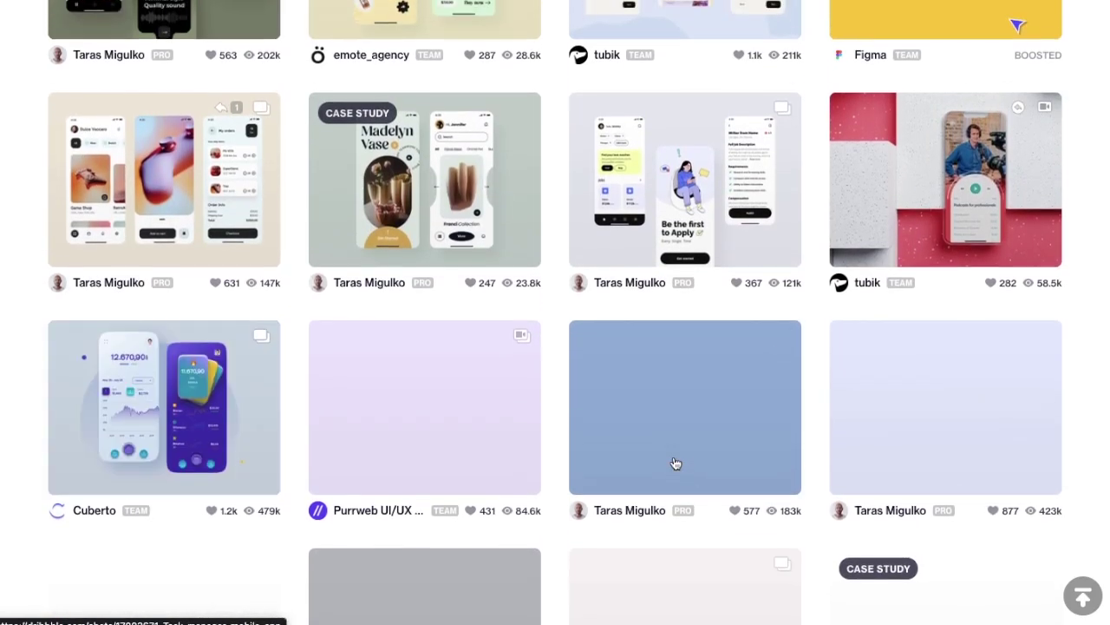
{"action": "scroll", "coordinate": [676, 463], "scroll_direction": "down", "scroll_amount": 2}
{"action": "scroll", "coordinate": [676, 464], "scroll_direction": "down", "scroll_amount": 2}
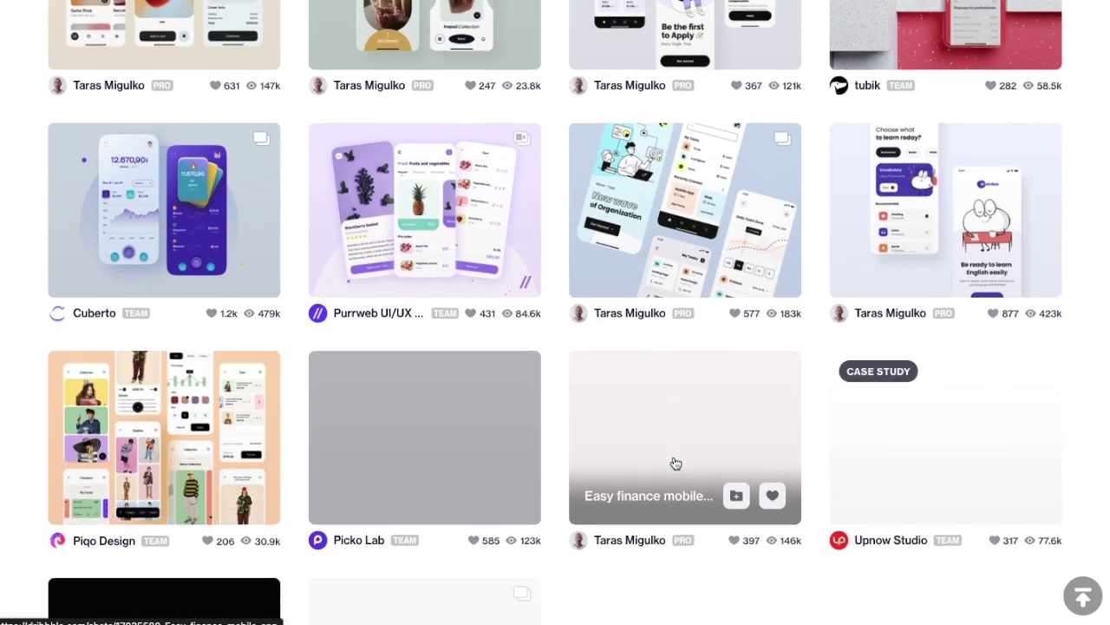
{"action": "scroll", "coordinate": [676, 463], "scroll_direction": "down", "scroll_amount": 3}
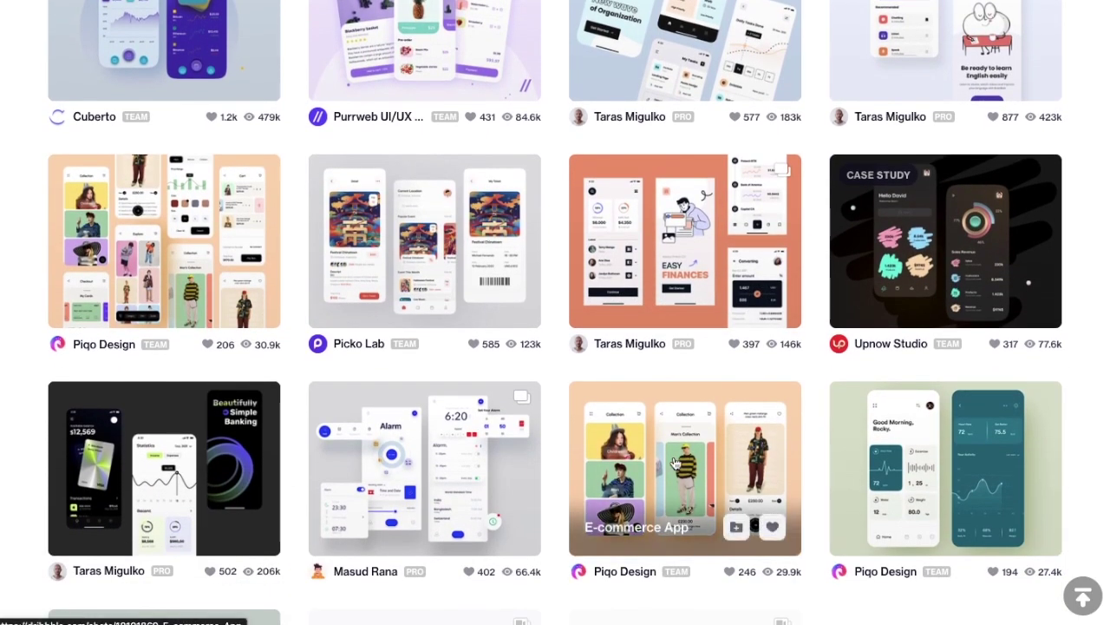
{"action": "left_click", "coordinate": [668, 237]}
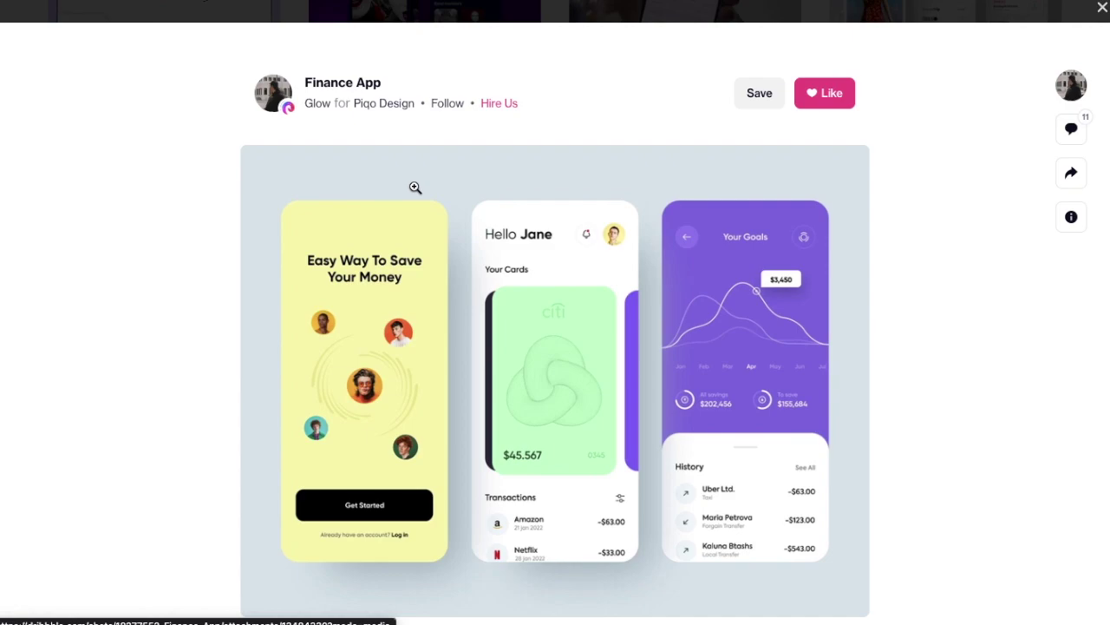
{"action": "right_click", "coordinate": [408, 343]}
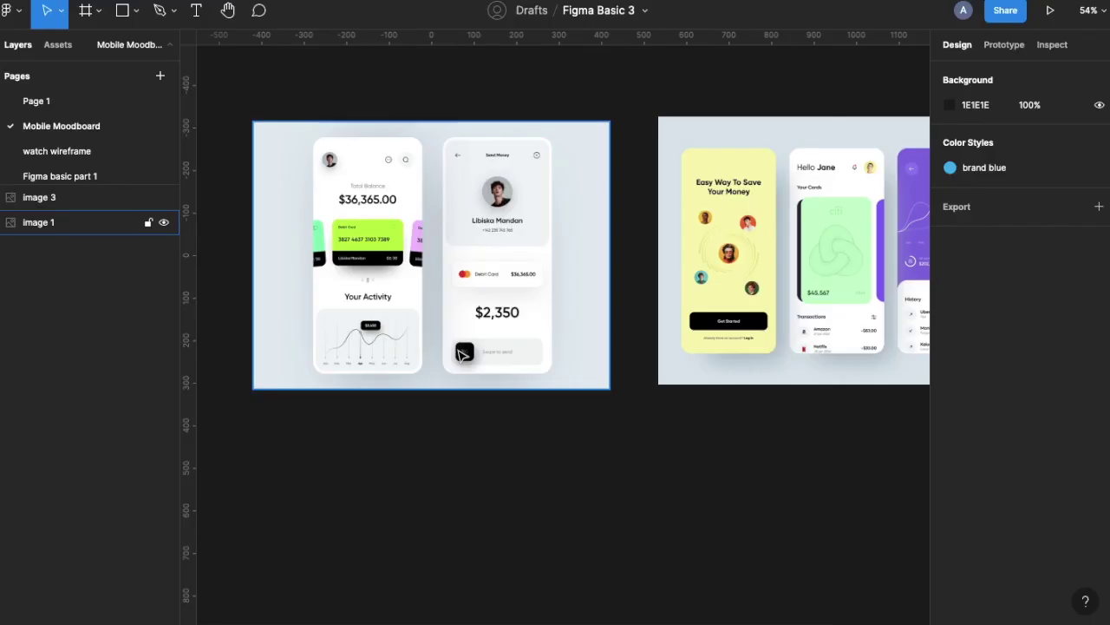
Step: Crop the Banking App image from both sides so that only the Total Balance phone screen remains
{"action": "left_click", "coordinate": [52, 222]}
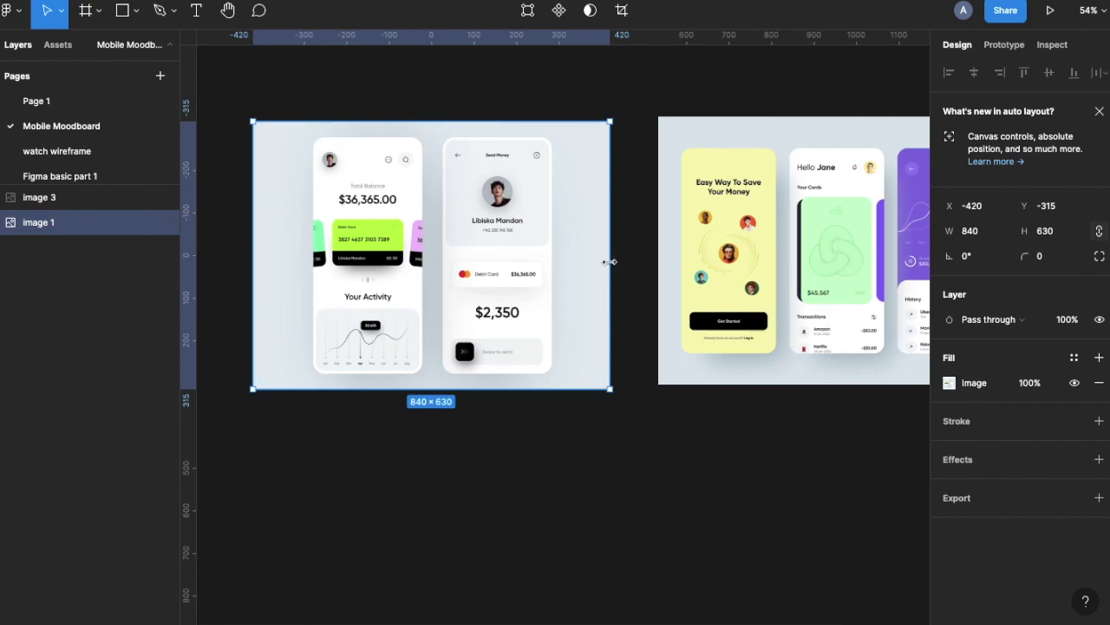
{"action": "left_click_drag", "start_coordinate": [610, 261], "coordinate": [431, 261]}
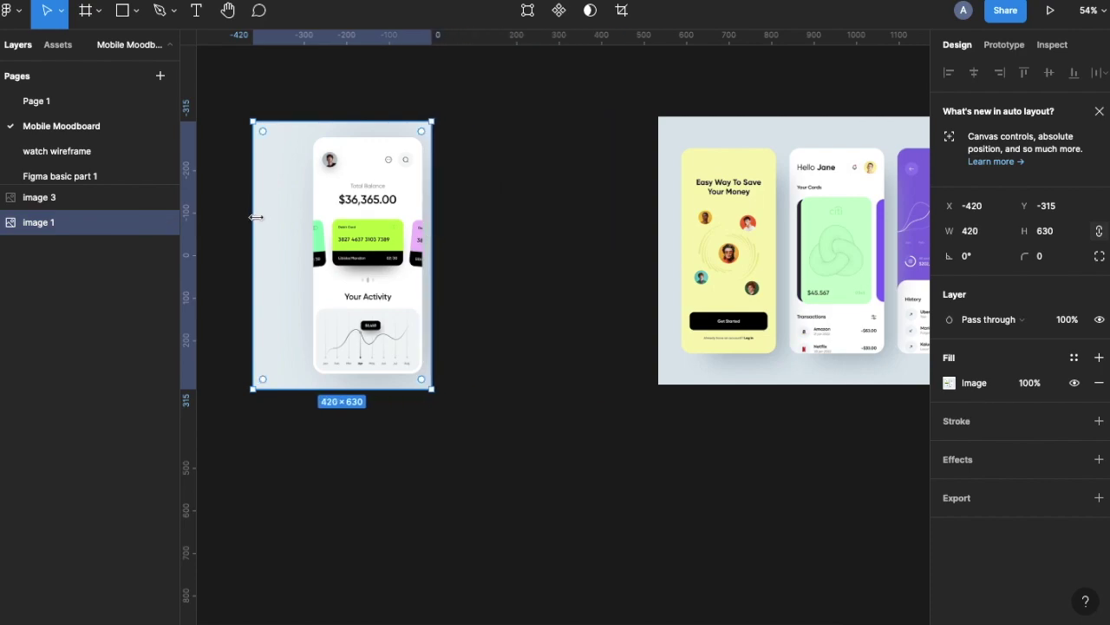
{"action": "left_click_drag", "start_coordinate": [256, 218], "coordinate": [302, 218]}
Step: Crop the Finance App image to the yellow "Easy Way To Save Your Money" screen, about 253 px wide
{"action": "left_click", "coordinate": [745, 263]}
{"action": "double_click", "coordinate": [744, 263]}
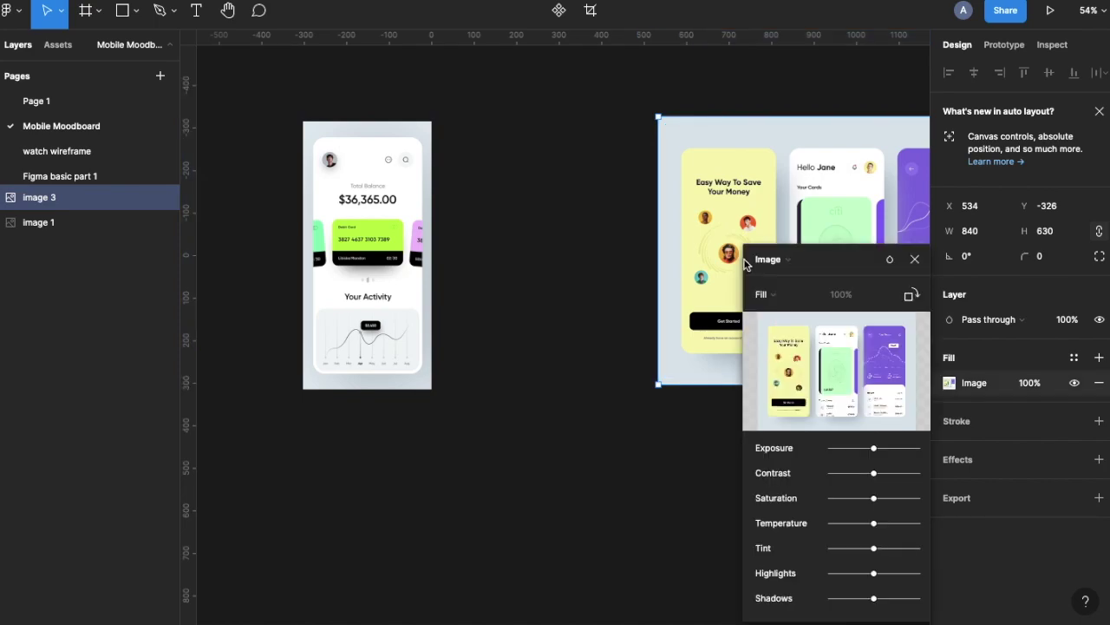
{"action": "scroll", "coordinate": [616, 248], "scroll_direction": "right", "scroll_amount": 3}
{"action": "scroll", "coordinate": [617, 248], "scroll_direction": "down", "scroll_amount": 5}
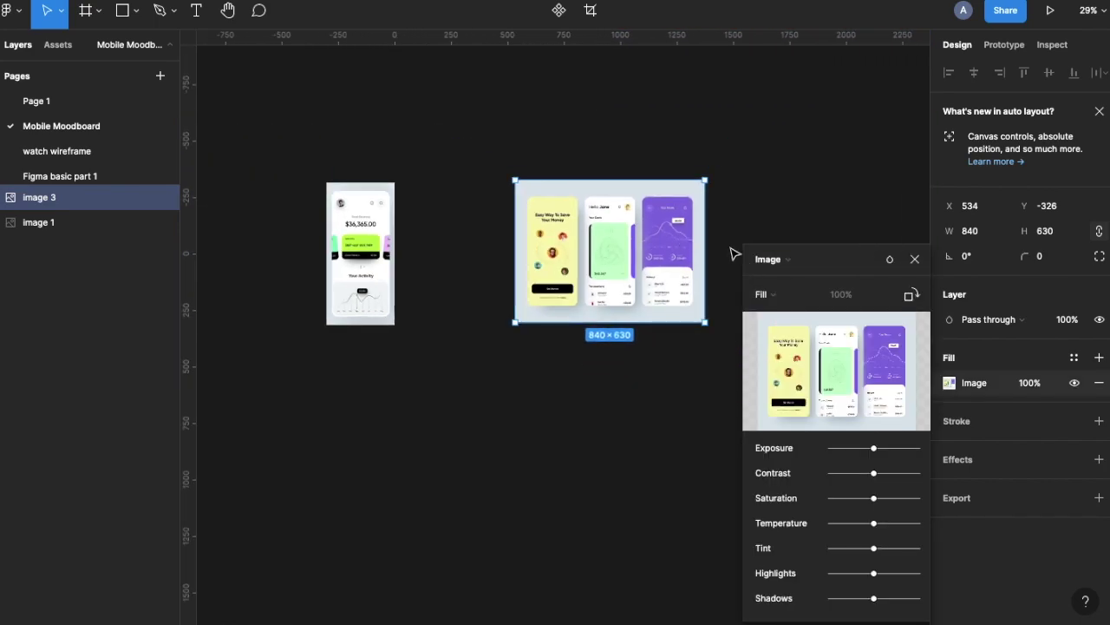
{"action": "left_click", "coordinate": [914, 259]}
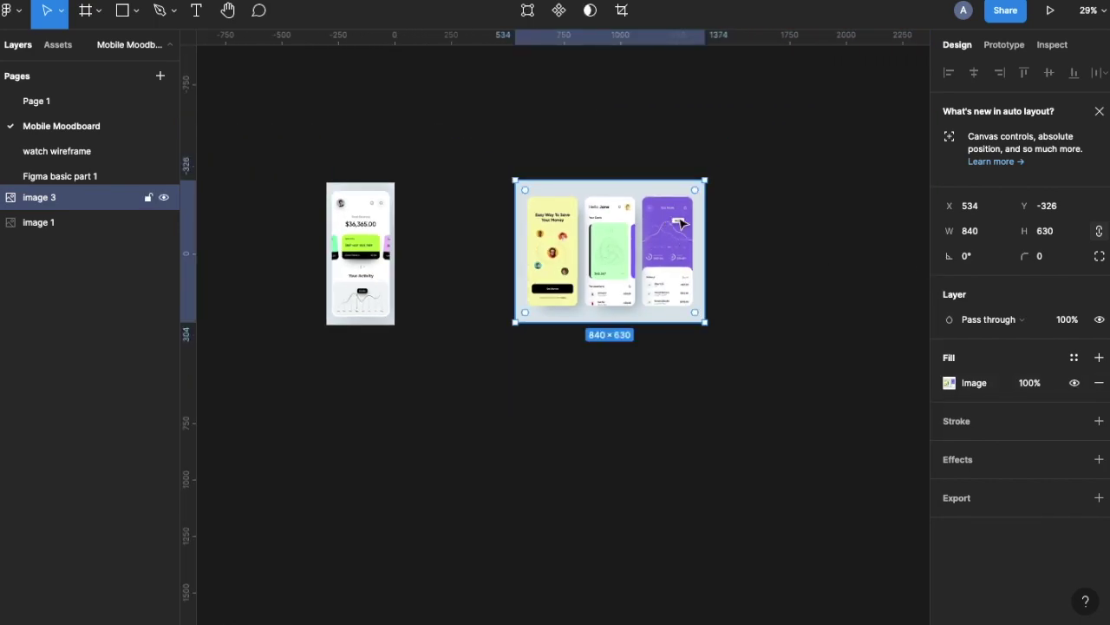
{"action": "left_click_drag", "start_coordinate": [704, 227], "coordinate": [582, 233]}
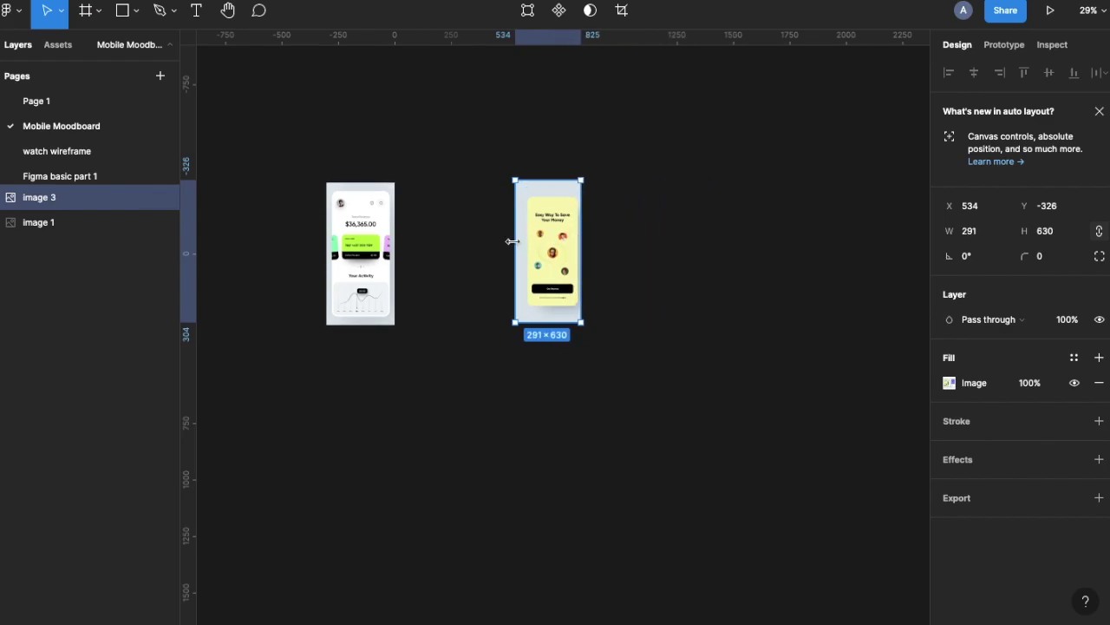
{"action": "left_click_drag", "start_coordinate": [515, 243], "coordinate": [523, 243]}
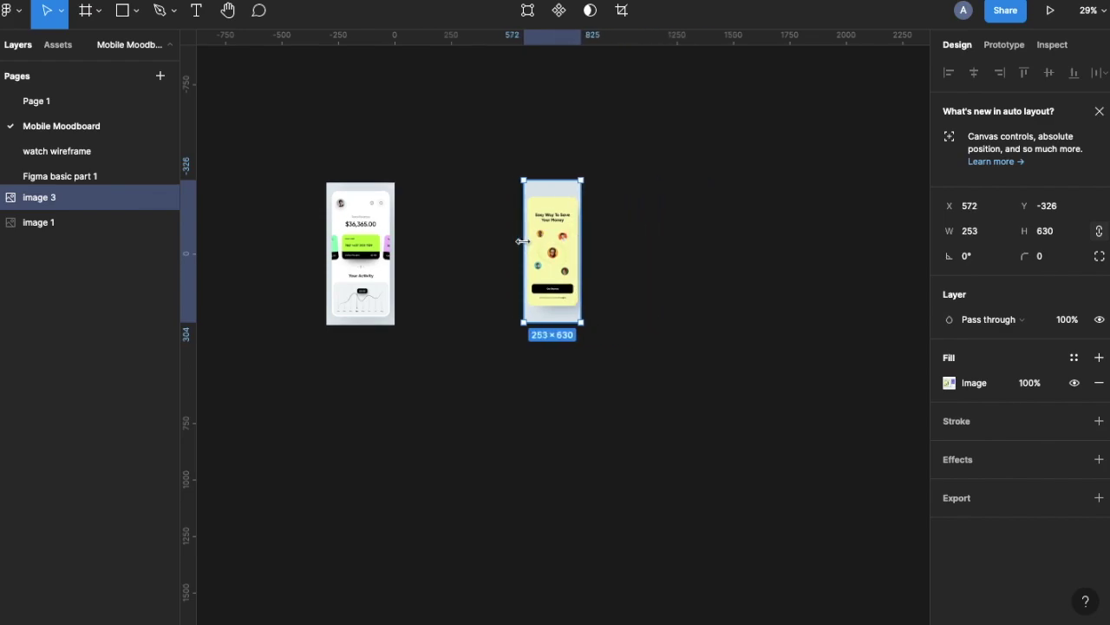
Step: Review the row of Apple Watch frames on the watch wireframe page
{"action": "left_click", "coordinate": [37, 155]}
{"action": "scroll", "coordinate": [478, 417], "scroll_direction": "up", "scroll_amount": 5}
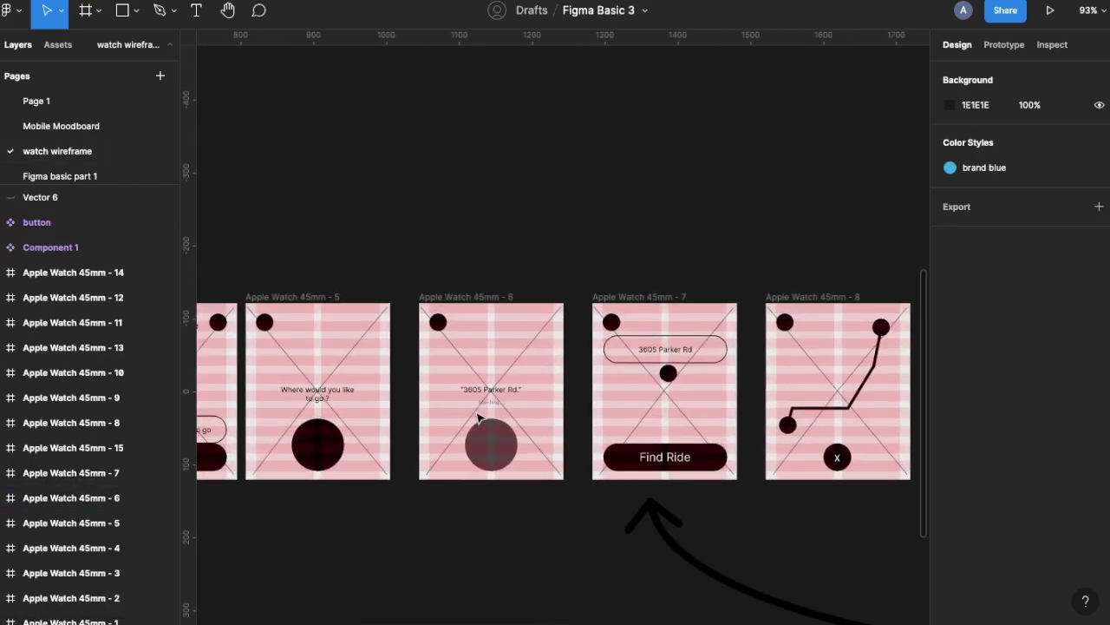
{"action": "scroll", "coordinate": [478, 417], "scroll_direction": "left", "scroll_amount": 10}
{"action": "scroll", "coordinate": [424, 432], "scroll_direction": "right", "scroll_amount": 6}
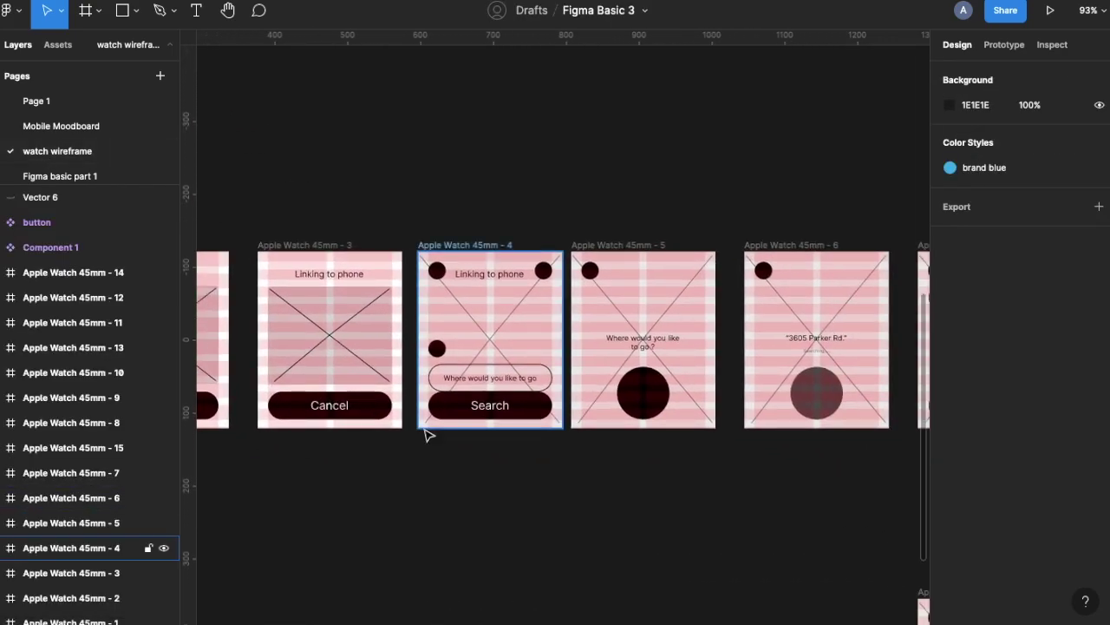
{"action": "scroll", "coordinate": [425, 434], "scroll_direction": "down", "scroll_amount": 10}
{"action": "scroll", "coordinate": [425, 434], "scroll_direction": "up", "scroll_amount": 2}
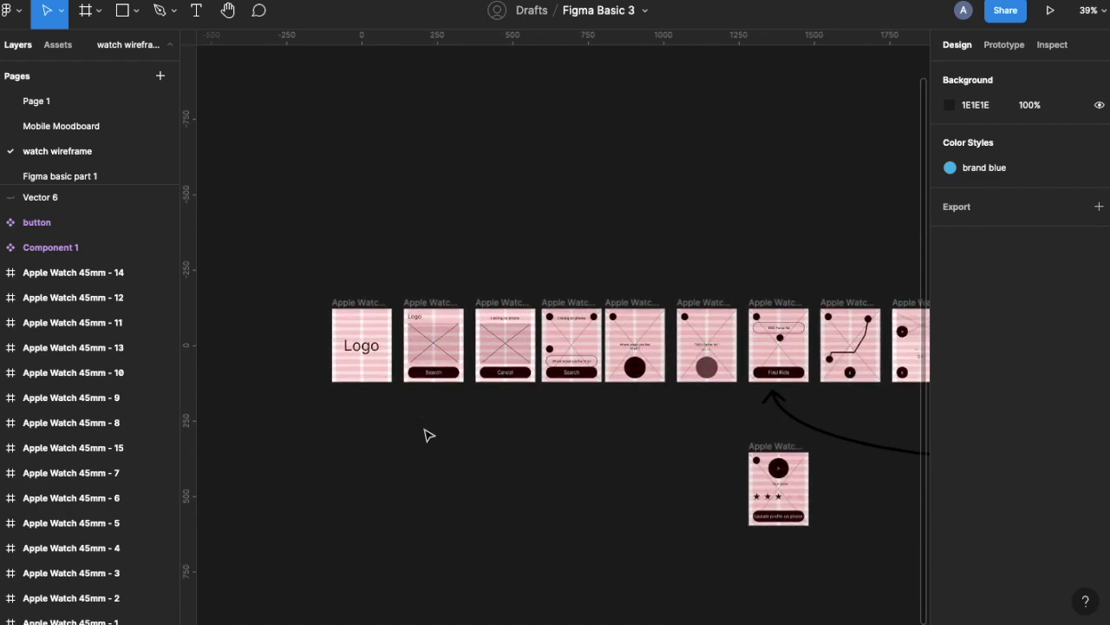
Step: Return to the Mobile Moodboard page and examine the details of the two cropped phone screens up close
{"action": "left_click", "coordinate": [41, 127]}
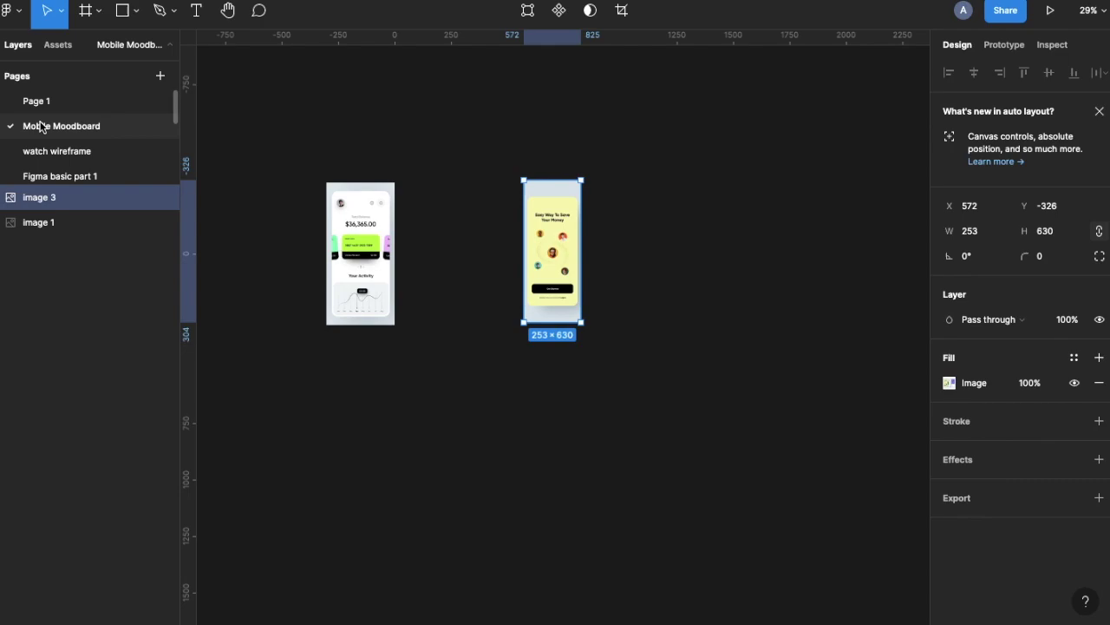
{"action": "scroll", "coordinate": [666, 454], "scroll_direction": "up", "scroll_amount": 6}
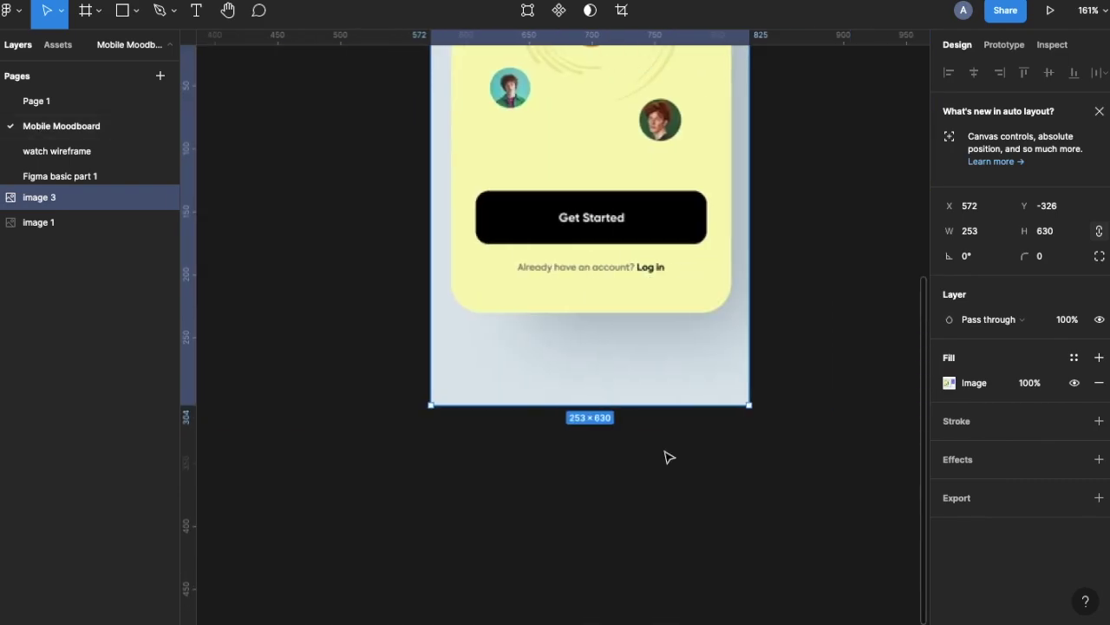
{"action": "scroll", "coordinate": [668, 457], "scroll_direction": "down", "scroll_amount": 3}
{"action": "scroll", "coordinate": [668, 457], "scroll_direction": "up", "scroll_amount": 3}
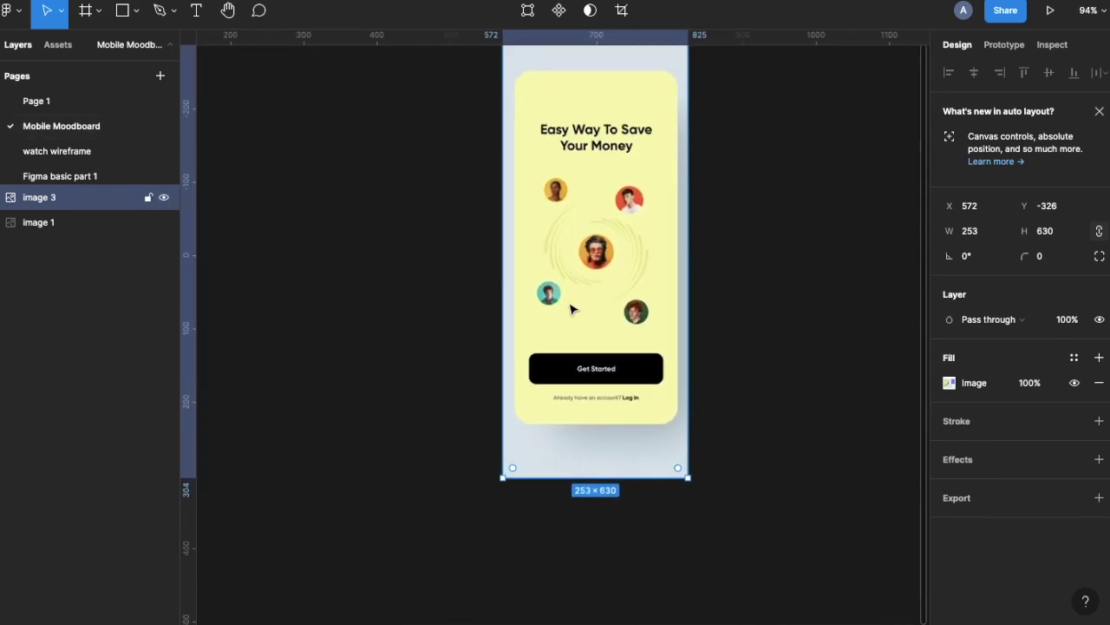
{"action": "scroll", "coordinate": [559, 356], "scroll_direction": "left", "scroll_amount": 5}
{"action": "scroll", "coordinate": [562, 360], "scroll_direction": "down", "scroll_amount": 5}
{"action": "scroll", "coordinate": [507, 444], "scroll_direction": "up", "scroll_amount": 4}
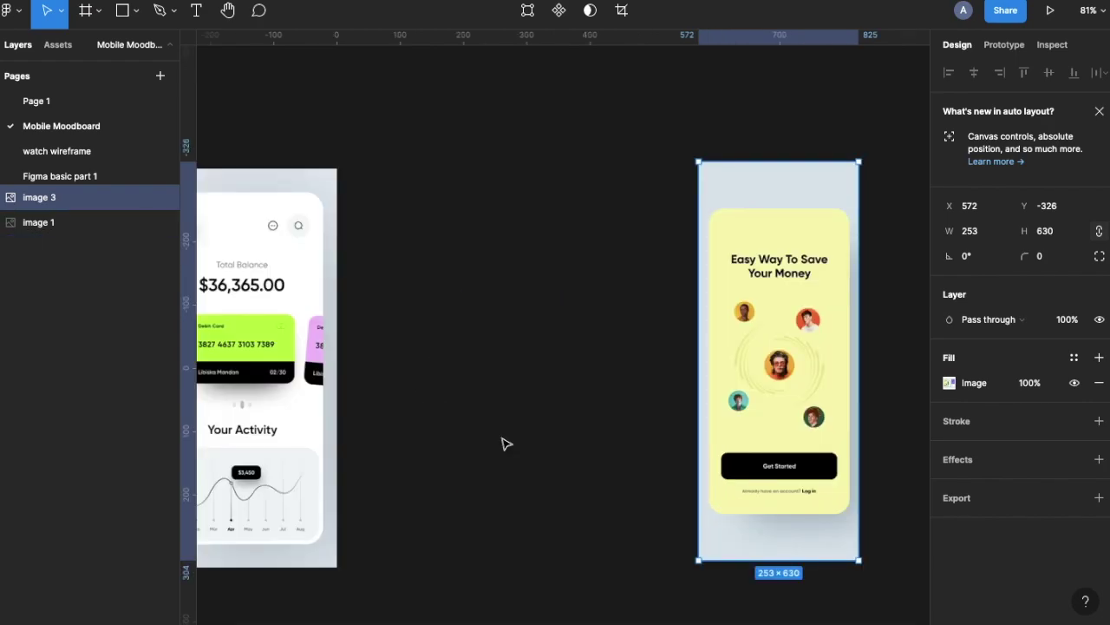
{"action": "scroll", "coordinate": [549, 461], "scroll_direction": "left", "scroll_amount": 4}
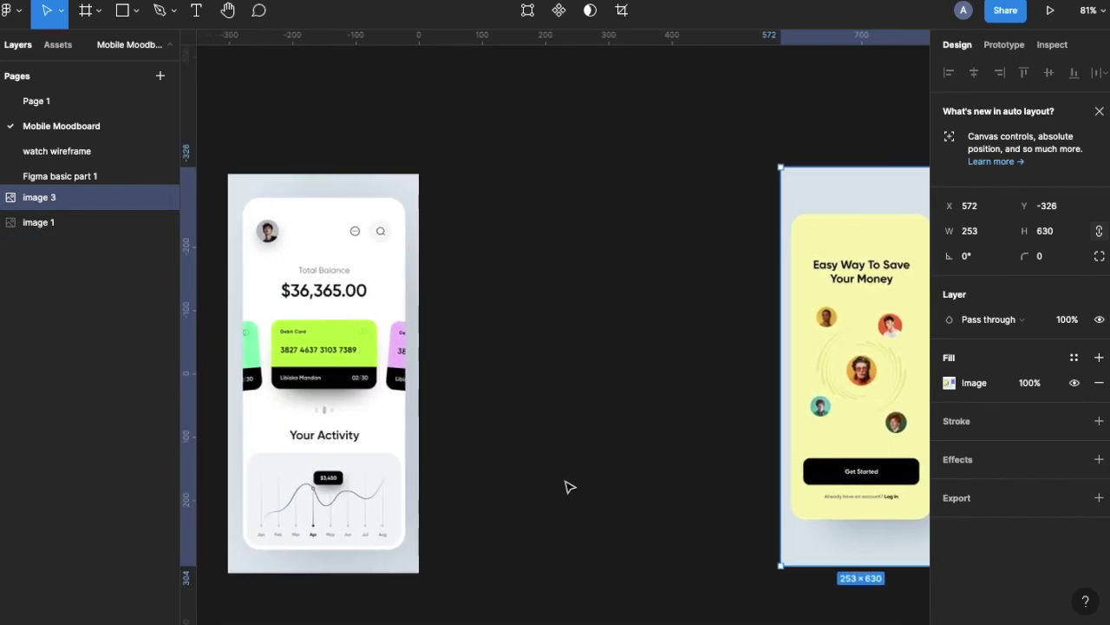
Step: Add a text layer reading "Button" at size 14 in the empty space between the two moodboard images
{"action": "key", "text": "t"}
{"action": "left_click", "coordinate": [544, 386]}
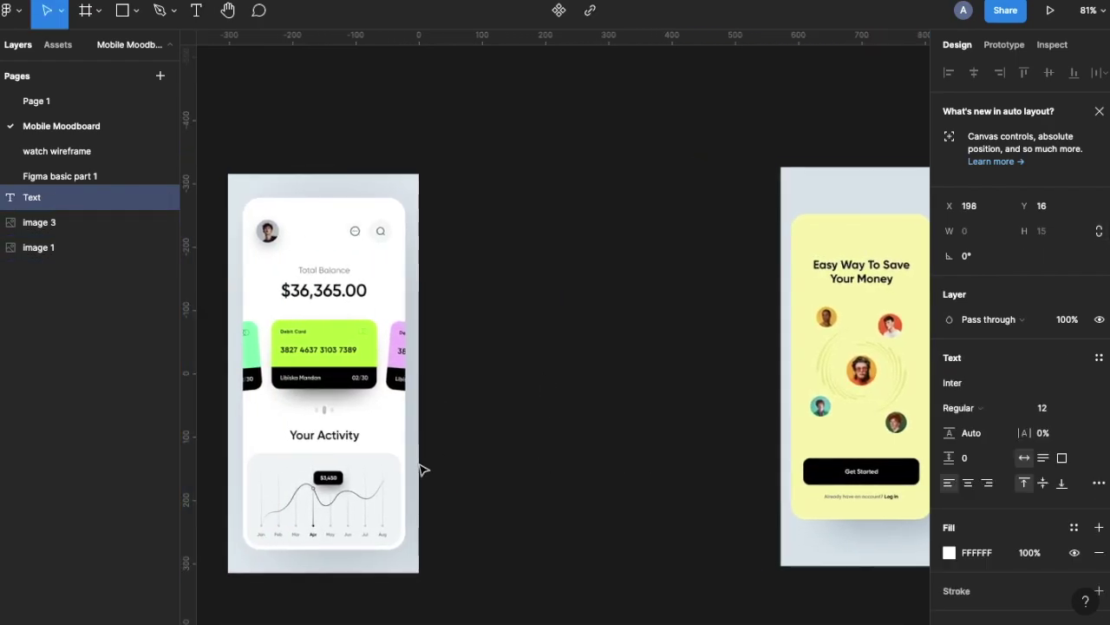
{"action": "left_click", "coordinate": [1043, 407]}
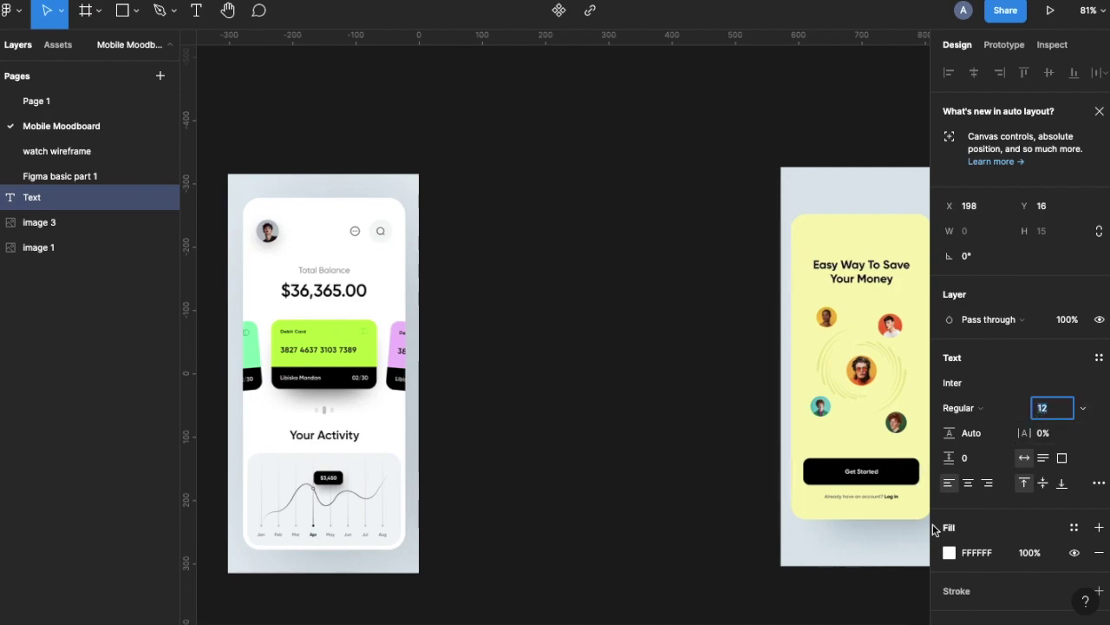
{"action": "type", "text": "14"}
{"action": "key", "text": "Return"}
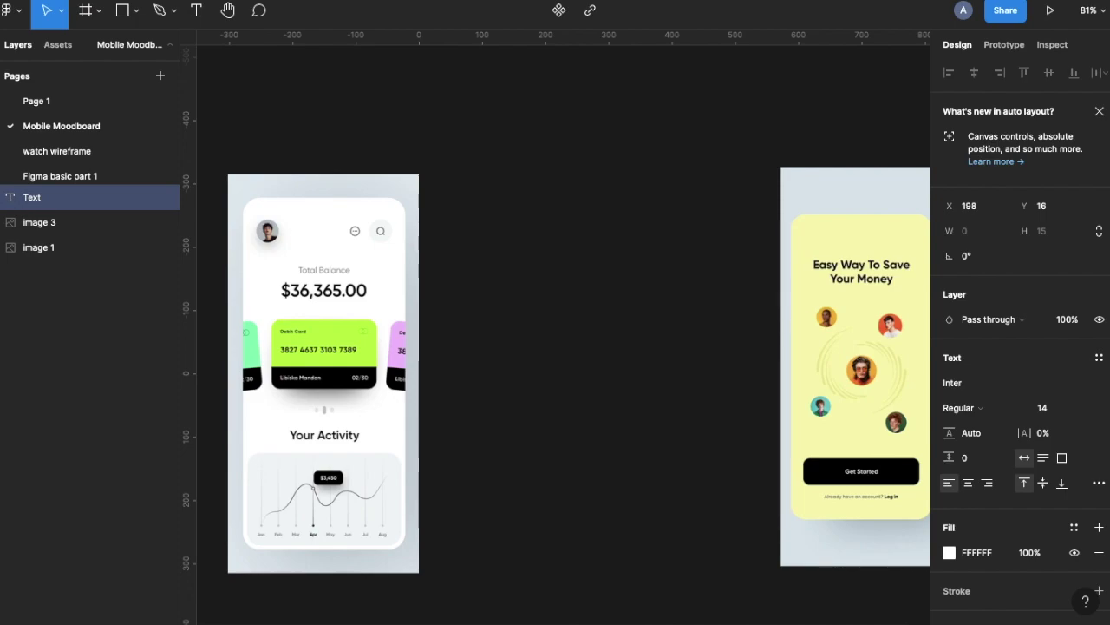
{"action": "type", "text": "Button"}
{"action": "key", "text": "Escape"}
Step: Change the font of the "Button" text layer to Circular Std
{"action": "left_click", "coordinate": [955, 383]}
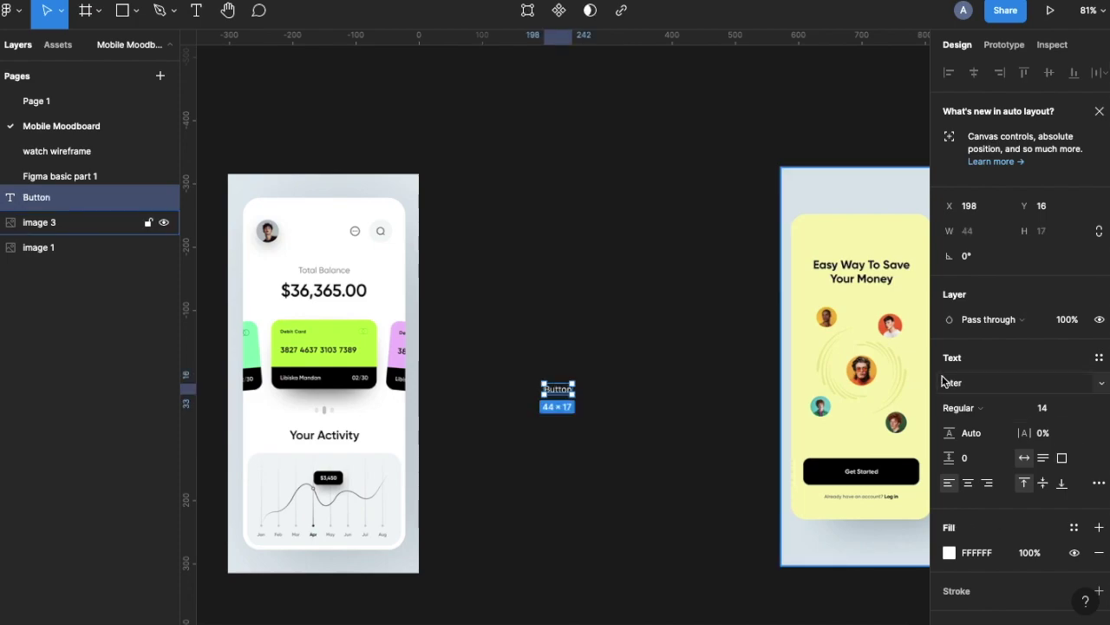
{"action": "type", "text": "Cir"}
{"action": "key", "text": "Return"}
Step: Wrap the "Button" text in an auto layout frame and rename that frame "Button"
{"action": "scroll", "coordinate": [501, 422], "scroll_direction": "down", "scroll_amount": 3}
{"action": "scroll", "coordinate": [501, 422], "scroll_direction": "up", "scroll_amount": 1}
{"action": "scroll", "coordinate": [501, 423], "scroll_direction": "right", "scroll_amount": 1}
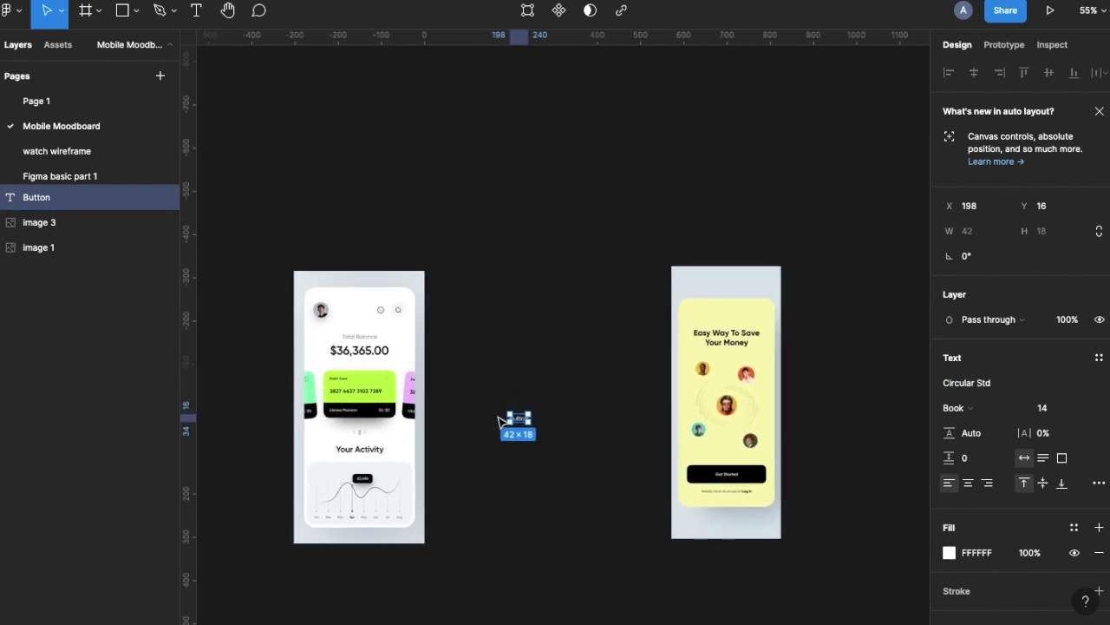
{"action": "key", "text": "shift+a"}
{"action": "scroll", "coordinate": [500, 423], "scroll_direction": "up", "scroll_amount": 5}
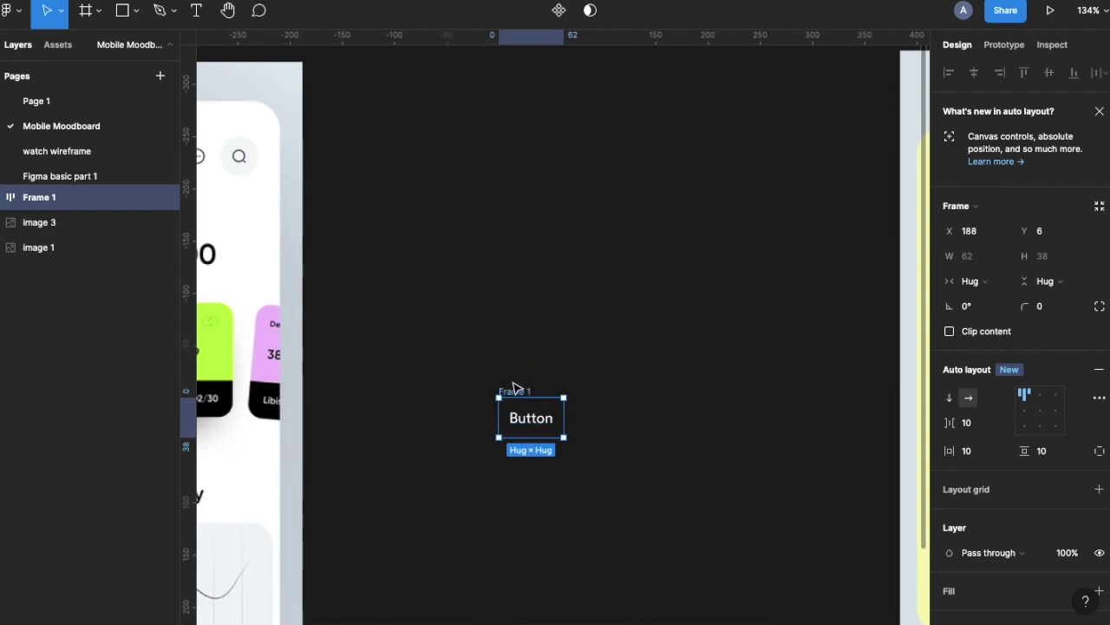
{"action": "double_click", "coordinate": [514, 393]}
{"action": "type", "text": "Button"}
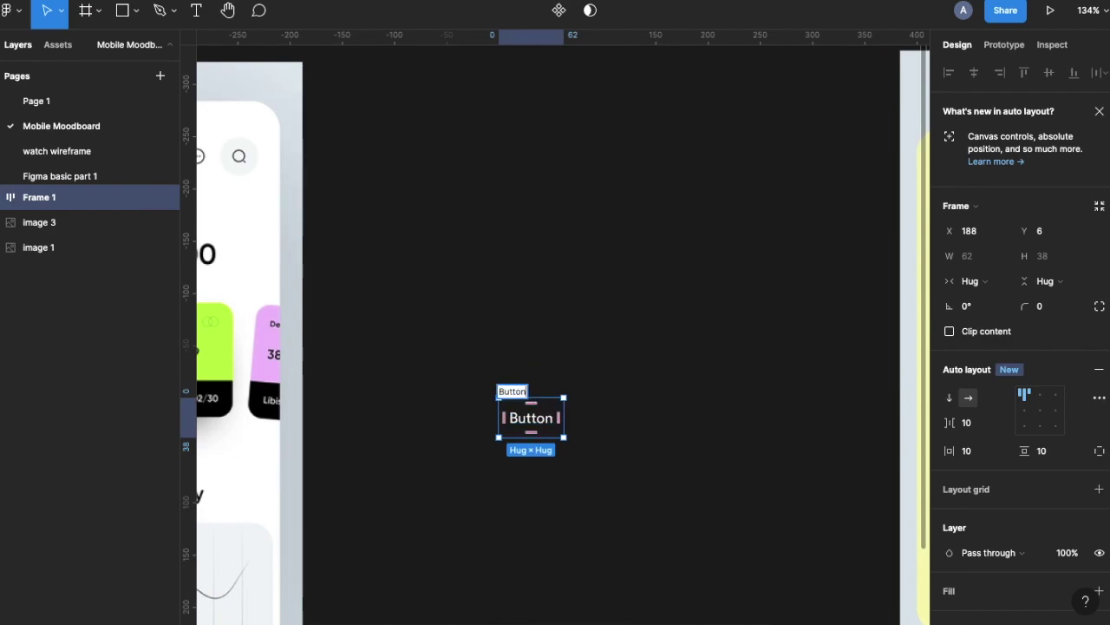
{"action": "key", "text": "Return"}
Step: Add an iPhone 11 Pro / X frame and move it beside the yellow screen image, to about X 862, Y -417
{"action": "scroll", "coordinate": [577, 415], "scroll_direction": "down", "scroll_amount": 5}
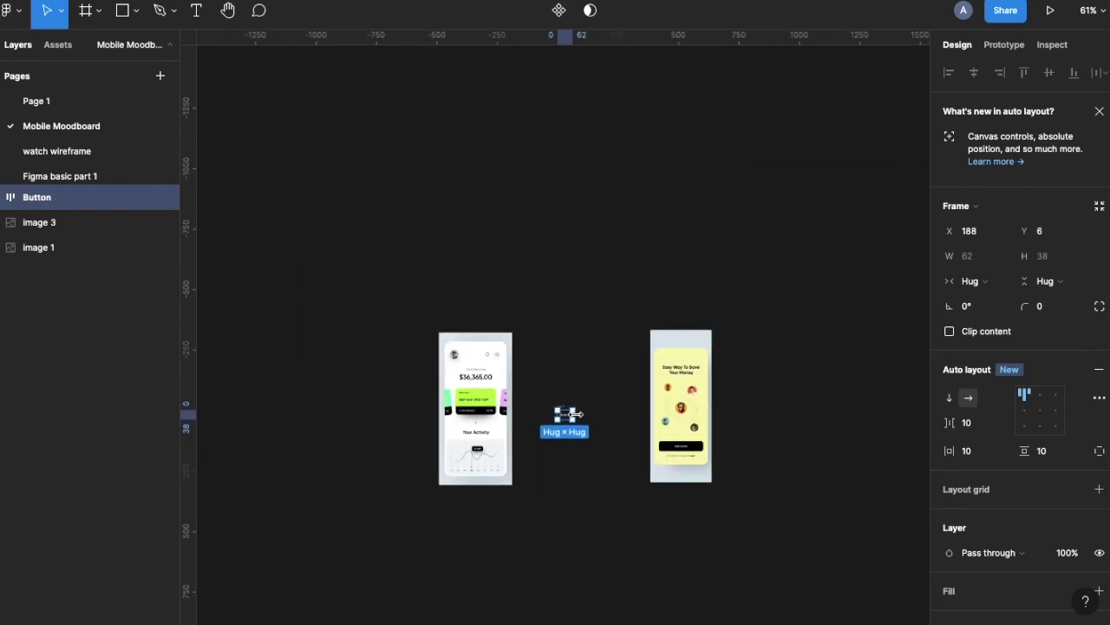
{"action": "key", "text": "f"}
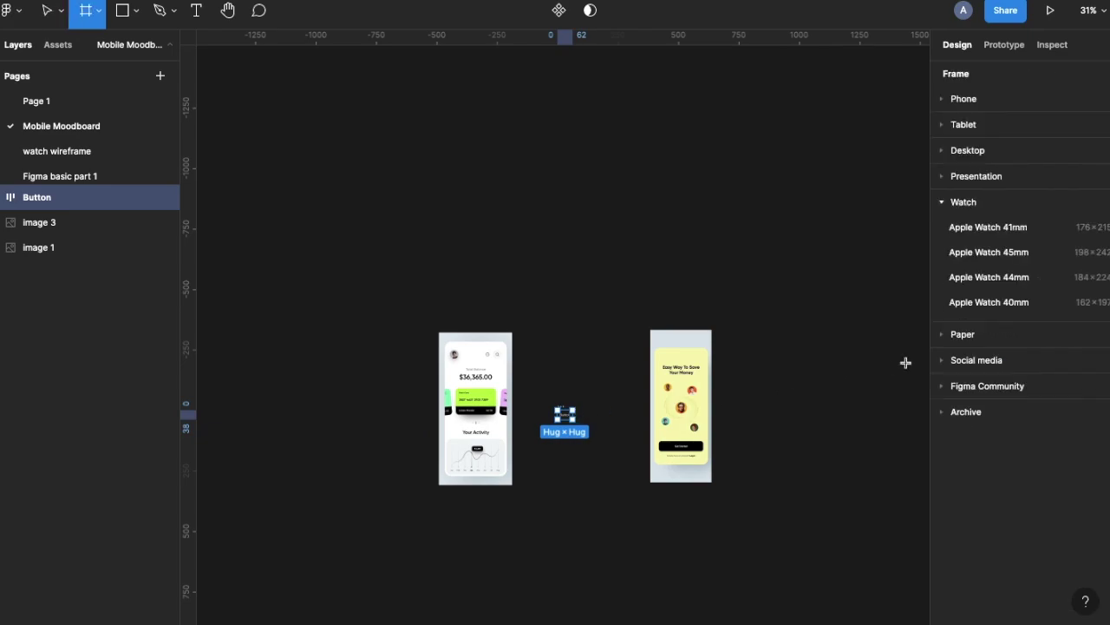
{"action": "left_click", "coordinate": [942, 98]}
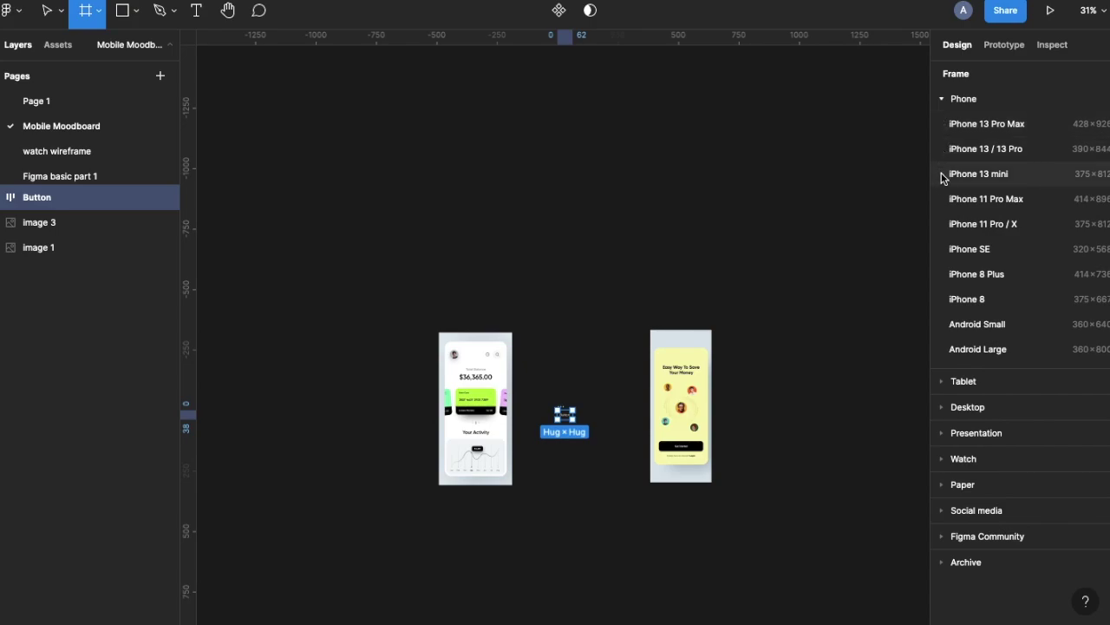
{"action": "left_click", "coordinate": [950, 224]}
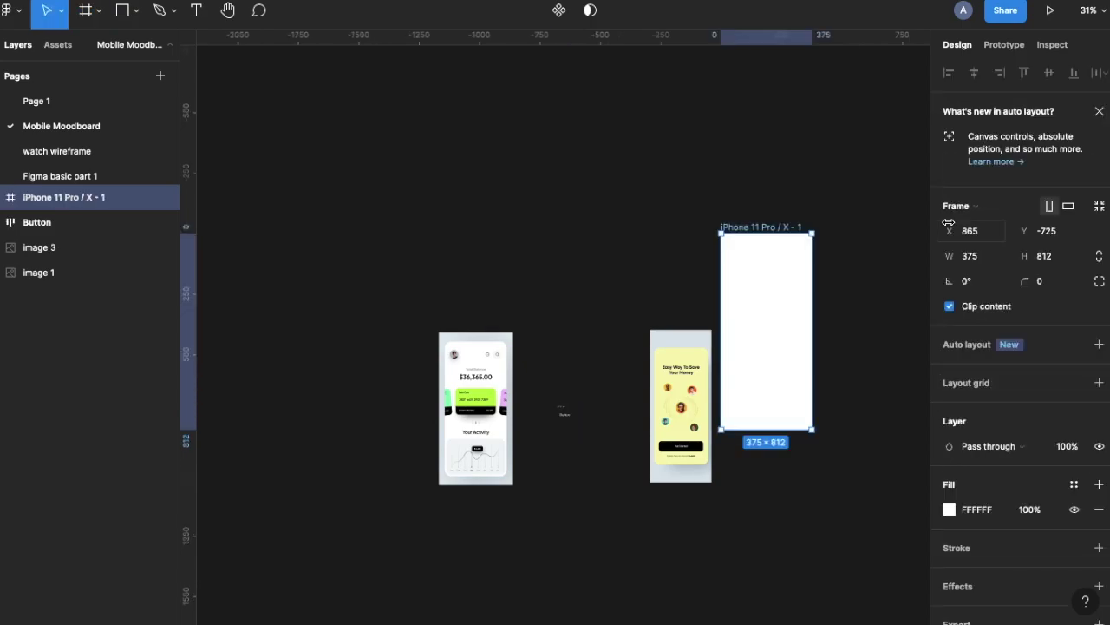
{"action": "left_click_drag", "start_coordinate": [763, 228], "coordinate": [764, 303]}
{"action": "key", "text": "shift+2"}
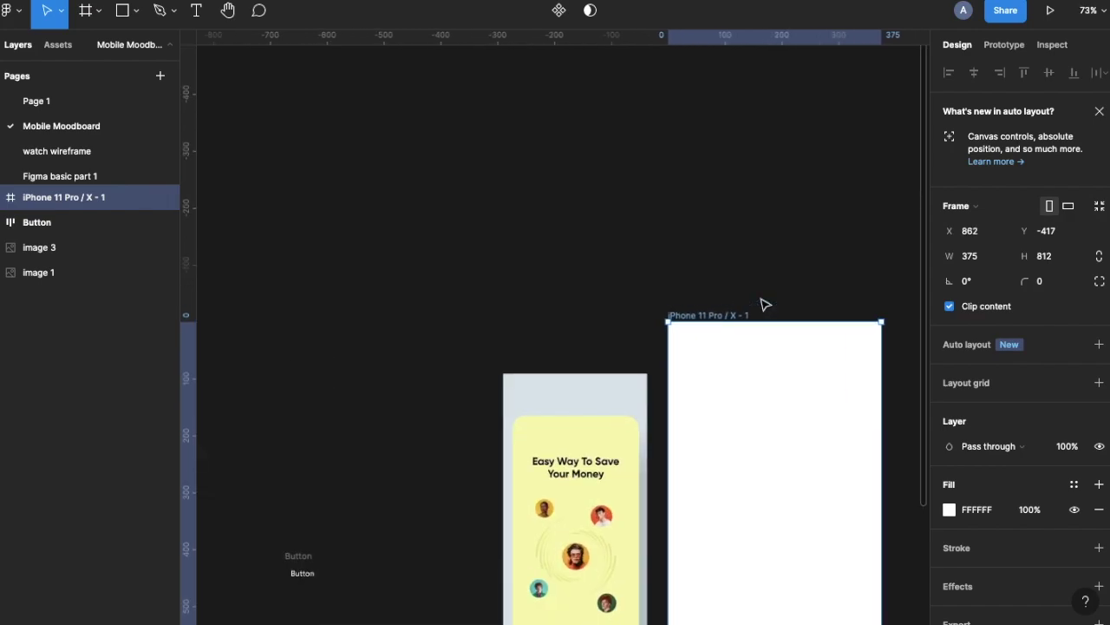
{"action": "scroll", "coordinate": [763, 304], "scroll_direction": "down", "scroll_amount": 3}
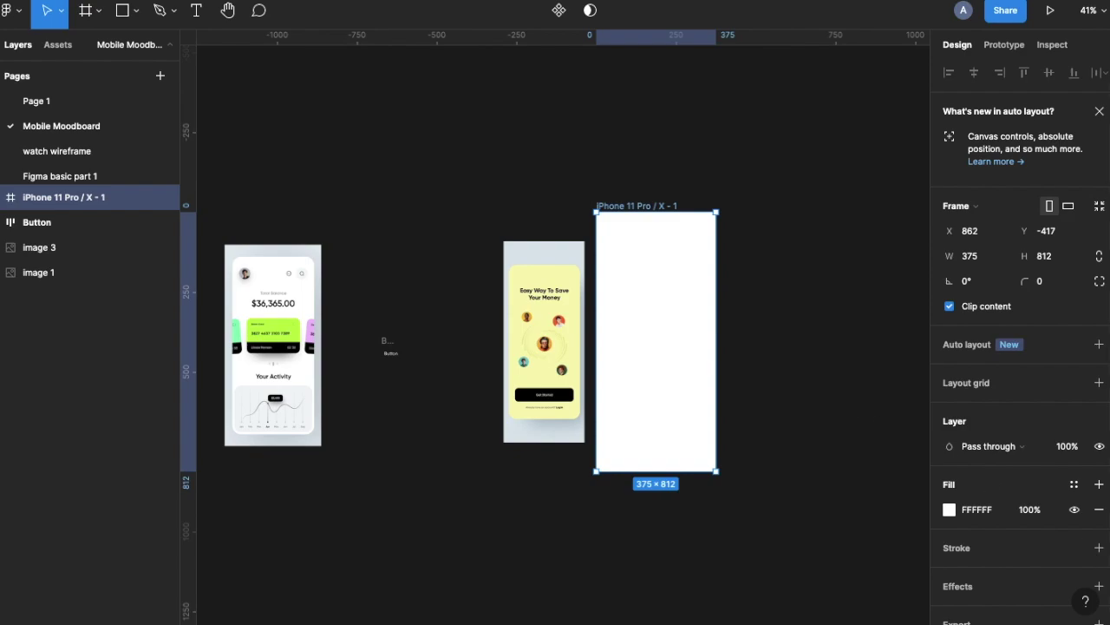
Step: Add a layout grid to the iPhone frame and make it a columns grid with a count of 3
{"action": "left_click", "coordinate": [1099, 382]}
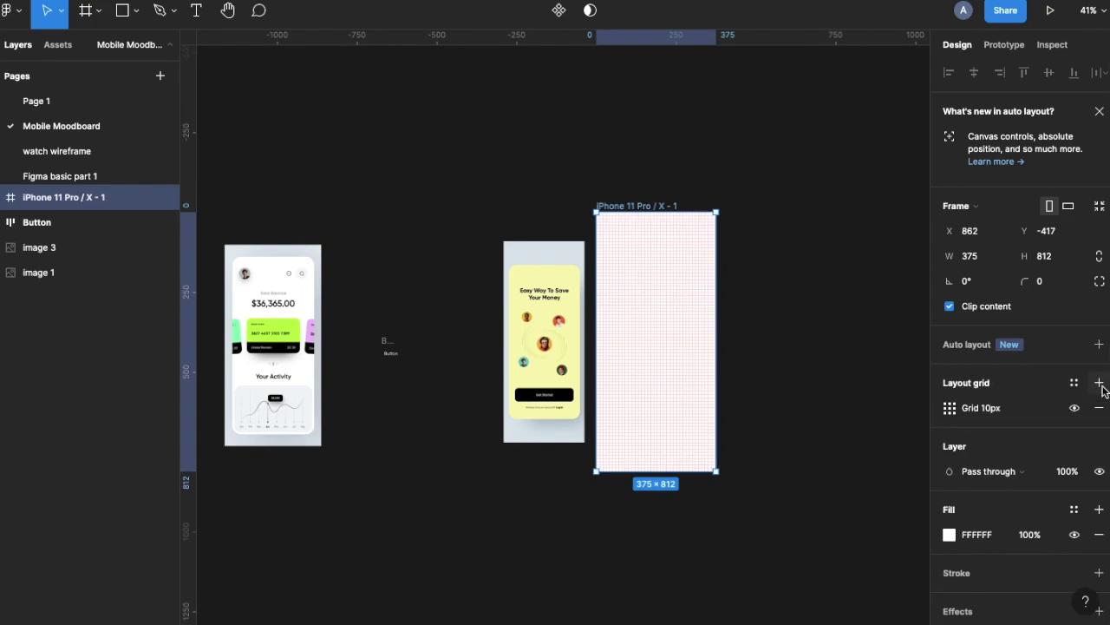
{"action": "left_click", "coordinate": [950, 407]}
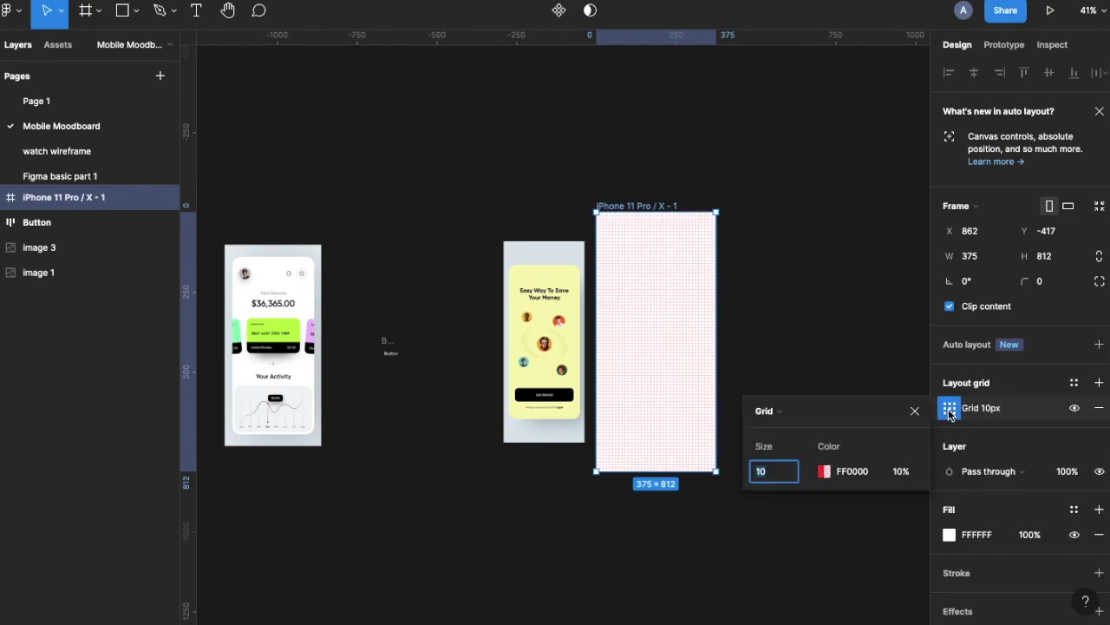
{"action": "left_click", "coordinate": [771, 415]}
{"action": "left_click", "coordinate": [775, 430]}
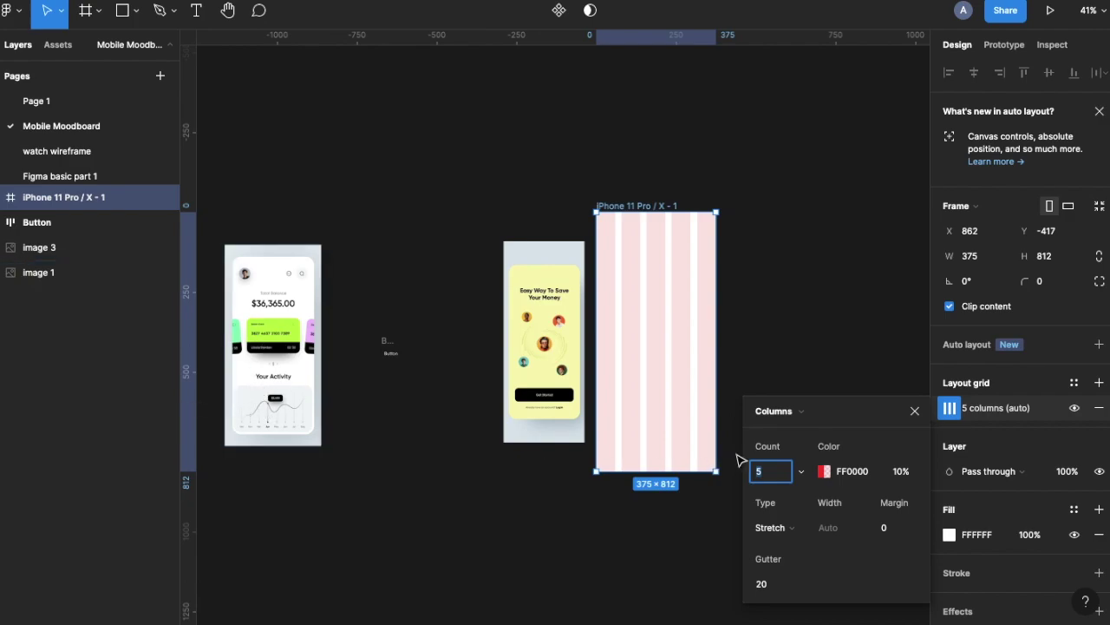
{"action": "left_click", "coordinate": [801, 471]}
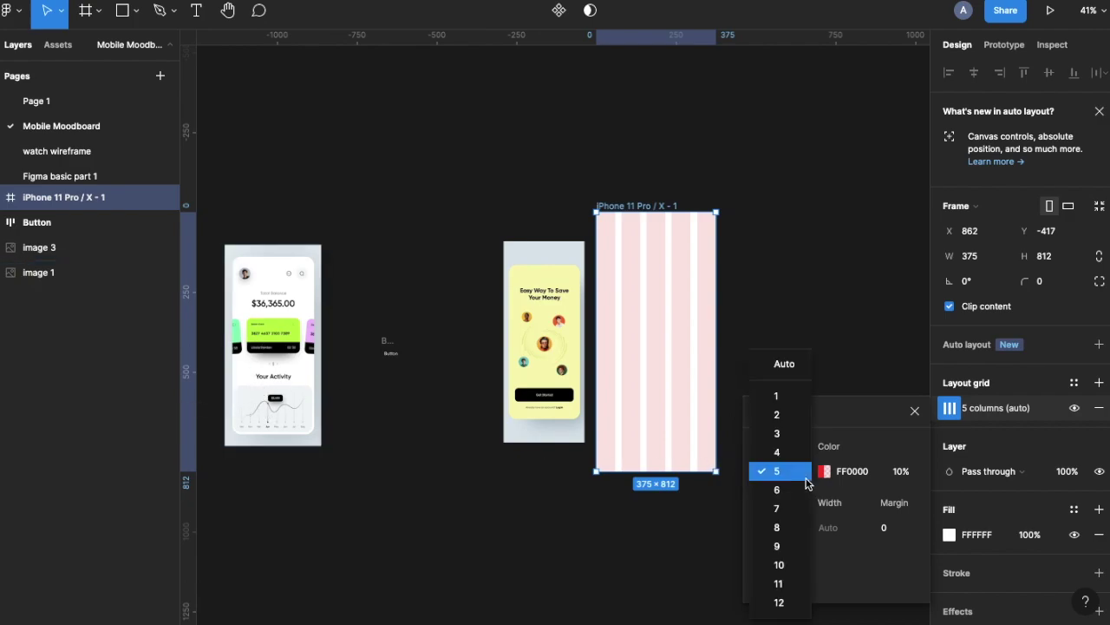
{"action": "left_click", "coordinate": [779, 433]}
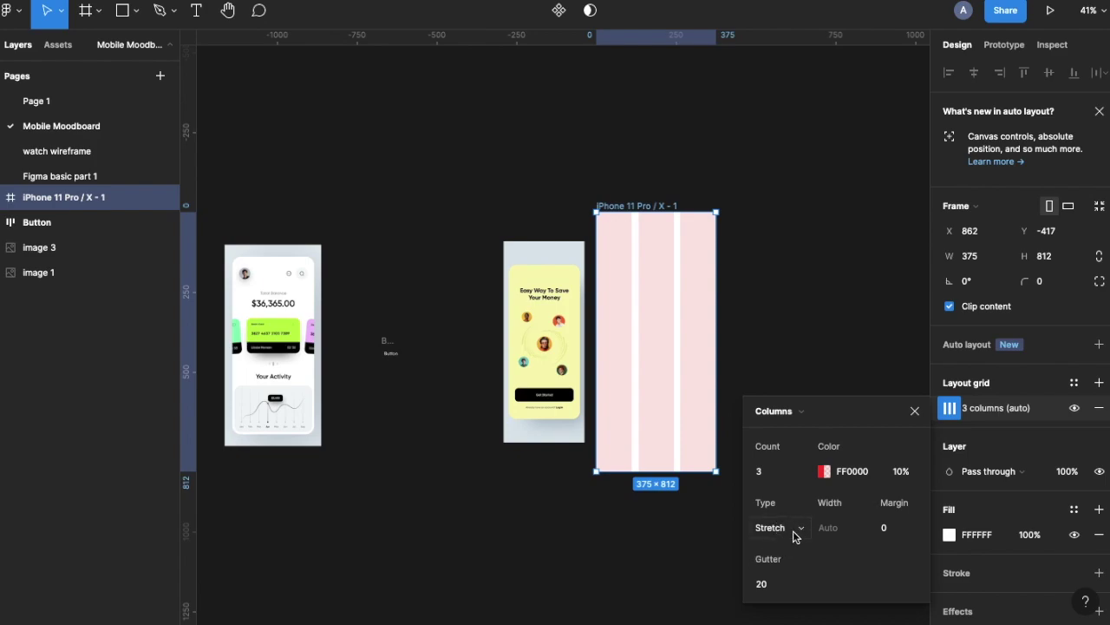
Step: Set the margin of the iPhone frame's column grid to 20
{"action": "left_click_drag", "start_coordinate": [716, 286], "coordinate": [758, 286]}
{"action": "key", "text": "ctrl+z"}
{"action": "left_click", "coordinate": [890, 531]}
{"action": "type", "text": "20"}
{"action": "key", "text": "Return"}
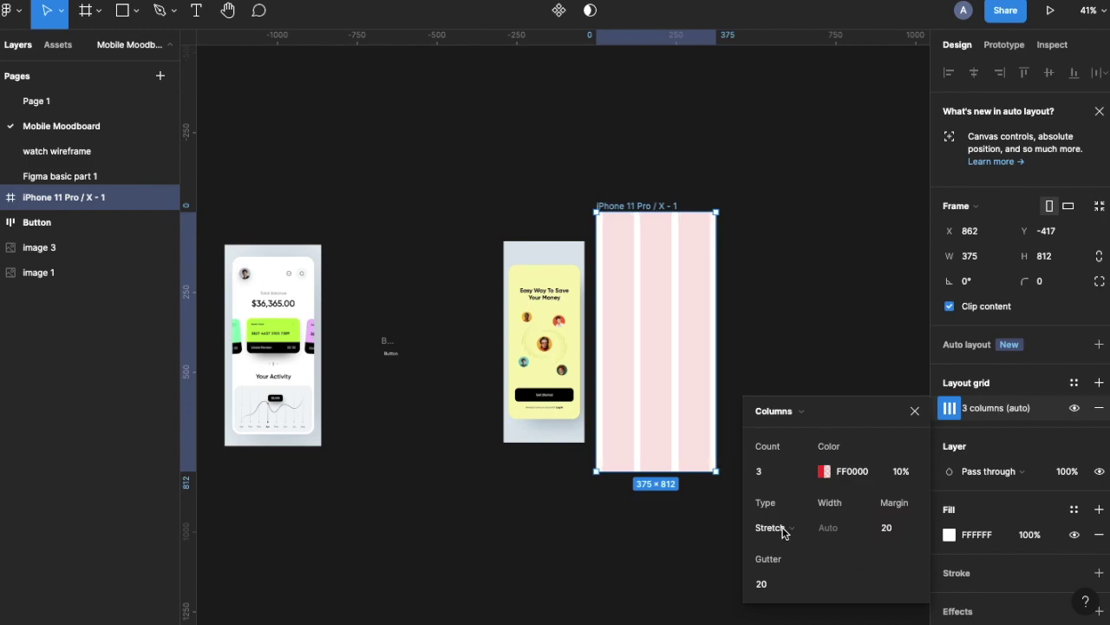
Step: Turn off content clipping on the iPhone frame and add a second layout grid of the Rows type
{"action": "scroll", "coordinate": [253, 295], "scroll_direction": "up", "scroll_amount": 5}
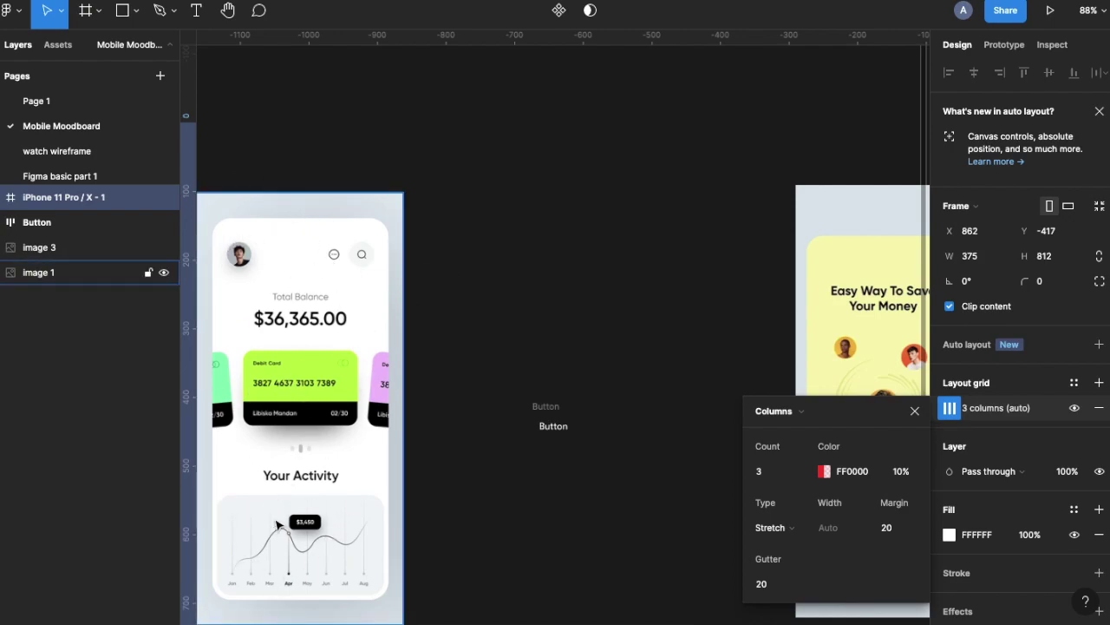
{"action": "key", "text": "shift+2"}
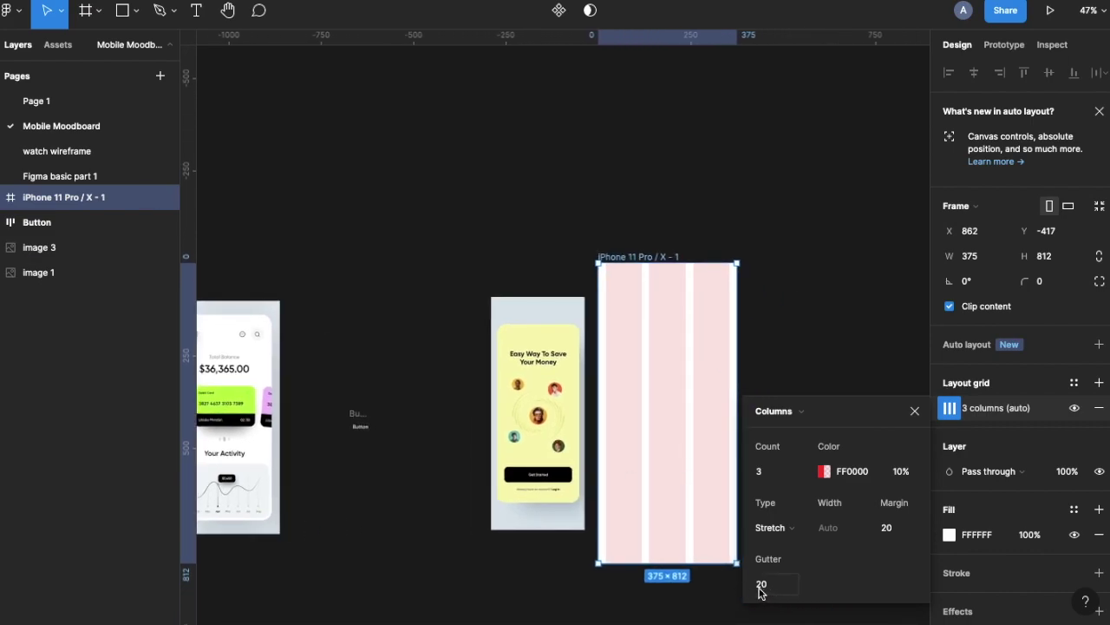
{"action": "scroll", "coordinate": [617, 460], "scroll_direction": "up", "scroll_amount": 5}
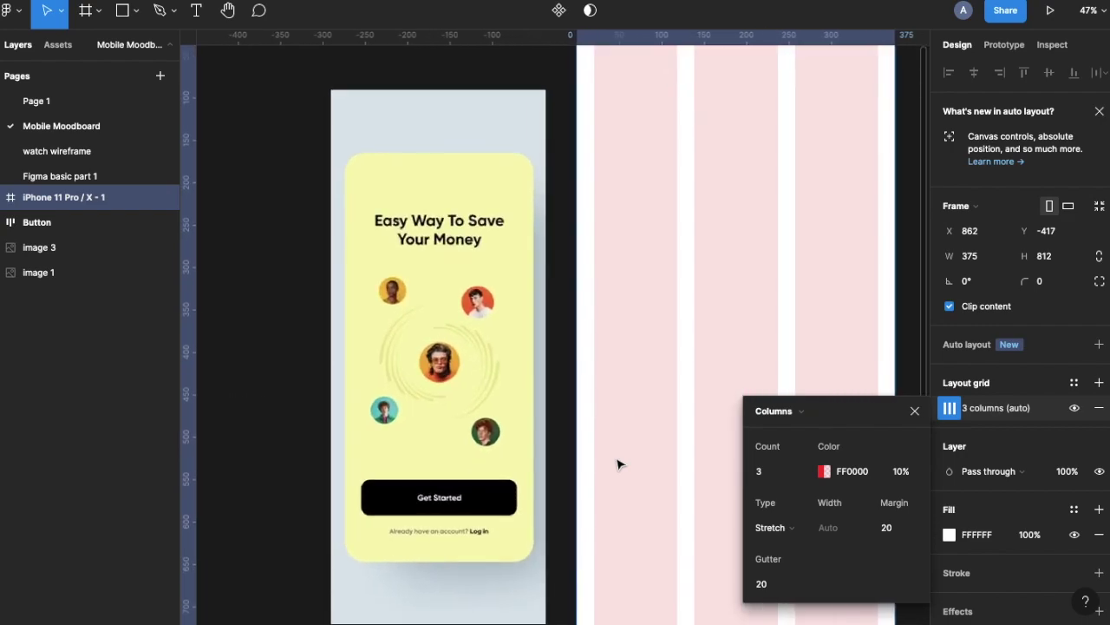
{"action": "scroll", "coordinate": [783, 322], "scroll_direction": "down", "scroll_amount": 5}
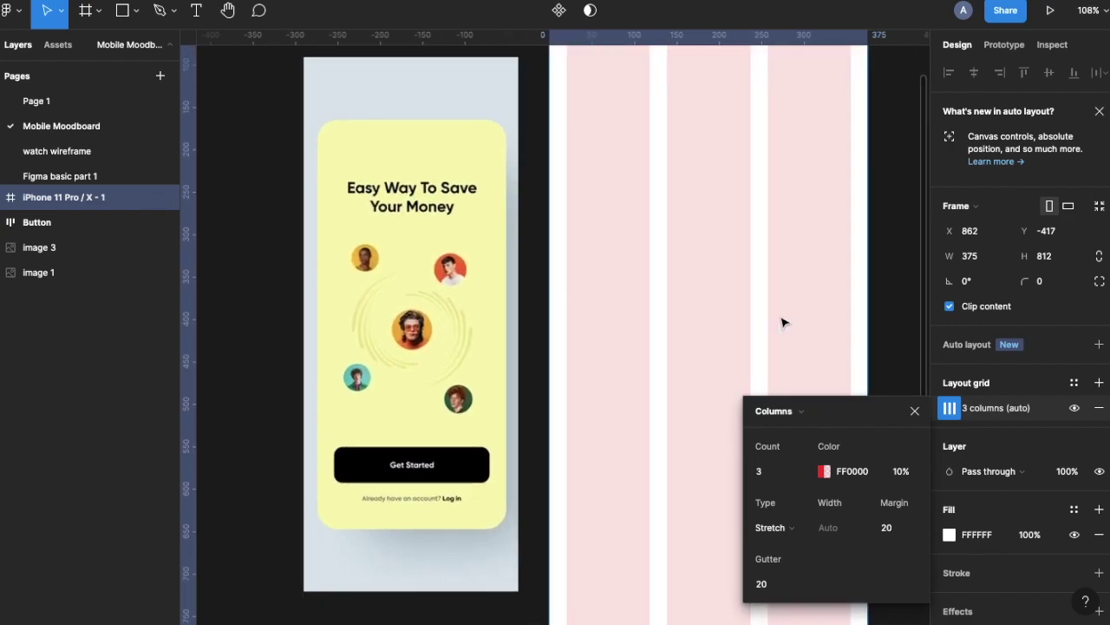
{"action": "scroll", "coordinate": [783, 322], "scroll_direction": "down", "scroll_amount": 4}
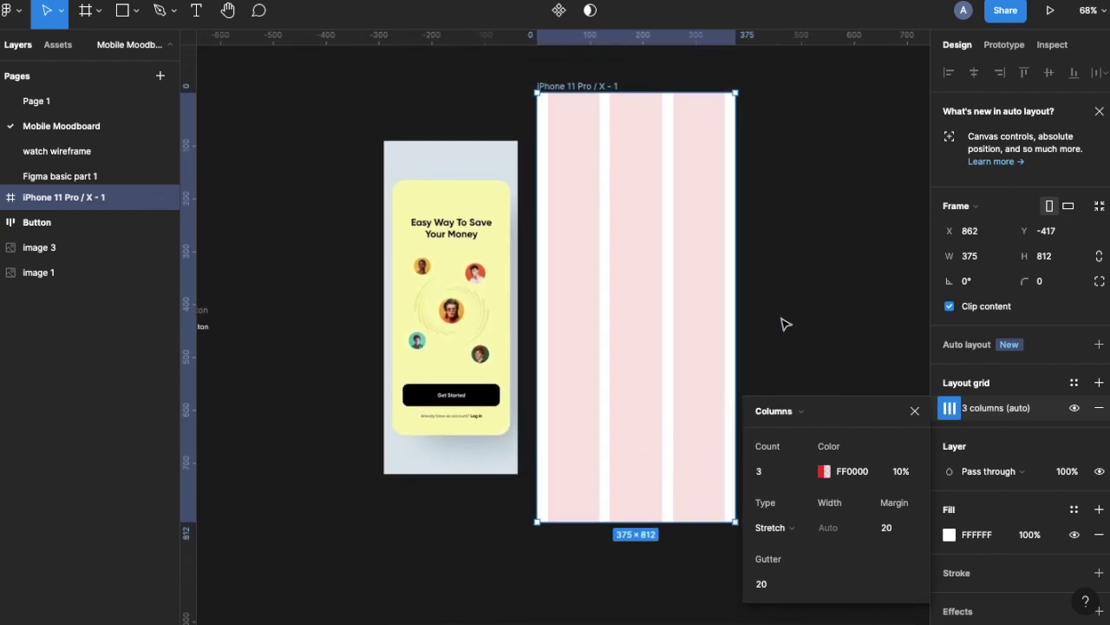
{"action": "left_click", "coordinate": [1074, 383]}
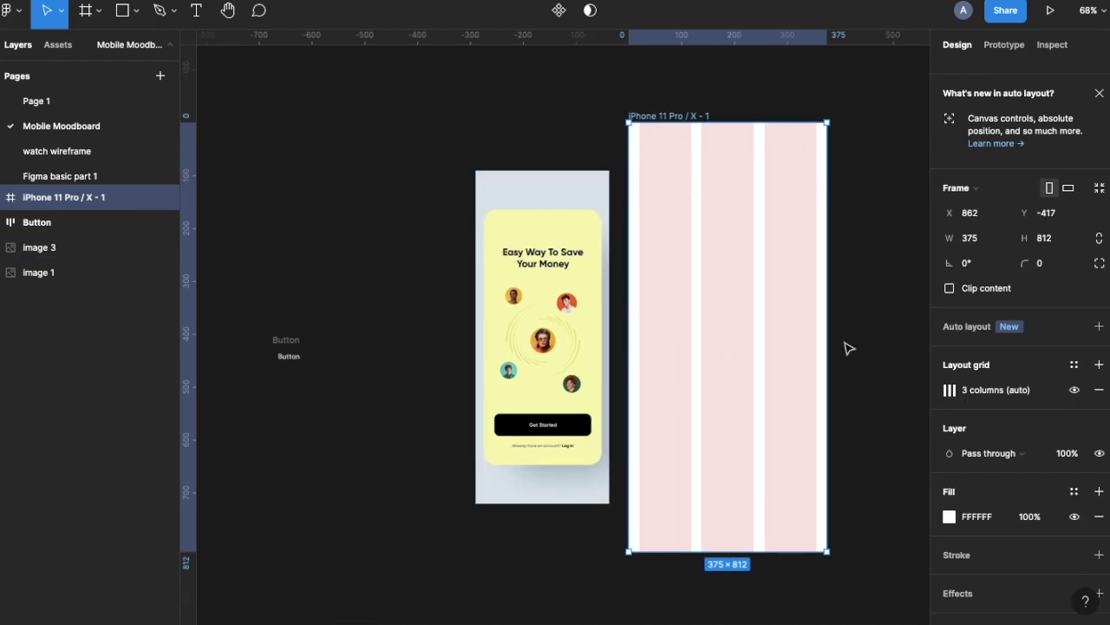
{"action": "left_click", "coordinate": [1100, 365]}
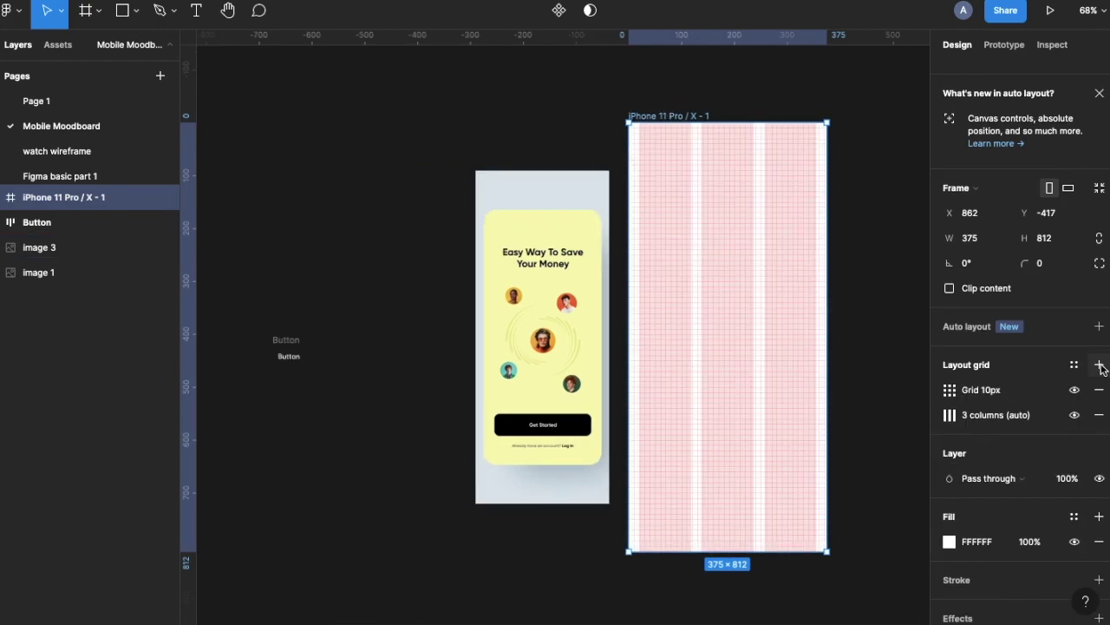
{"action": "left_click", "coordinate": [950, 390]}
{"action": "left_click", "coordinate": [770, 395]}
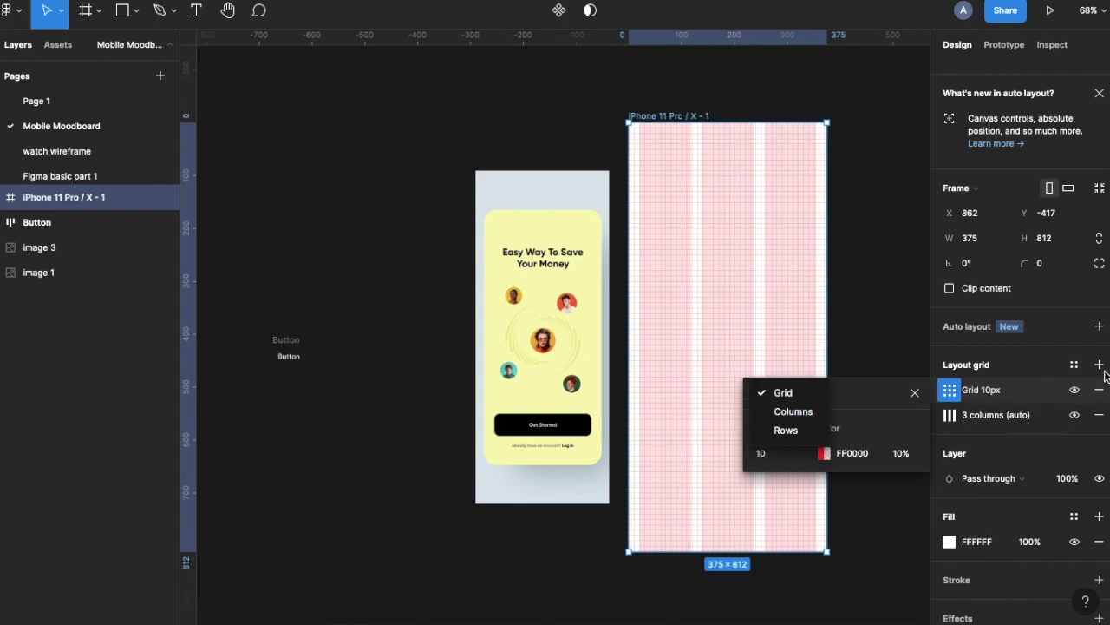
{"action": "left_click", "coordinate": [766, 432]}
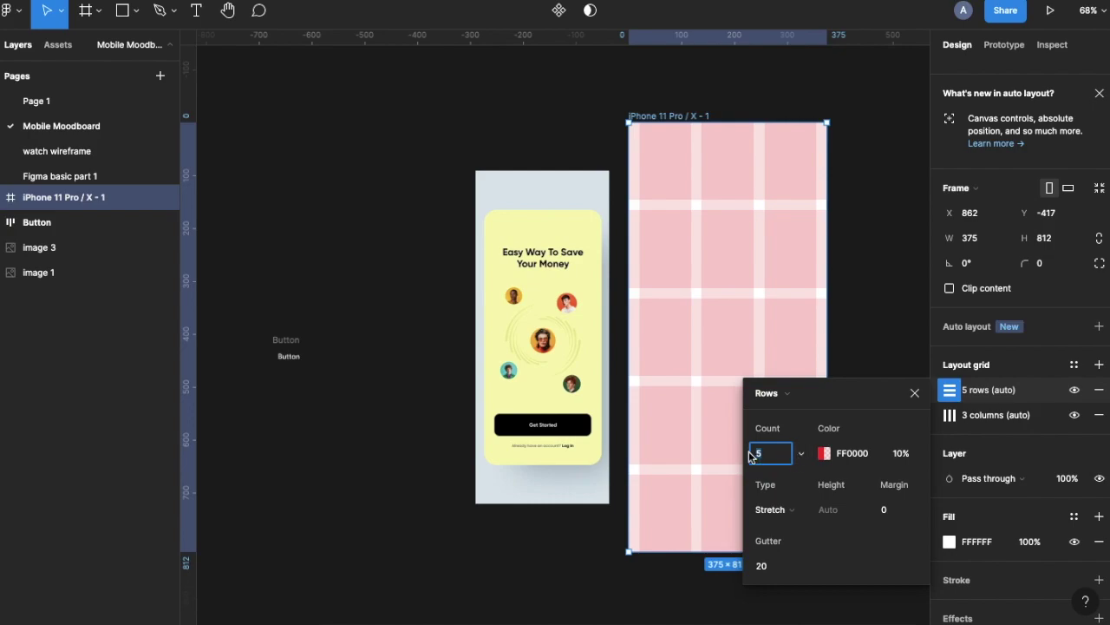
Step: Set the rows grid to a count of 100 and change its type to Top
{"action": "scroll", "coordinate": [417, 426], "scroll_direction": "left", "scroll_amount": 10}
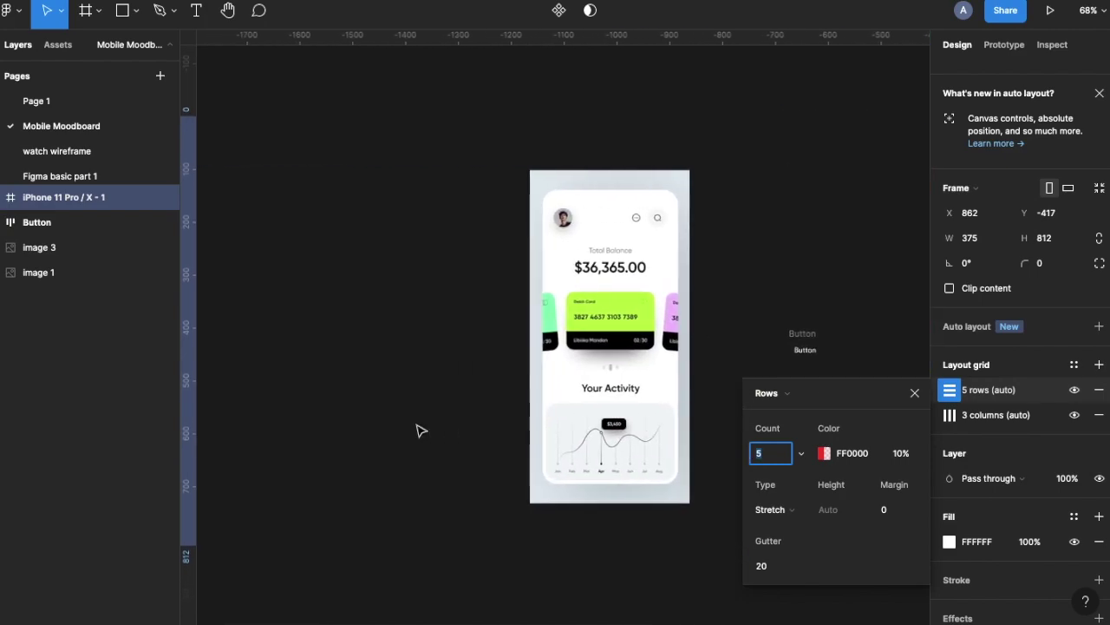
{"action": "scroll", "coordinate": [416, 426], "scroll_direction": "down", "scroll_amount": 3}
{"action": "scroll", "coordinate": [416, 426], "scroll_direction": "right", "scroll_amount": 5}
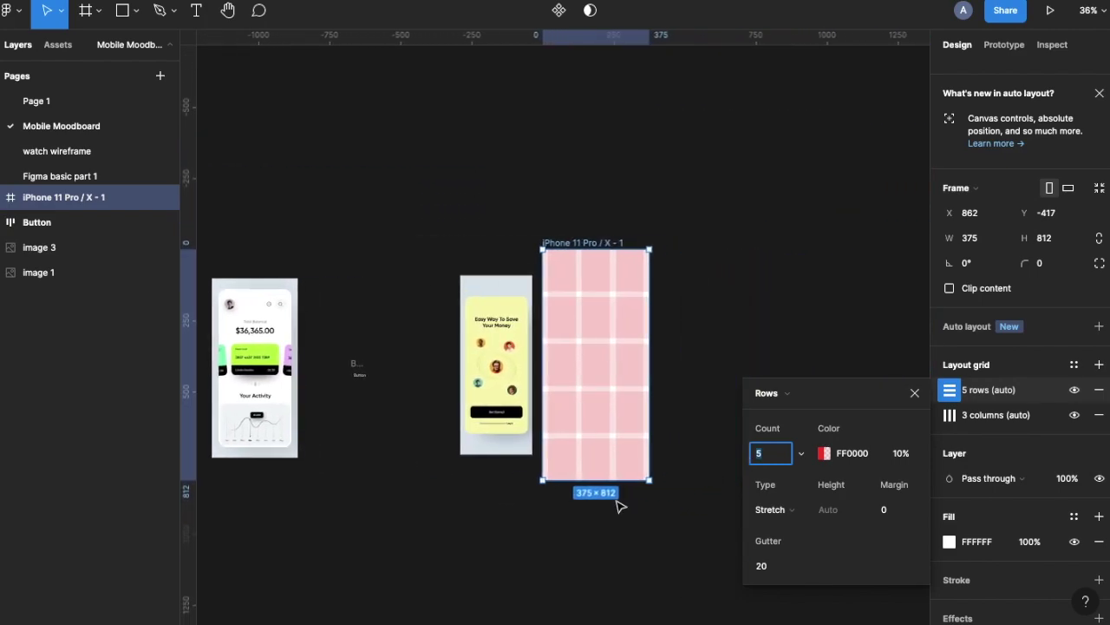
{"action": "scroll", "coordinate": [620, 506], "scroll_direction": "up", "scroll_amount": 3}
{"action": "scroll", "coordinate": [620, 507], "scroll_direction": "up", "scroll_amount": 2}
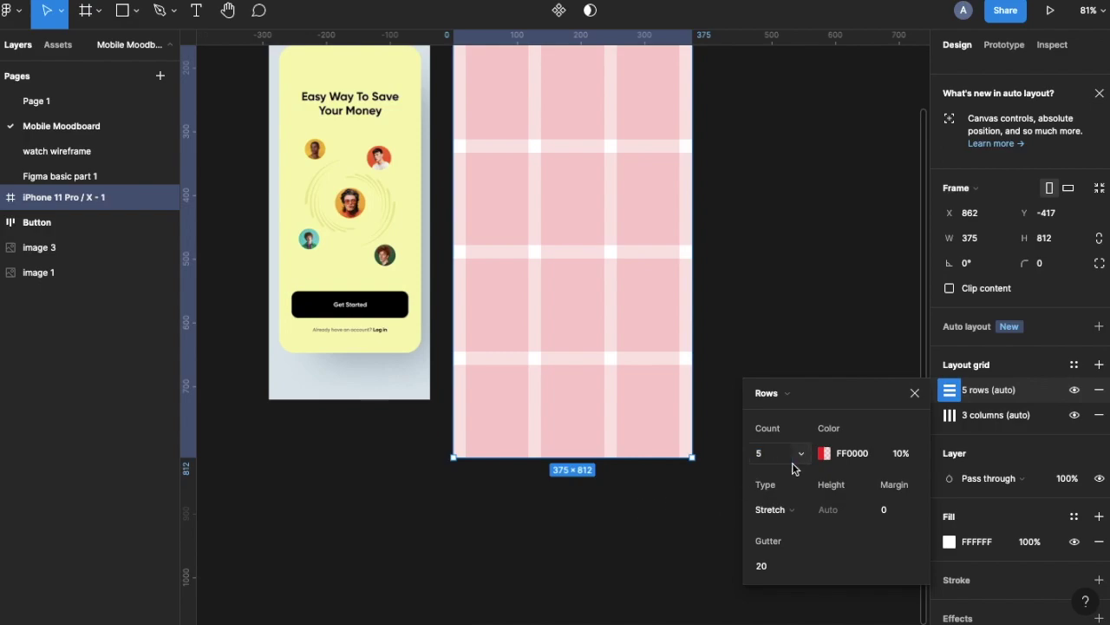
{"action": "left_click", "coordinate": [761, 463]}
{"action": "type", "text": "100"}
{"action": "key", "text": "Return"}
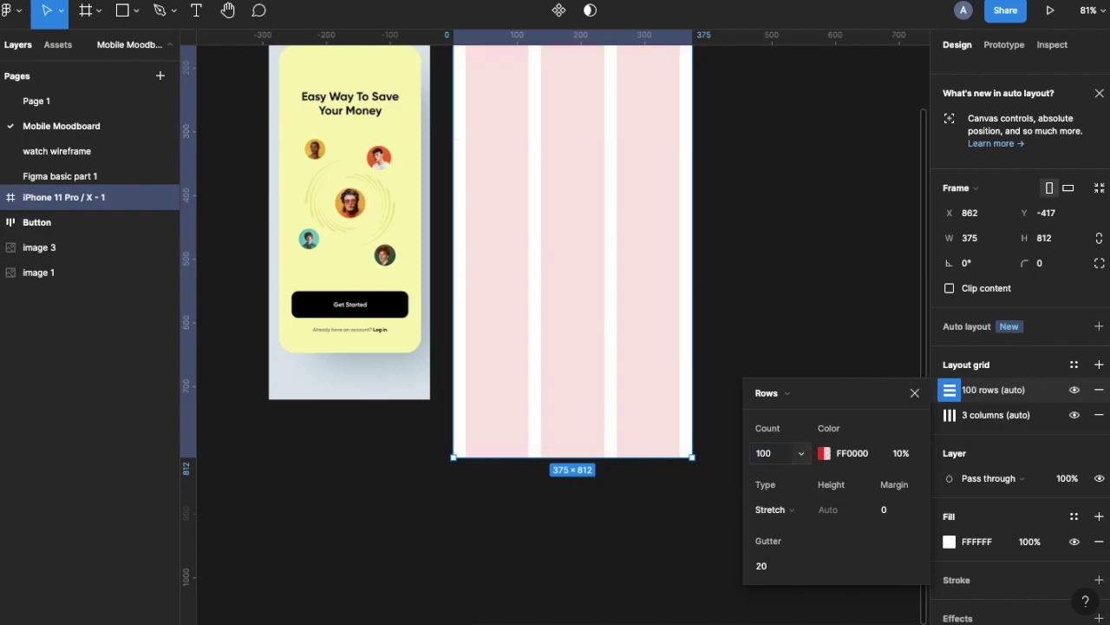
{"action": "left_click", "coordinate": [777, 510]}
{"action": "left_click", "coordinate": [778, 453]}
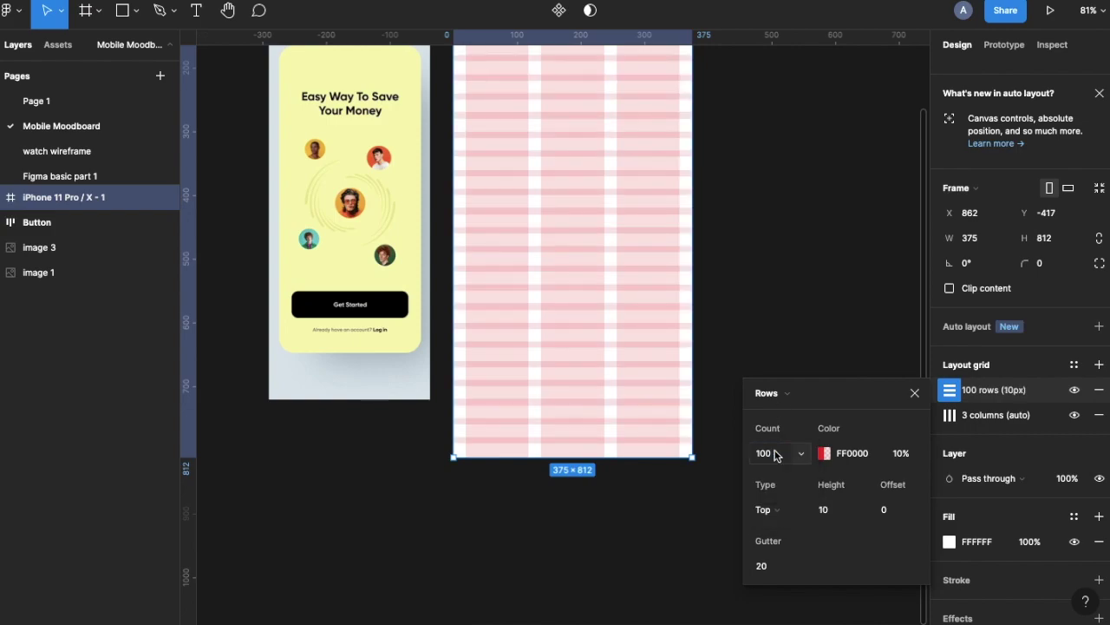
Step: Set the rows grid's height to 16 and its gutter to 10
{"action": "scroll", "coordinate": [506, 347], "scroll_direction": "up", "scroll_amount": 2}
{"action": "scroll", "coordinate": [507, 347], "scroll_direction": "up", "scroll_amount": 3}
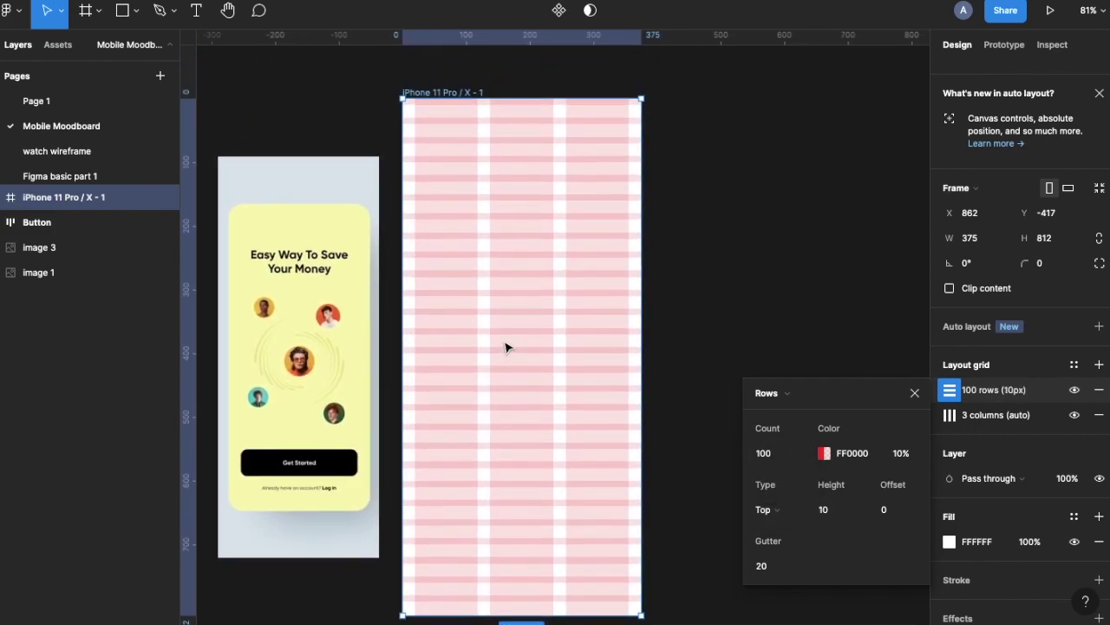
{"action": "left_click", "coordinate": [823, 509]}
{"action": "type", "text": "1"}
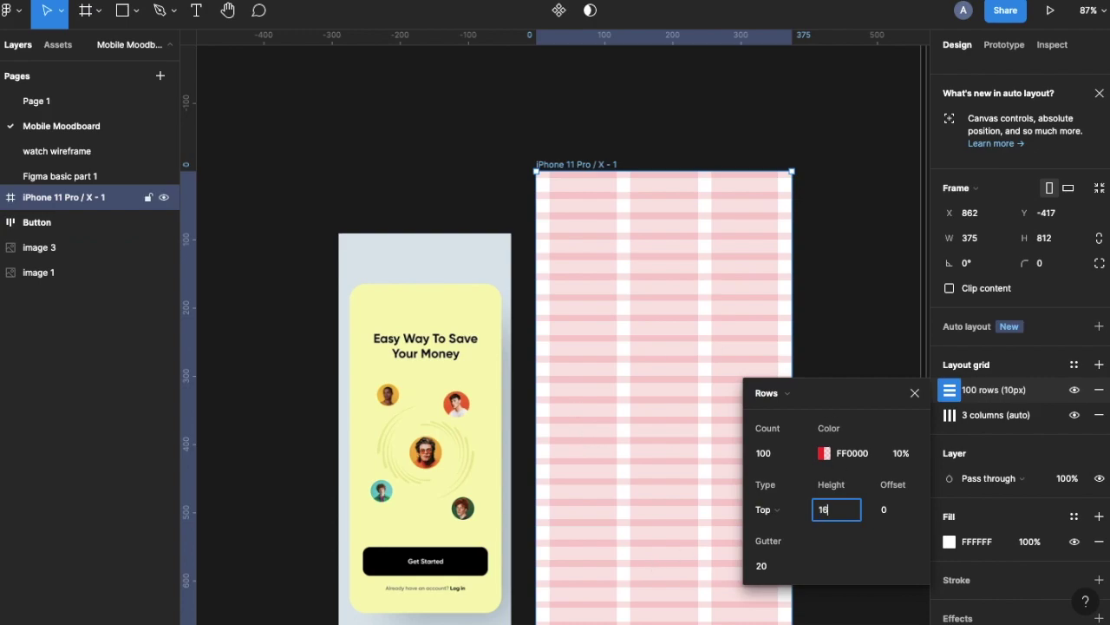
{"action": "key", "text": "Return"}
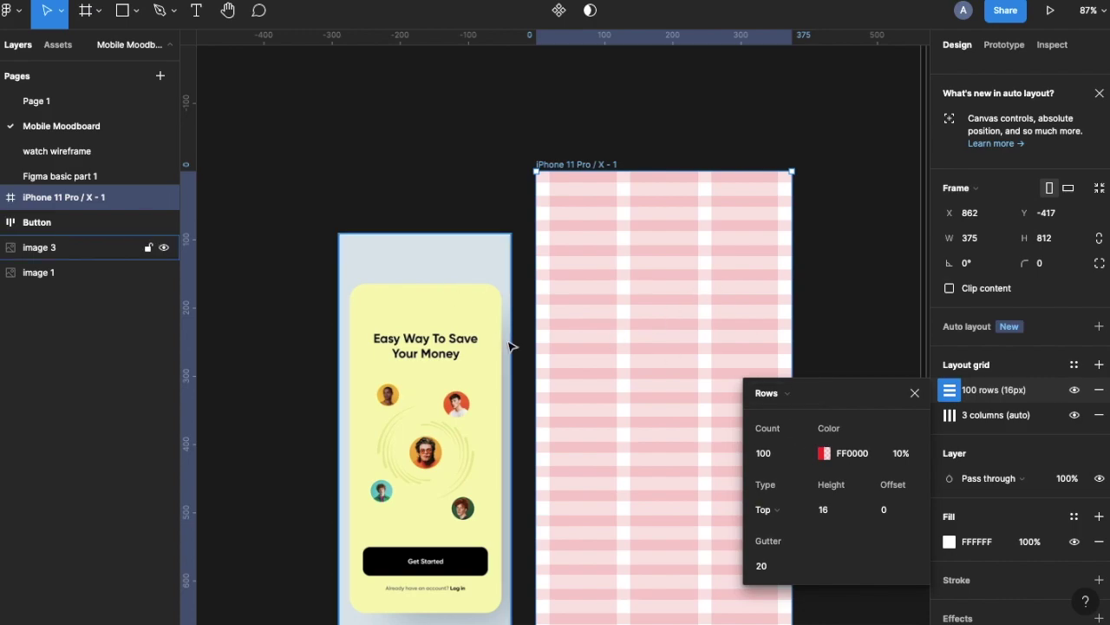
{"action": "scroll", "coordinate": [512, 345], "scroll_direction": "down", "scroll_amount": 2}
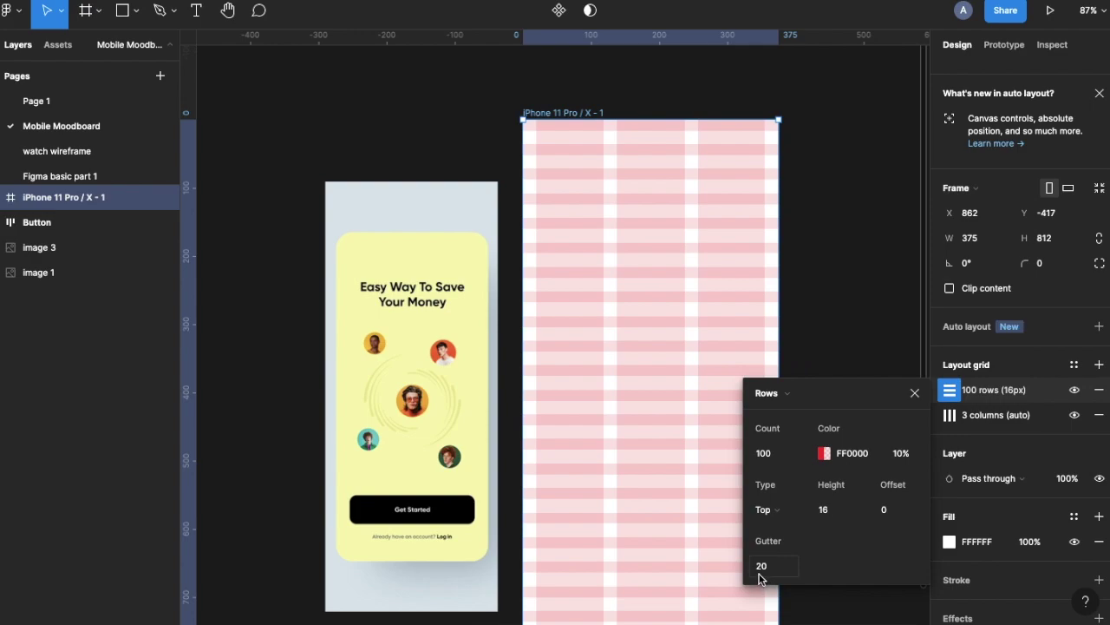
{"action": "left_click", "coordinate": [760, 574]}
{"action": "type", "text": "10"}
{"action": "key", "text": "Return"}
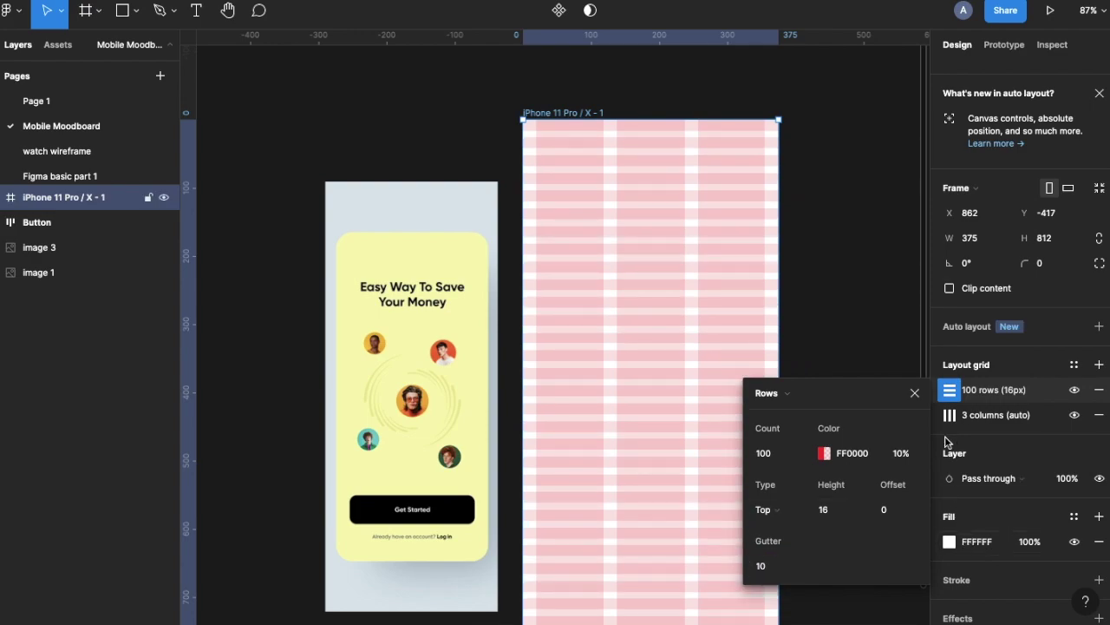
Step: Draw a 68 × 68 square in the empty space between the two reference images and fill it with green sampled from the debit card
{"action": "left_click", "coordinate": [915, 400]}
{"action": "scroll", "coordinate": [743, 341], "scroll_direction": "down", "scroll_amount": 5}
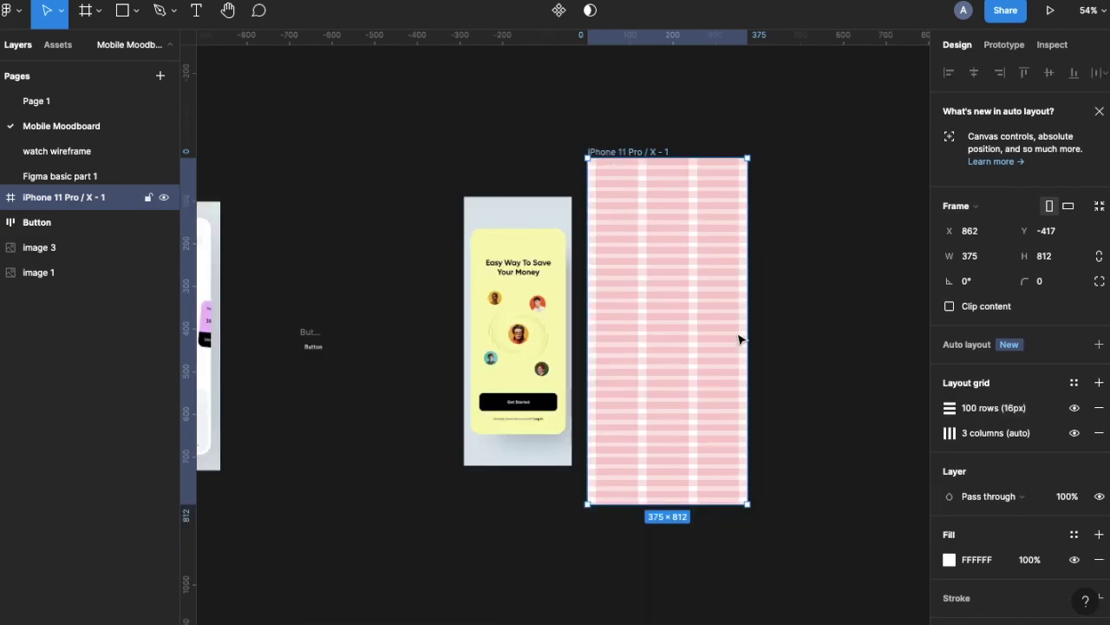
{"action": "scroll", "coordinate": [812, 508], "scroll_direction": "down", "scroll_amount": 2}
{"action": "left_click", "coordinate": [492, 509]}
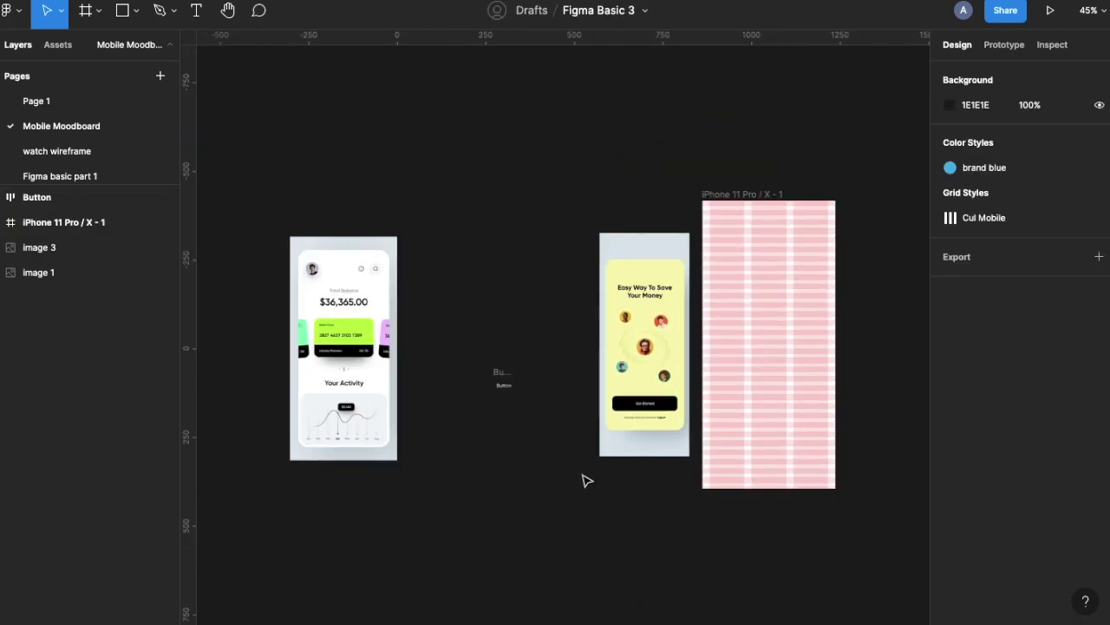
{"action": "scroll", "coordinate": [473, 451], "scroll_direction": "up", "scroll_amount": 5}
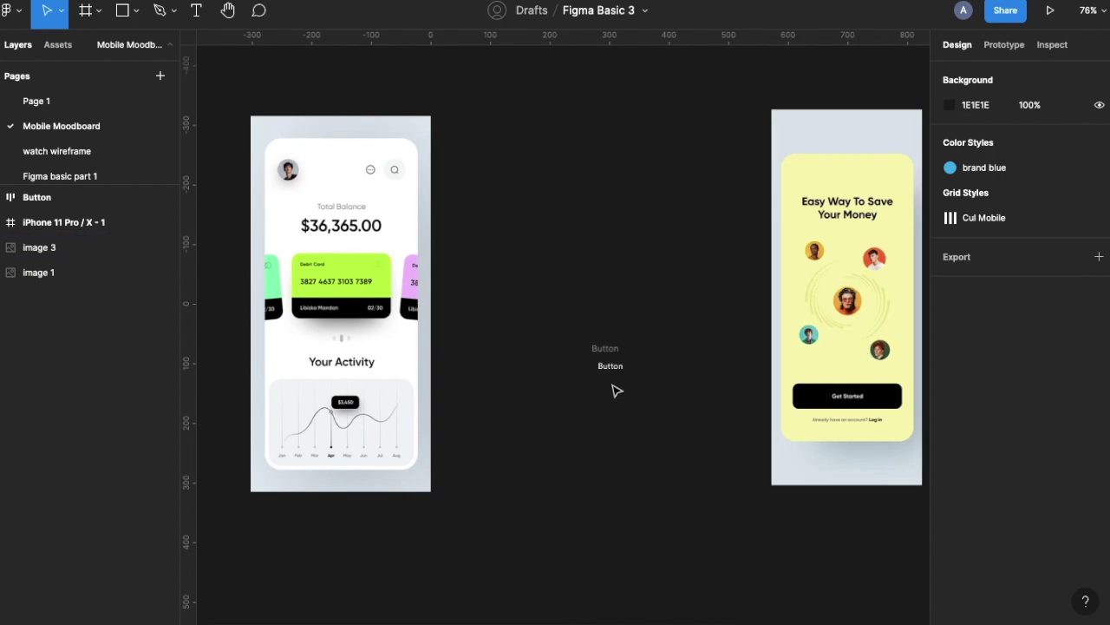
{"action": "key", "text": "r"}
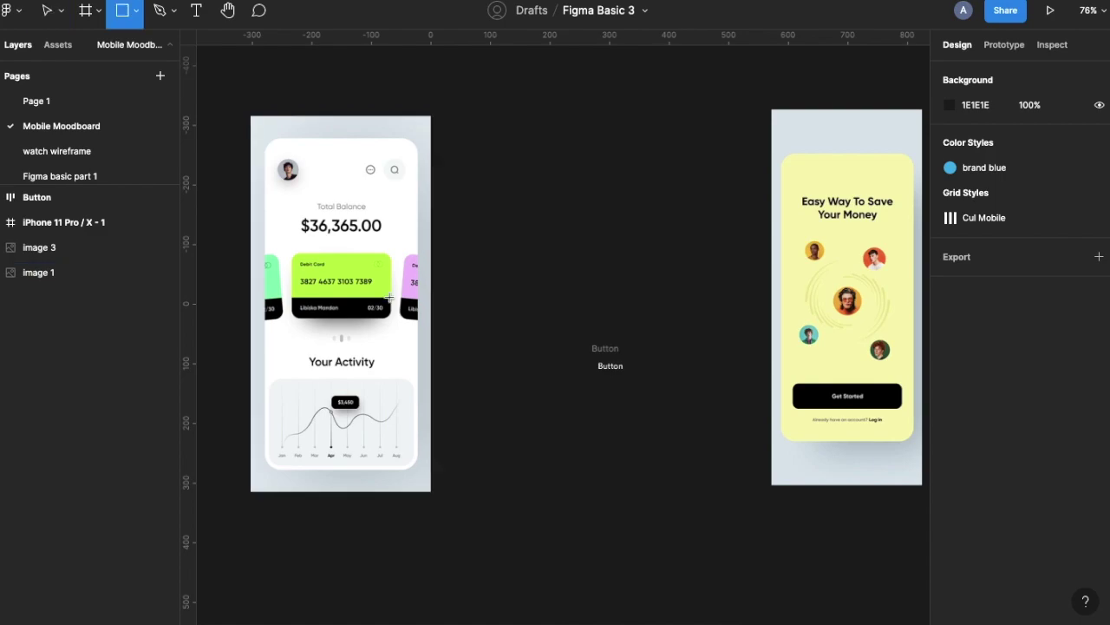
{"action": "mouse_move", "coordinate": [518, 223]}
{"action": "left_mouse_down"}
{"action": "mouse_move", "coordinate": [550, 271]}
{"action": "mouse_move", "coordinate": [559, 264]}
{"action": "left_mouse_up"}
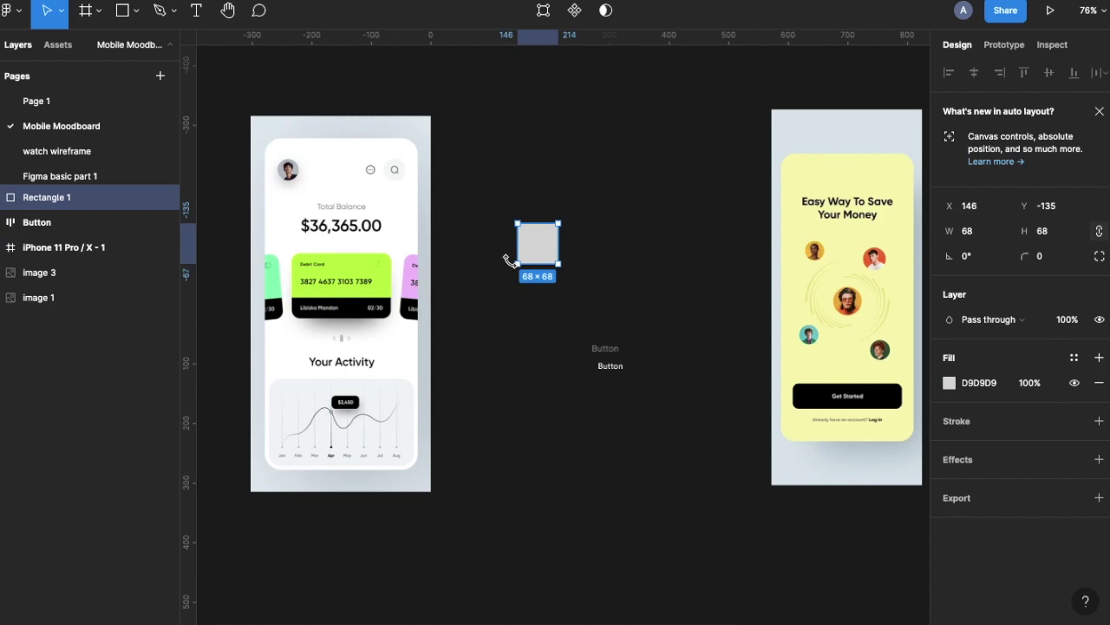
{"action": "key", "text": "i"}
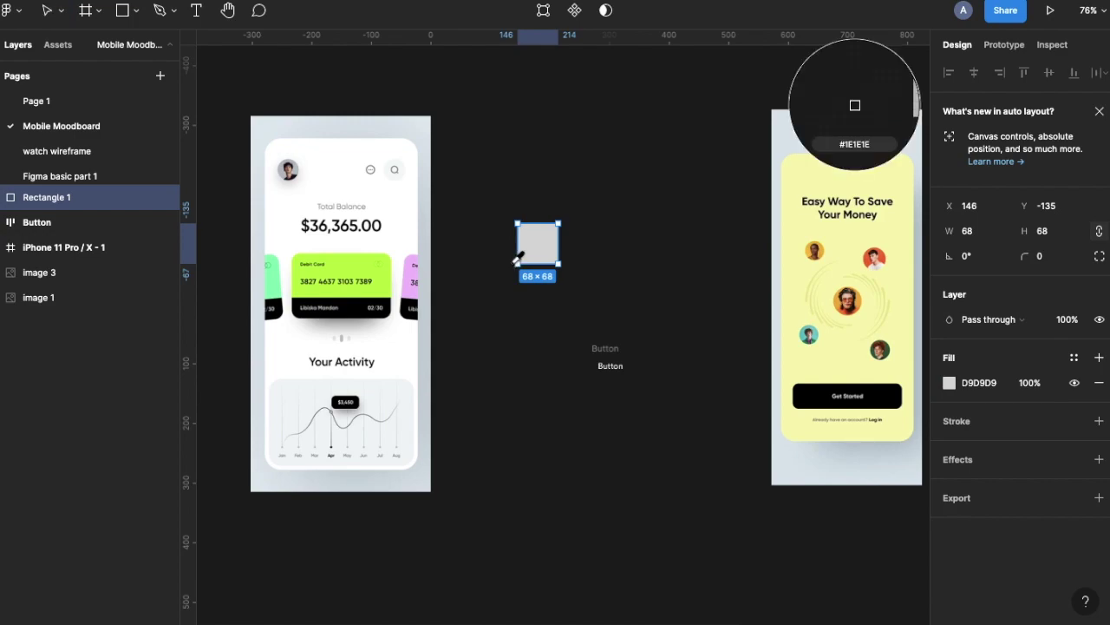
{"action": "left_click", "coordinate": [371, 264]}
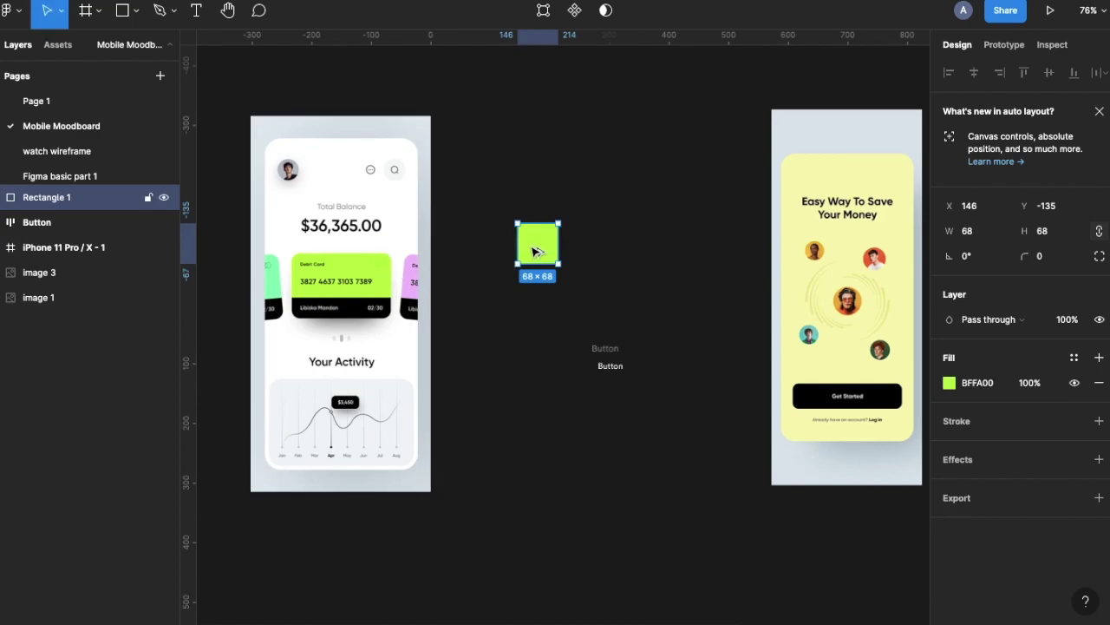
Step: Duplicate the green square directly below the original and fill the copy with sampled black, 000000
{"action": "left_click_drag", "start_coordinate": [535, 252], "coordinate": [531, 310]}
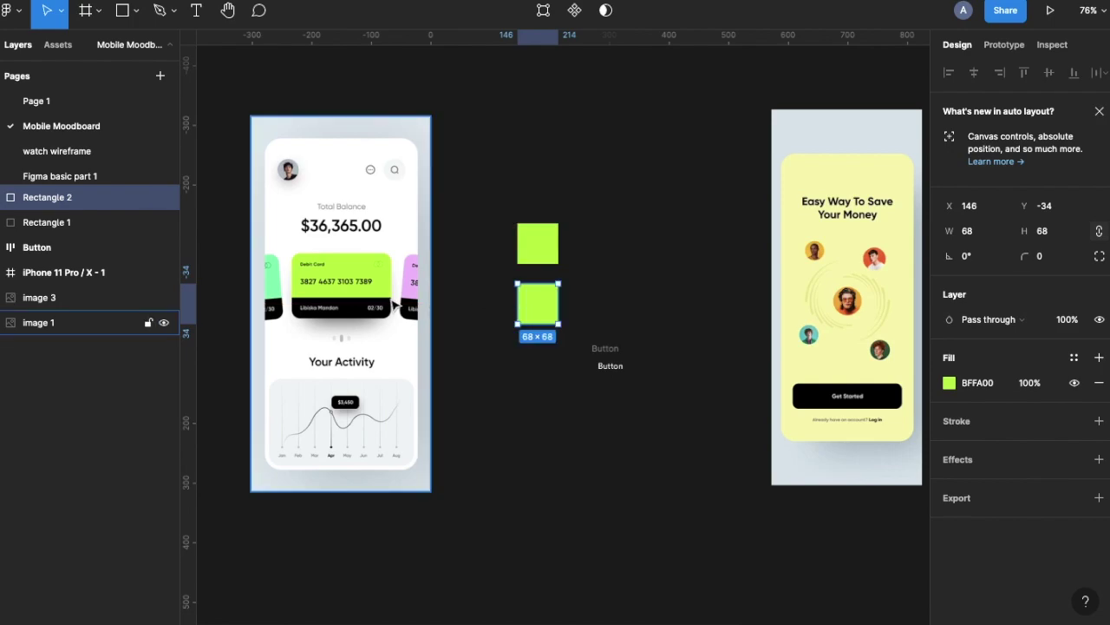
{"action": "key", "text": "i"}
{"action": "left_click", "coordinate": [855, 105]}
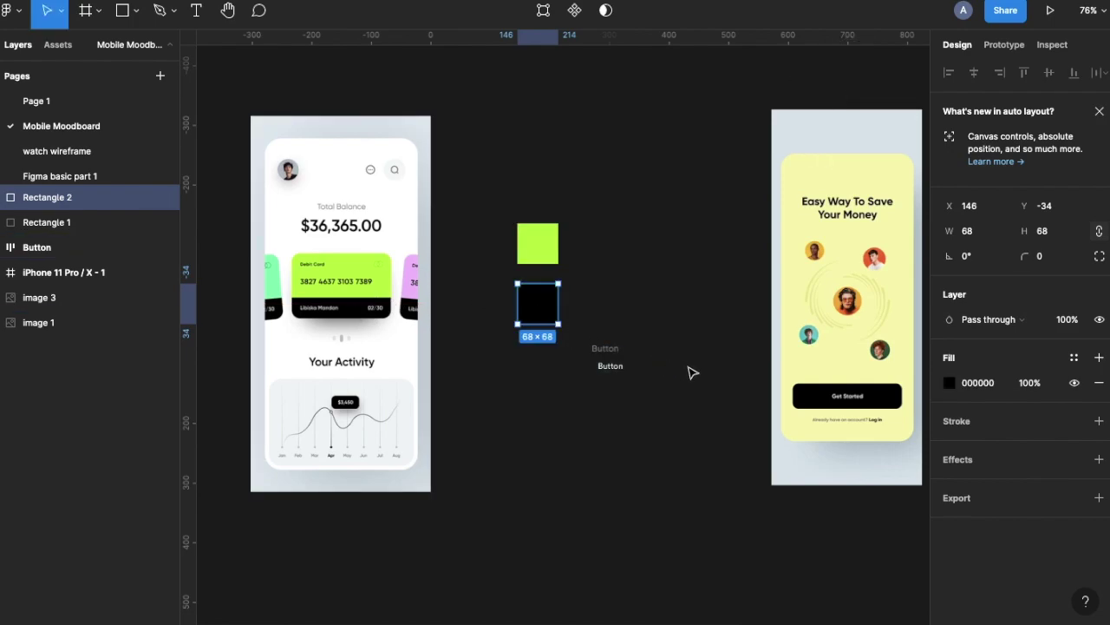
{"action": "key", "text": "i"}
{"action": "key", "text": "Escape"}
{"action": "left_click", "coordinate": [532, 249]}
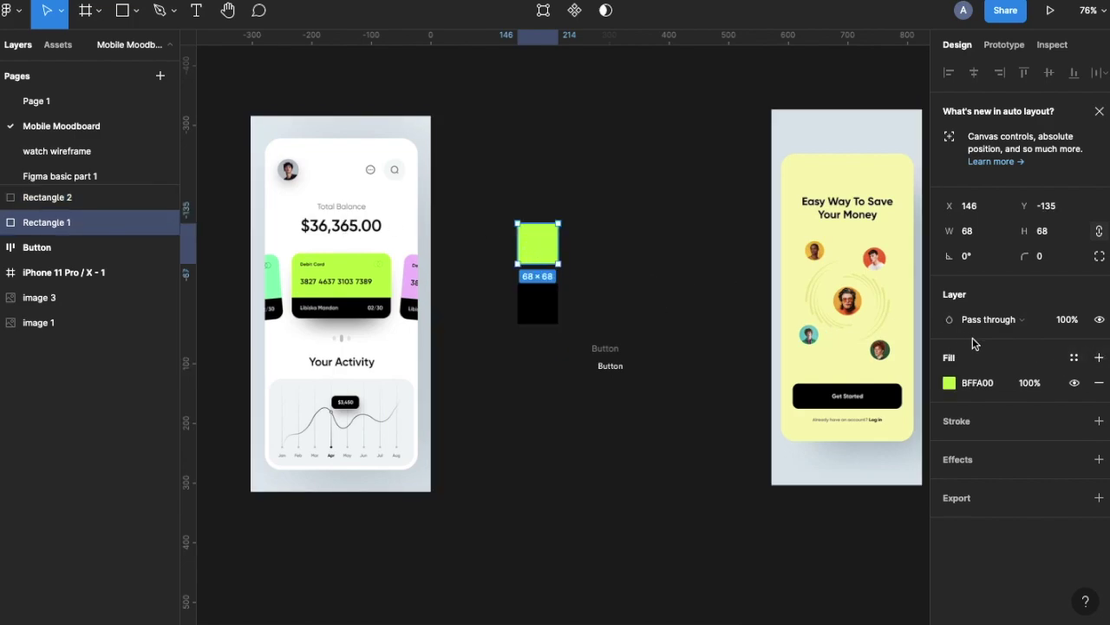
{"action": "left_click", "coordinate": [1074, 357]}
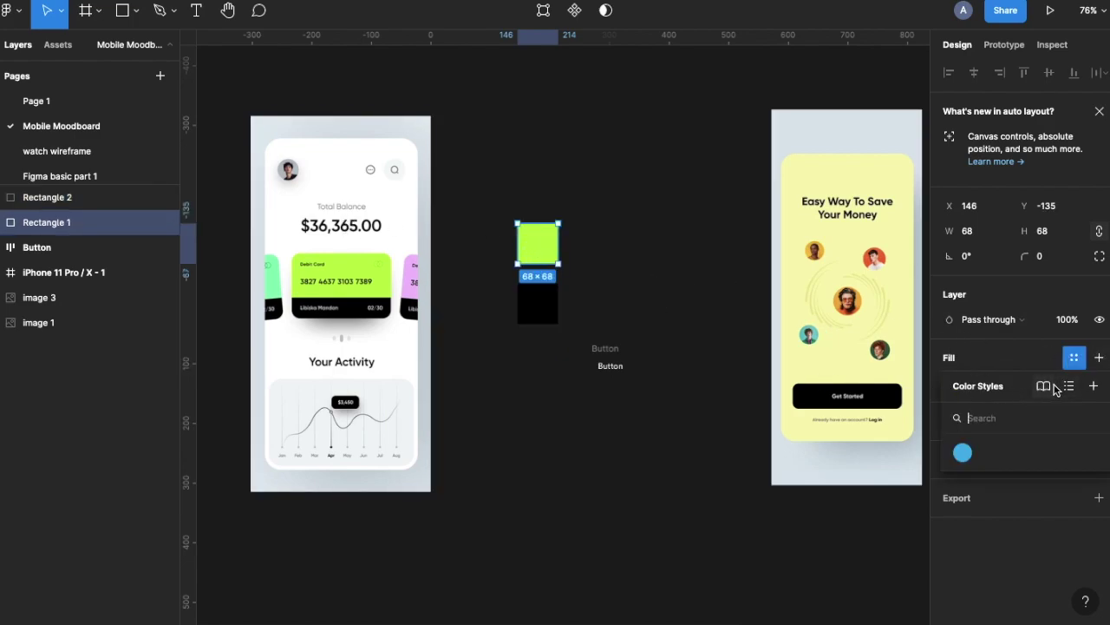
{"action": "left_click", "coordinate": [1073, 358]}
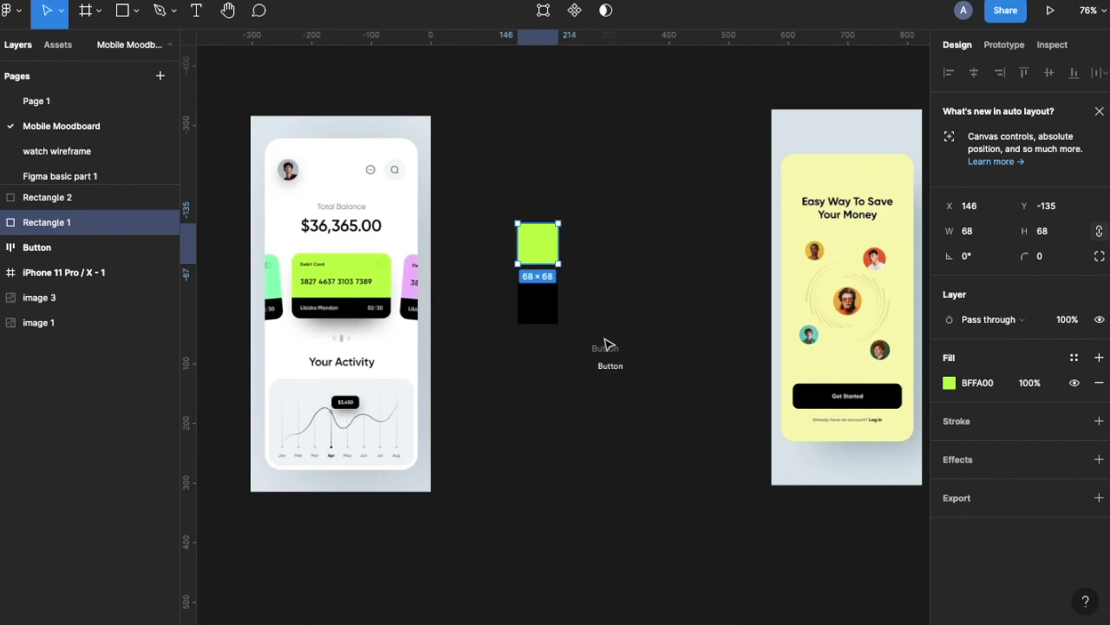
{"action": "left_click", "coordinate": [662, 390]}
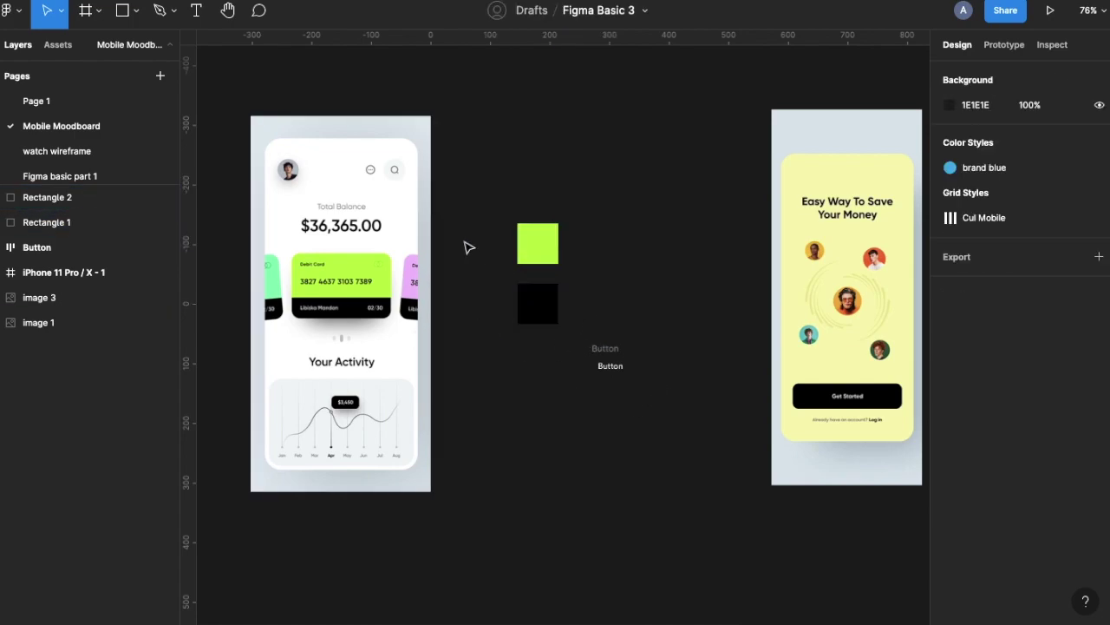
Step: Create a color style named "black" from the black square's fill
{"action": "left_click", "coordinate": [536, 301]}
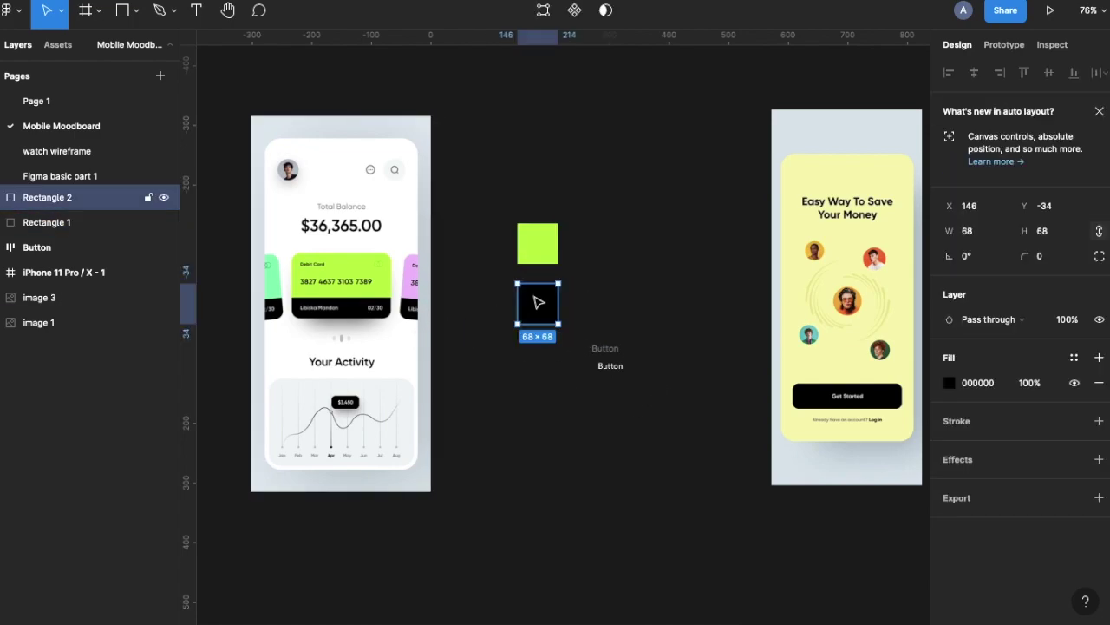
{"action": "left_click", "coordinate": [1071, 358]}
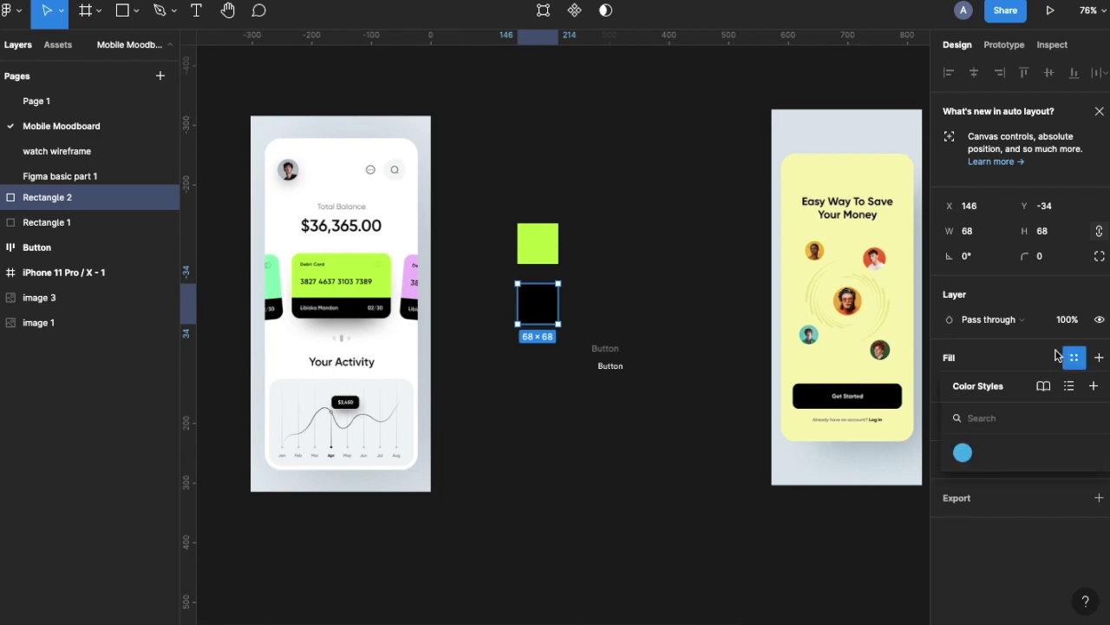
{"action": "left_click", "coordinate": [1094, 386]}
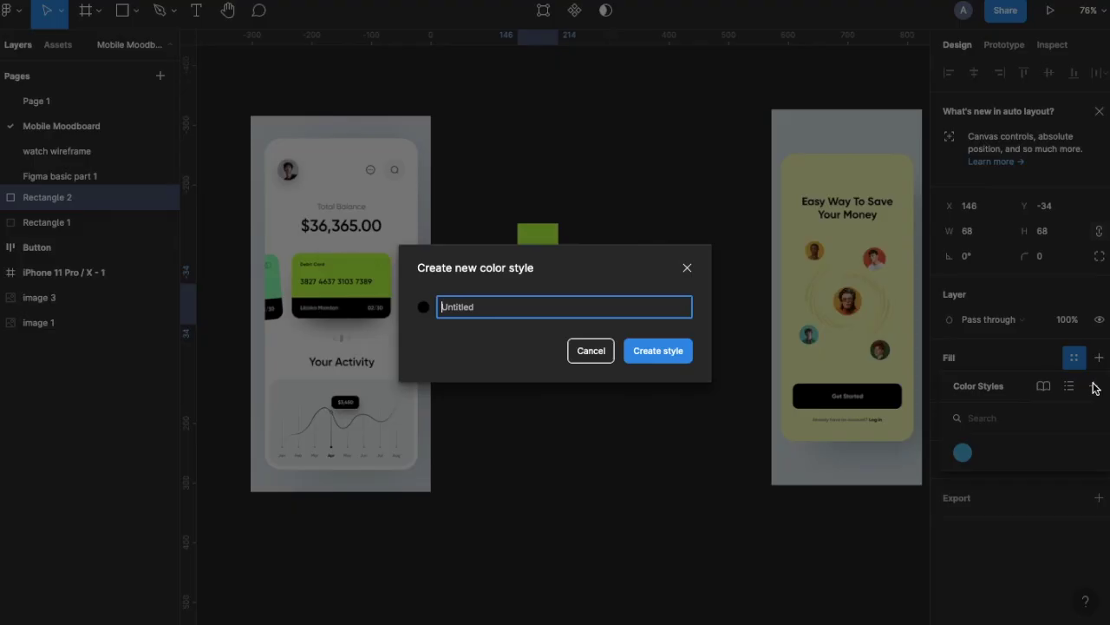
{"action": "type", "text": "black"}
{"action": "key", "text": "Return"}
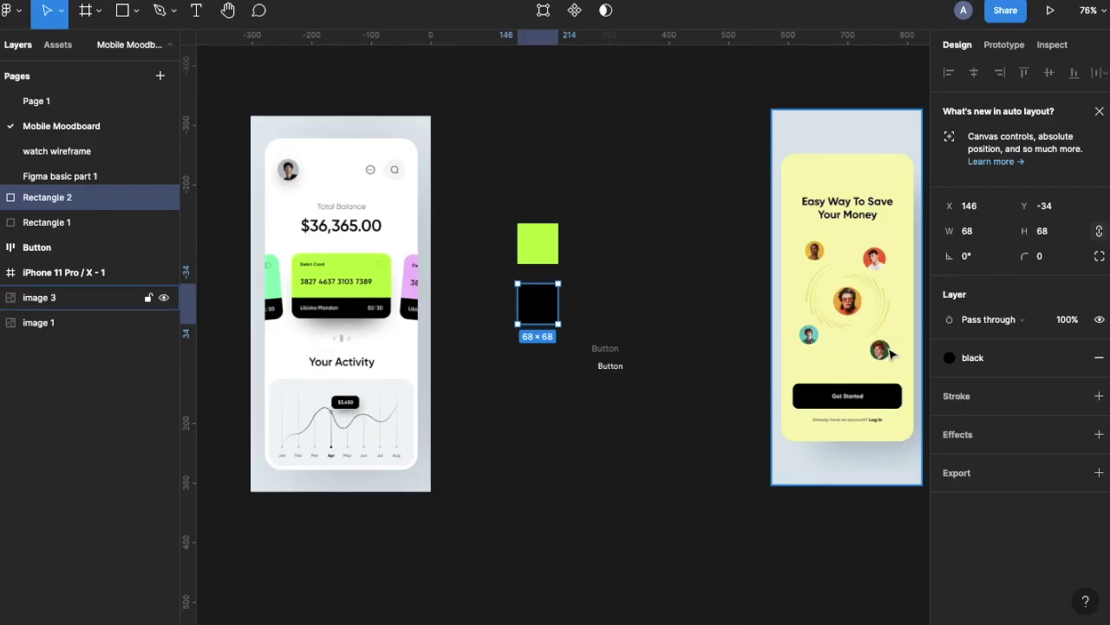
Step: Create a color style named "Brand green" from the green square's fill
{"action": "left_click", "coordinate": [512, 247]}
{"action": "left_click", "coordinate": [538, 243]}
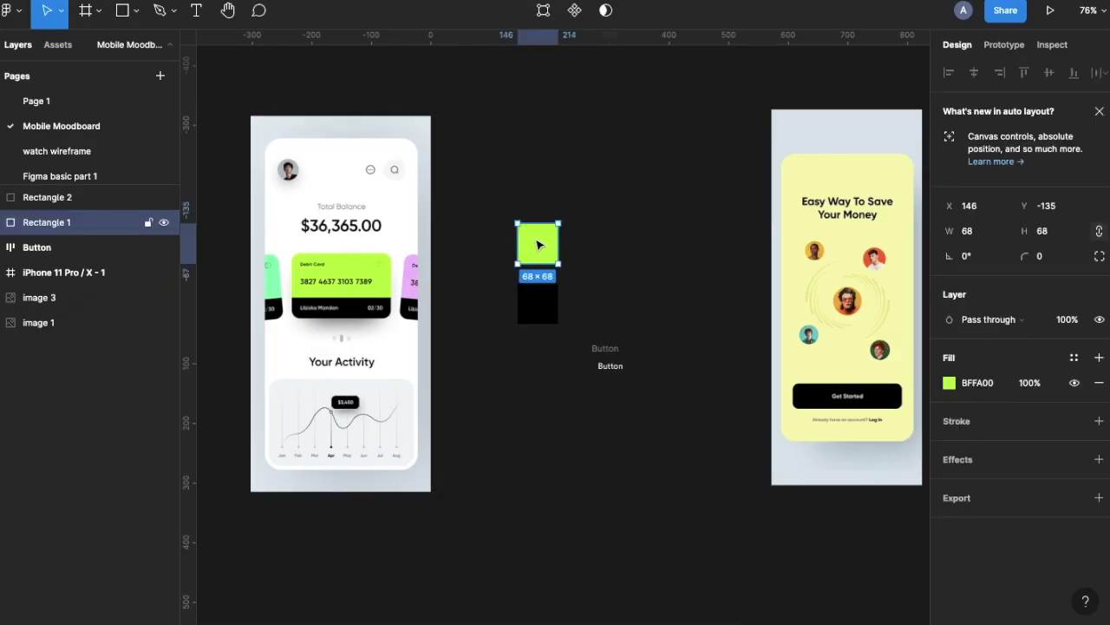
{"action": "left_click", "coordinate": [1074, 358]}
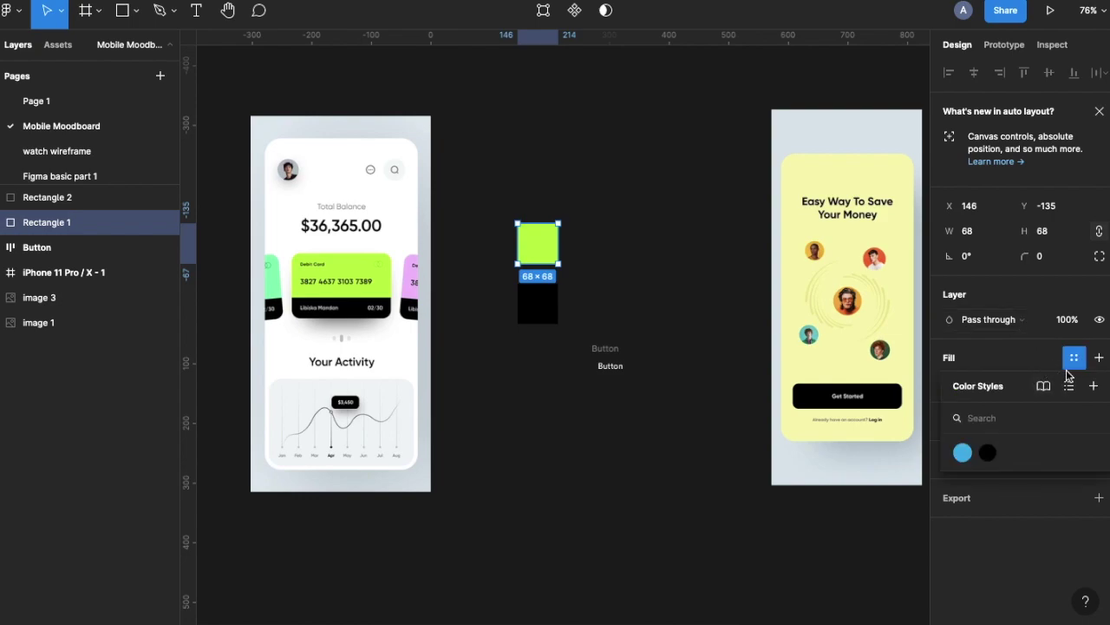
{"action": "left_click", "coordinate": [1090, 387]}
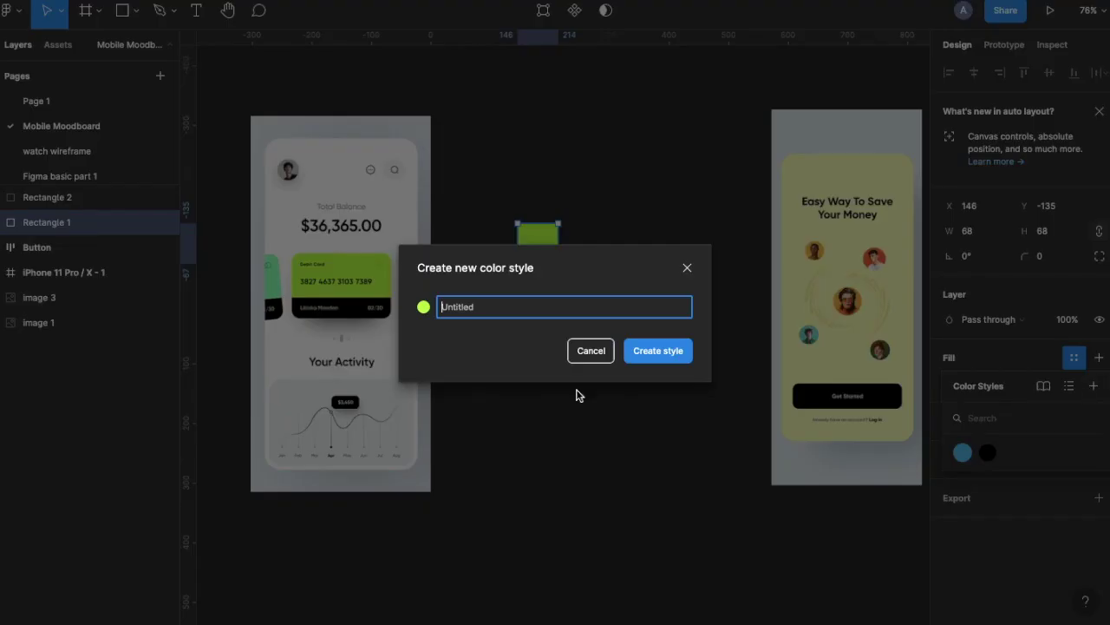
{"action": "type", "text": "Bran"}
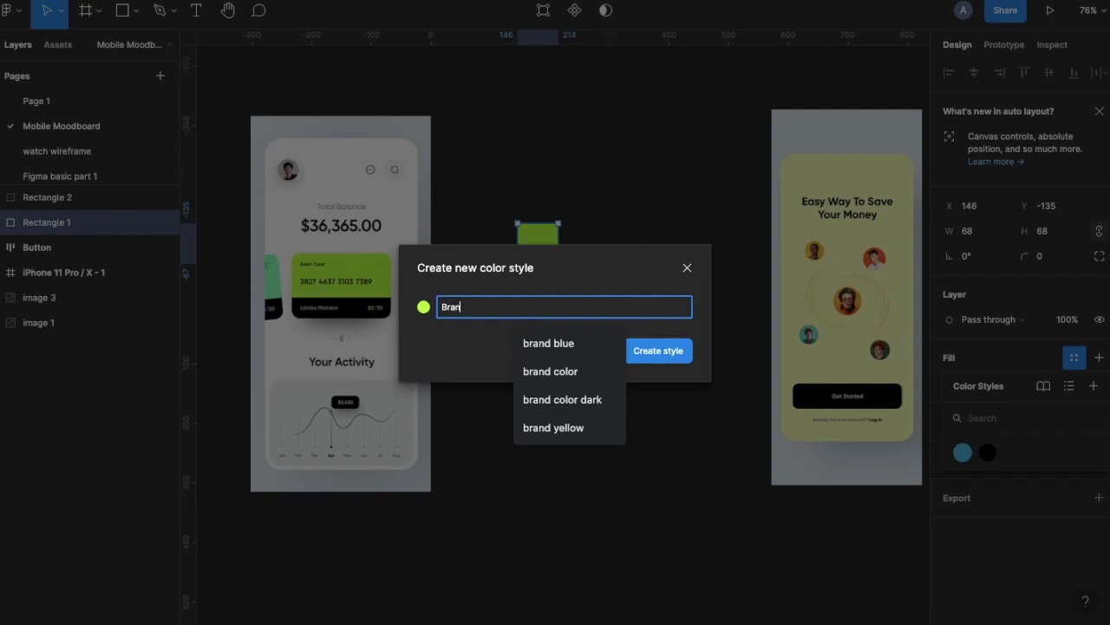
{"action": "type", "text": "d green"}
{"action": "key", "text": "Return"}
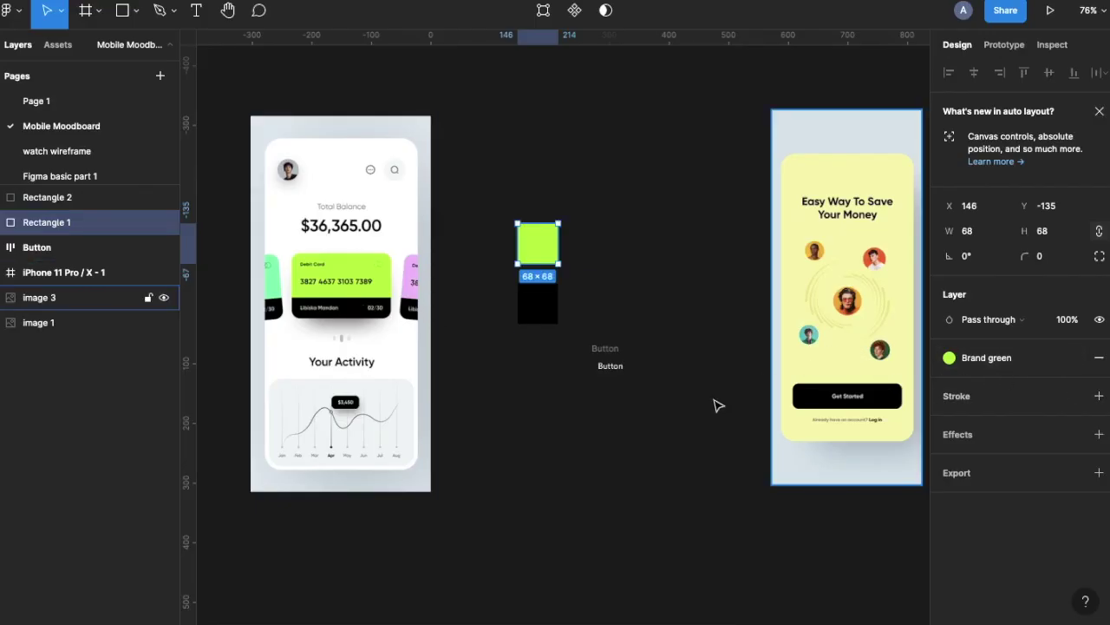
Step: Apply the Brand green color style to the fill of the iPhone 11 Pro / X - 1 frame
{"action": "scroll", "coordinate": [784, 496], "scroll_direction": "right", "scroll_amount": 3}
{"action": "scroll", "coordinate": [702, 491], "scroll_direction": "down", "scroll_amount": 5}
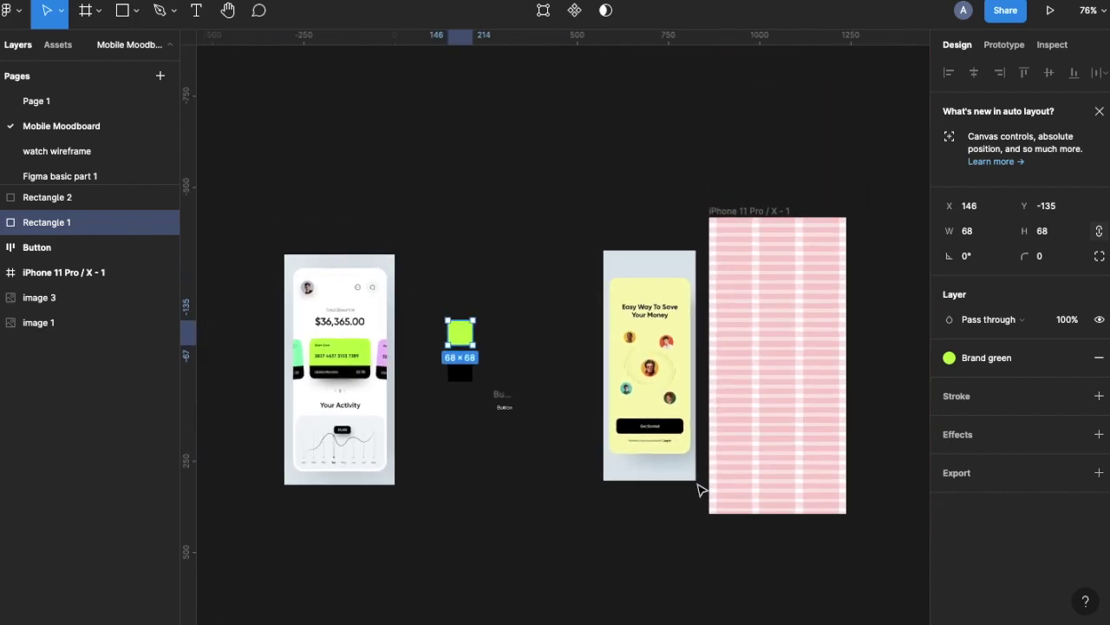
{"action": "scroll", "coordinate": [696, 444], "scroll_direction": "right", "scroll_amount": 3}
{"action": "left_click", "coordinate": [634, 219]}
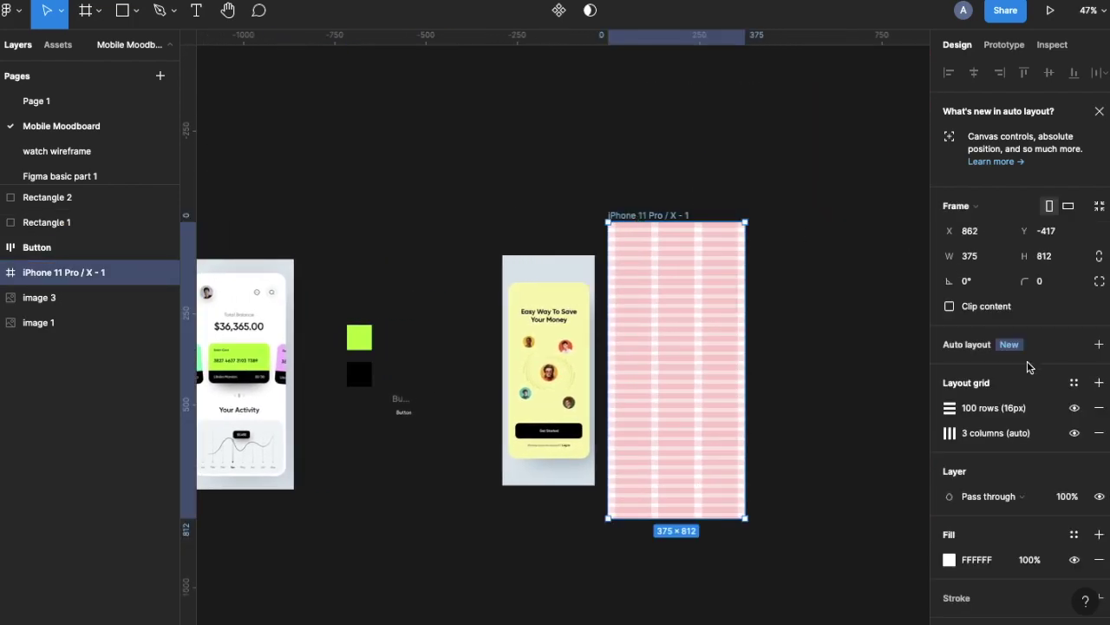
{"action": "scroll", "coordinate": [1072, 382], "scroll_direction": "down", "scroll_amount": 2}
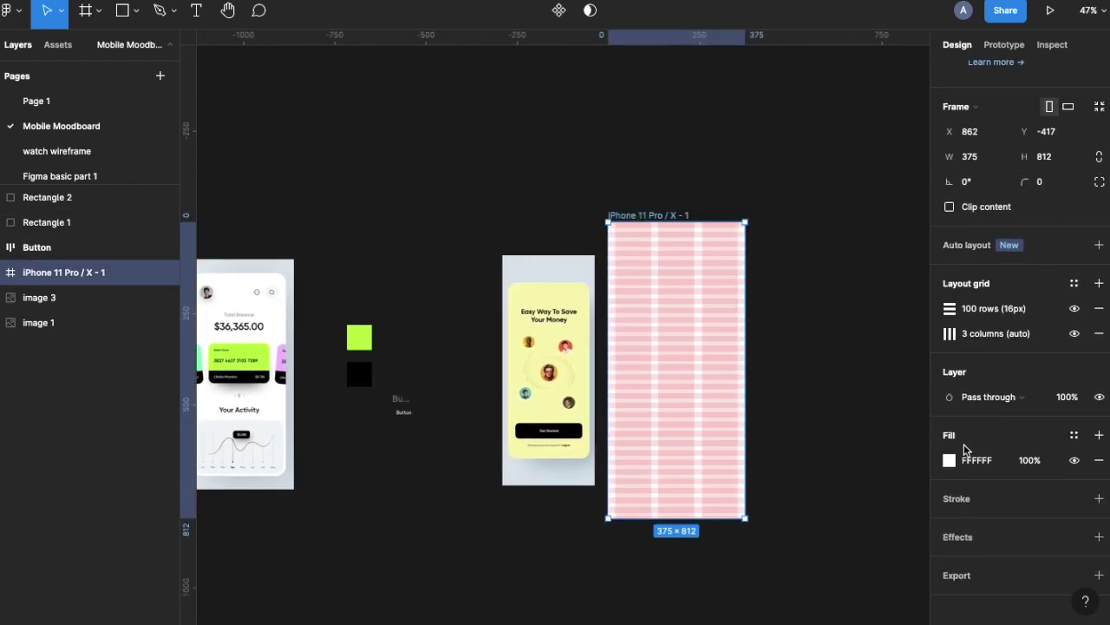
{"action": "left_click", "coordinate": [1074, 435]}
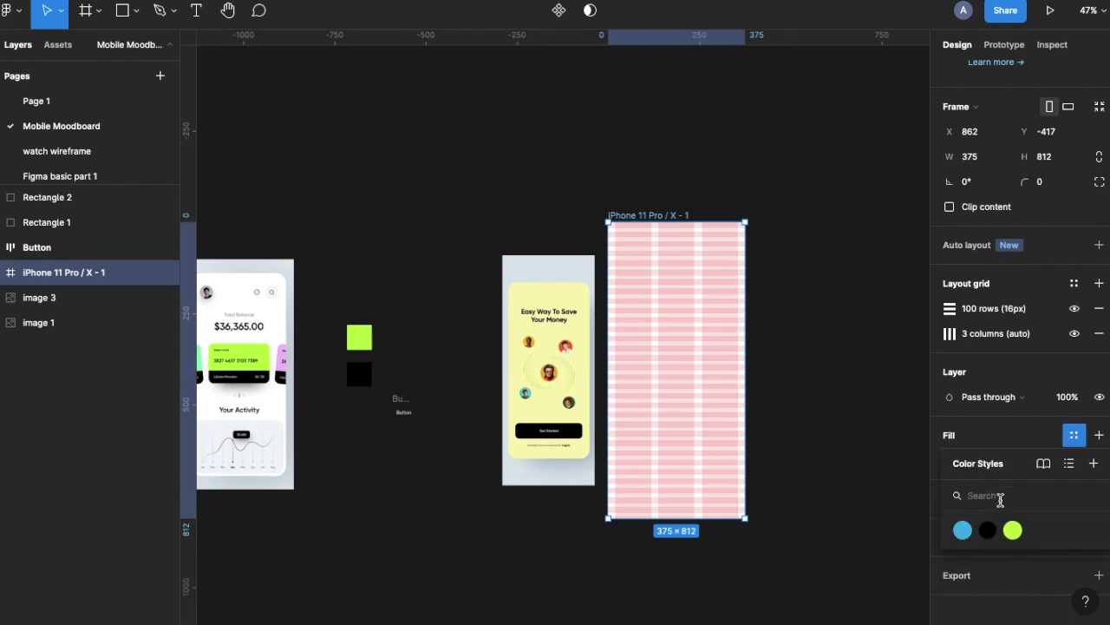
{"action": "left_click", "coordinate": [1013, 529]}
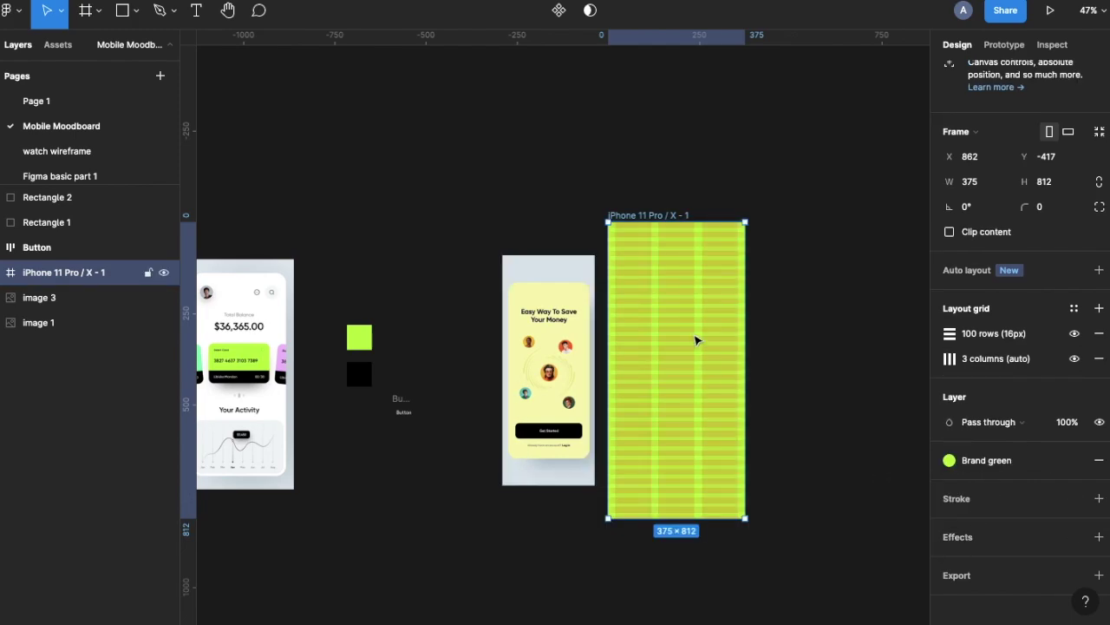
Step: Hide the layout grids across the whole file view
{"action": "scroll", "coordinate": [652, 344], "scroll_direction": "up", "scroll_amount": 5}
{"action": "scroll", "coordinate": [651, 345], "scroll_direction": "down", "scroll_amount": 1}
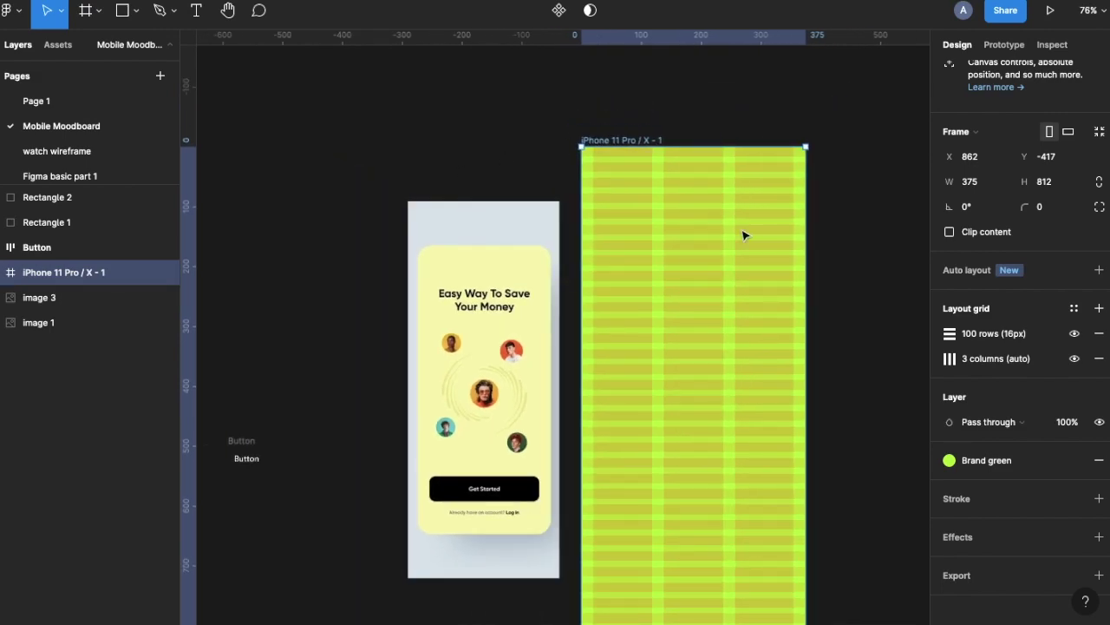
{"action": "left_click", "coordinate": [11, 12]}
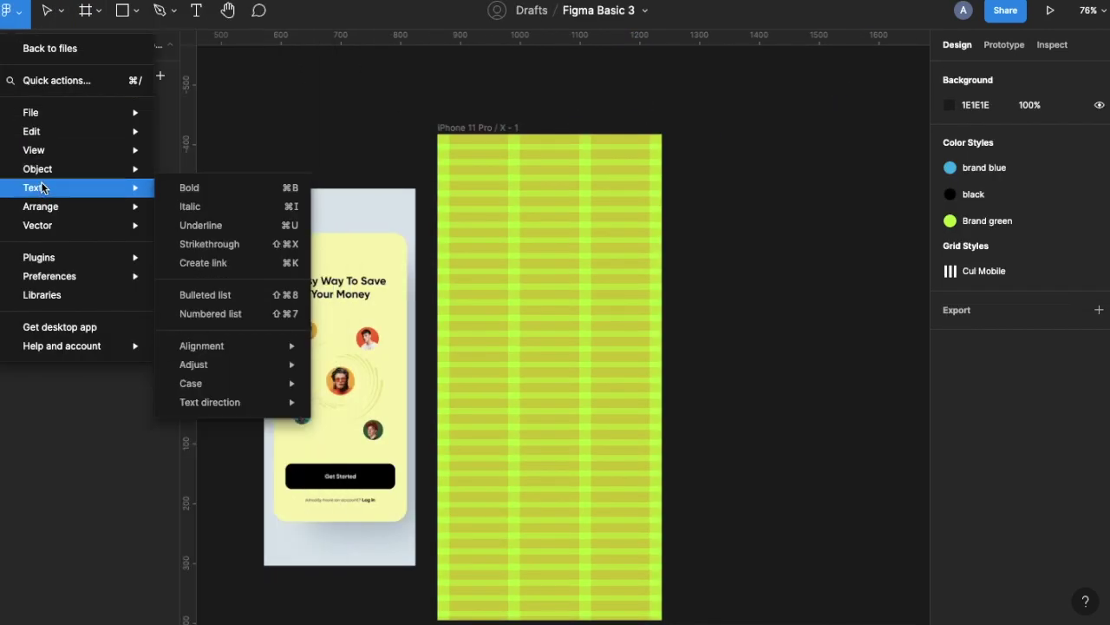
{"action": "mouse_move", "coordinate": [29, 215]}
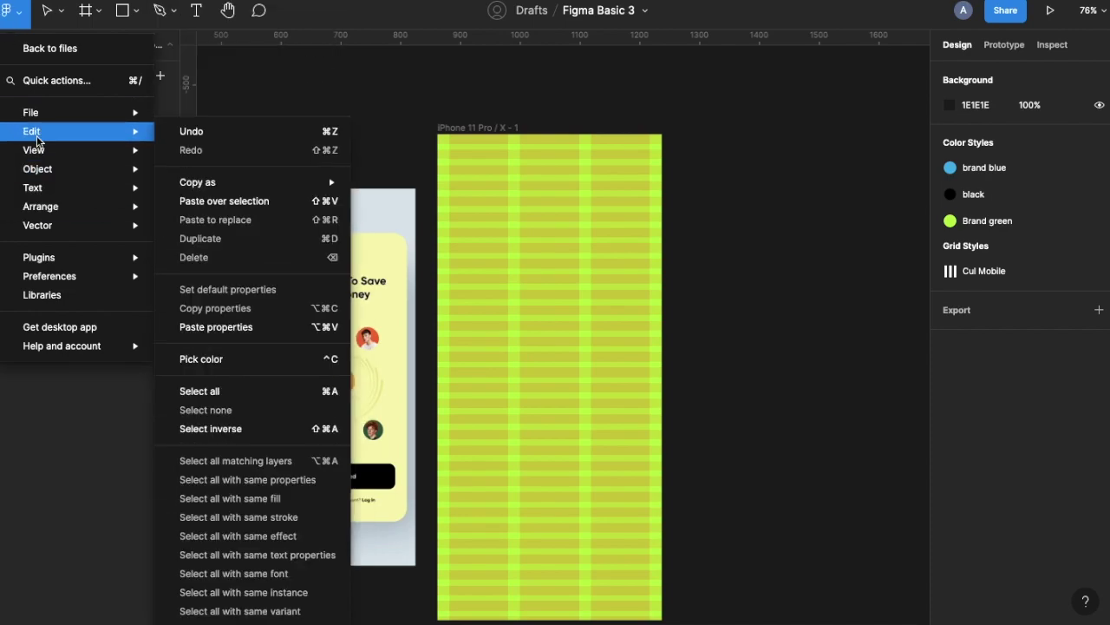
{"action": "mouse_move", "coordinate": [34, 154]}
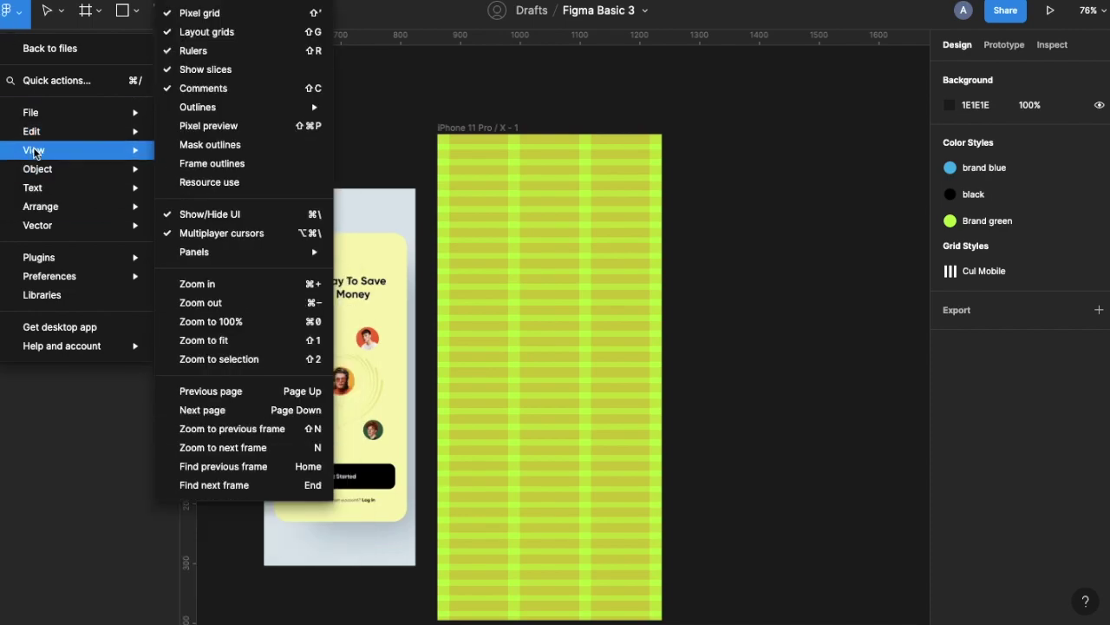
{"action": "left_click", "coordinate": [276, 32]}
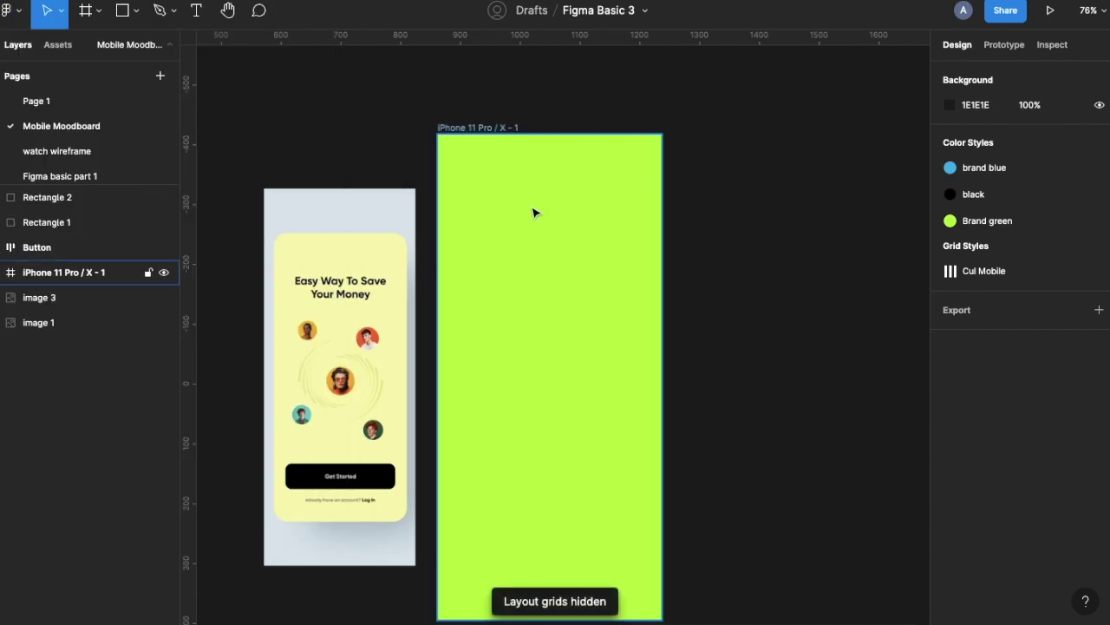
Step: Show the layout grids on the canvas again
{"action": "left_click", "coordinate": [9, 11]}
{"action": "mouse_move", "coordinate": [29, 108]}
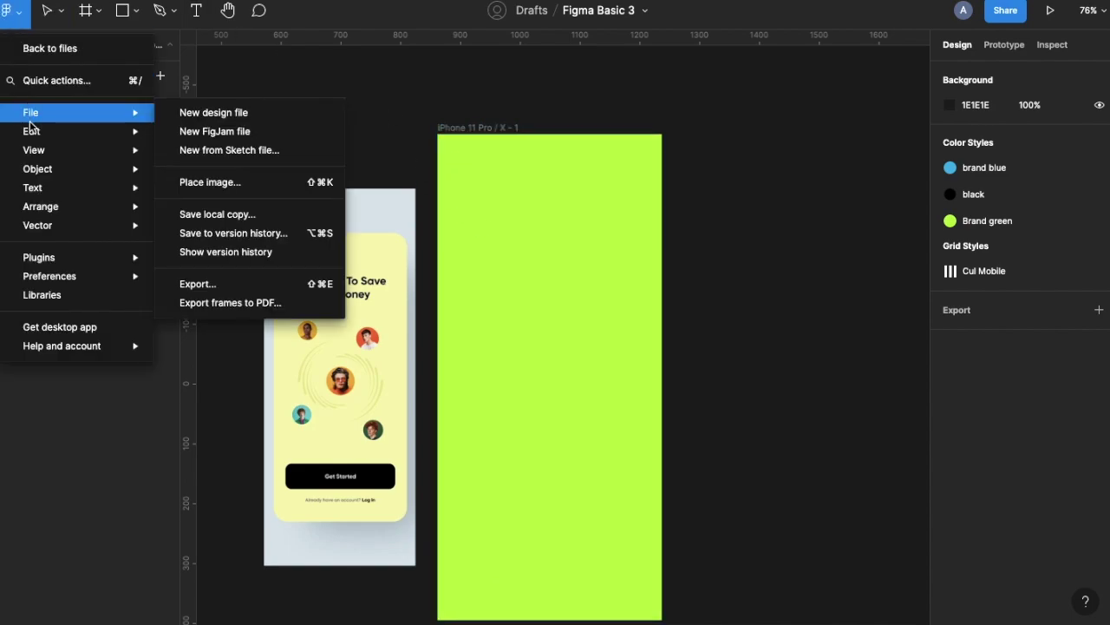
{"action": "mouse_move", "coordinate": [31, 129]}
{"action": "mouse_move", "coordinate": [33, 150]}
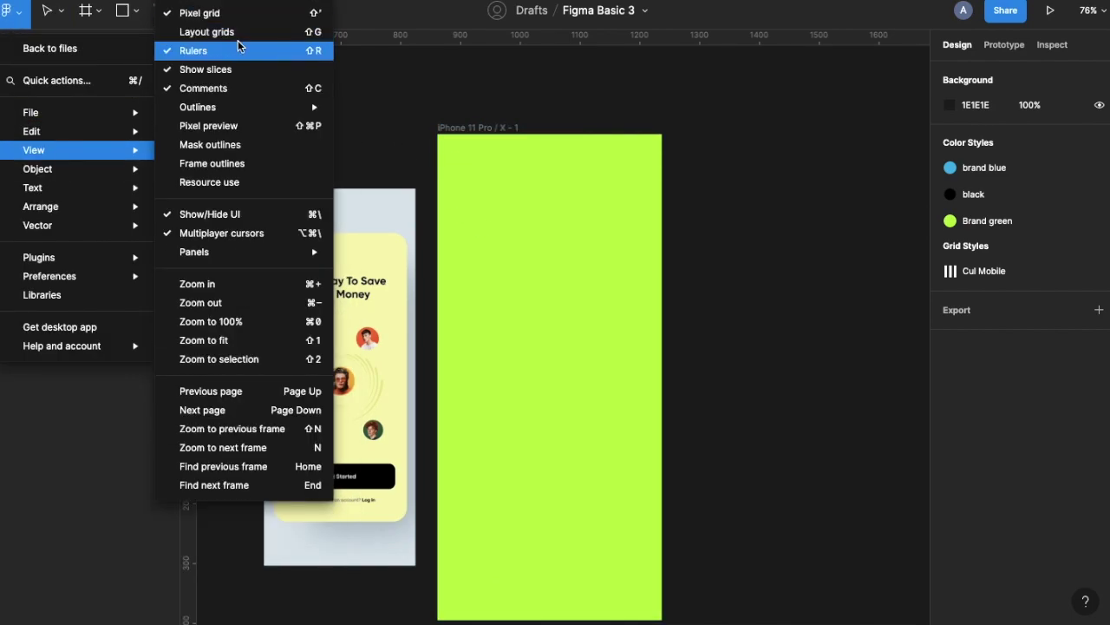
{"action": "left_click", "coordinate": [249, 36]}
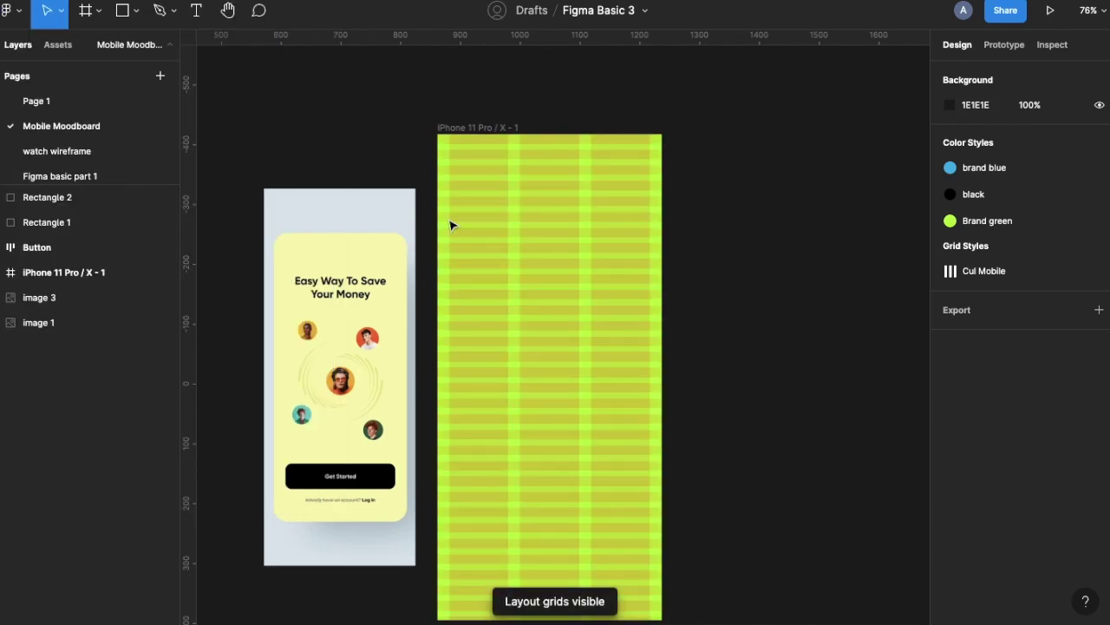
Step: Move the Button element into the iPhone 11 Pro / X - 1 frame, near its lower middle at X 138, Y 628
{"action": "scroll", "coordinate": [605, 437], "scroll_direction": "down", "scroll_amount": 5}
{"action": "scroll", "coordinate": [604, 436], "scroll_direction": "left", "scroll_amount": 2}
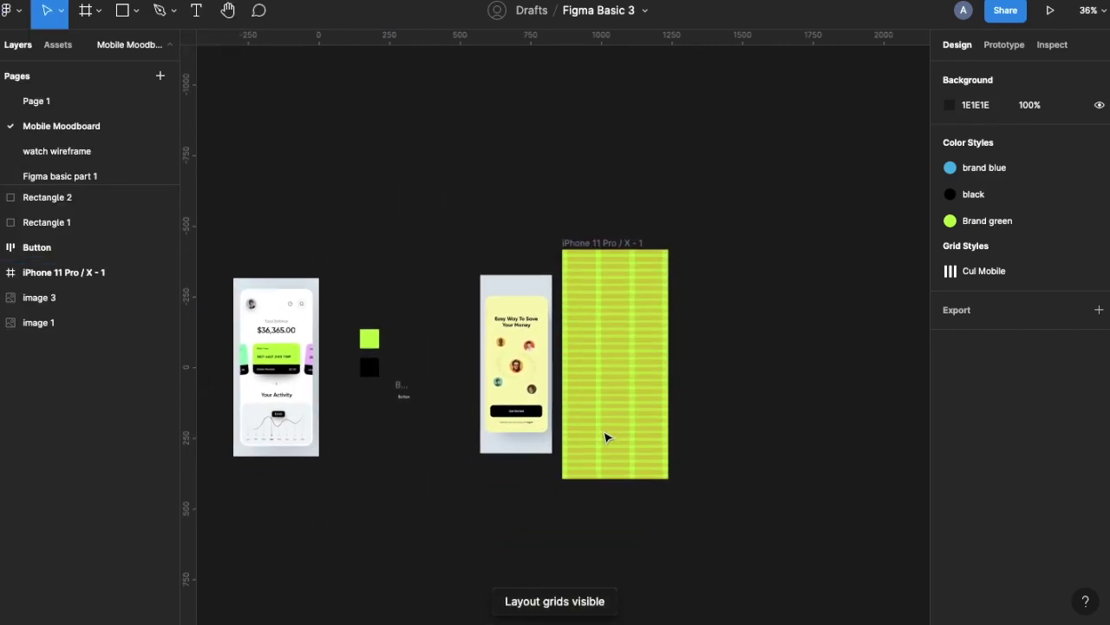
{"action": "scroll", "coordinate": [604, 436], "scroll_direction": "up", "scroll_amount": 4}
{"action": "left_click", "coordinate": [256, 369]}
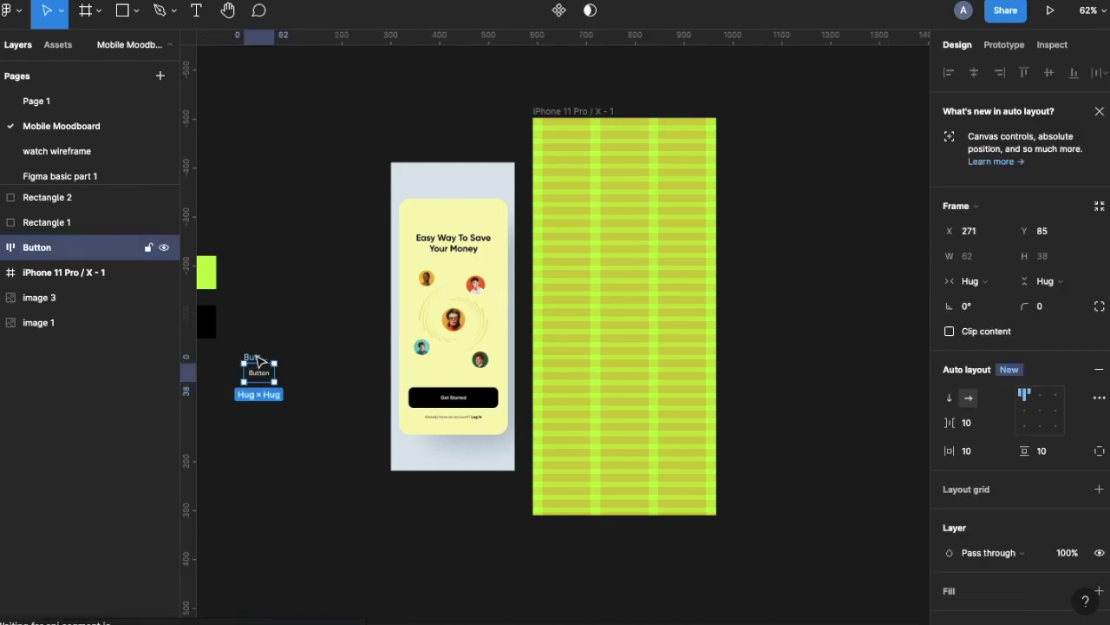
{"action": "left_click_drag", "start_coordinate": [256, 369], "coordinate": [615, 424]}
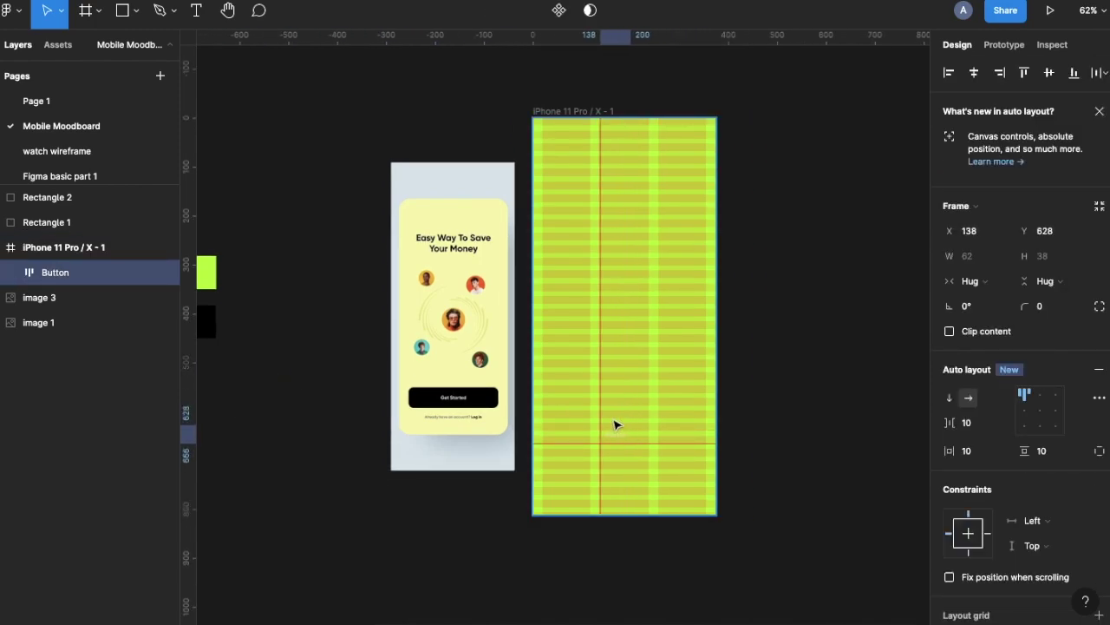
Step: Create a color style named "white" from the button's FFFFFF color and apply the black style to the button's fill
{"action": "scroll", "coordinate": [980, 458], "scroll_direction": "down", "scroll_amount": 5}
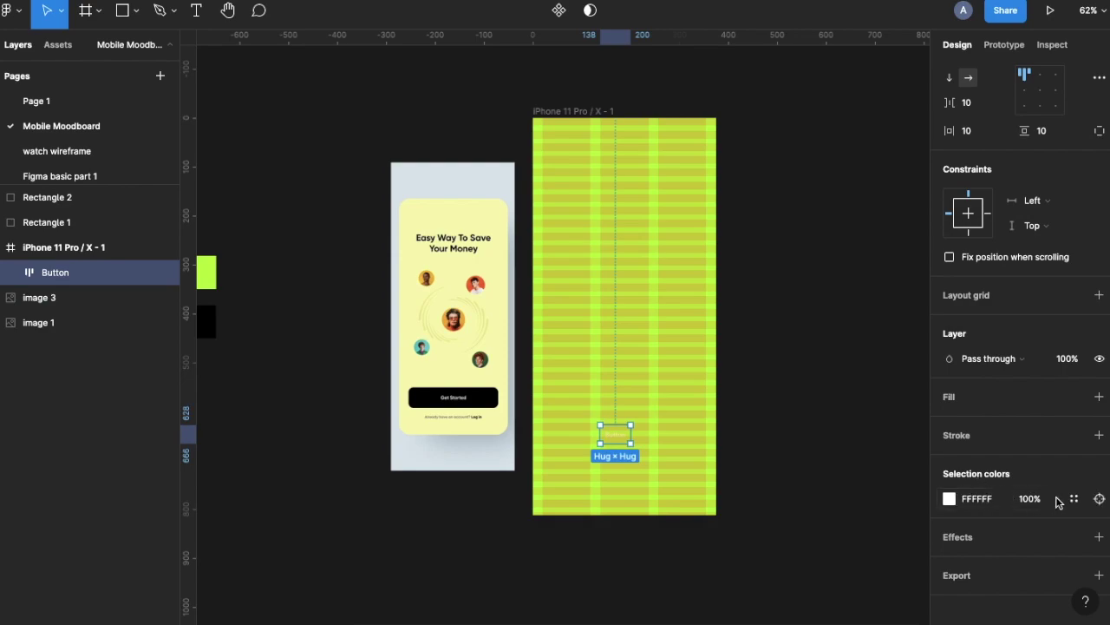
{"action": "left_click", "coordinate": [1074, 499]}
{"action": "left_click", "coordinate": [915, 502]}
{"action": "type", "text": "white"}
{"action": "key", "text": "Return"}
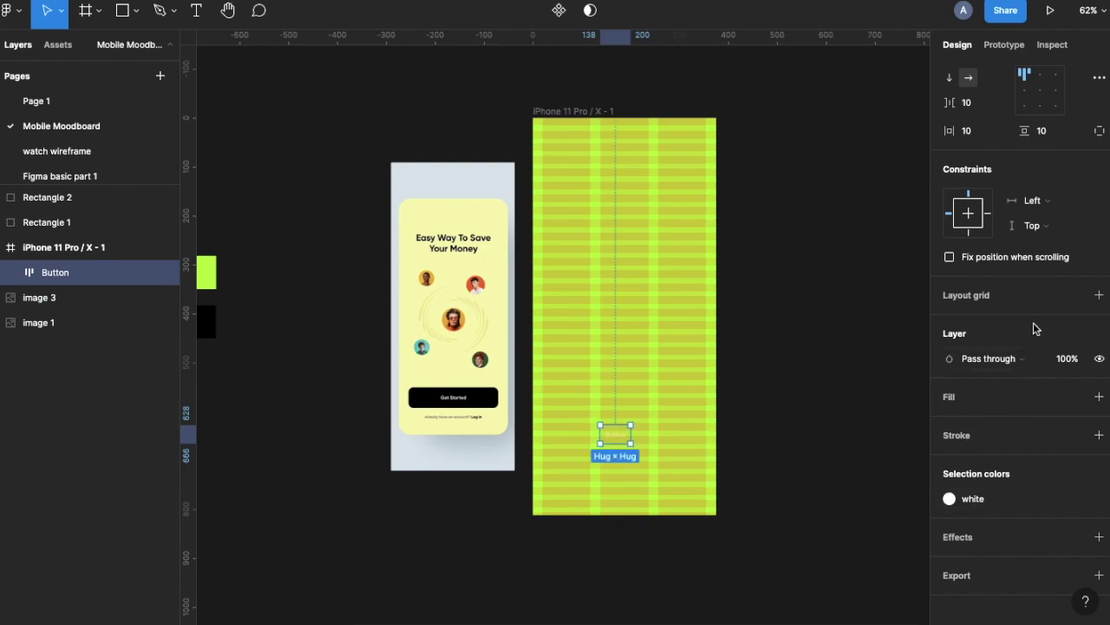
{"action": "left_click", "coordinate": [1074, 417]}
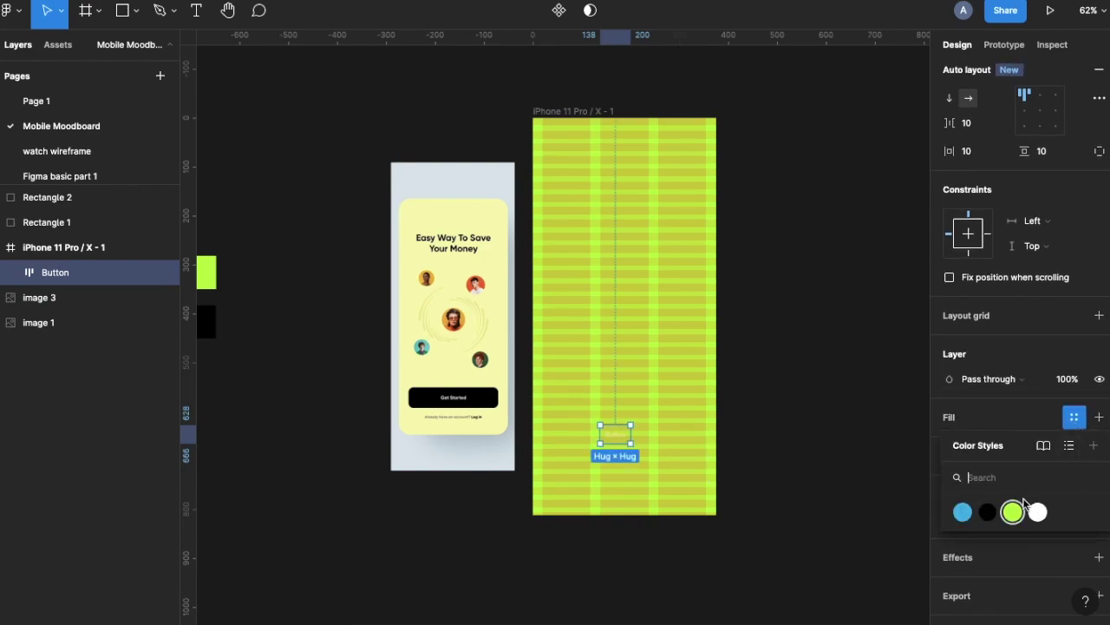
{"action": "left_click", "coordinate": [988, 512]}
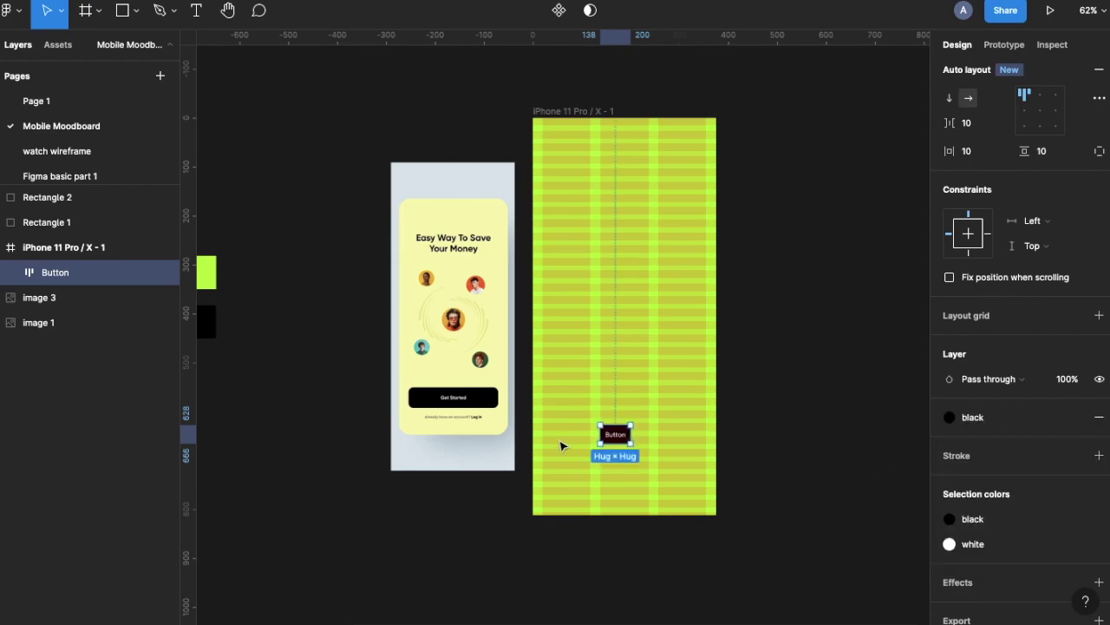
Step: Shift the button toward the frame's left side and set its label's font size to 16
{"action": "scroll", "coordinate": [559, 446], "scroll_direction": "up", "scroll_amount": 5, "text": "ctrl"}
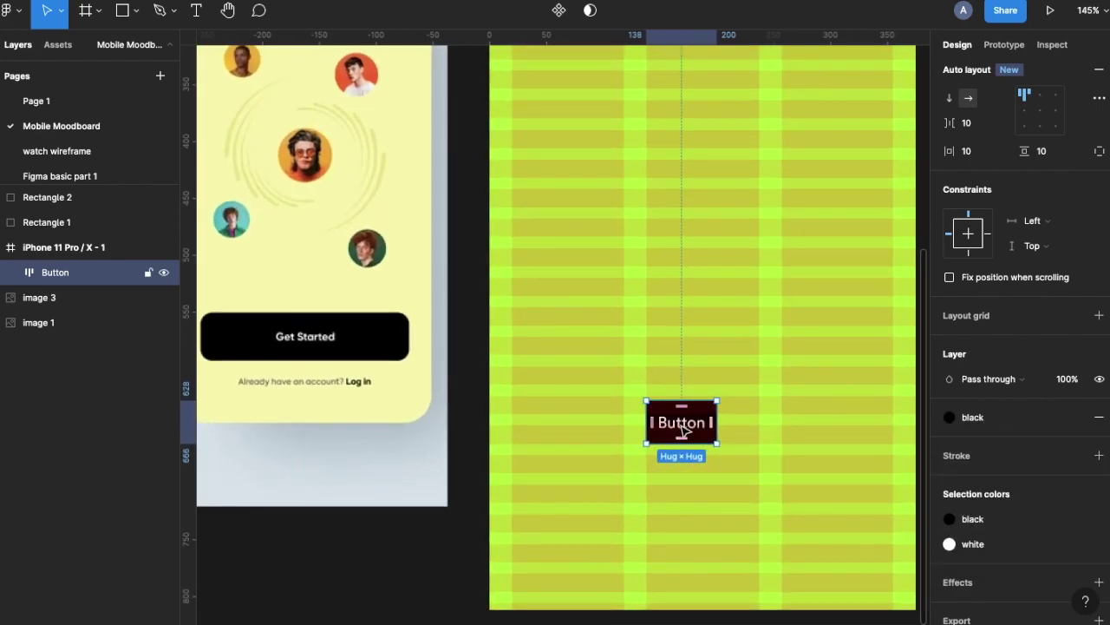
{"action": "left_click_drag", "start_coordinate": [683, 433], "coordinate": [626, 431]}
{"action": "double_click", "coordinate": [627, 432]}
{"action": "left_click", "coordinate": [1044, 343]}
{"action": "key", "text": "Return"}
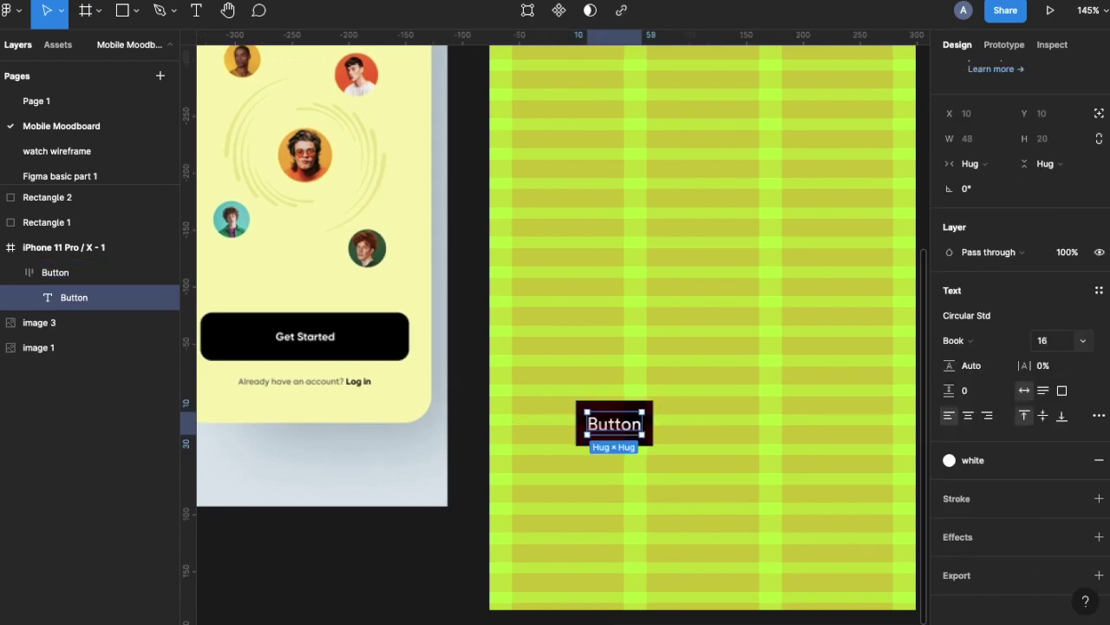
Step: Align the button to the left edge of the first grid column at X 20, Y 624
{"action": "left_click", "coordinate": [517, 440]}
{"action": "left_click", "coordinate": [604, 425]}
{"action": "left_click_drag", "start_coordinate": [604, 425], "coordinate": [539, 421]}
Step: Resize the button to a height of 42 and center its label in the auto layout
{"action": "scroll", "coordinate": [539, 421], "scroll_direction": "up", "scroll_amount": 5}
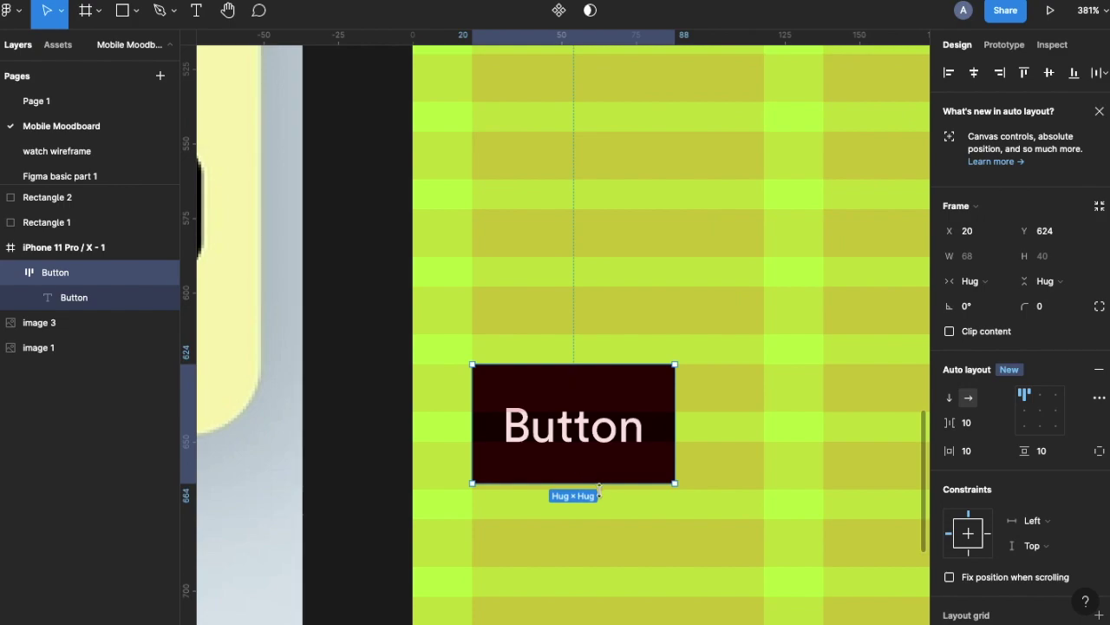
{"action": "left_click_drag", "start_coordinate": [586, 484], "coordinate": [586, 490]}
{"action": "scroll", "coordinate": [586, 491], "scroll_direction": "down", "scroll_amount": 4}
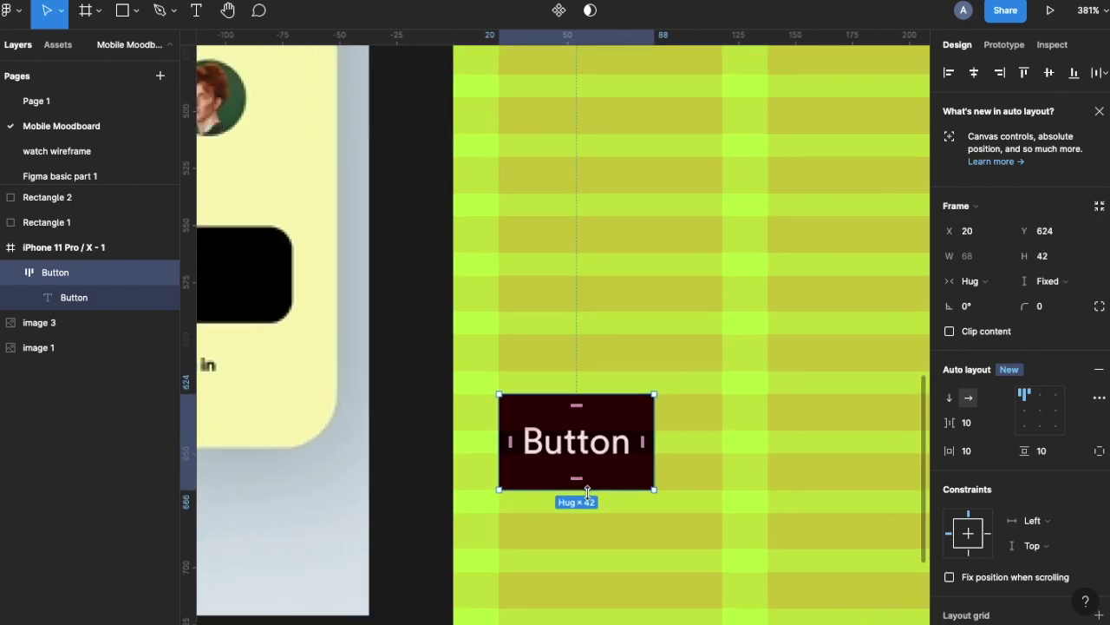
{"action": "left_click", "coordinate": [1040, 410]}
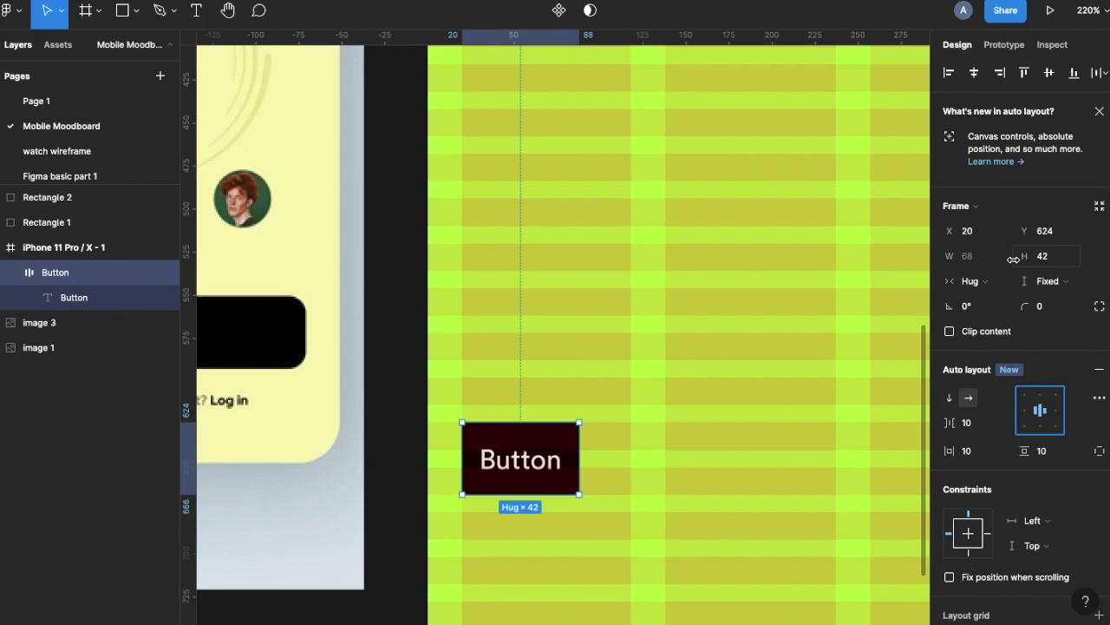
Step: Widen the button to 335 so it spans all the layout grid columns
{"action": "scroll", "coordinate": [533, 464], "scroll_direction": "down", "scroll_amount": 5}
{"action": "scroll", "coordinate": [535, 473], "scroll_direction": "up", "scroll_amount": 2}
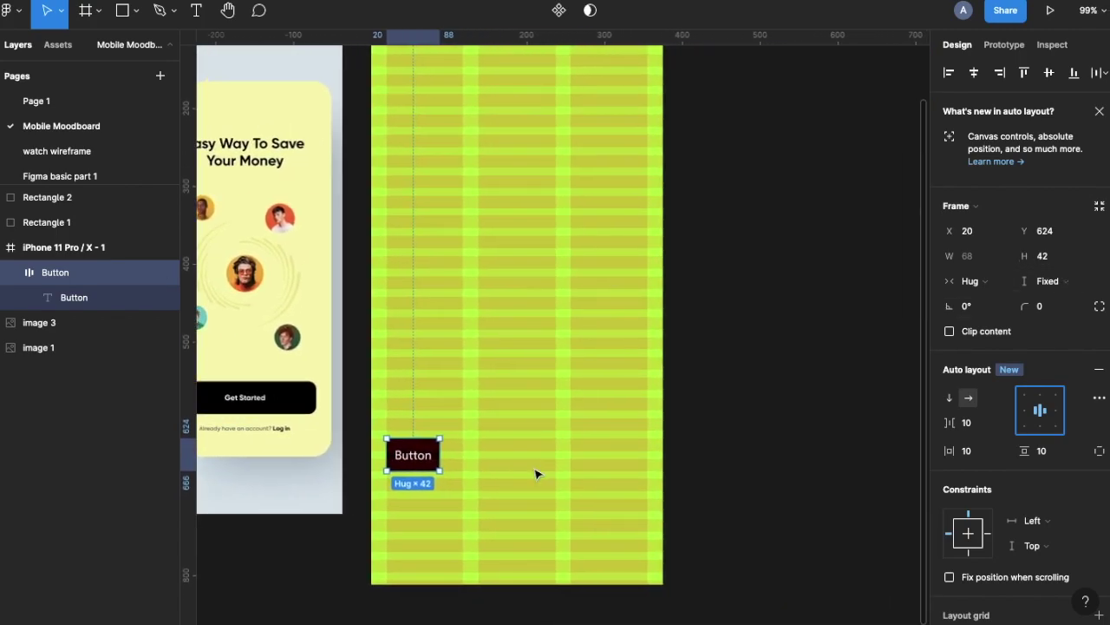
{"action": "scroll", "coordinate": [536, 474], "scroll_direction": "down", "scroll_amount": 2}
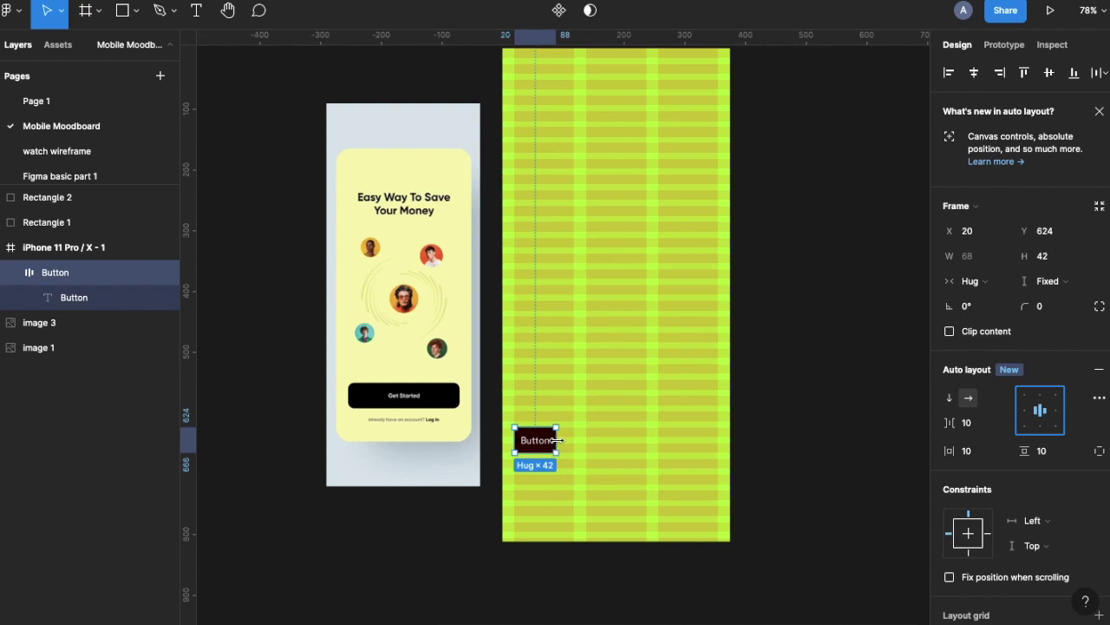
{"action": "left_click_drag", "start_coordinate": [556, 440], "coordinate": [719, 446]}
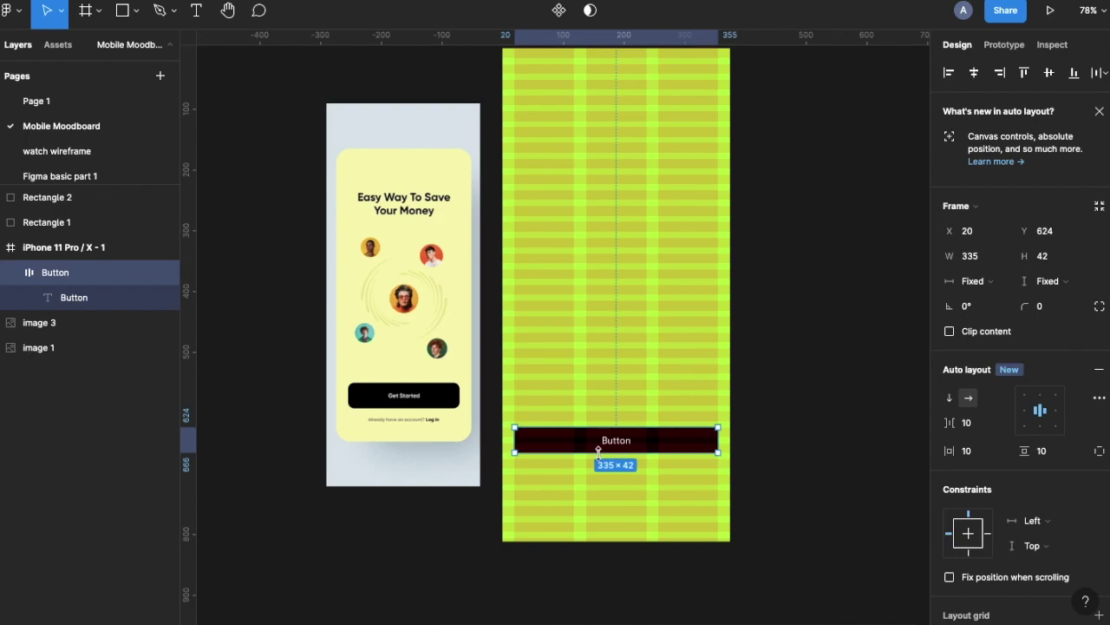
Step: Increase the button's height to 52 and move it down the frame to Y 676
{"action": "scroll", "coordinate": [612, 447], "scroll_direction": "up", "scroll_amount": 5}
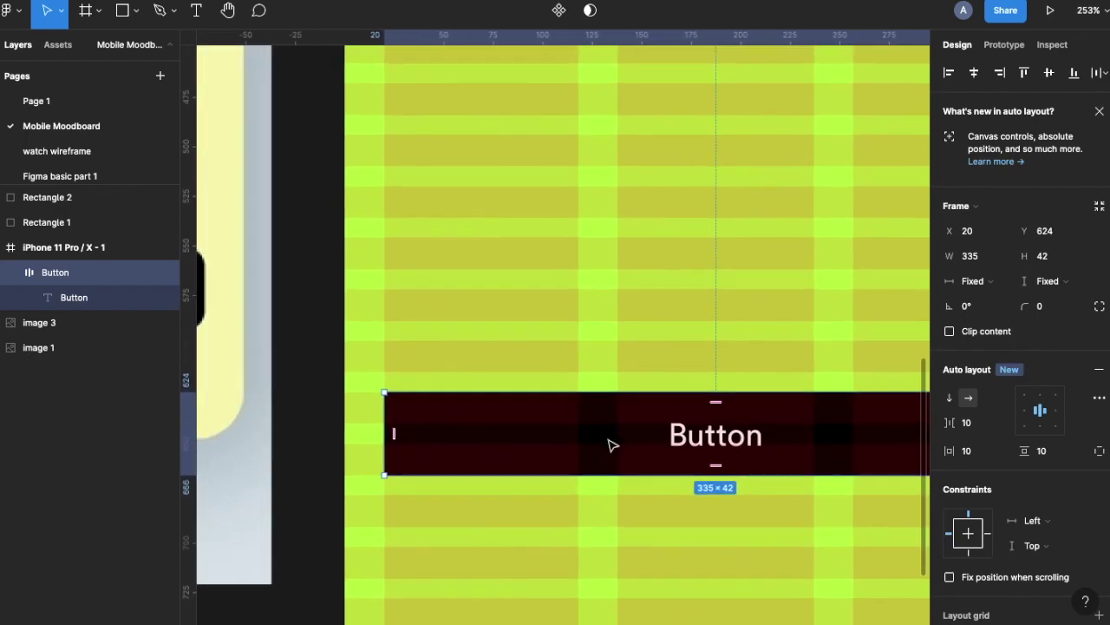
{"action": "scroll", "coordinate": [611, 447], "scroll_direction": "down", "scroll_amount": 4}
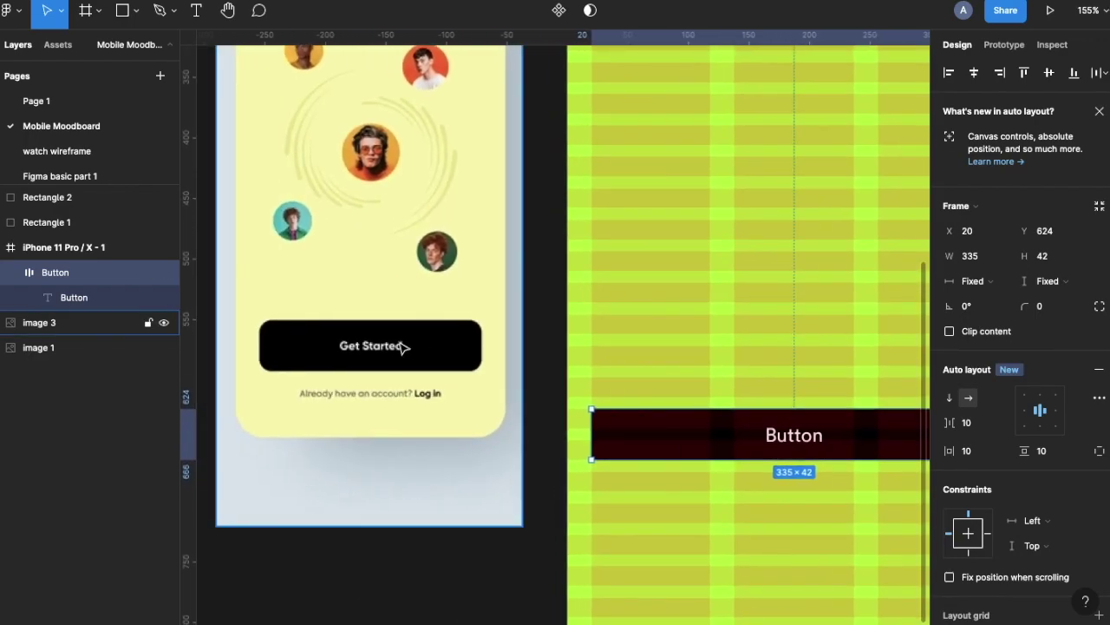
{"action": "scroll", "coordinate": [356, 373], "scroll_direction": "right", "scroll_amount": 3}
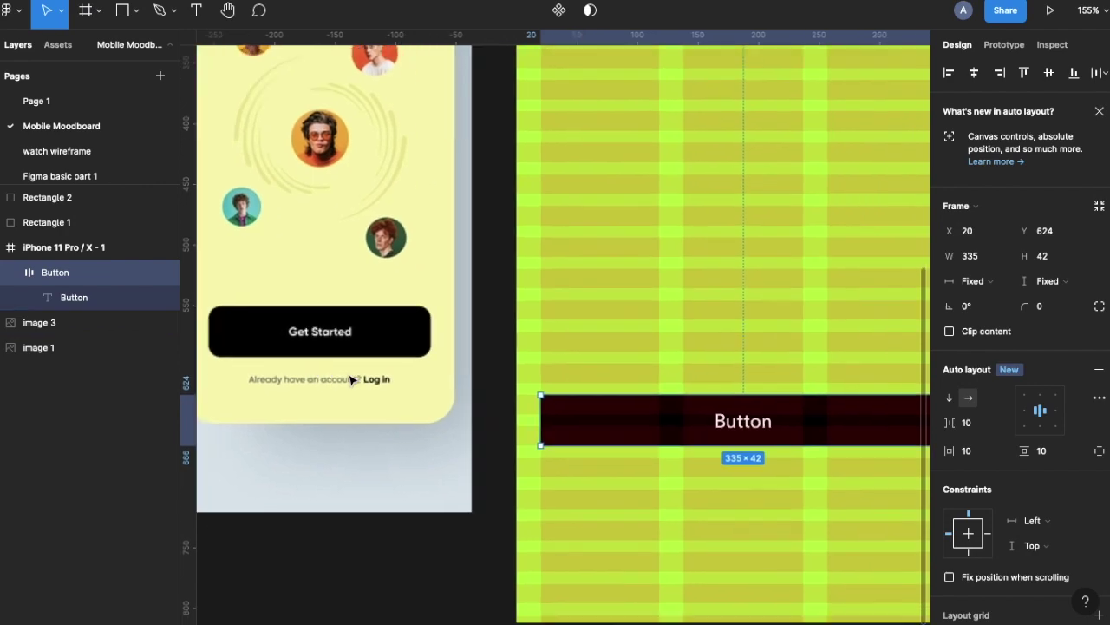
{"action": "left_click_drag", "start_coordinate": [656, 436], "coordinate": [656, 448]}
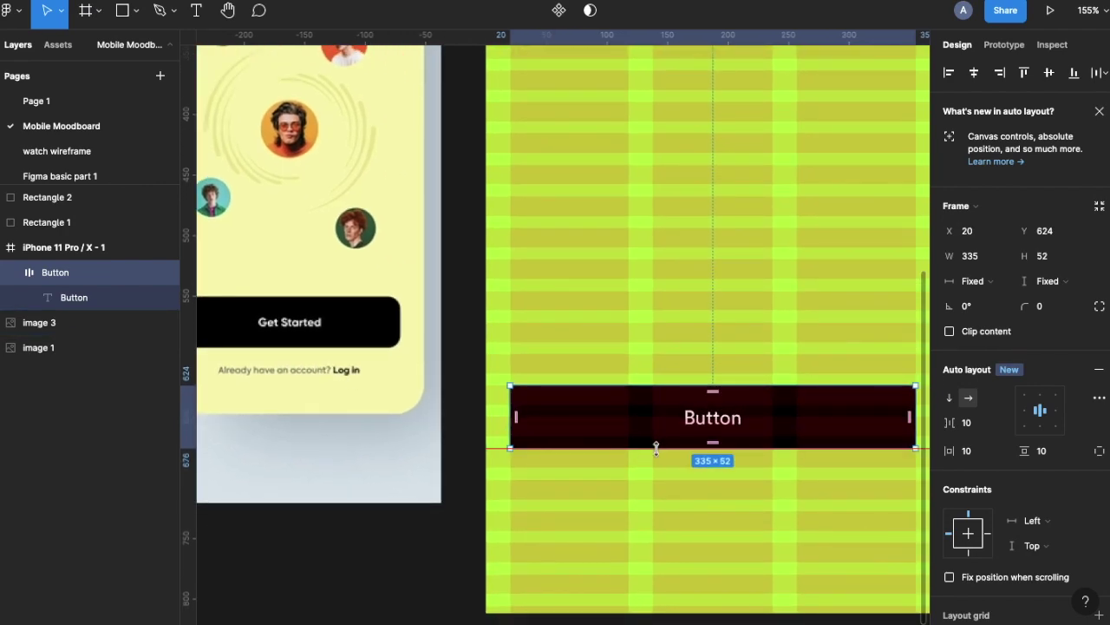
{"action": "scroll", "coordinate": [656, 448], "scroll_direction": "right", "scroll_amount": 5}
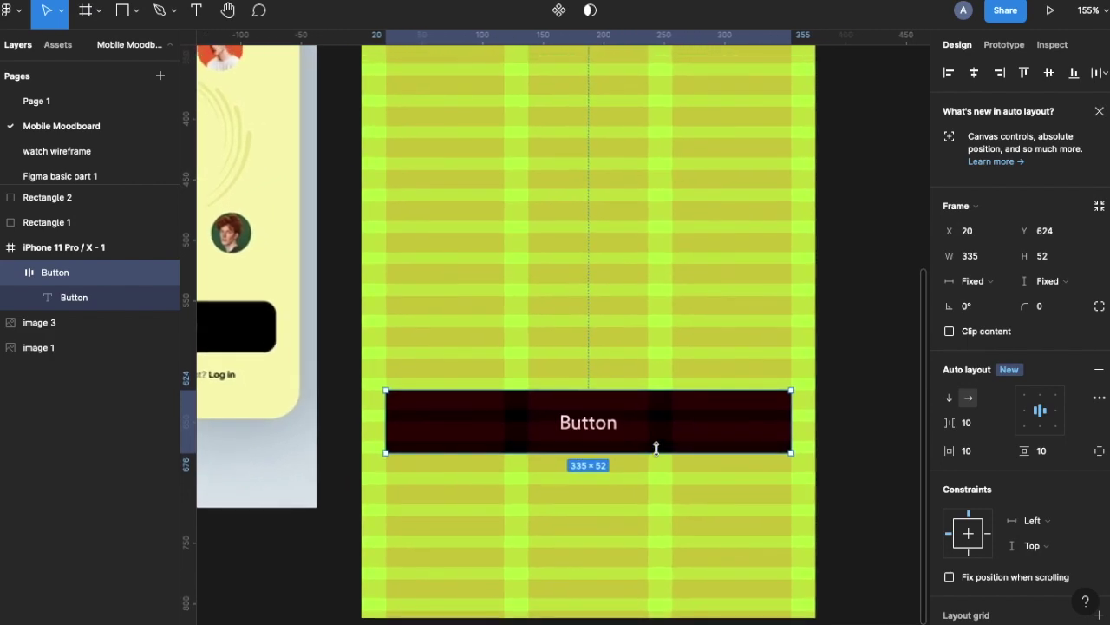
{"action": "left_click_drag", "start_coordinate": [646, 420], "coordinate": [643, 489]}
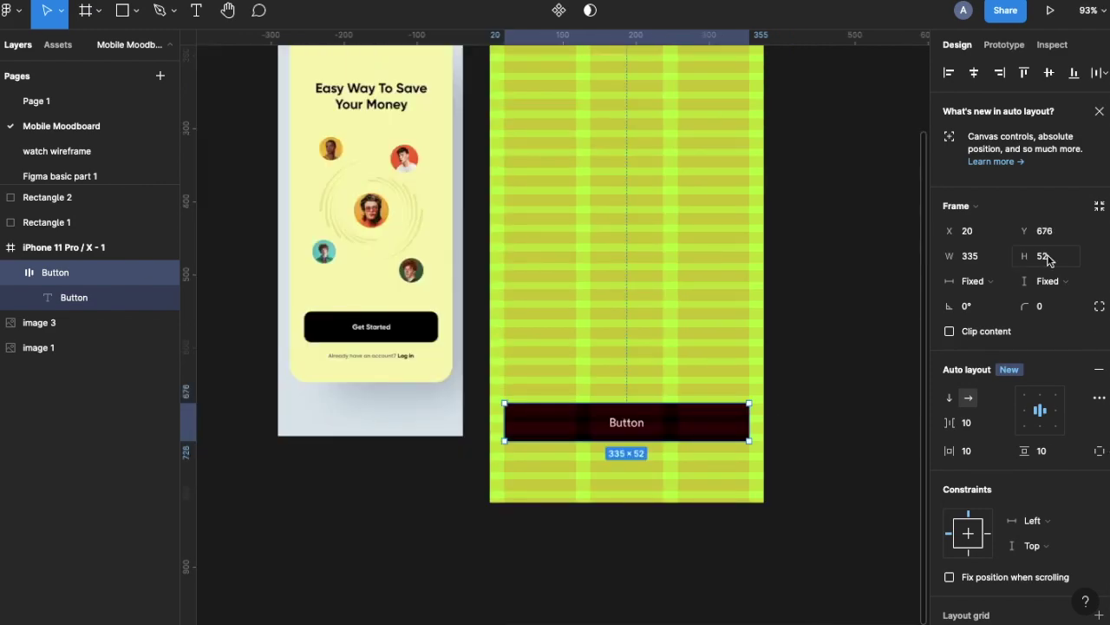
Step: Round the button's corners with a radius of 10
{"action": "left_click", "coordinate": [1054, 307]}
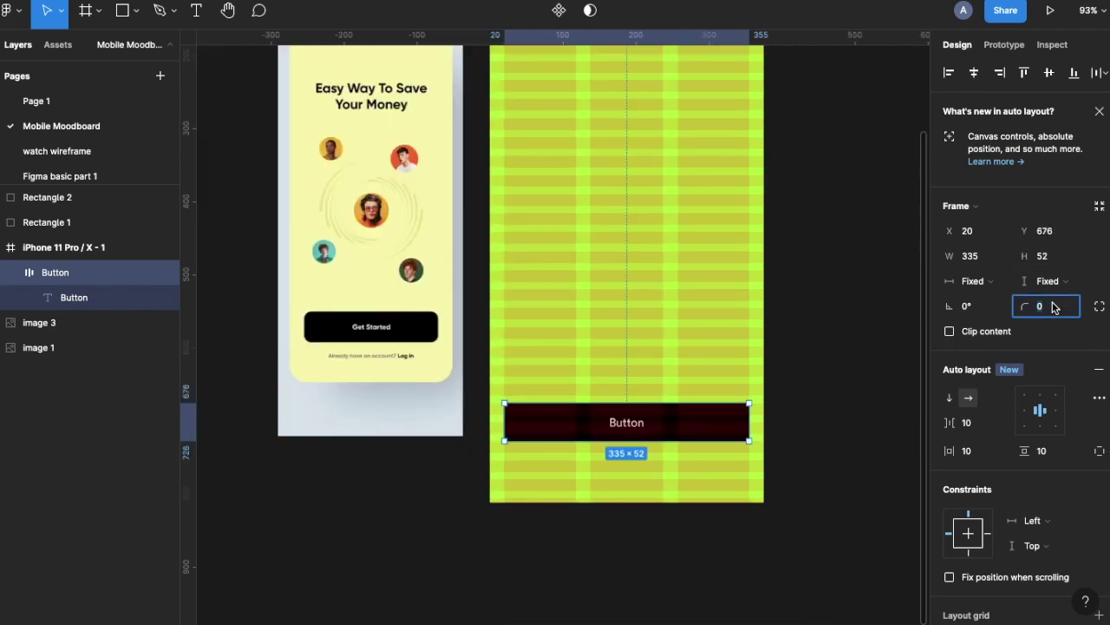
{"action": "type", "text": "10"}
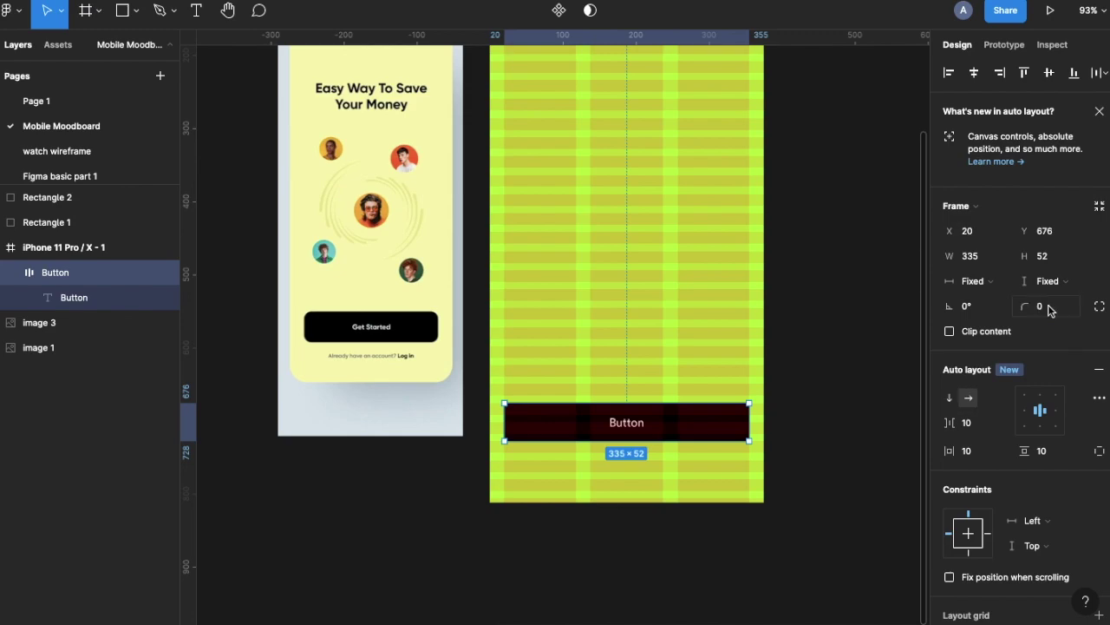
{"action": "key", "text": "Return"}
{"action": "left_click", "coordinate": [535, 525]}
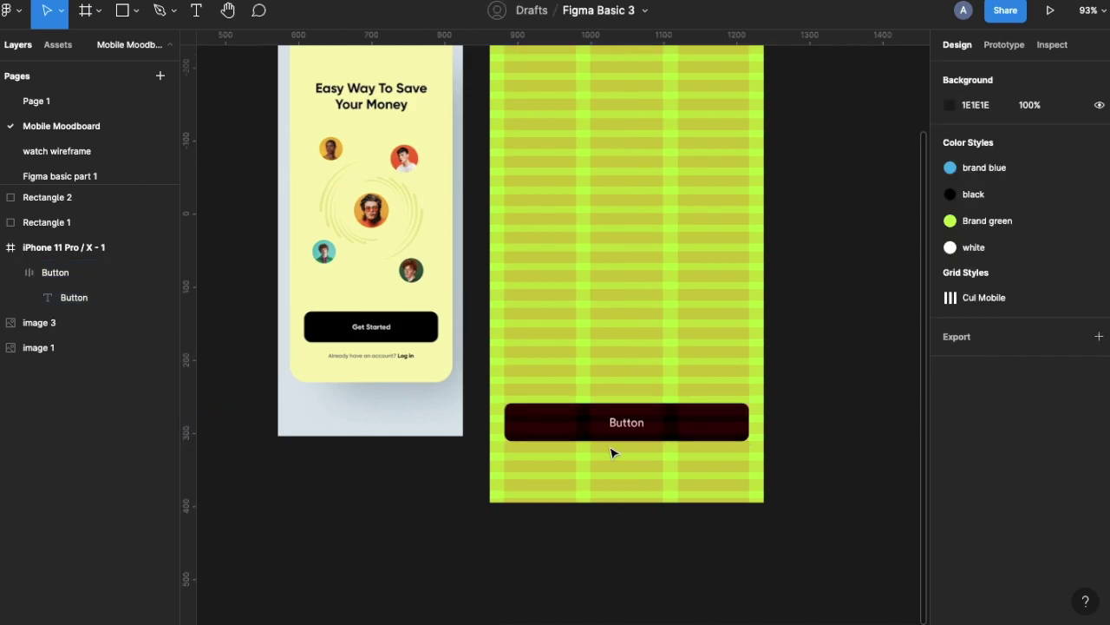
Step: Change the button's label text to "Get Started"
{"action": "left_click", "coordinate": [627, 428]}
{"action": "left_click", "coordinate": [628, 428]}
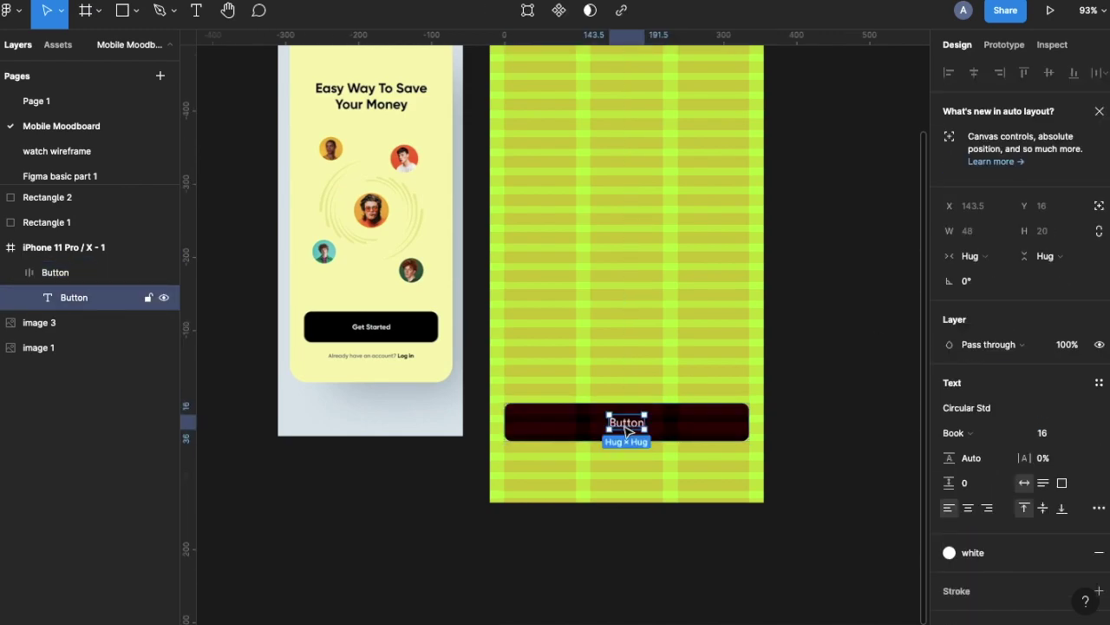
{"action": "double_click", "coordinate": [625, 427]}
{"action": "type", "text": "Get Started"}
{"action": "key", "text": "super+space"}
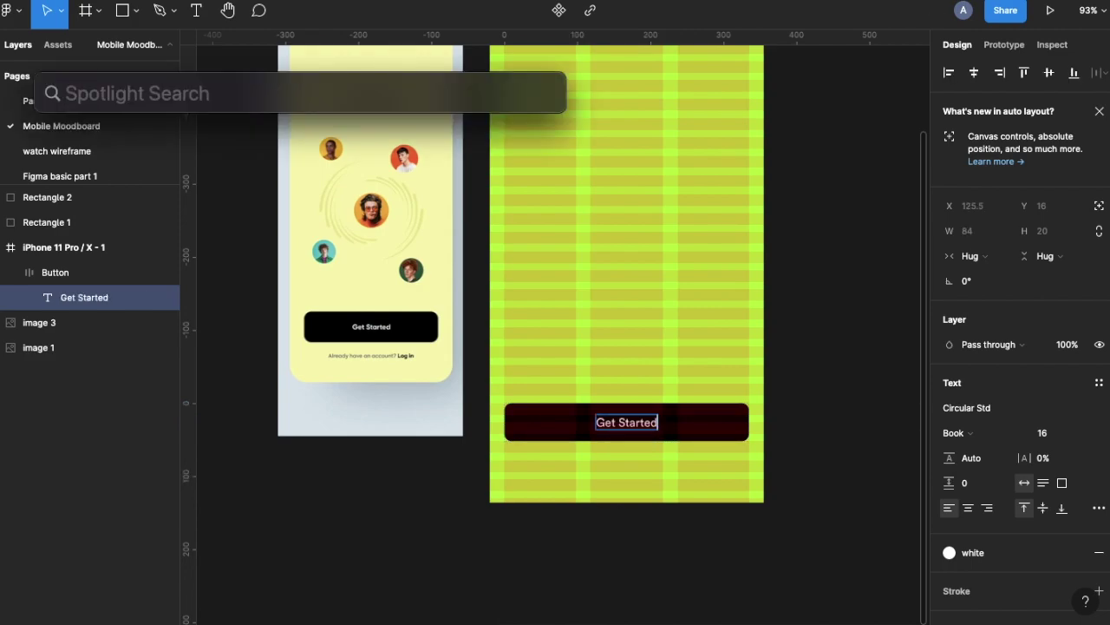
{"action": "key", "text": "Escape"}
{"action": "key", "text": "Escape"}
Step: Duplicate the button's label just below the button and change the copy's text to "Already Have an account? Log in"
{"action": "mouse_move", "coordinate": [640, 426]}
{"action": "left_mouse_down"}
{"action": "mouse_move", "coordinate": [639, 489]}
{"action": "mouse_move", "coordinate": [636, 467]}
{"action": "left_mouse_up"}
{"action": "scroll", "coordinate": [986, 417], "scroll_direction": "down", "scroll_amount": 3}
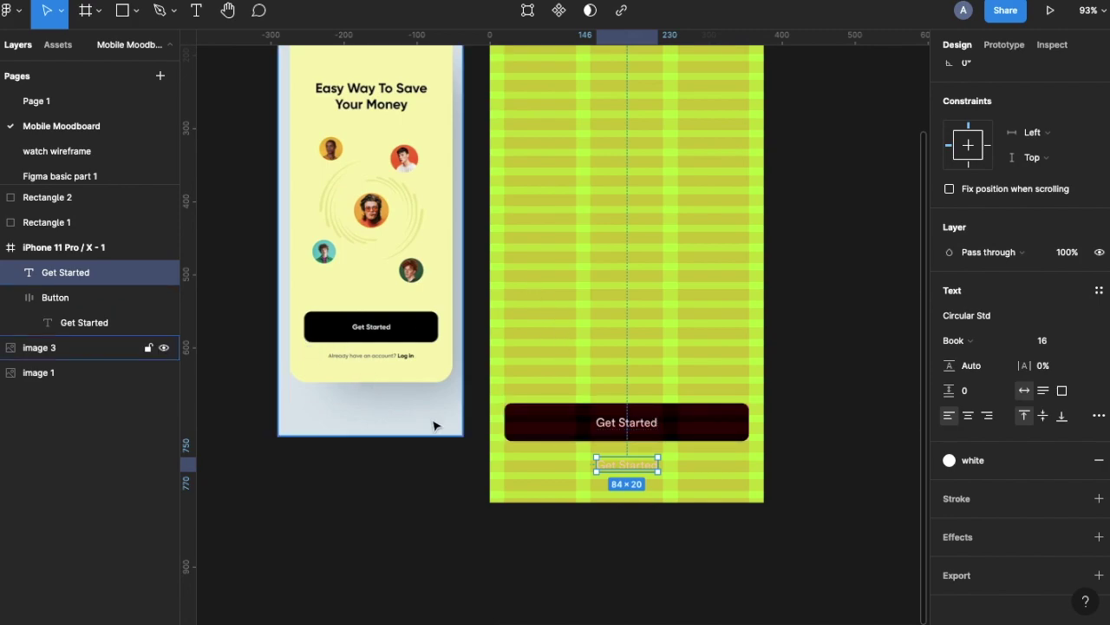
{"action": "key", "text": "Return"}
{"action": "type", "text": "Alrea"}
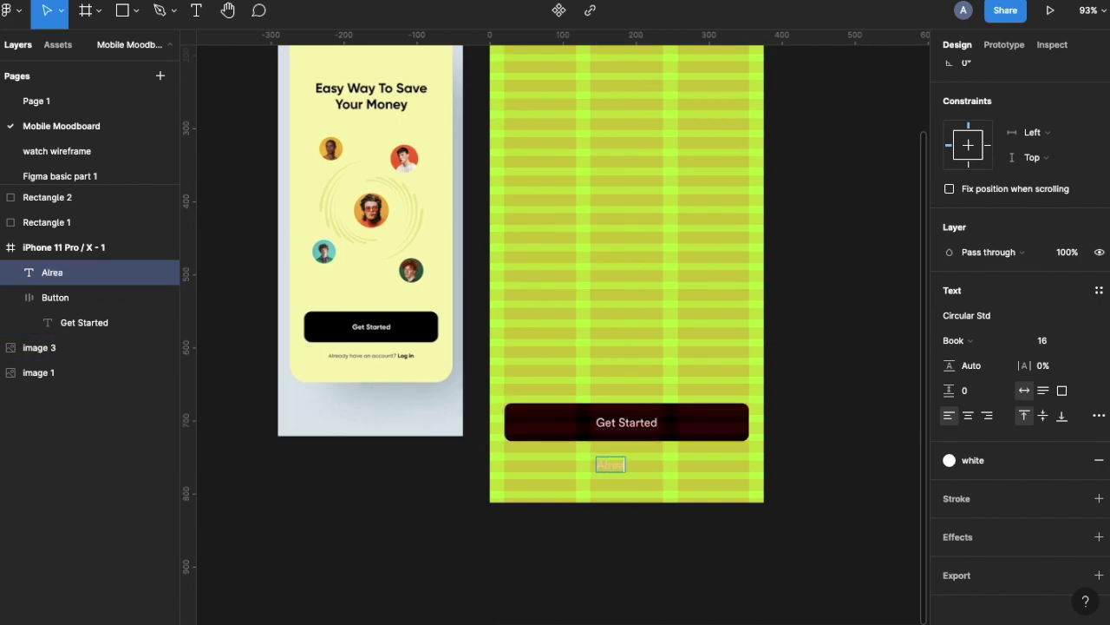
{"action": "type", "text": "dy Have an account? Log in"}
{"action": "key", "text": "Escape"}
Step: Apply the black color style to the text line below the button
{"action": "left_click", "coordinate": [1099, 439]}
{"action": "left_click", "coordinate": [986, 552]}
{"action": "scroll", "coordinate": [623, 470], "scroll_direction": "up", "scroll_amount": 3}
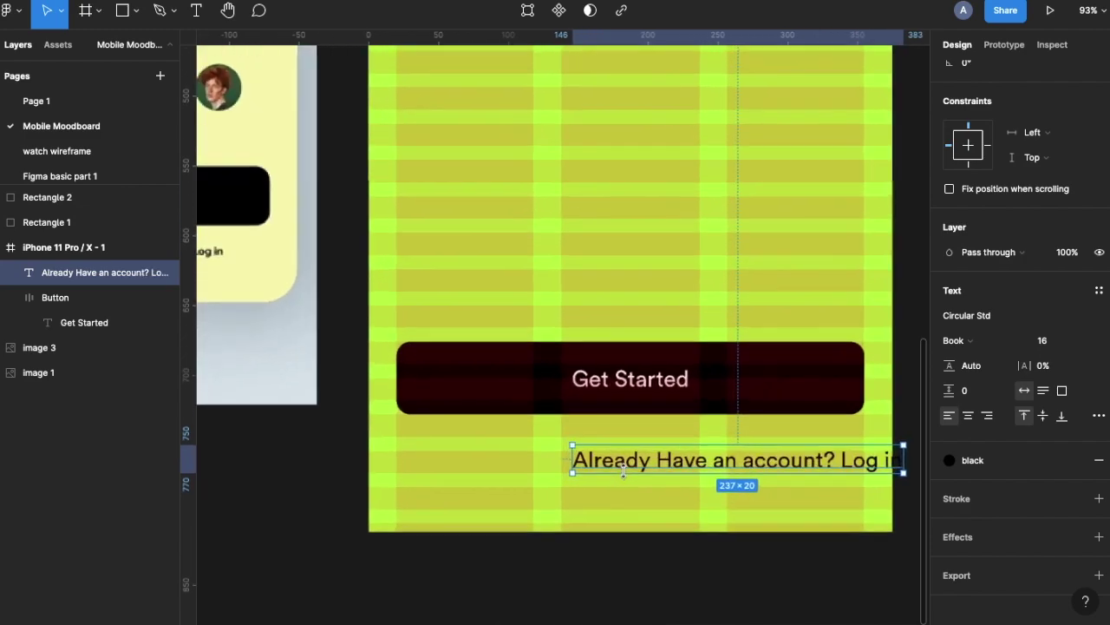
Step: Recolor only the words "Already Have an account?" to gray 757575, detached from the black style
{"action": "scroll", "coordinate": [623, 470], "scroll_direction": "down", "scroll_amount": 2}
{"action": "key", "text": "Return"}
{"action": "scroll", "coordinate": [528, 482], "scroll_direction": "up", "scroll_amount": 4}
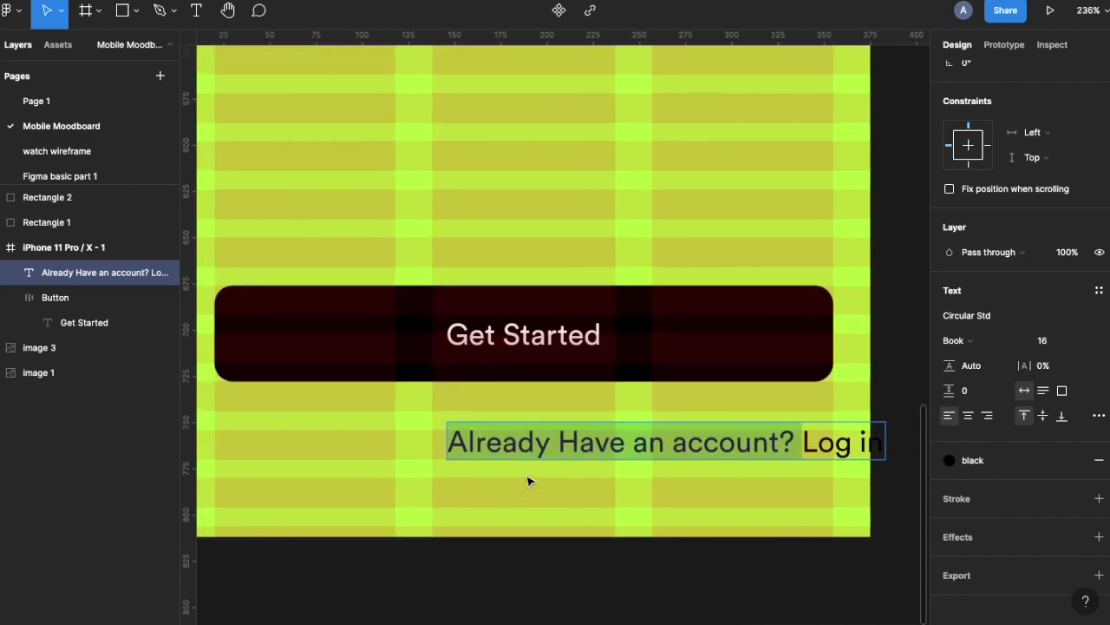
{"action": "scroll", "coordinate": [528, 482], "scroll_direction": "down", "scroll_amount": 1}
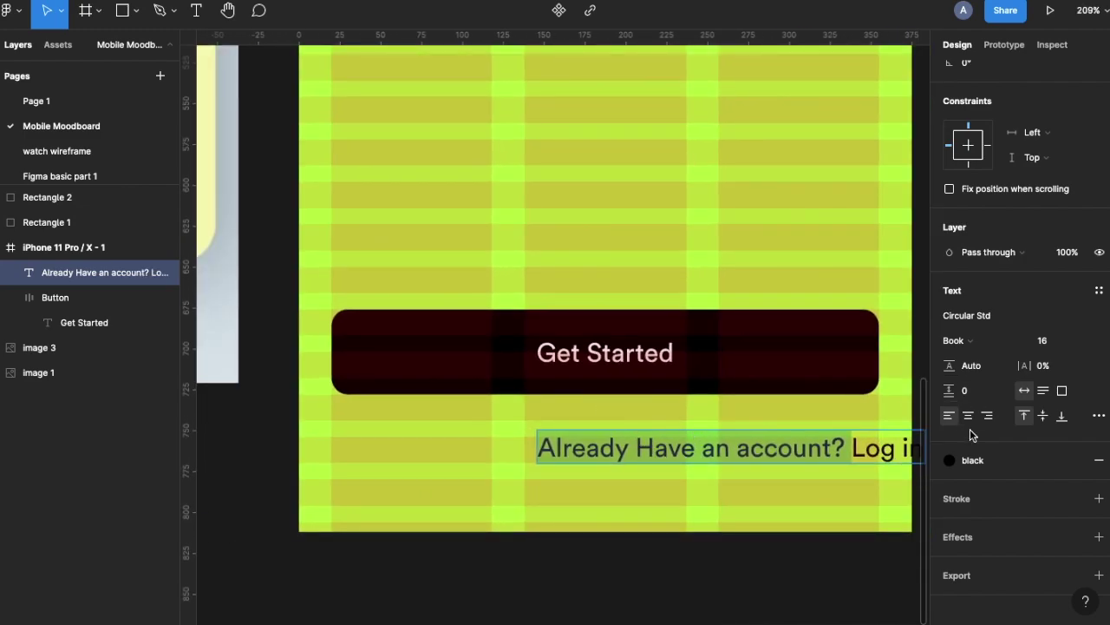
{"action": "left_click", "coordinate": [1074, 461]}
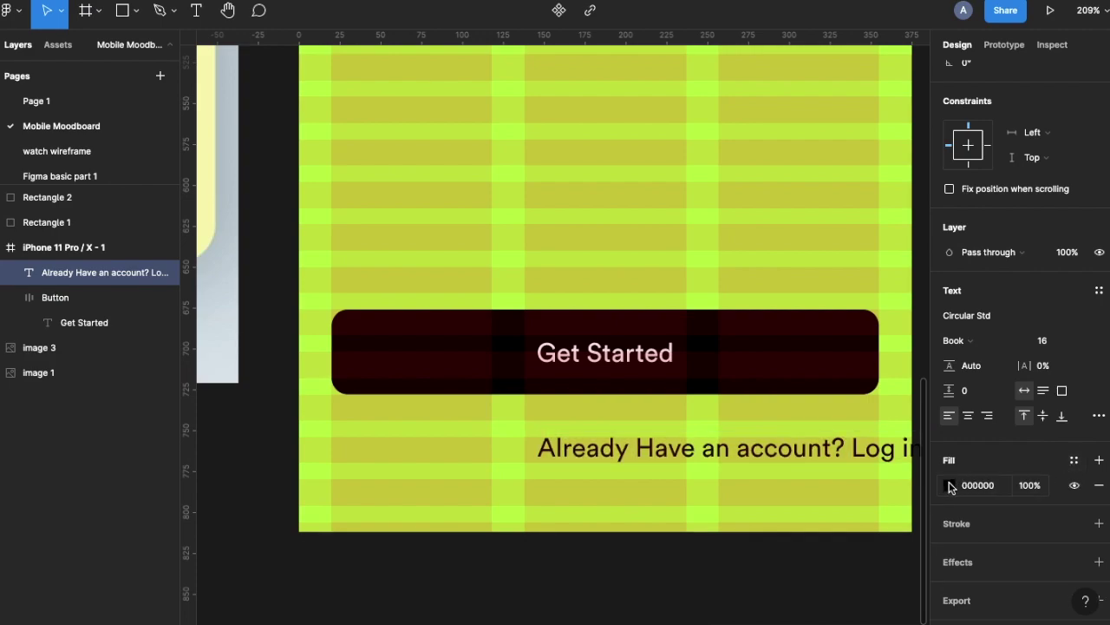
{"action": "left_click", "coordinate": [949, 485]}
{"action": "left_click_drag", "start_coordinate": [842, 399], "coordinate": [699, 355]}
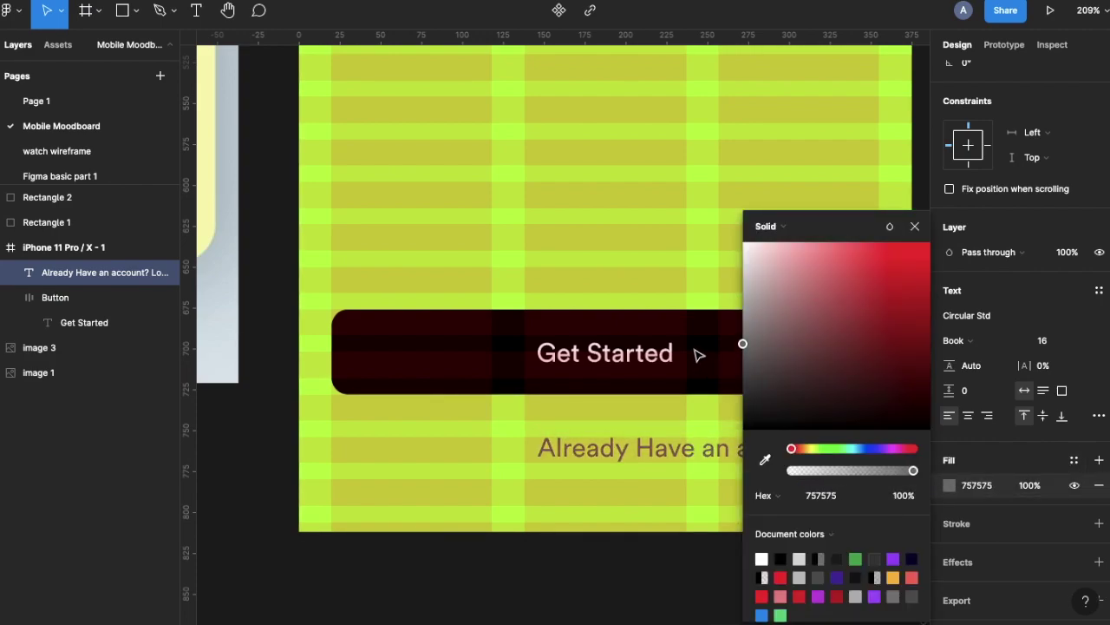
{"action": "left_click", "coordinate": [914, 226]}
{"action": "scroll", "coordinate": [547, 390], "scroll_direction": "down", "scroll_amount": 5}
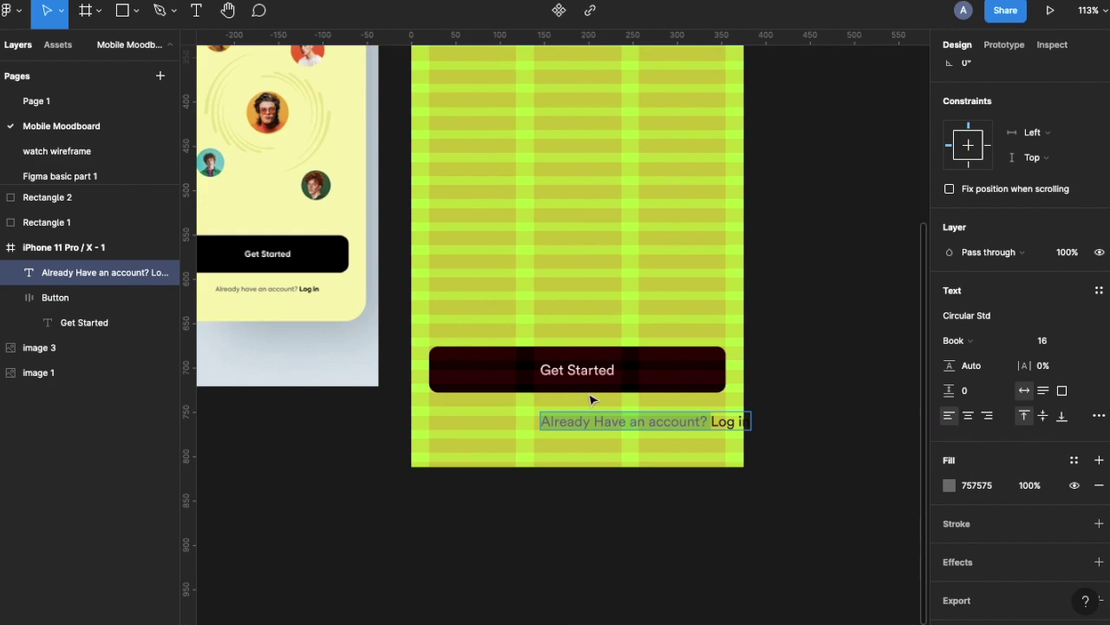
{"action": "key", "text": "Escape"}
{"action": "scroll", "coordinate": [538, 471], "scroll_direction": "left", "scroll_amount": 5}
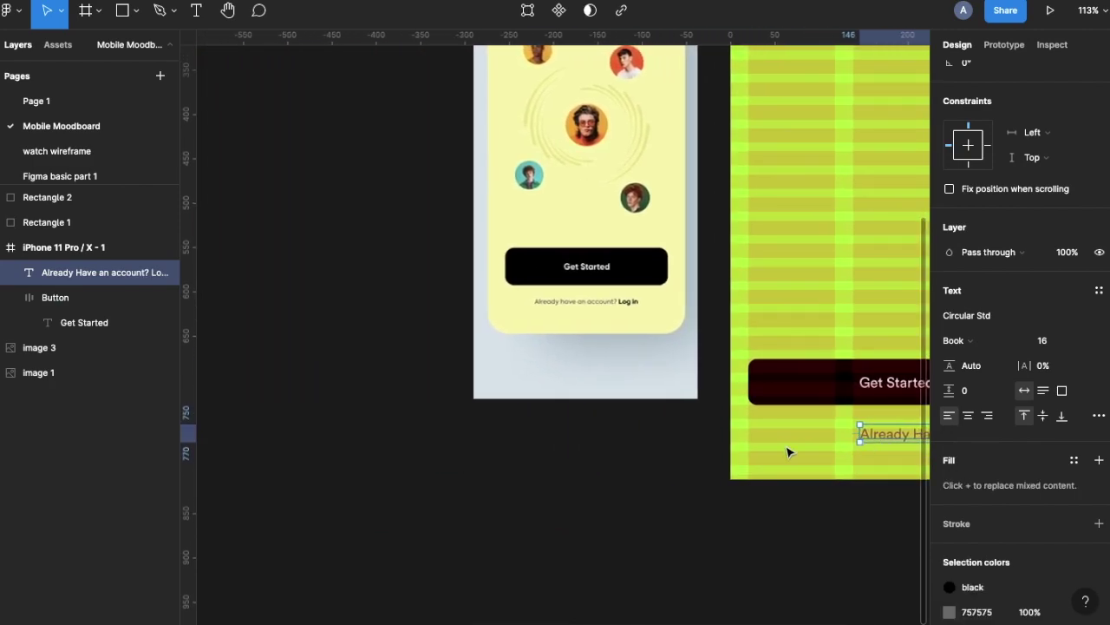
Step: Centre the login text line horizontally under the Get Started button and set its font size to 12
{"action": "scroll", "coordinate": [788, 448], "scroll_direction": "right", "scroll_amount": 3}
{"action": "scroll", "coordinate": [788, 451], "scroll_direction": "right", "scroll_amount": 2}
{"action": "left_click_drag", "start_coordinate": [810, 414], "coordinate": [747, 409]}
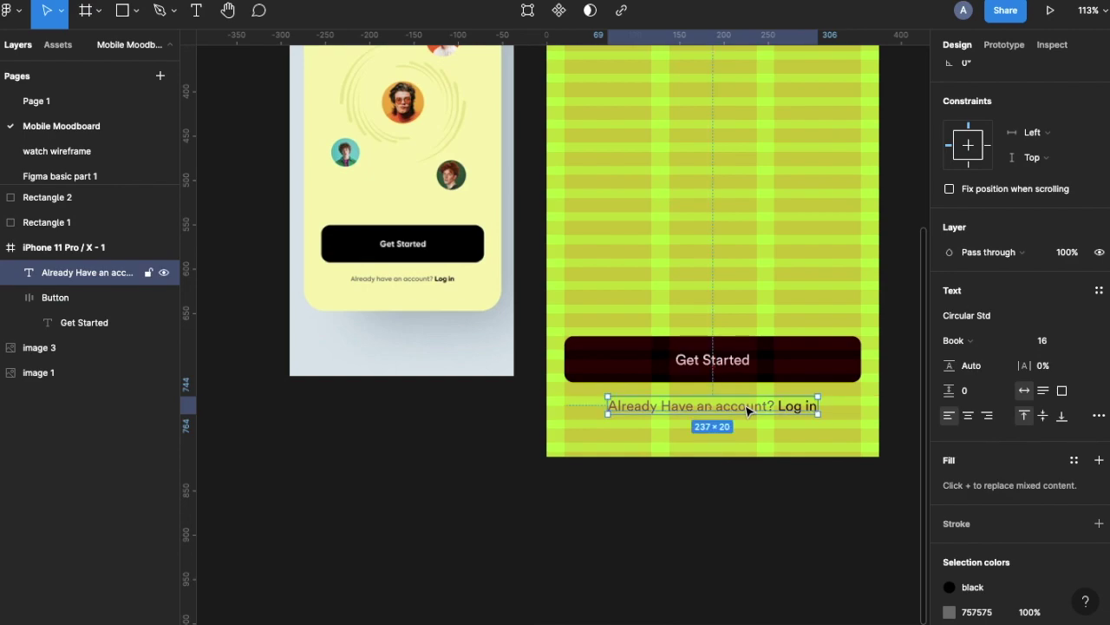
{"action": "left_click", "coordinate": [1039, 341]}
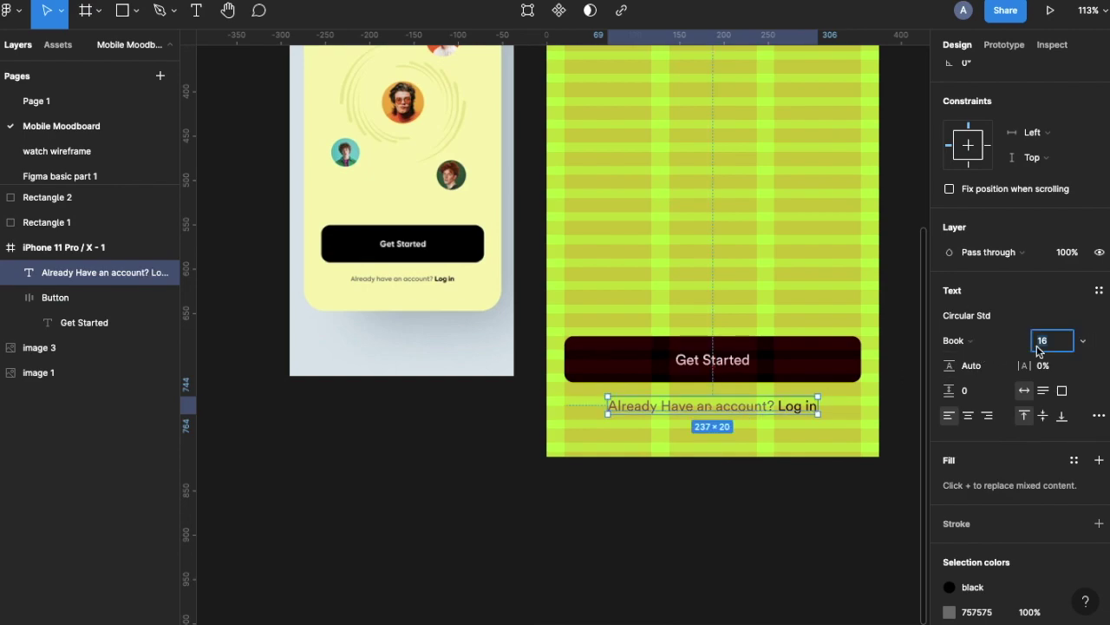
{"action": "key", "text": "Return"}
{"action": "key", "text": "Escape"}
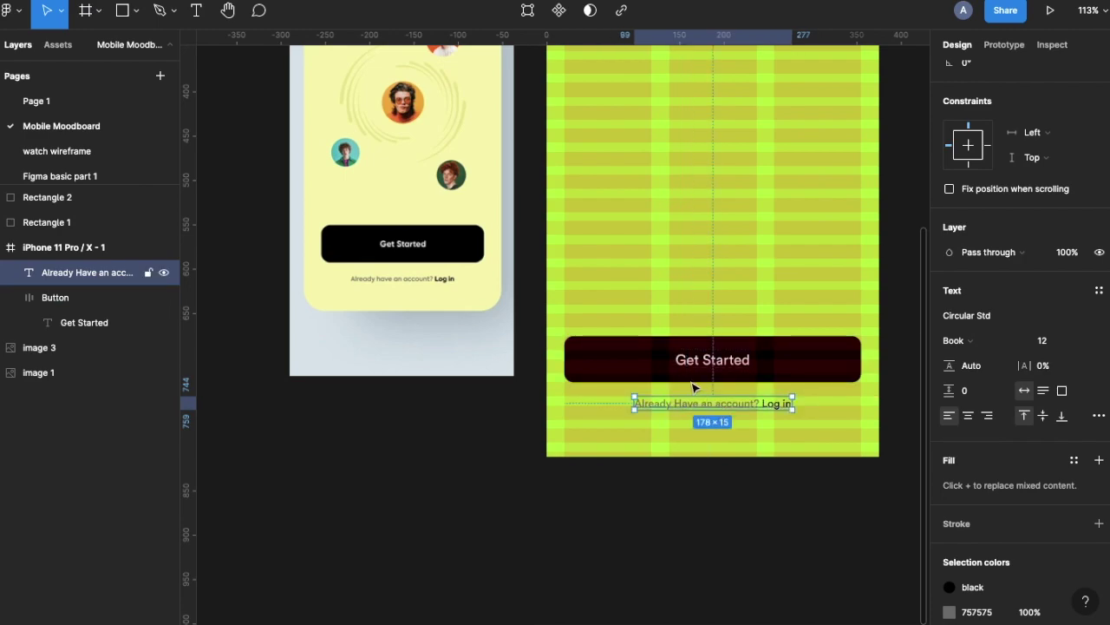
Step: Duplicate the login text line into the frame's upper part and change the copy's text to "Easy Way to save your money", broken over two lines
{"action": "scroll", "coordinate": [677, 391], "scroll_direction": "up", "scroll_amount": 3}
{"action": "scroll", "coordinate": [678, 390], "scroll_direction": "up", "scroll_amount": 3}
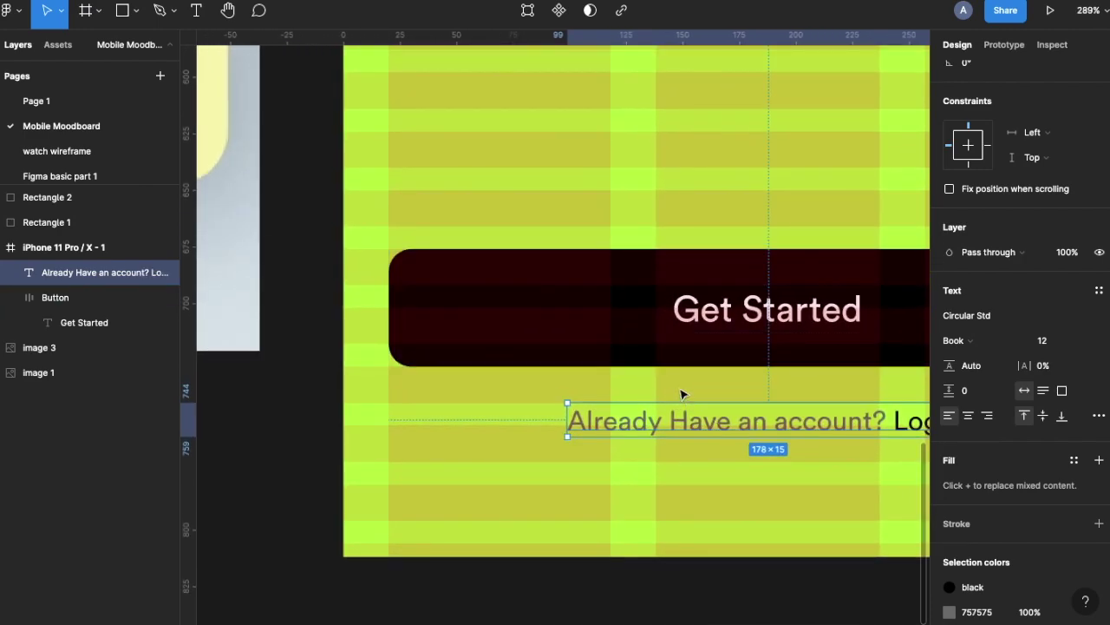
{"action": "scroll", "coordinate": [655, 469], "scroll_direction": "down", "scroll_amount": 3}
{"action": "scroll", "coordinate": [655, 469], "scroll_direction": "left", "scroll_amount": 1}
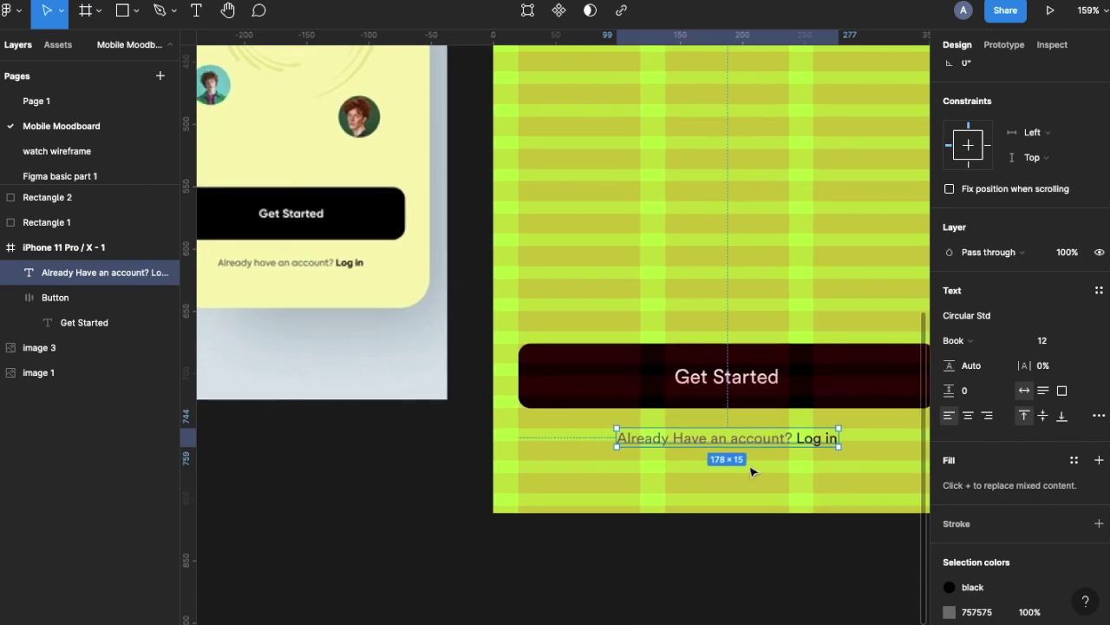
{"action": "scroll", "coordinate": [692, 440], "scroll_direction": "down", "scroll_amount": 3}
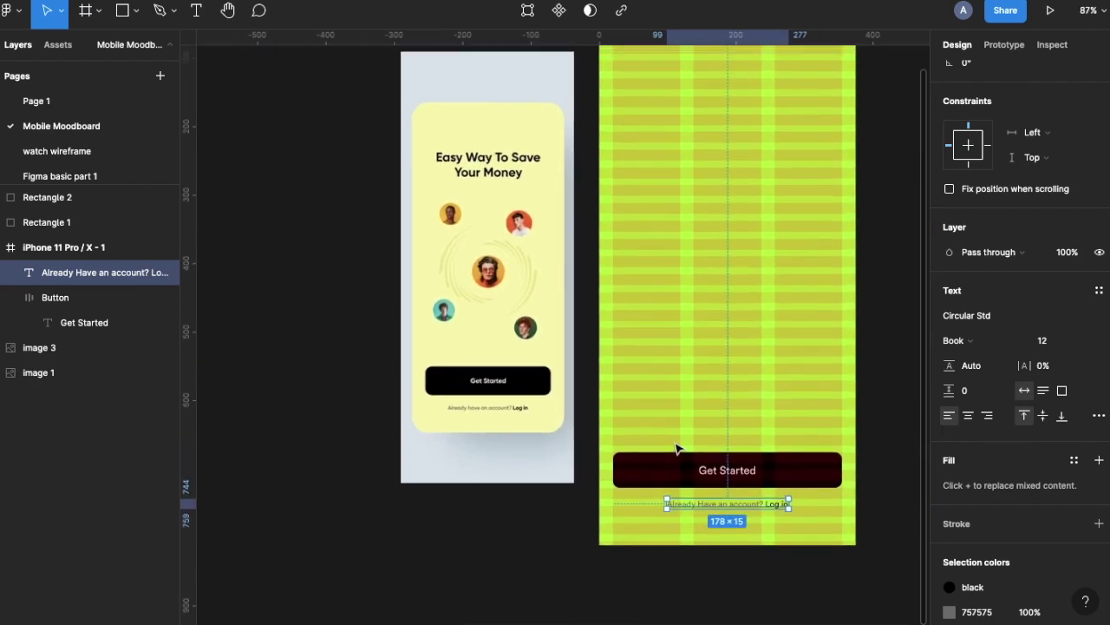
{"action": "scroll", "coordinate": [677, 449], "scroll_direction": "up", "scroll_amount": 3}
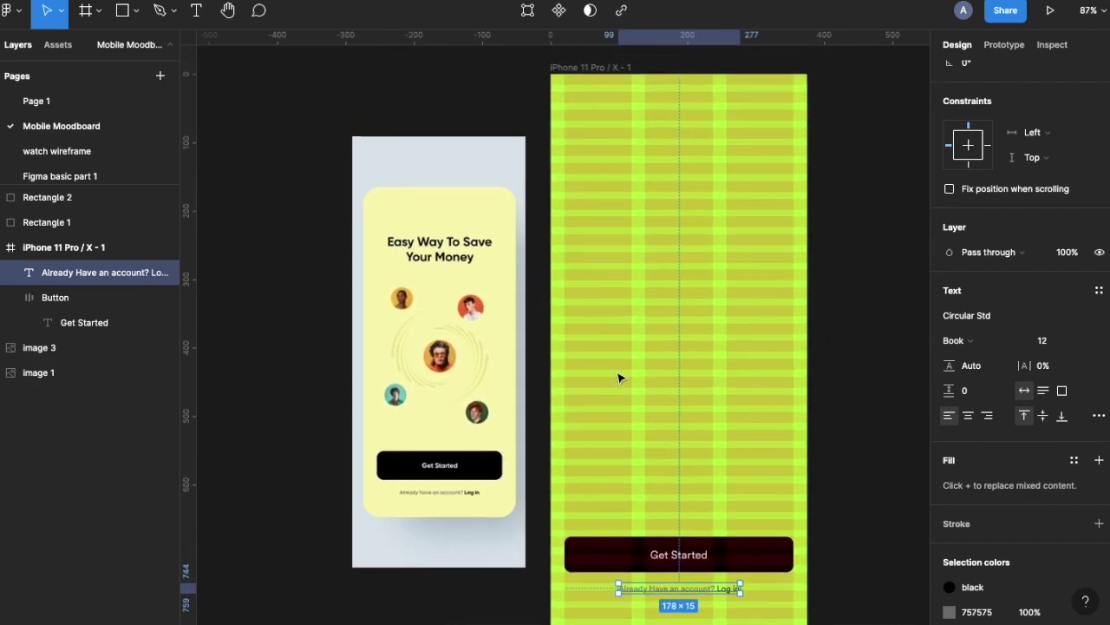
{"action": "scroll", "coordinate": [618, 377], "scroll_direction": "up", "scroll_amount": 1}
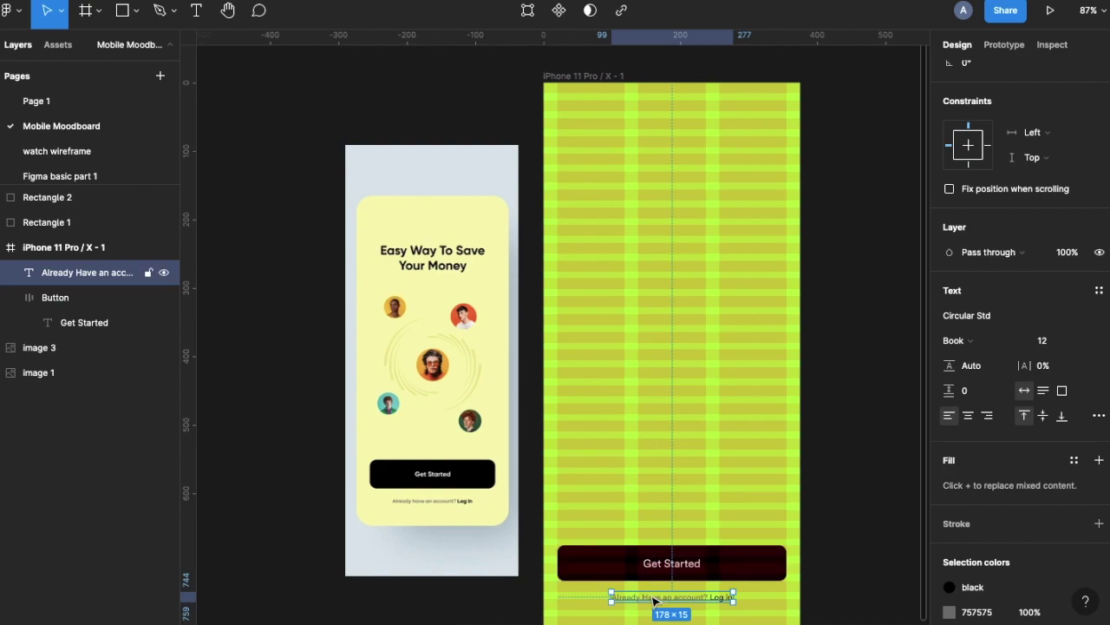
{"action": "left_click_drag", "start_coordinate": [654, 600], "coordinate": [650, 207]}
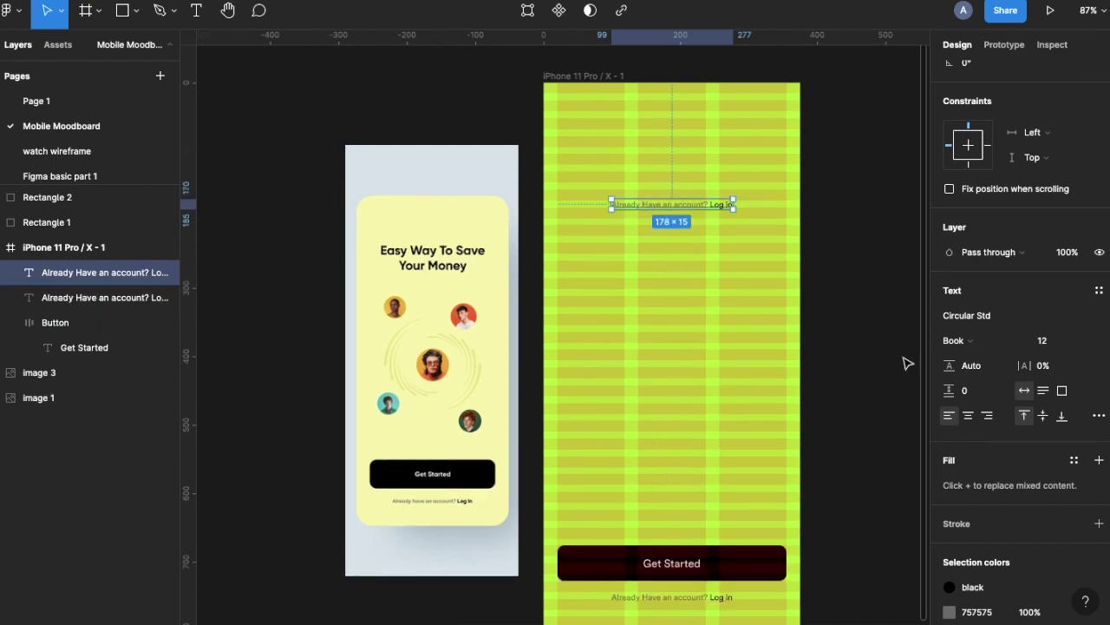
{"action": "scroll", "coordinate": [966, 589], "scroll_direction": "down", "scroll_amount": 3}
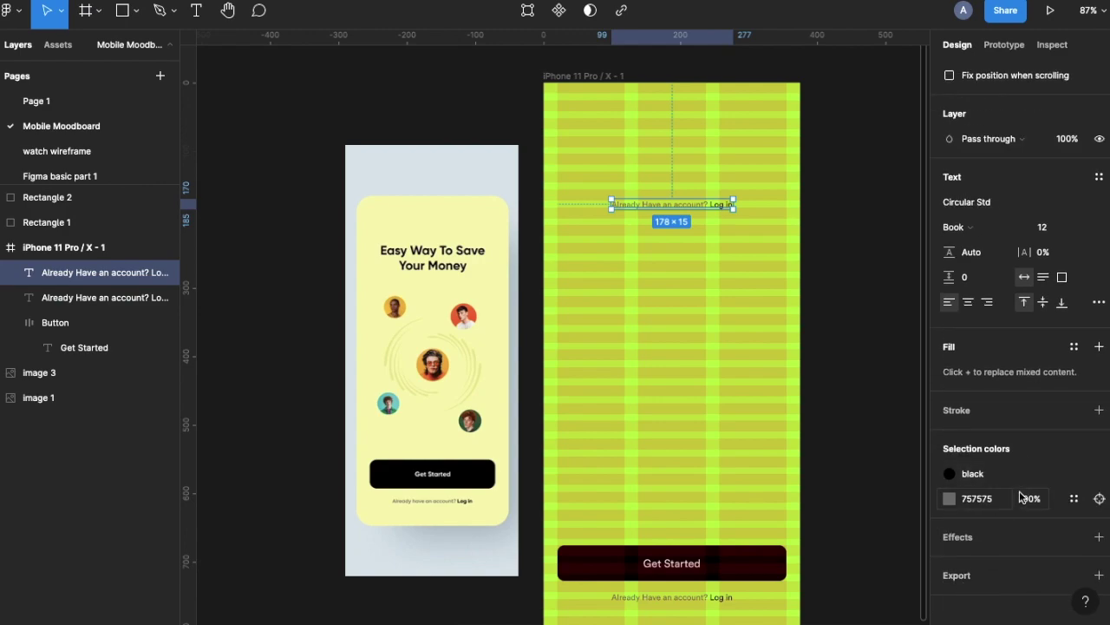
{"action": "double_click", "coordinate": [615, 211]}
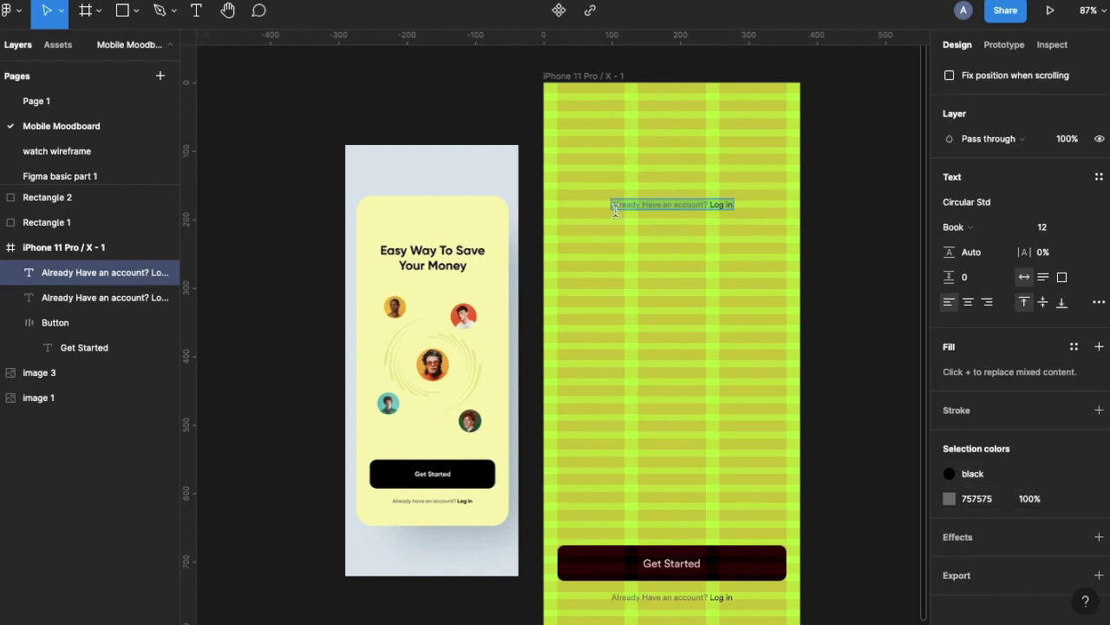
{"action": "type", "text": "Easy"}
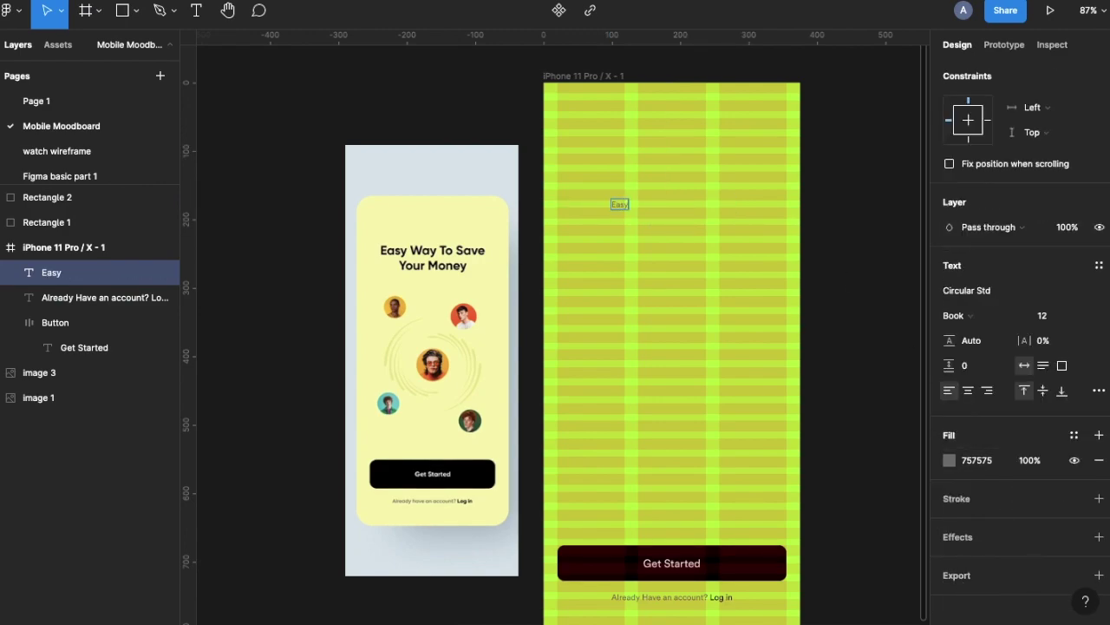
{"action": "type", "text": " Way to save your money"}
{"action": "key", "text": "Escape"}
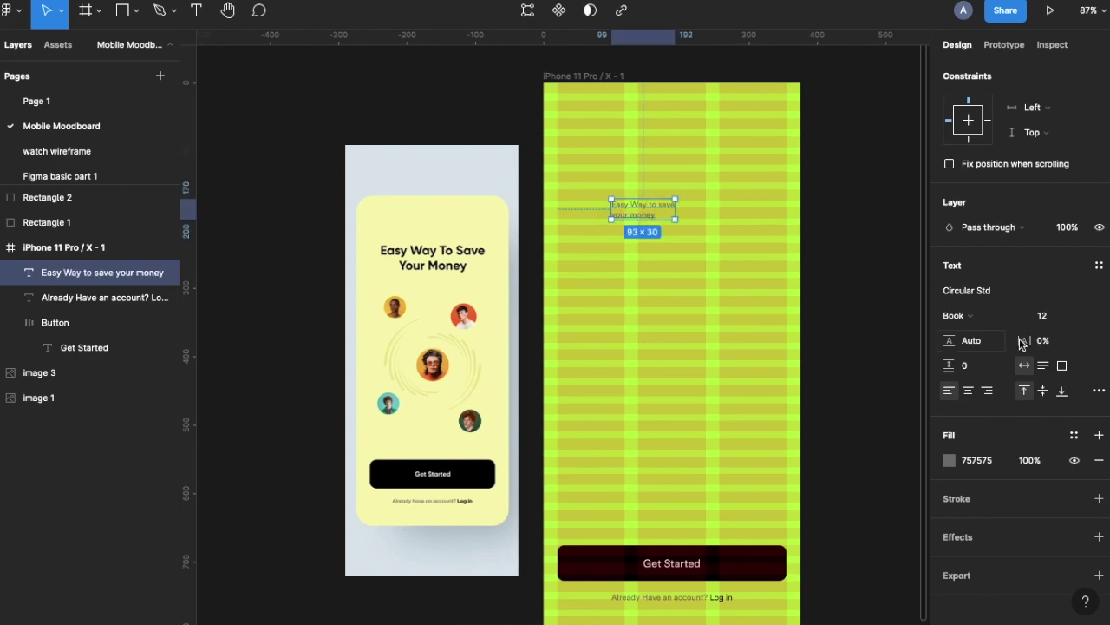
Step: Set the heading's font size to 28 and its font weight to Black
{"action": "left_click", "coordinate": [1044, 316]}
{"action": "type", "text": "32"}
{"action": "key", "text": "Return"}
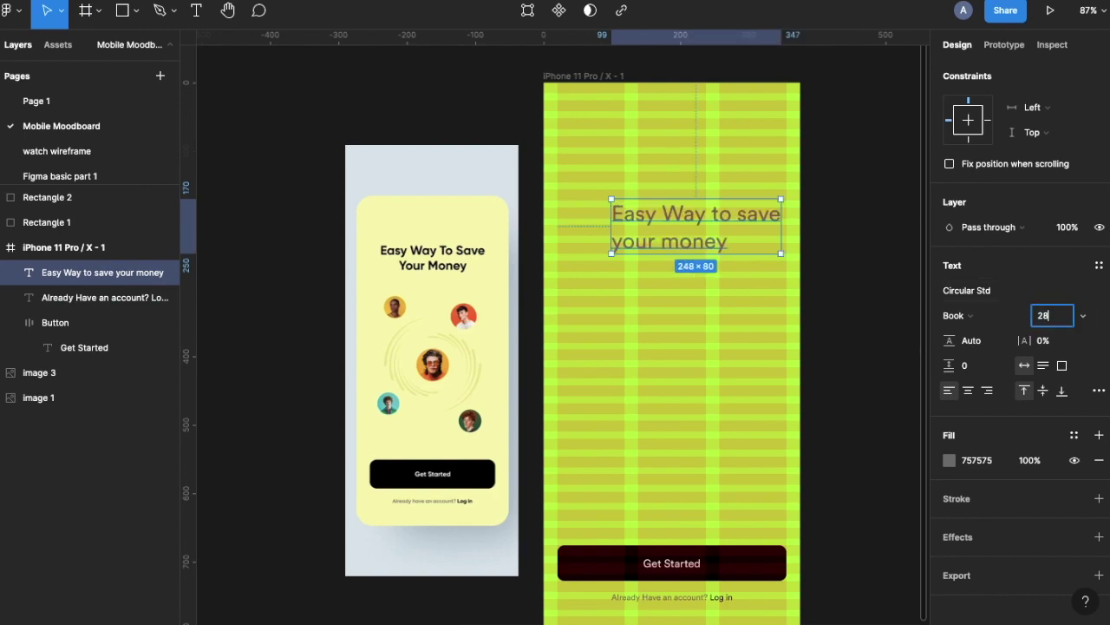
{"action": "type", "text": "28"}
{"action": "key", "text": "Return"}
{"action": "left_click", "coordinate": [969, 326]}
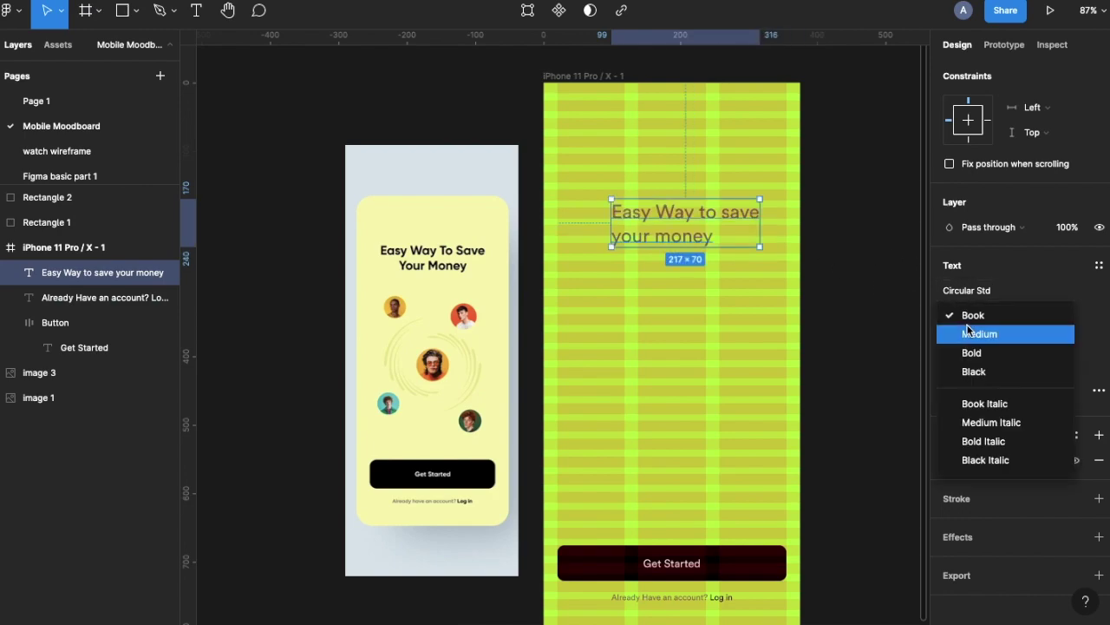
{"action": "left_click", "coordinate": [965, 352]}
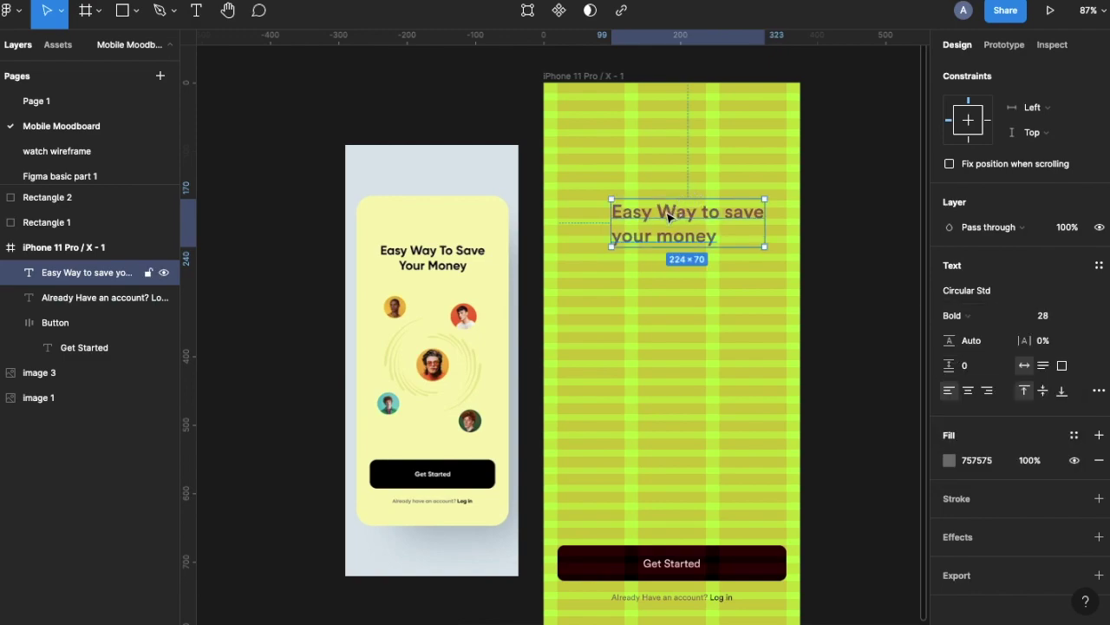
{"action": "left_click", "coordinate": [975, 314]}
{"action": "left_click", "coordinate": [974, 332]}
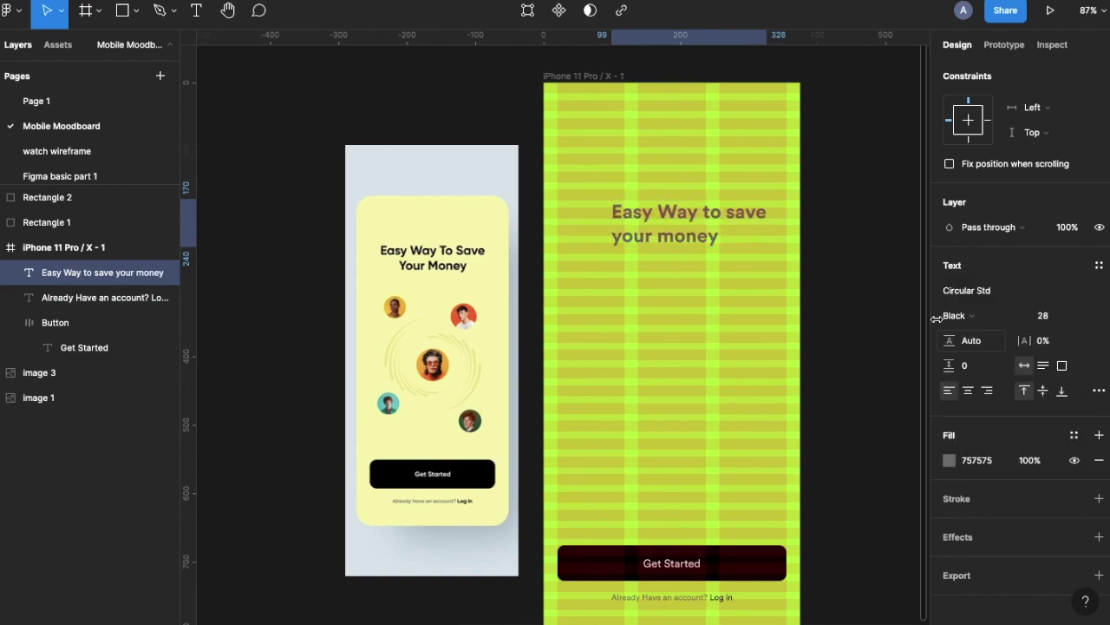
Step: Centre-align the heading's text and move it to the frame's horizontal centre, about 60 px below the top edge
{"action": "left_click", "coordinate": [968, 390]}
{"action": "left_click_drag", "start_coordinate": [690, 224], "coordinate": [669, 145]}
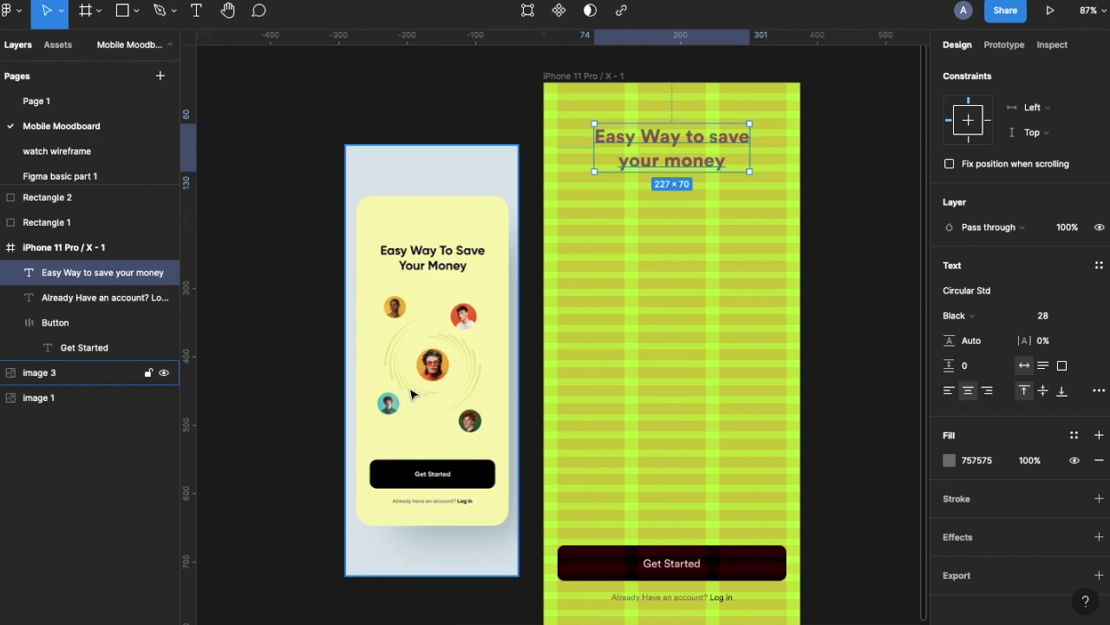
Step: Draw a 100 × 100 circle in the middle of the frame and arrange four 56 × 56 circles around it
{"action": "key", "text": "o"}
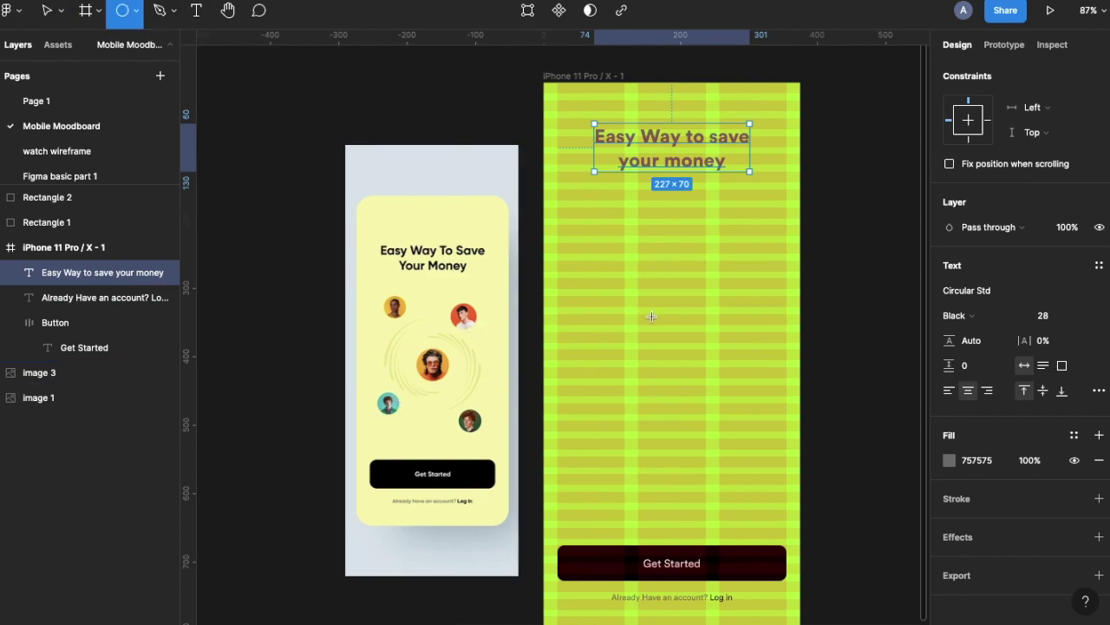
{"action": "left_click_drag", "start_coordinate": [651, 316], "coordinate": [597, 451]}
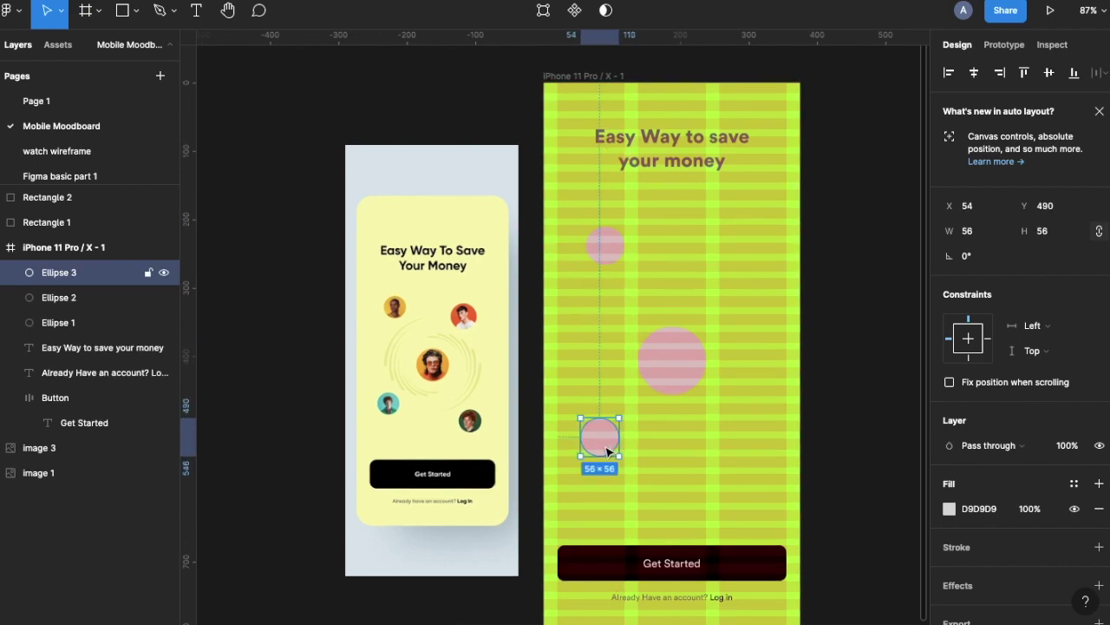
{"action": "scroll", "coordinate": [602, 451], "scroll_direction": "down", "scroll_amount": 4}
{"action": "left_click_drag", "start_coordinate": [619, 349], "coordinate": [753, 353]}
{"action": "left_click_drag", "start_coordinate": [755, 352], "coordinate": [756, 188]}
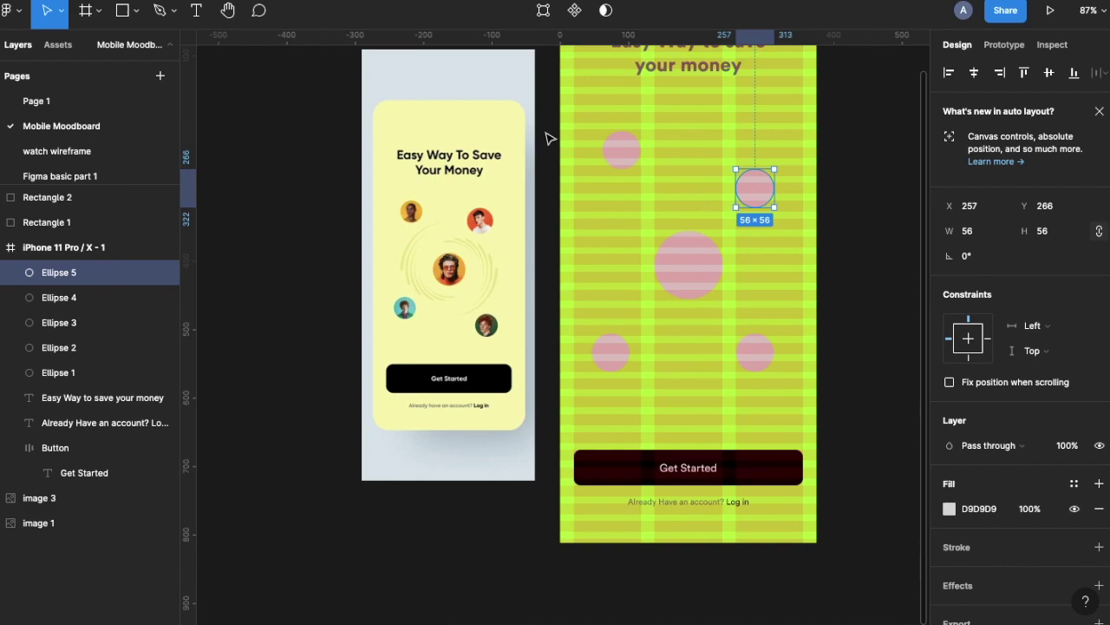
Step: Run the Content Reel plugin and fill the large centre circle with an image from Microsoft's Avatars (female) set
{"action": "left_click", "coordinate": [601, 251]}
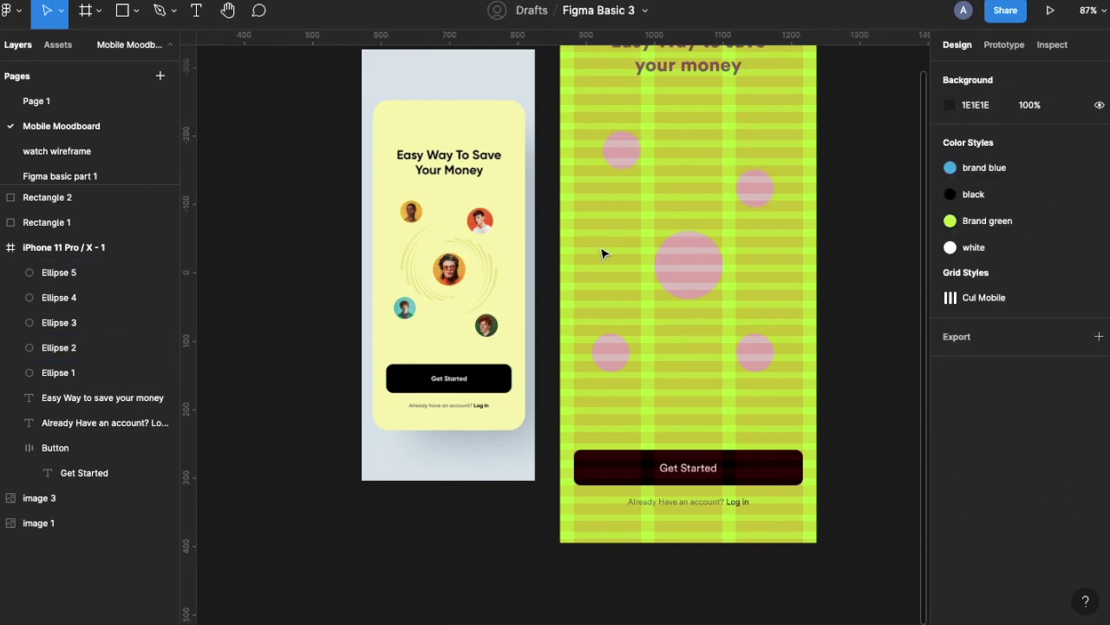
{"action": "right_click", "coordinate": [601, 251]}
{"action": "mouse_move", "coordinate": [684, 519]}
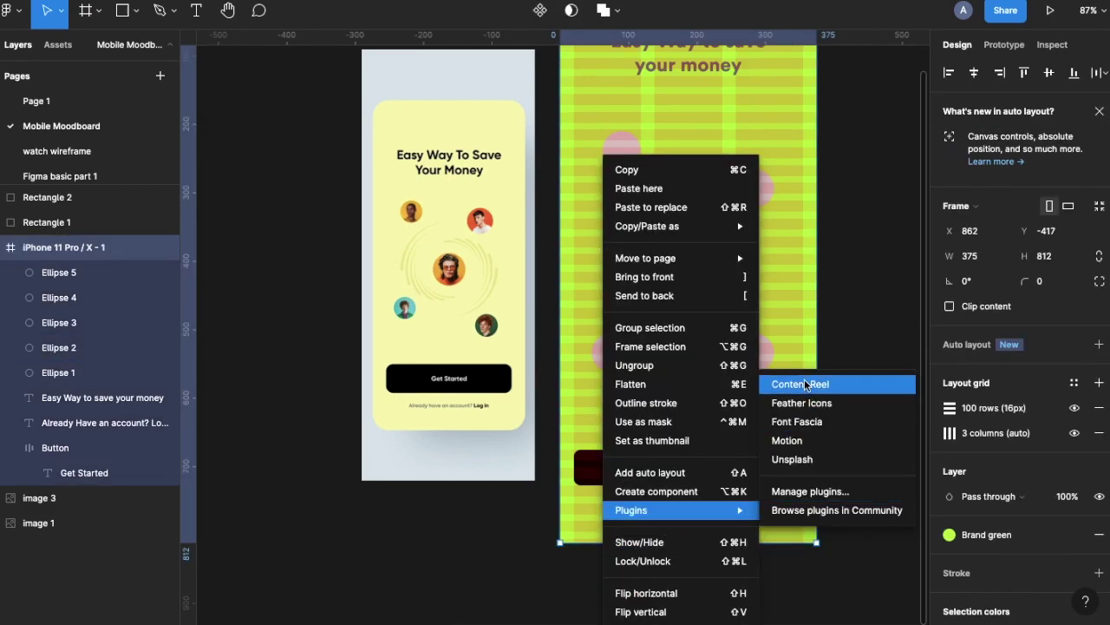
{"action": "left_click", "coordinate": [805, 402]}
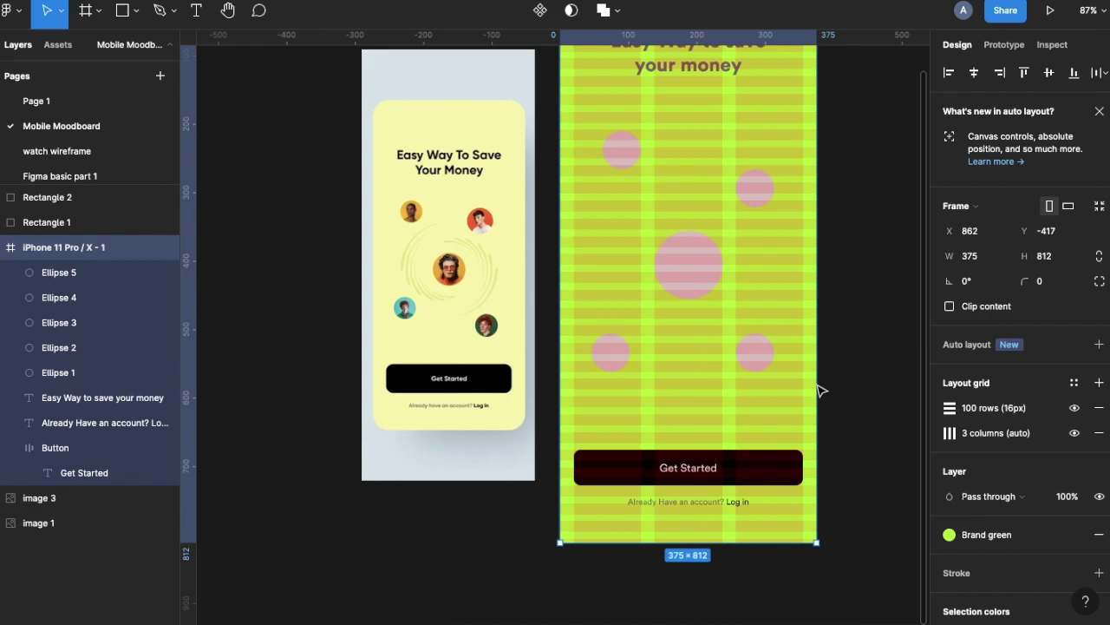
{"action": "left_click", "coordinate": [688, 272]}
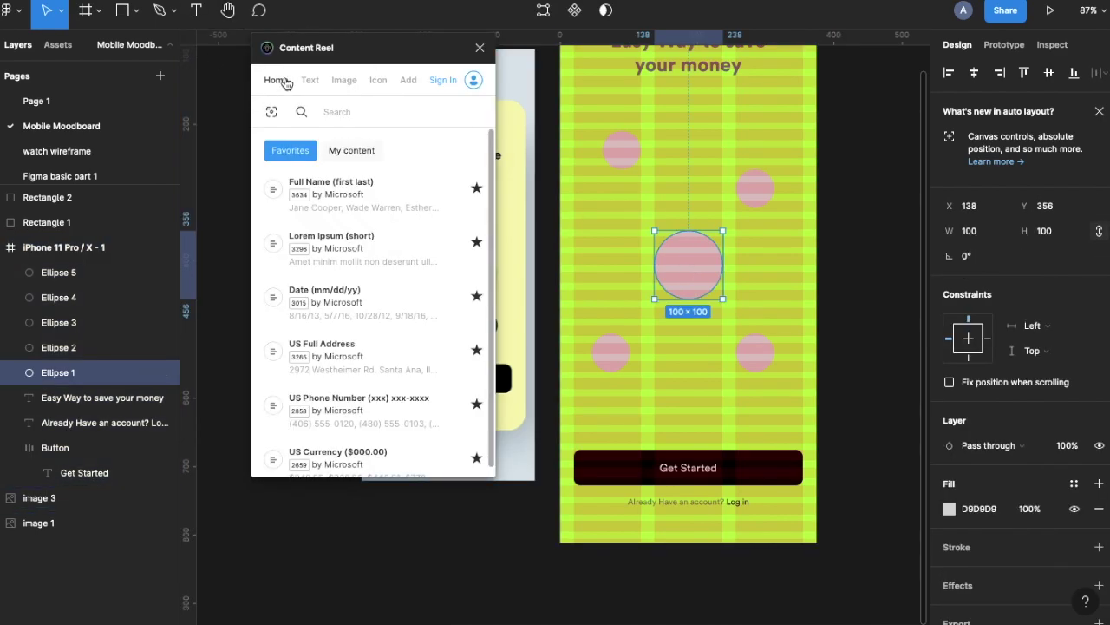
{"action": "left_click", "coordinate": [342, 87]}
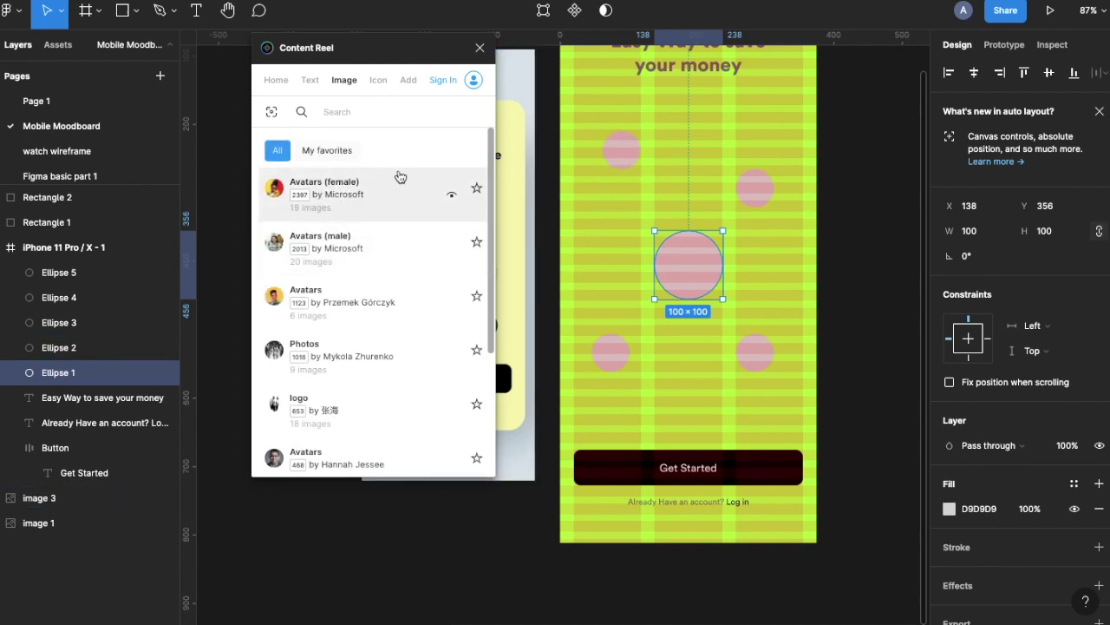
{"action": "left_click_drag", "start_coordinate": [624, 157], "coordinate": [658, 252]}
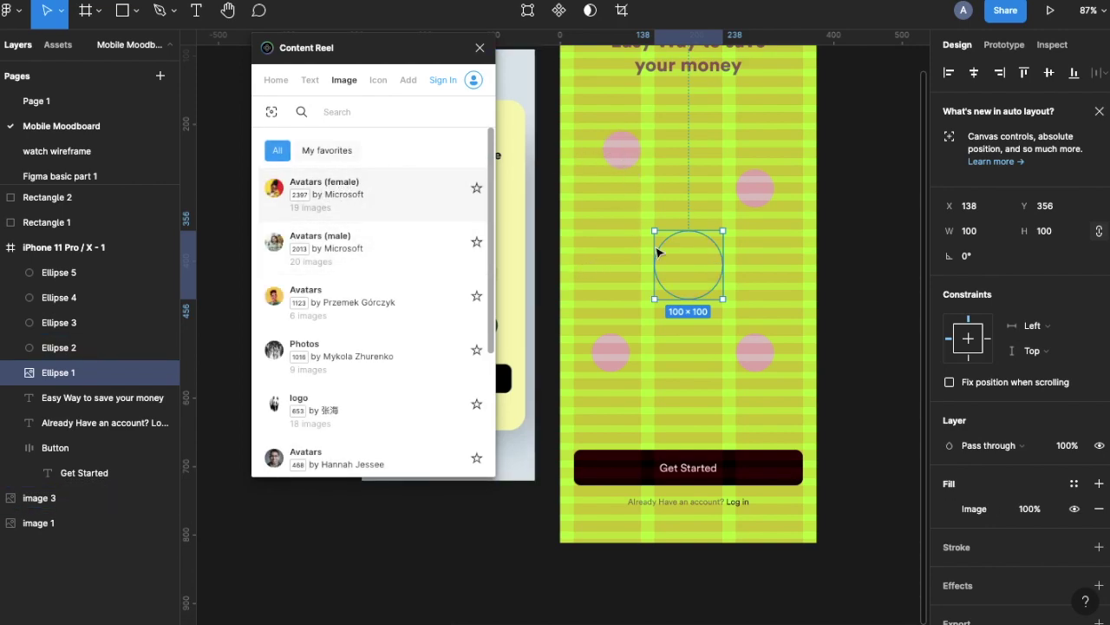
Step: Fill the four small circles with Content Reel avatar images, mixing the Avatars (male) and Avatars (female) sets
{"action": "left_click", "coordinate": [619, 163]}
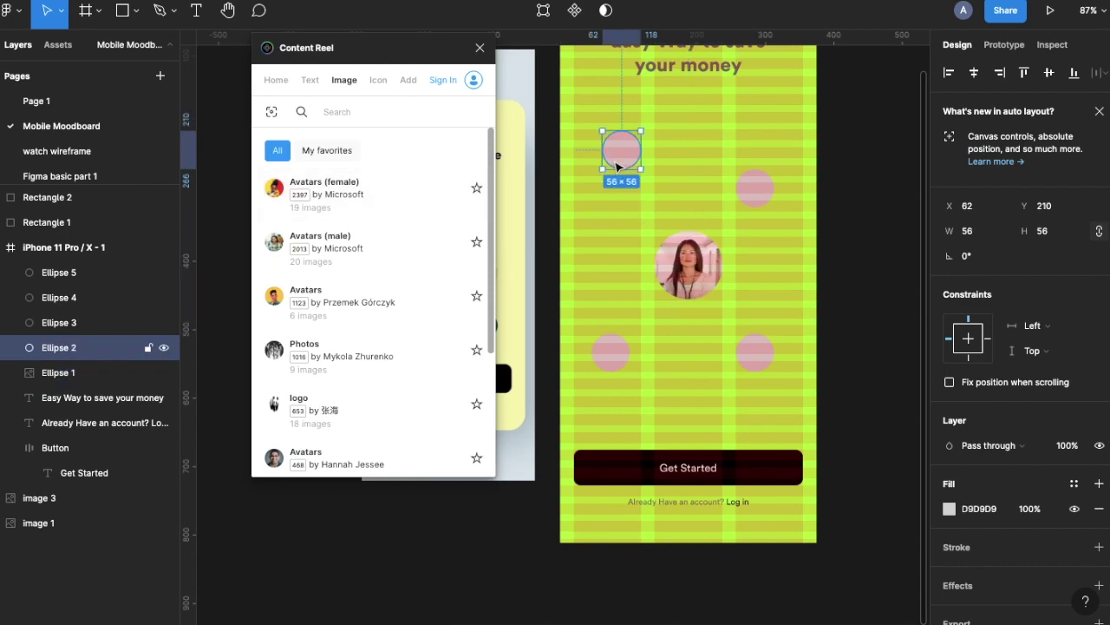
{"action": "left_click", "coordinate": [330, 252]}
{"action": "left_click", "coordinate": [754, 187]}
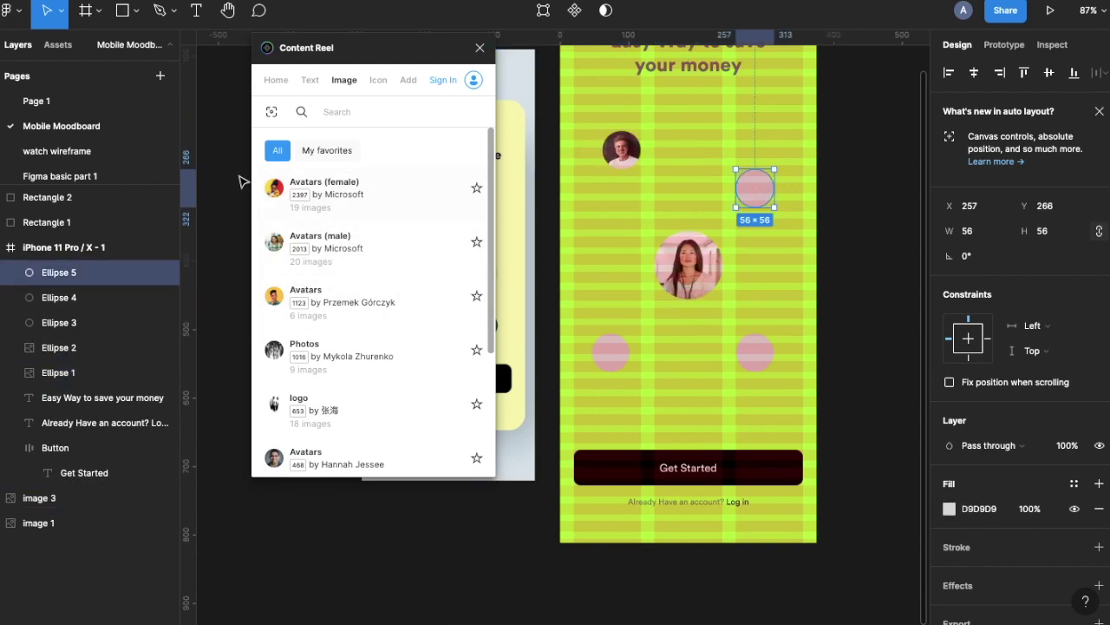
{"action": "left_click", "coordinate": [302, 198]}
{"action": "left_click", "coordinate": [739, 355]}
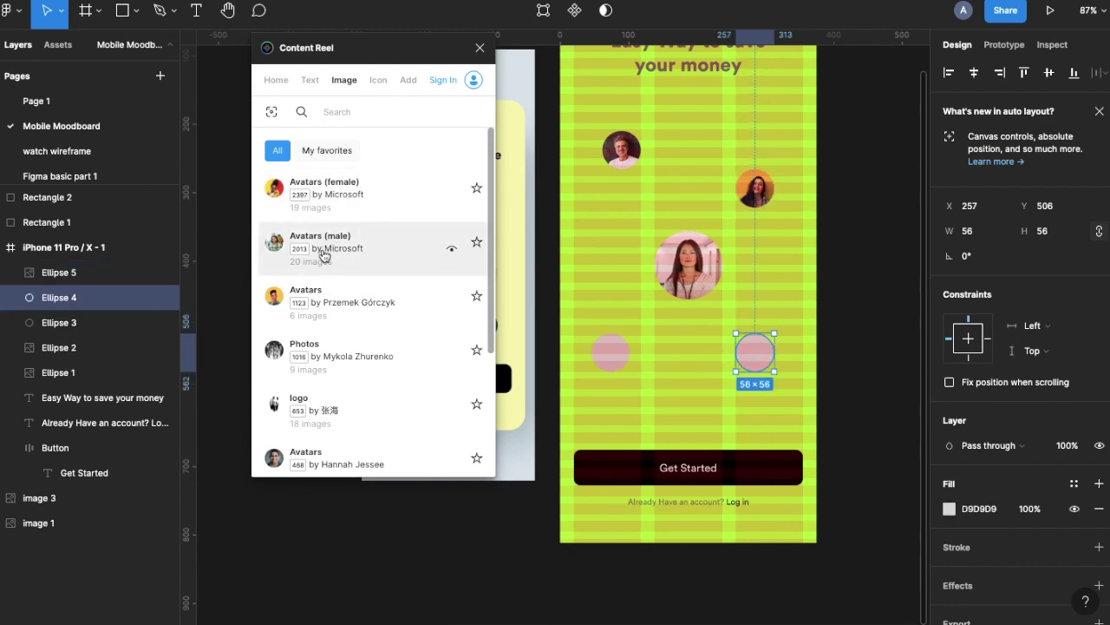
{"action": "left_click", "coordinate": [612, 354]}
{"action": "left_click", "coordinate": [295, 236]}
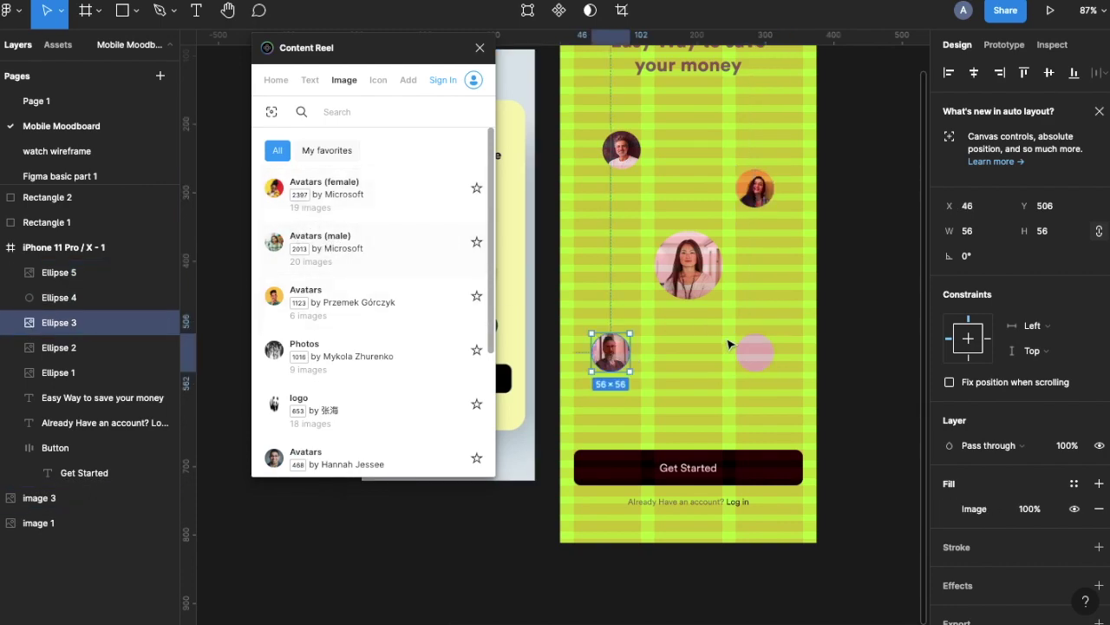
{"action": "left_click", "coordinate": [754, 354]}
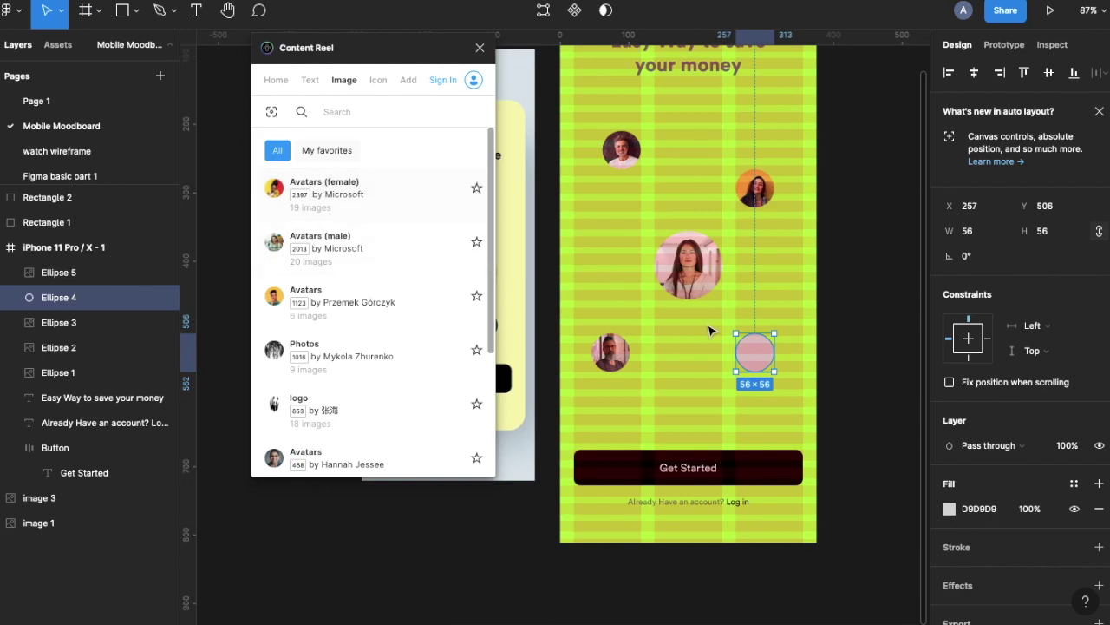
{"action": "scroll", "coordinate": [706, 327], "scroll_direction": "down", "scroll_amount": 3}
{"action": "scroll", "coordinate": [706, 327], "scroll_direction": "up", "scroll_amount": 1}
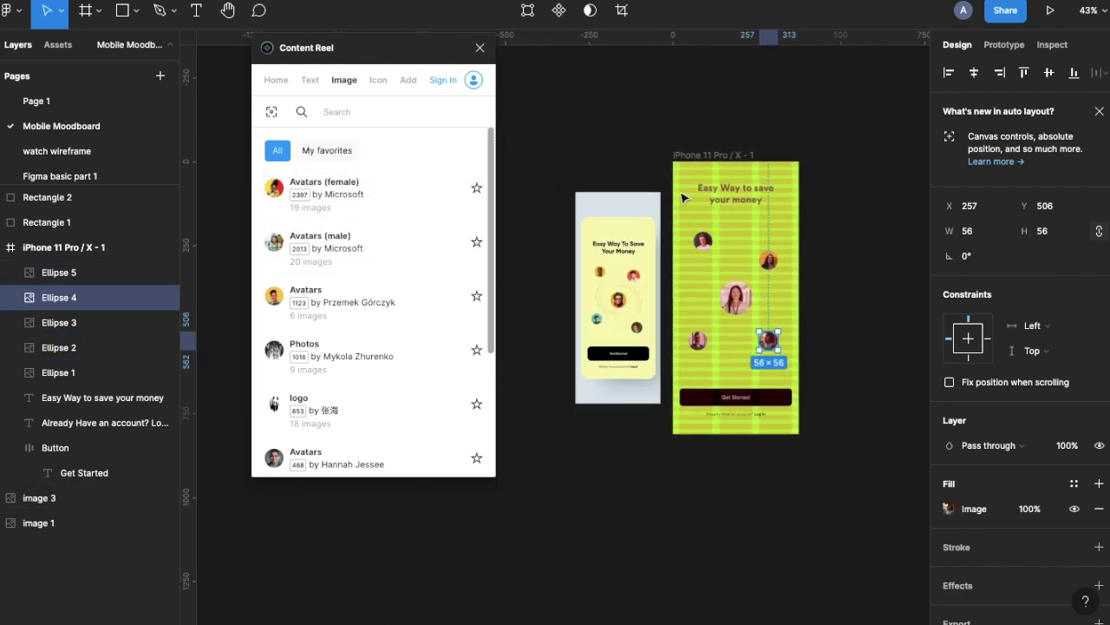
Step: Add a prototype flow starting point to the iPhone 11 Pro / X - 1 frame
{"action": "left_click", "coordinate": [704, 156]}
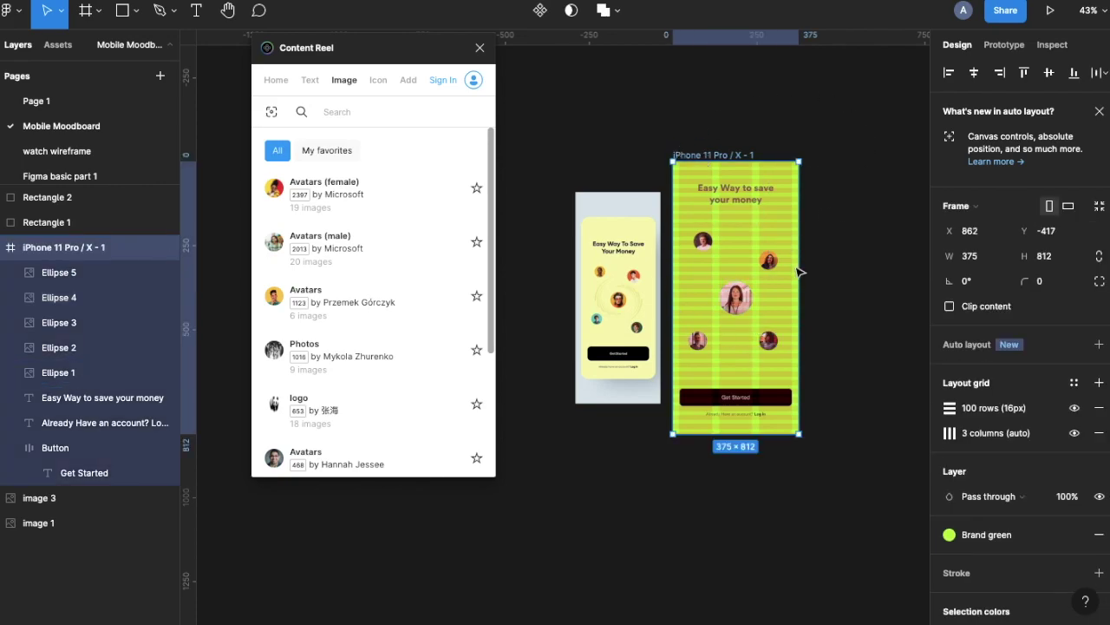
{"action": "left_click", "coordinate": [1002, 46]}
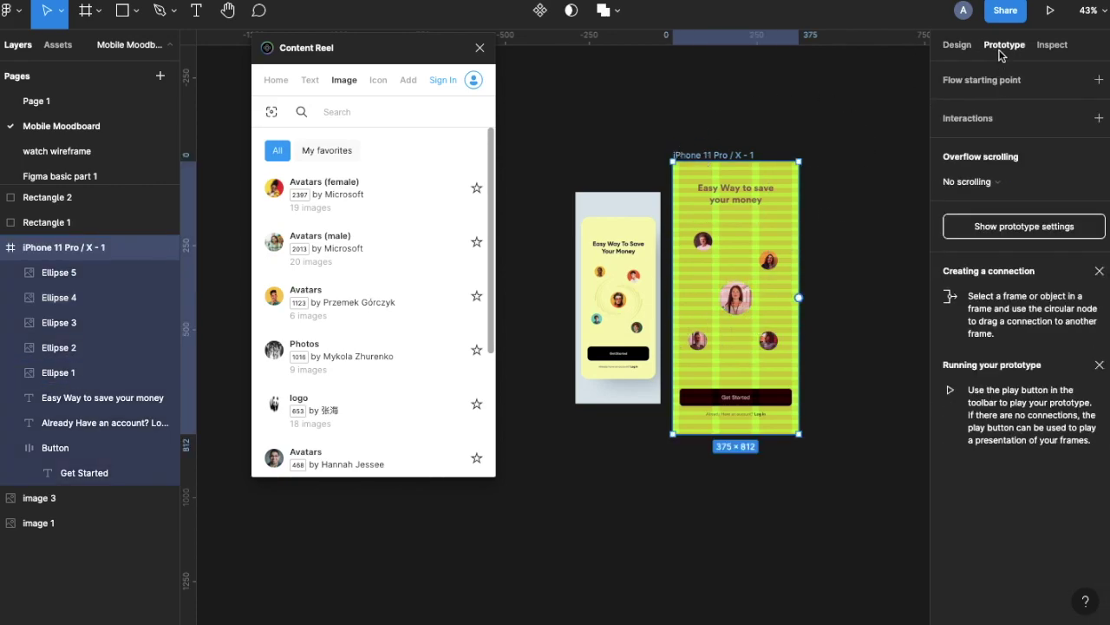
{"action": "left_click", "coordinate": [1099, 80]}
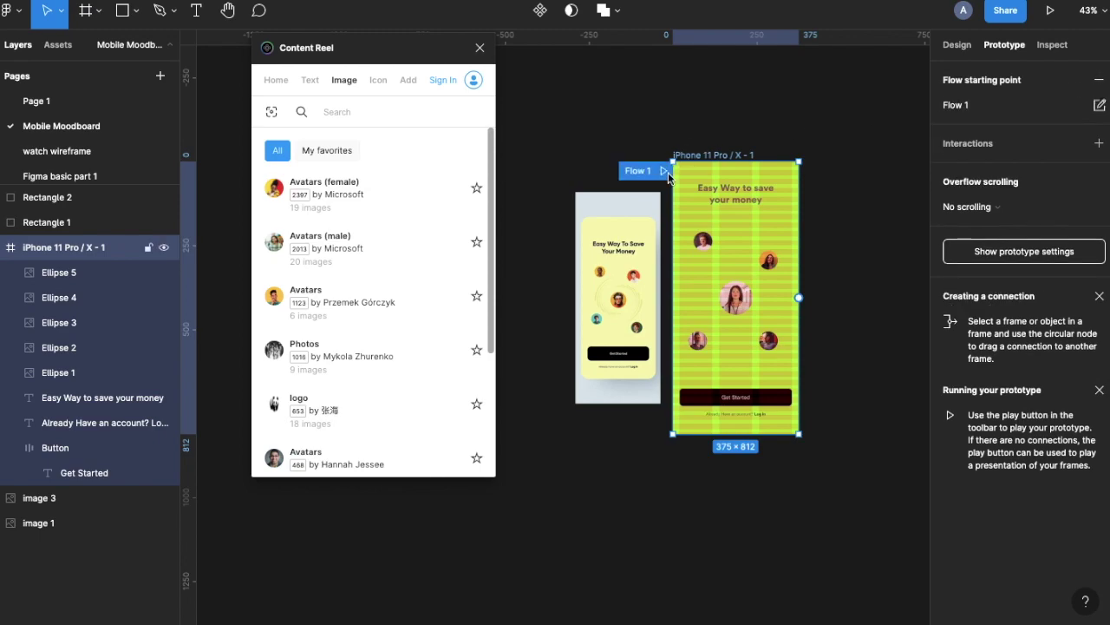
Step: Set the prototype device to iPhone X and run the prototype presentation
{"action": "left_click", "coordinate": [998, 250]}
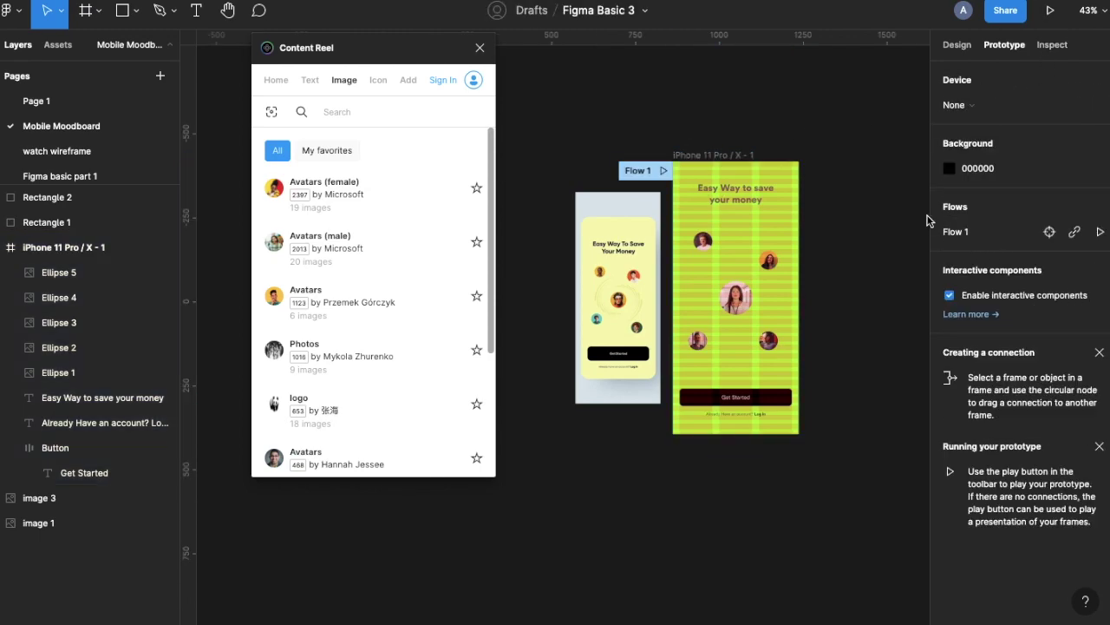
{"action": "left_click", "coordinate": [954, 104]}
{"action": "left_click", "coordinate": [959, 288]}
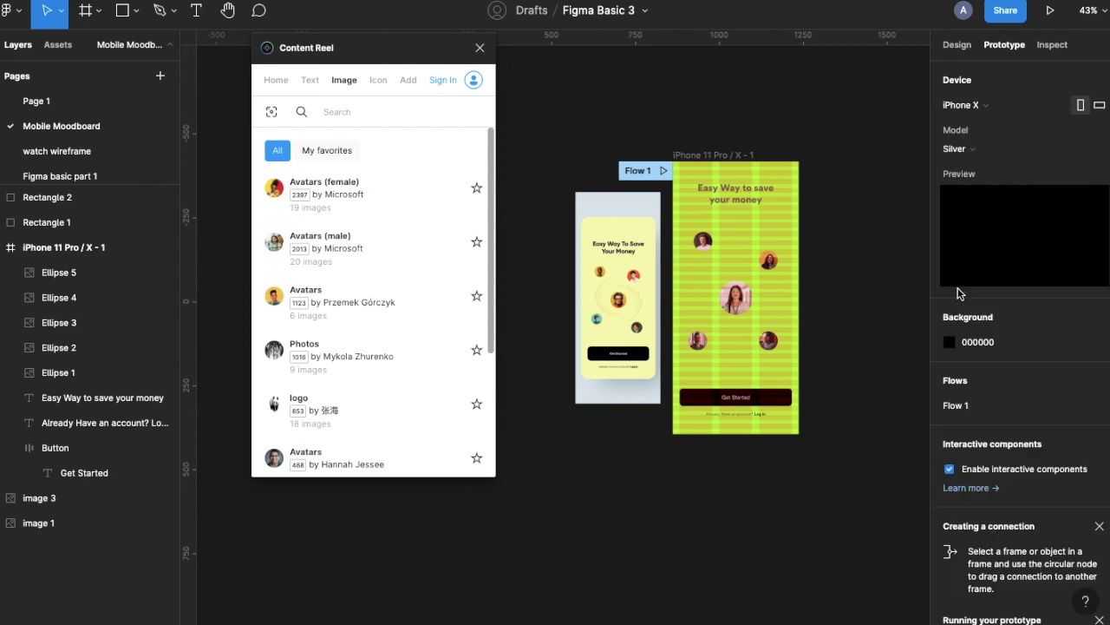
{"action": "scroll", "coordinate": [959, 352], "scroll_direction": "down", "scroll_amount": 2}
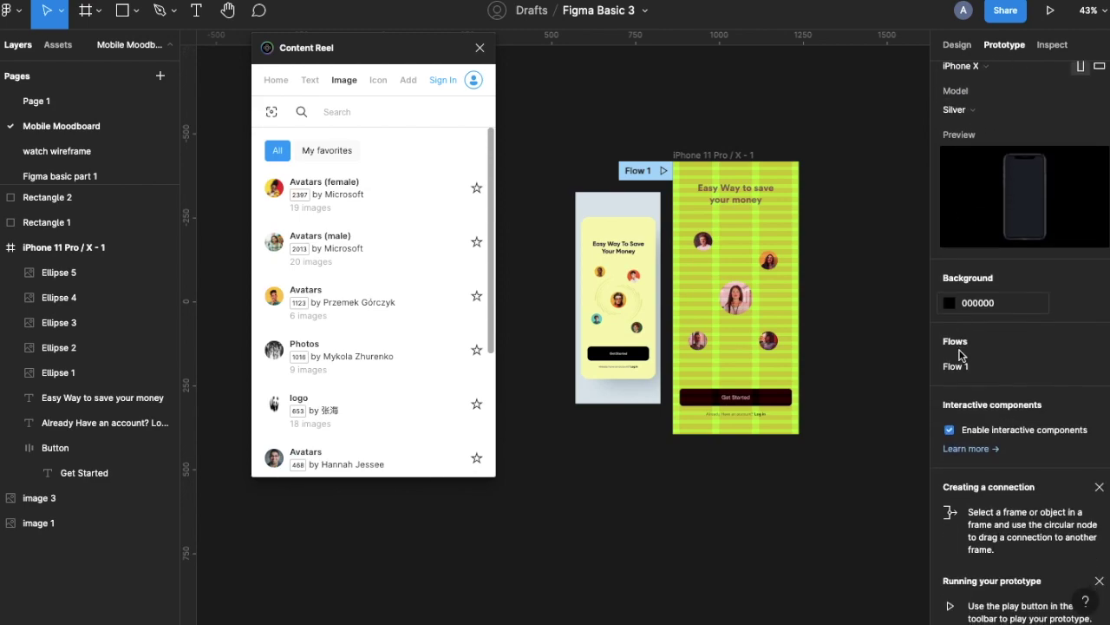
{"action": "scroll", "coordinate": [961, 351], "scroll_direction": "up", "scroll_amount": 2}
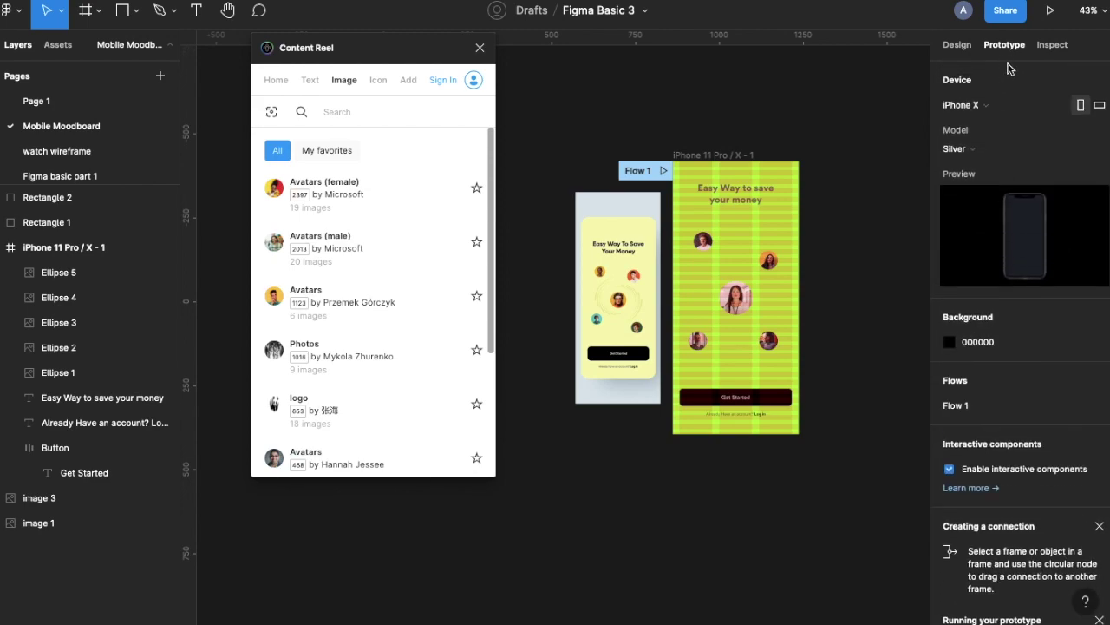
{"action": "left_click", "coordinate": [1049, 10]}
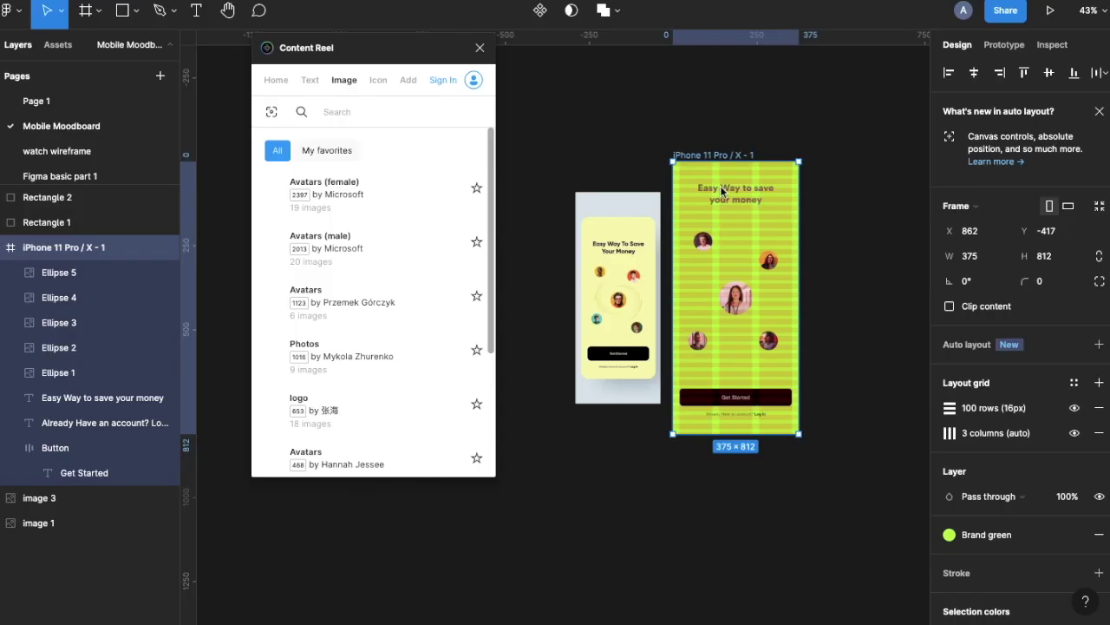
Step: Apply the black colour style to the "Easy Way to save your money" heading
{"action": "left_click", "coordinate": [722, 191]}
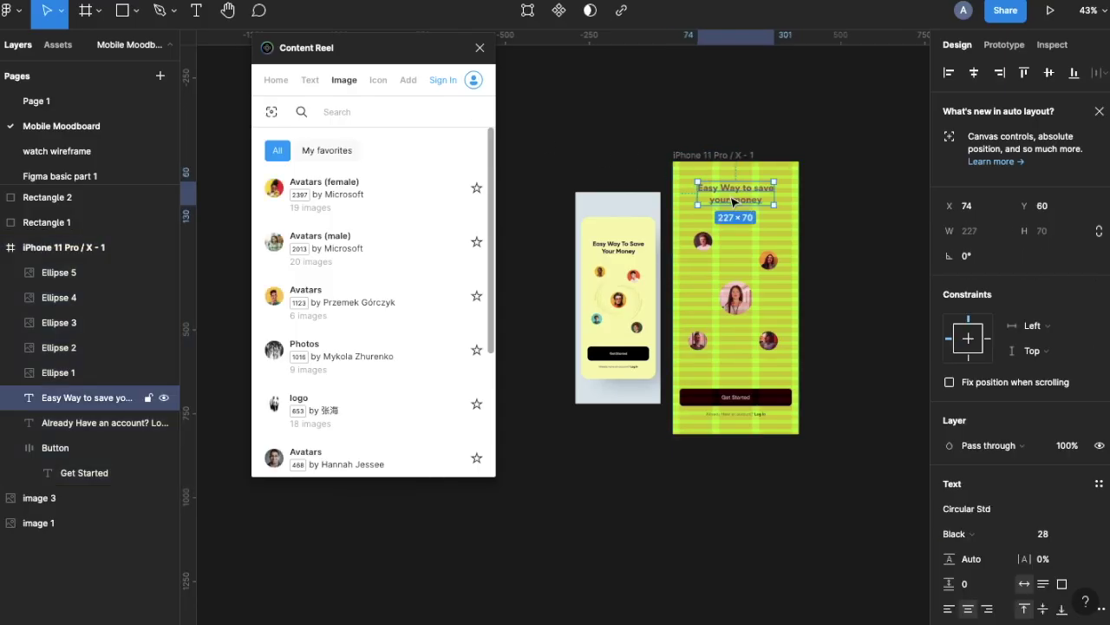
{"action": "left_click", "coordinate": [1074, 434]}
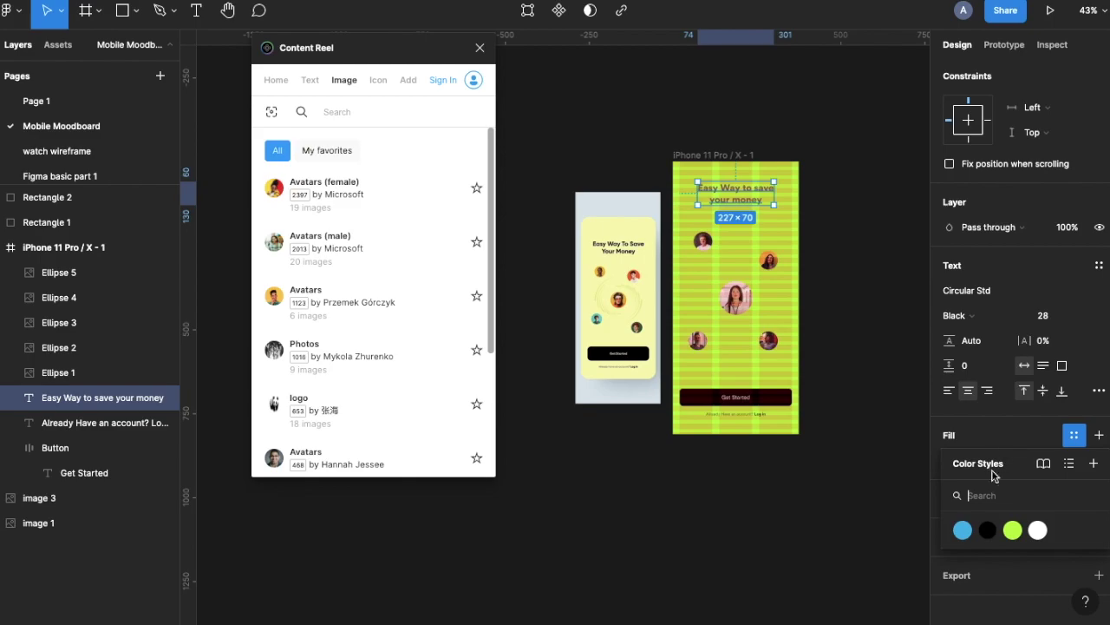
{"action": "left_click", "coordinate": [961, 529]}
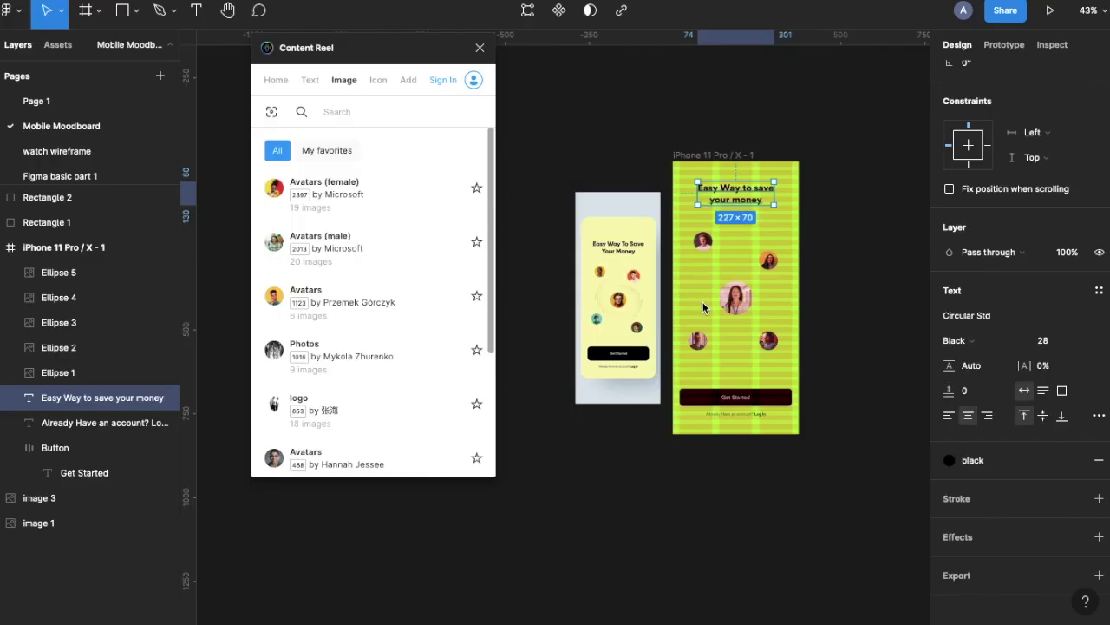
Step: Duplicate the iPhone 11 Pro / X - 1 frame to its right, leaving a gap of about 66 px
{"action": "scroll", "coordinate": [721, 332], "scroll_direction": "down", "scroll_amount": 3}
{"action": "scroll", "coordinate": [672, 308], "scroll_direction": "left", "scroll_amount": 3}
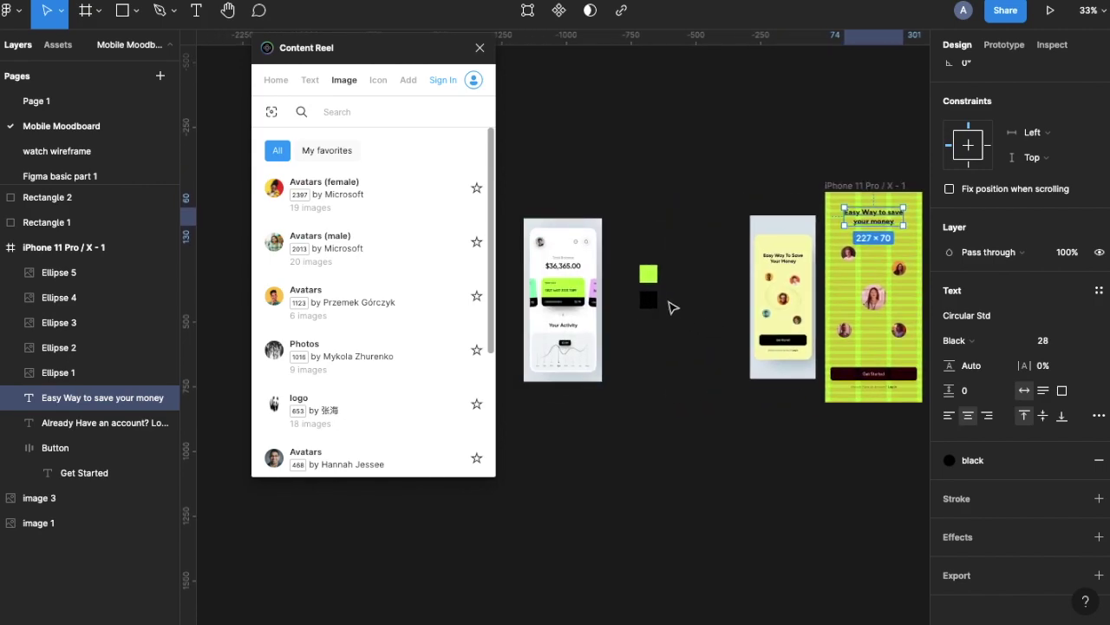
{"action": "scroll", "coordinate": [835, 224], "scroll_direction": "right", "scroll_amount": 3}
{"action": "left_click", "coordinate": [829, 195]}
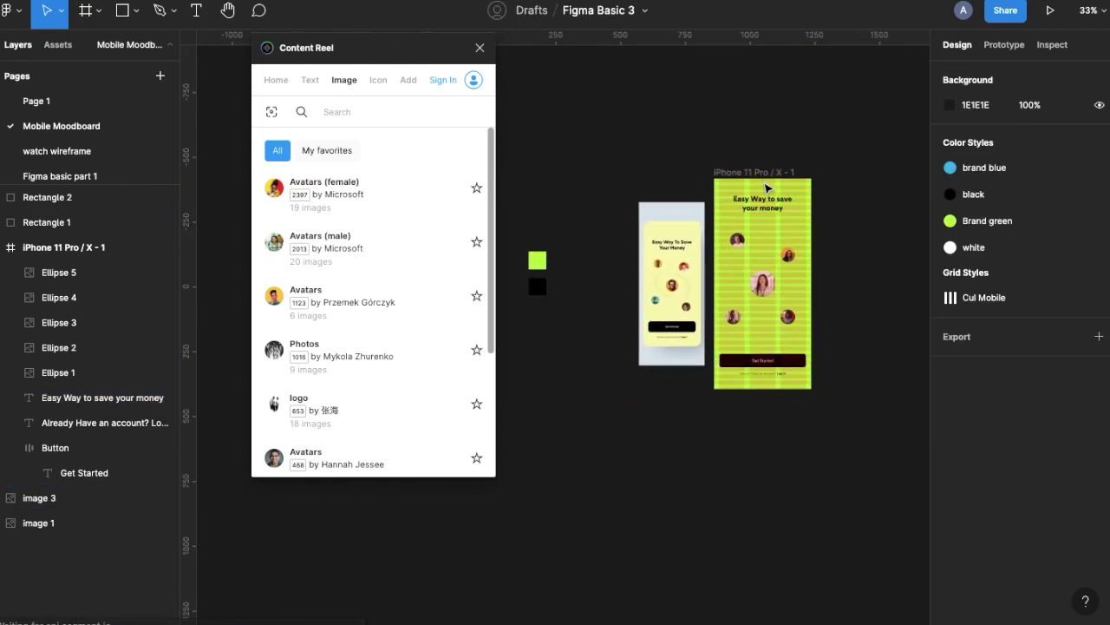
{"action": "left_click", "coordinate": [753, 172]}
{"action": "left_click_drag", "start_coordinate": [752, 172], "coordinate": [866, 174]}
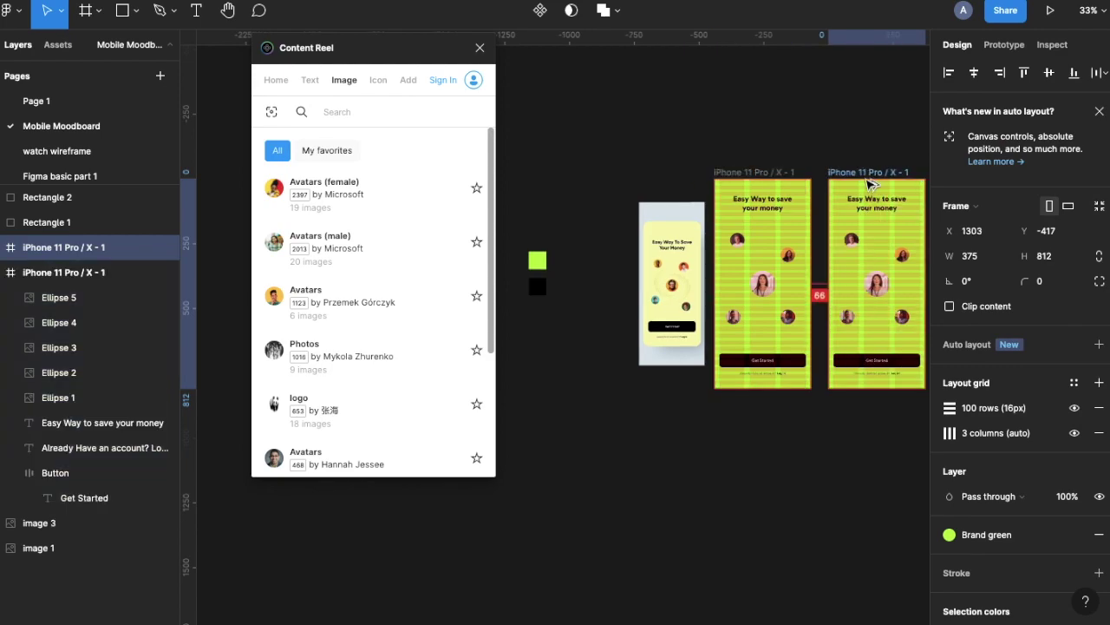
Step: Apply the white colour style to the duplicated frame's fill and delete all of the frame's contents
{"action": "scroll", "coordinate": [1002, 462], "scroll_direction": "down", "scroll_amount": 2}
{"action": "left_click", "coordinate": [989, 442]}
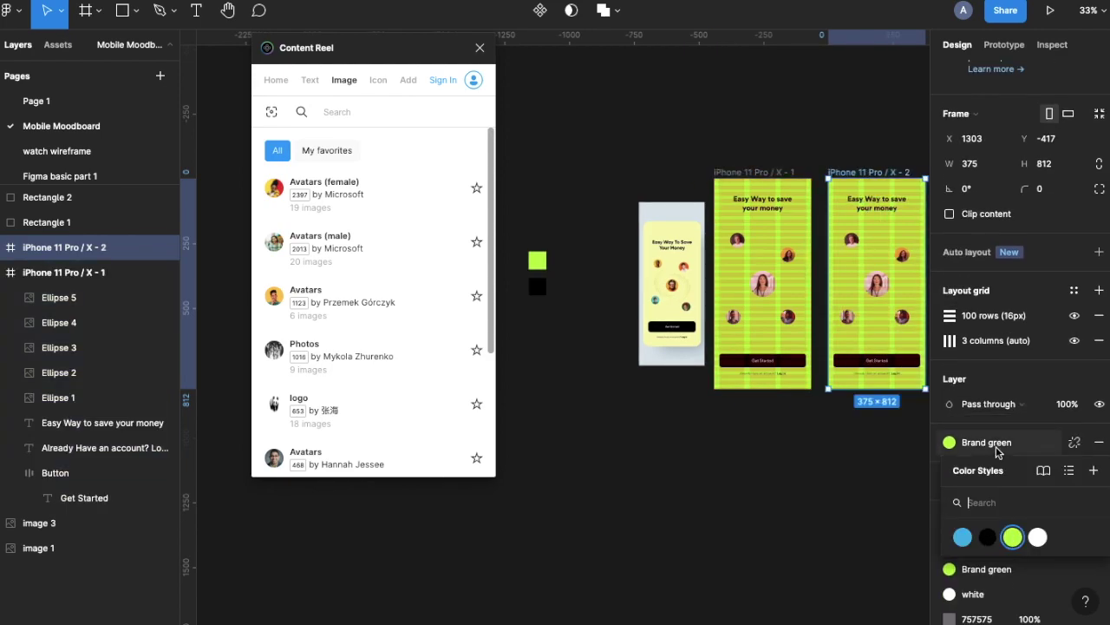
{"action": "left_click", "coordinate": [1037, 535]}
{"action": "key", "text": "Return"}
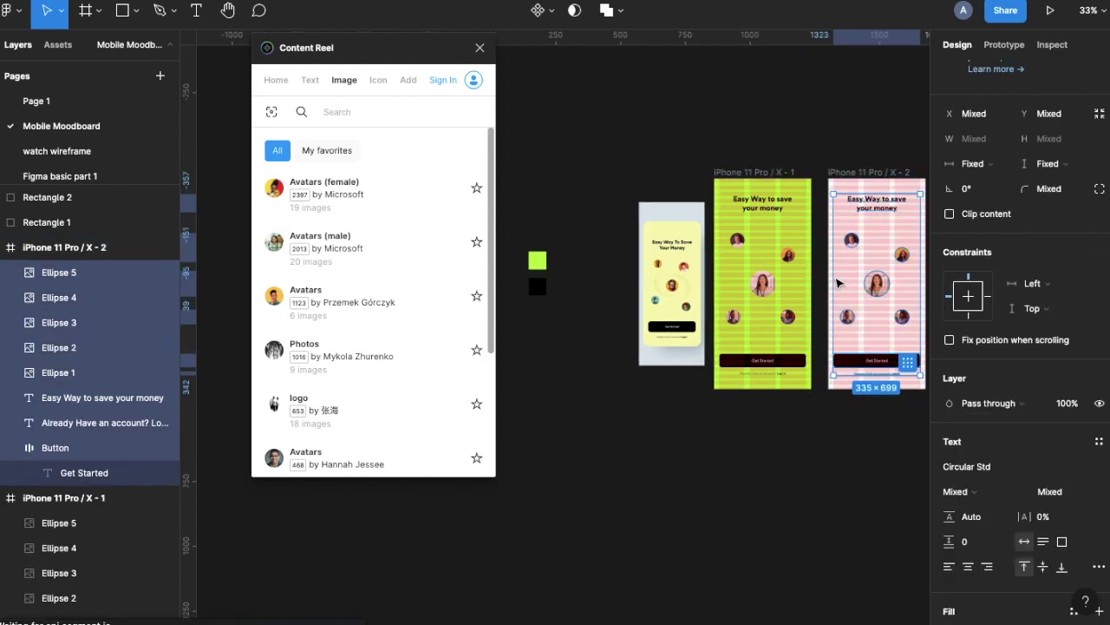
{"action": "key", "text": "Escape"}
{"action": "key", "text": "Escape"}
Step: Move the Total Balance dashboard reference image to just right of the blank iPhone 11 Pro / X - 2 frame
{"action": "scroll", "coordinate": [838, 282], "scroll_direction": "down", "scroll_amount": 2}
{"action": "scroll", "coordinate": [755, 261], "scroll_direction": "left", "scroll_amount": 3}
{"action": "left_click_drag", "start_coordinate": [670, 258], "coordinate": [879, 272]}
{"action": "scroll", "coordinate": [833, 277], "scroll_direction": "up", "scroll_amount": 5}
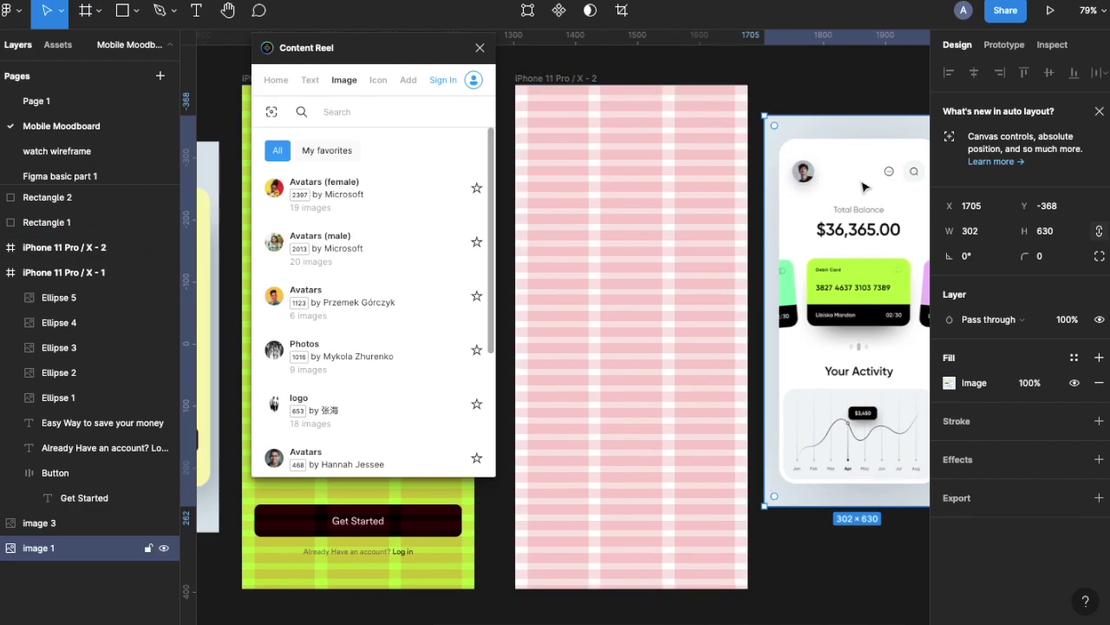
{"action": "scroll", "coordinate": [885, 171], "scroll_direction": "right", "scroll_amount": 2}
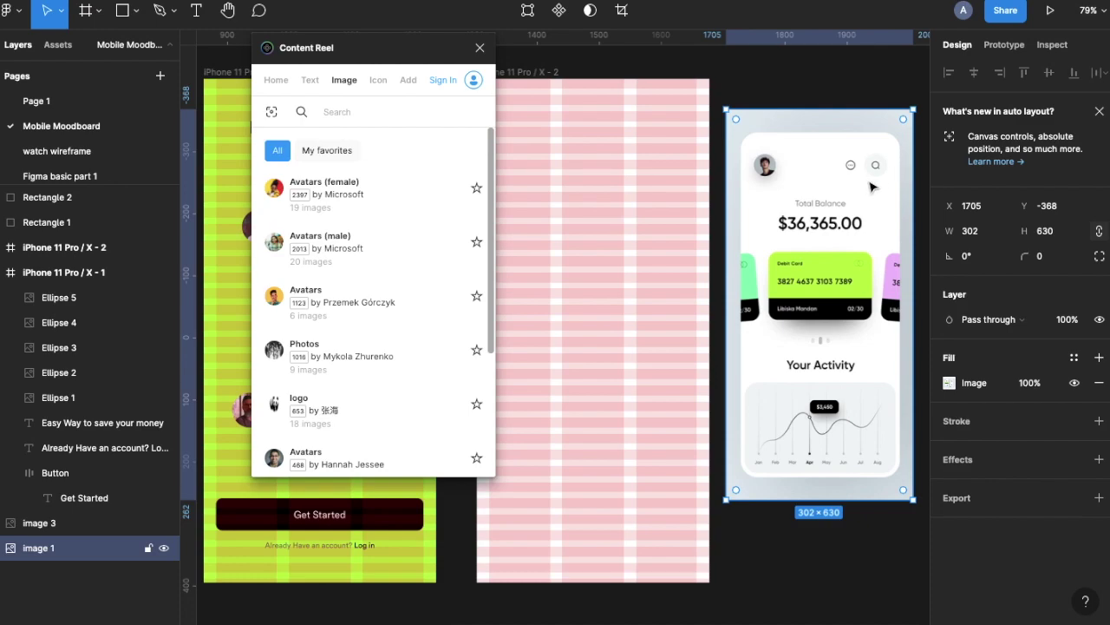
{"action": "scroll", "coordinate": [622, 231], "scroll_direction": "left", "scroll_amount": 3}
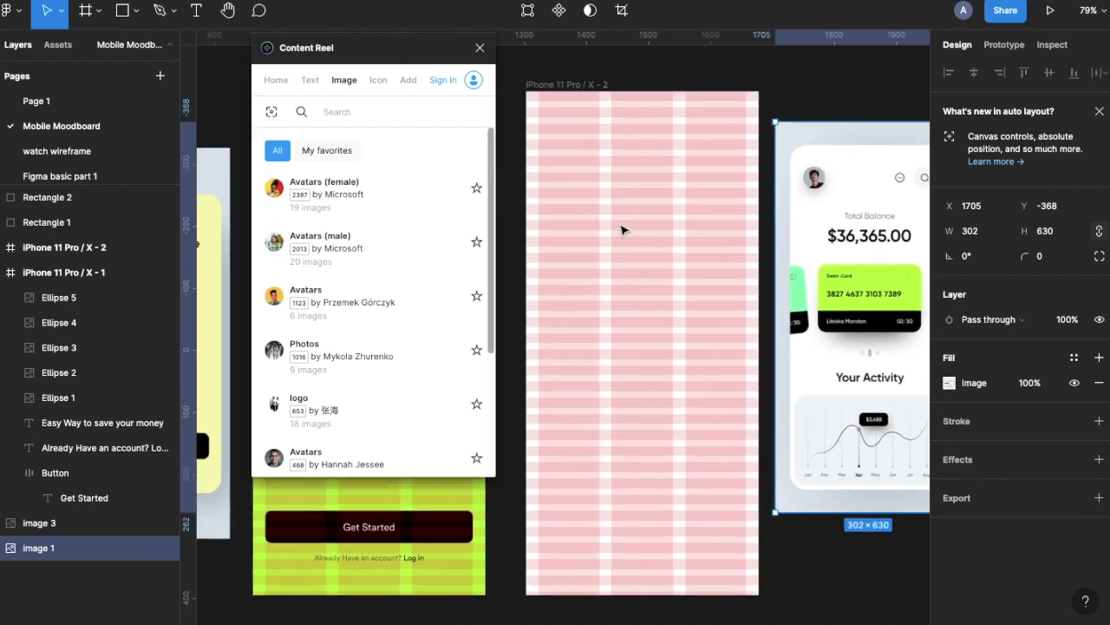
Step: Draw a 42 × 42 circle at X 20, Y 26 in the blank frame's upper-left corner
{"action": "left_click", "coordinate": [559, 145]}
{"action": "key", "text": "o"}
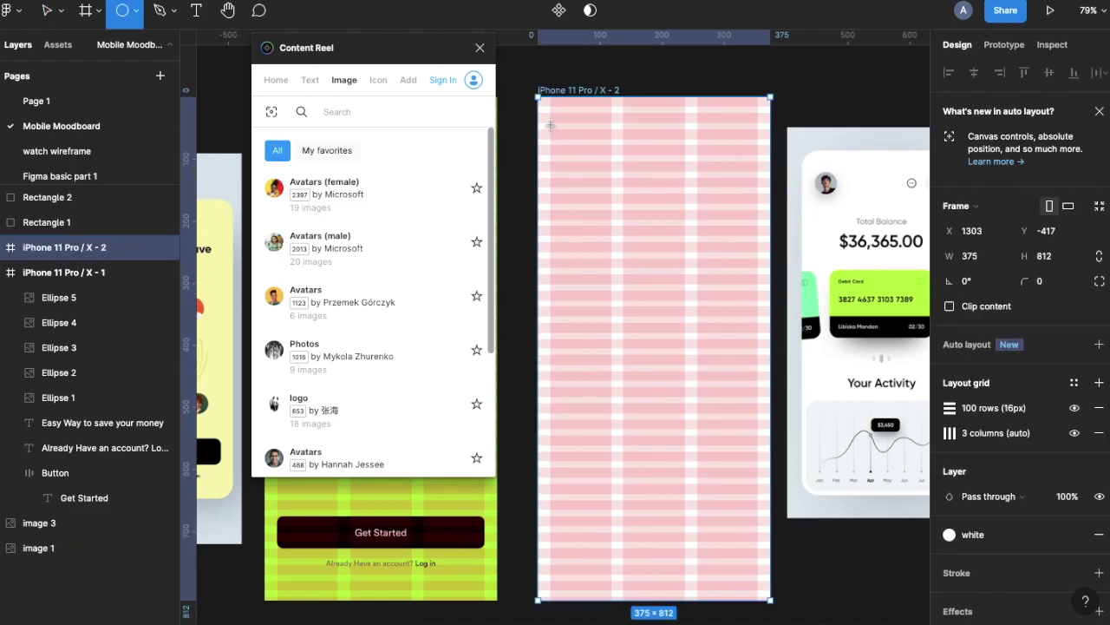
{"action": "left_click_drag", "start_coordinate": [550, 113], "coordinate": [576, 140]}
{"action": "scroll", "coordinate": [576, 140], "scroll_direction": "up", "scroll_amount": 5}
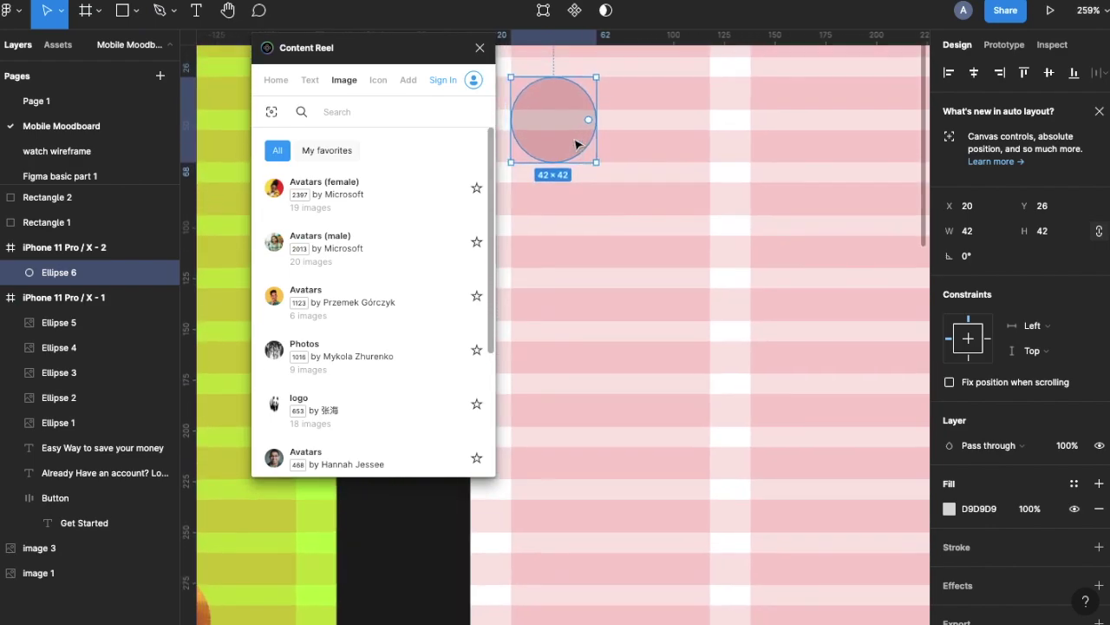
{"action": "scroll", "coordinate": [576, 144], "scroll_direction": "down", "scroll_amount": 5}
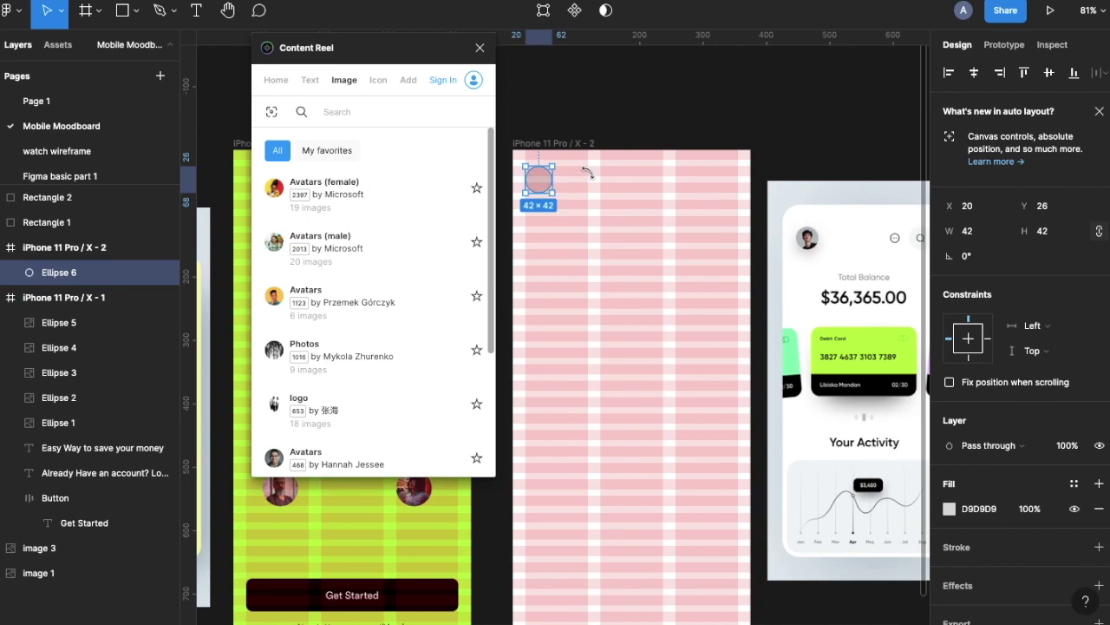
Step: Run the Feather Icons plugin, insert its "search" icon and place it over the right part of the blank frame
{"action": "left_click", "coordinate": [711, 122]}
{"action": "right_click", "coordinate": [712, 121]}
{"action": "mouse_move", "coordinate": [760, 250]}
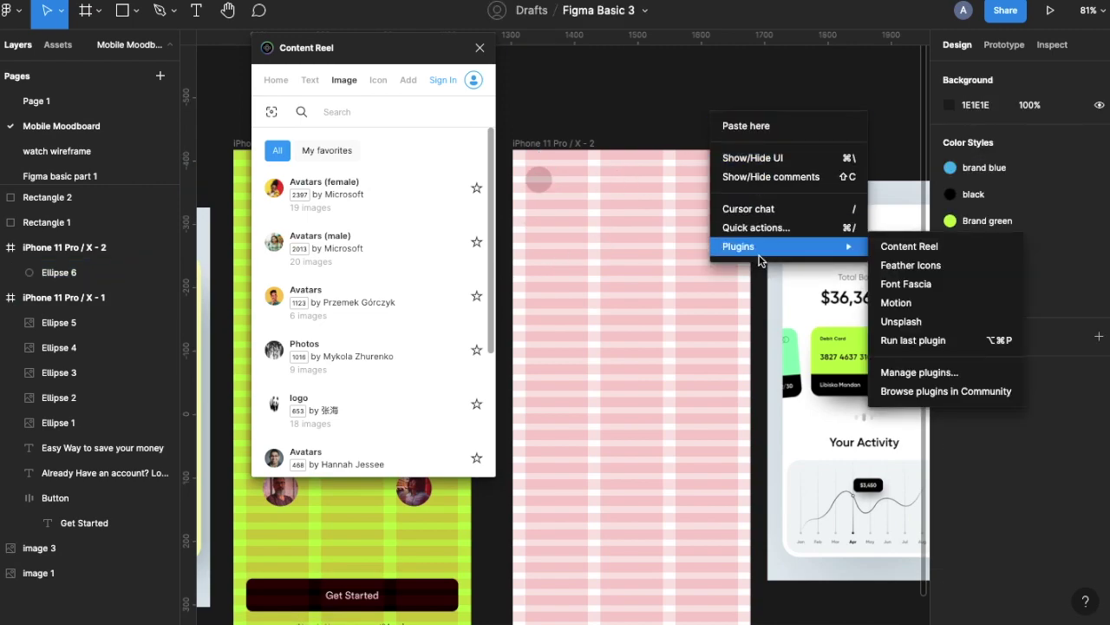
{"action": "left_click", "coordinate": [902, 249]}
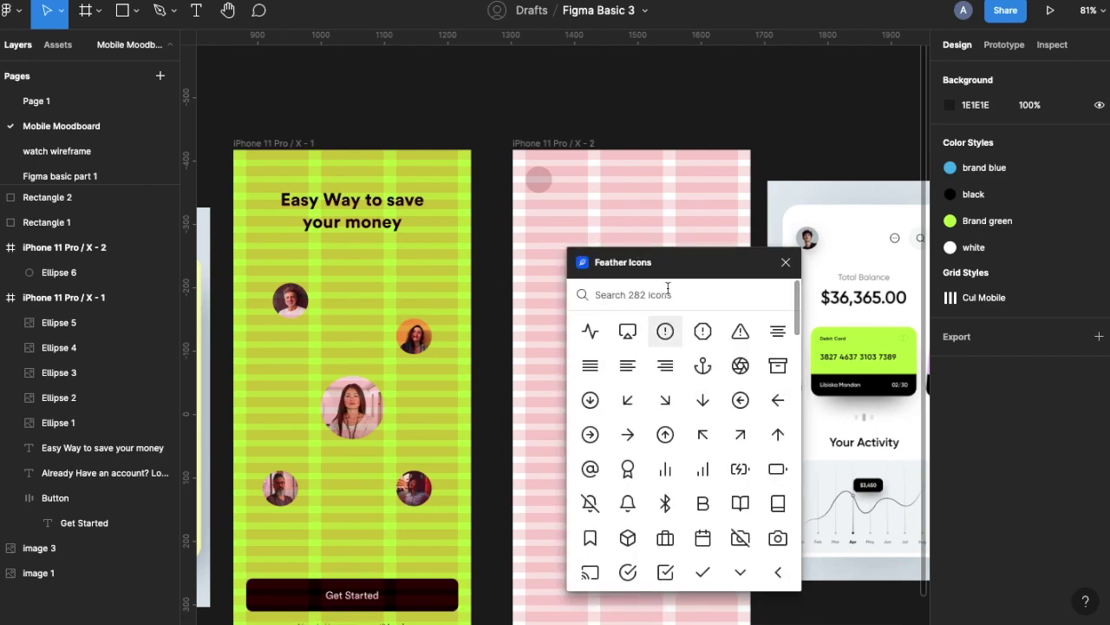
{"action": "left_click_drag", "start_coordinate": [683, 267], "coordinate": [416, 174]}
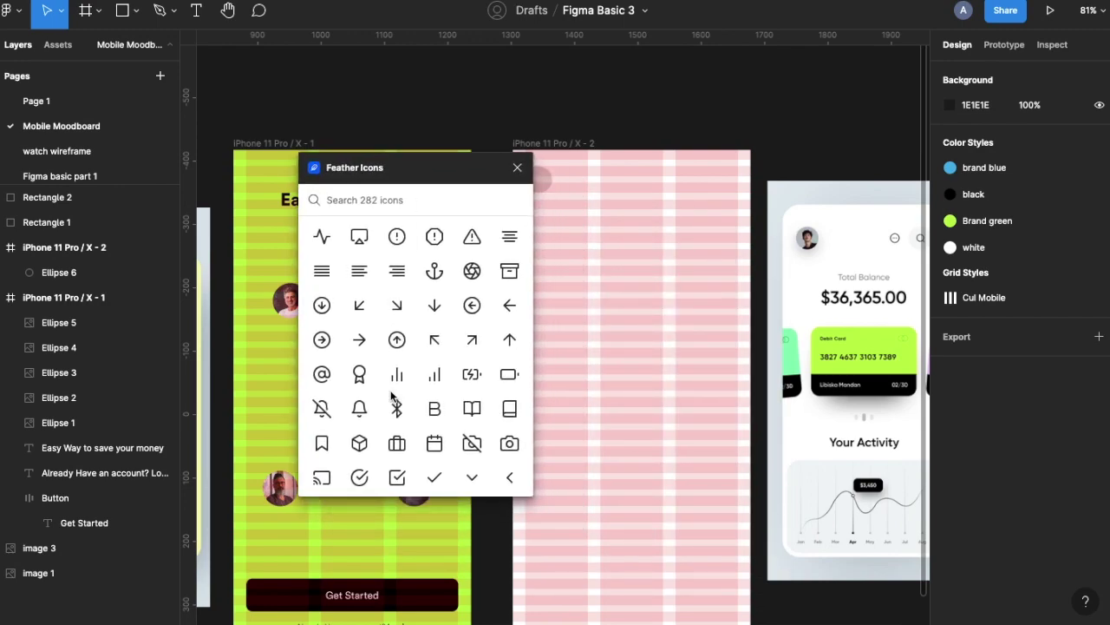
{"action": "scroll", "coordinate": [391, 395], "scroll_direction": "down", "scroll_amount": 5}
{"action": "scroll", "coordinate": [391, 396], "scroll_direction": "down", "scroll_amount": 1}
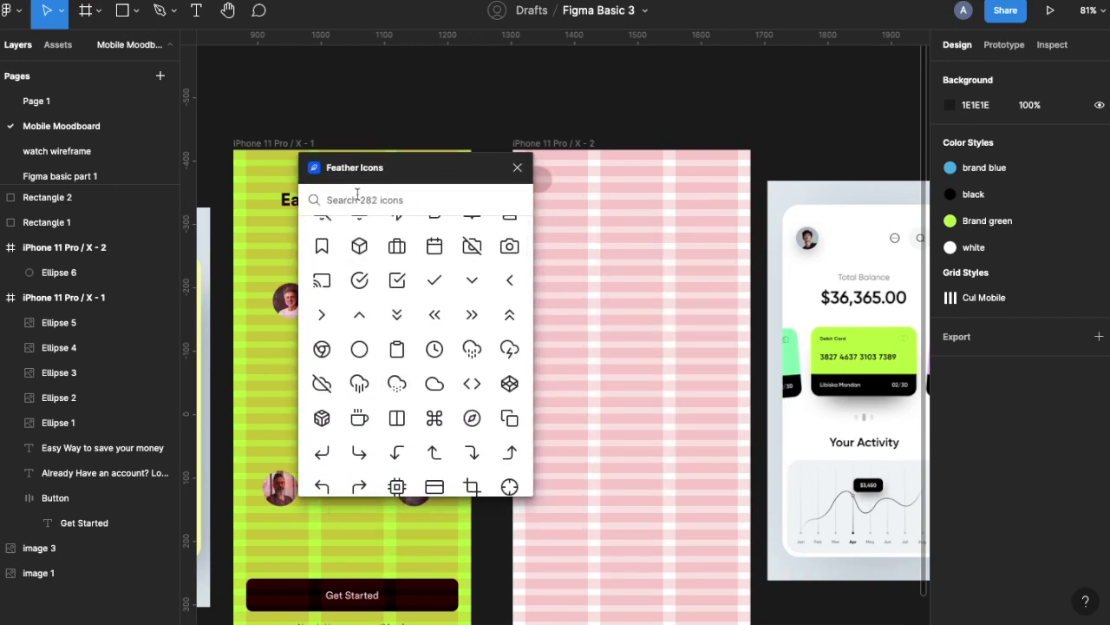
{"action": "type", "text": "search"}
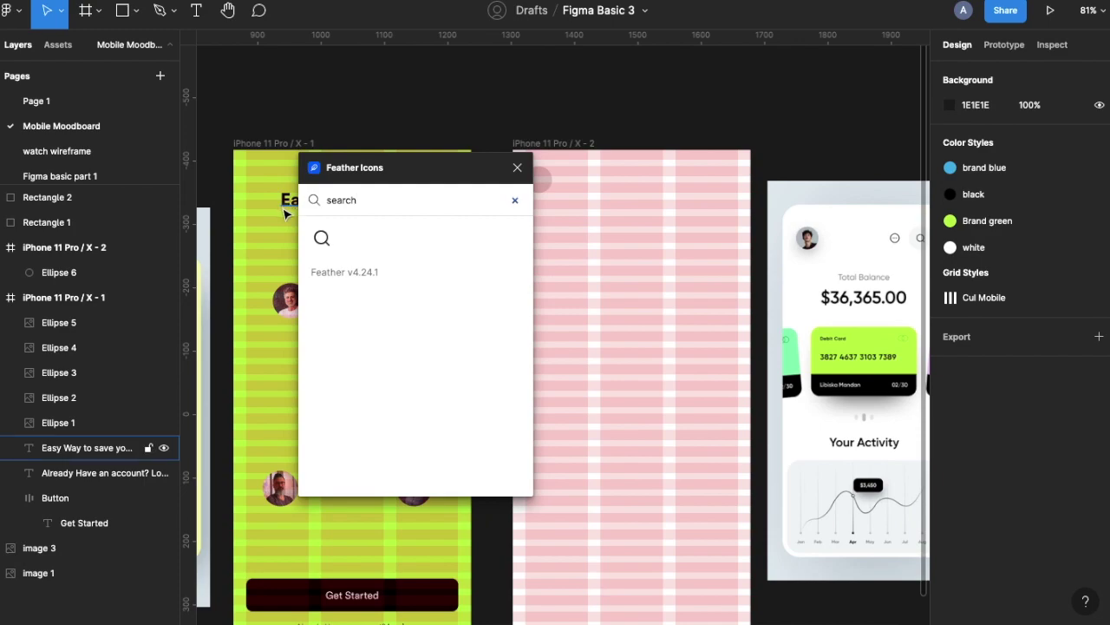
{"action": "left_click", "coordinate": [321, 238]}
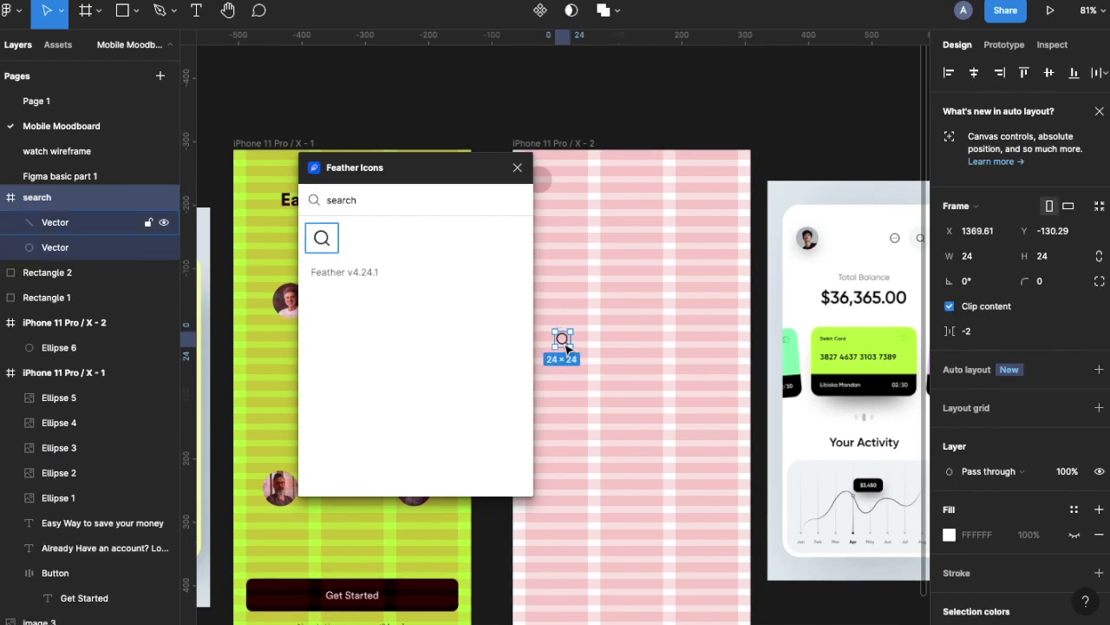
{"action": "left_click_drag", "start_coordinate": [564, 340], "coordinate": [688, 288]}
Step: Wrap the search icon in its own frame with auto layout
{"action": "scroll", "coordinate": [689, 287], "scroll_direction": "up", "scroll_amount": 5}
{"action": "right_click", "coordinate": [39, 197]}
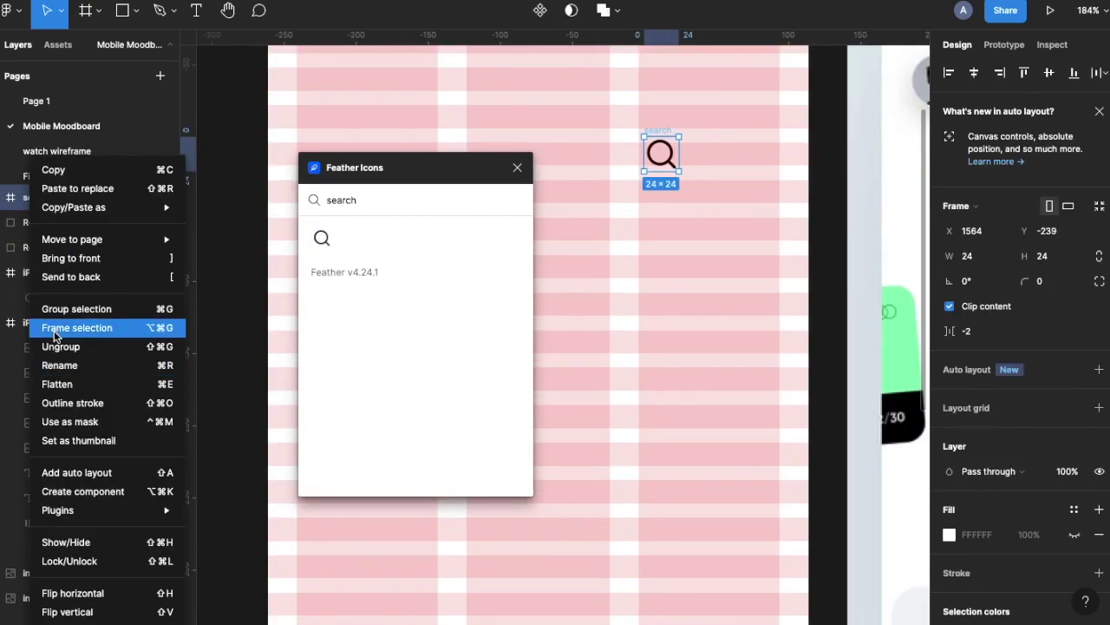
{"action": "left_click", "coordinate": [53, 336]}
{"action": "key", "text": "shift+a"}
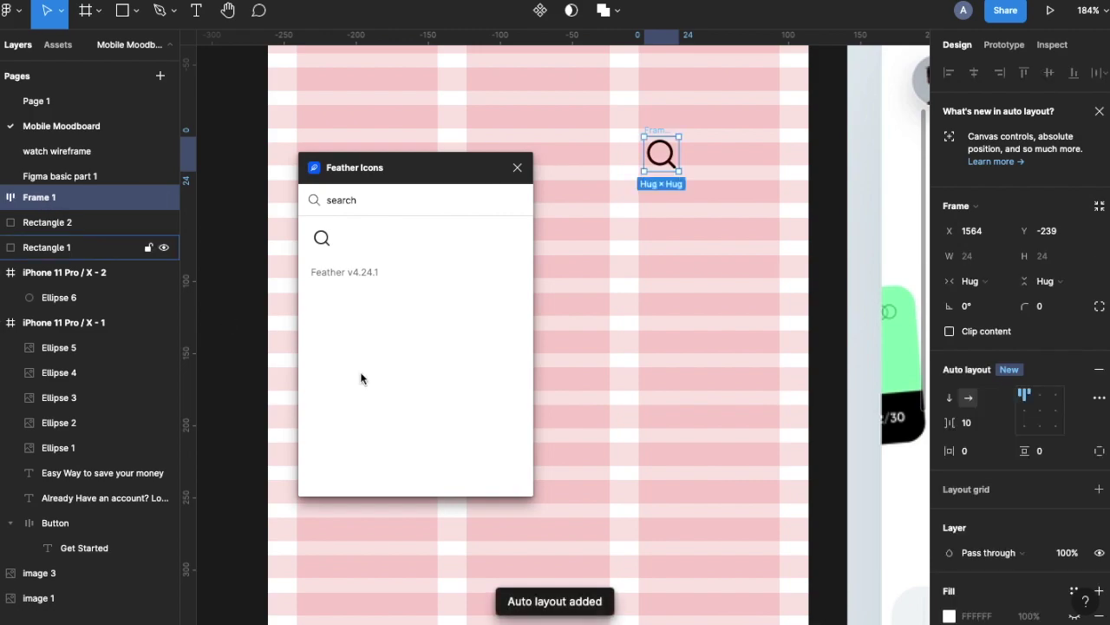
Step: Set the icon frame's horizontal and vertical auto layout padding to 10
{"action": "scroll", "coordinate": [971, 327], "scroll_direction": "down", "scroll_amount": 1}
{"action": "scroll", "coordinate": [982, 386], "scroll_direction": "down", "scroll_amount": 2}
{"action": "left_click", "coordinate": [974, 401]}
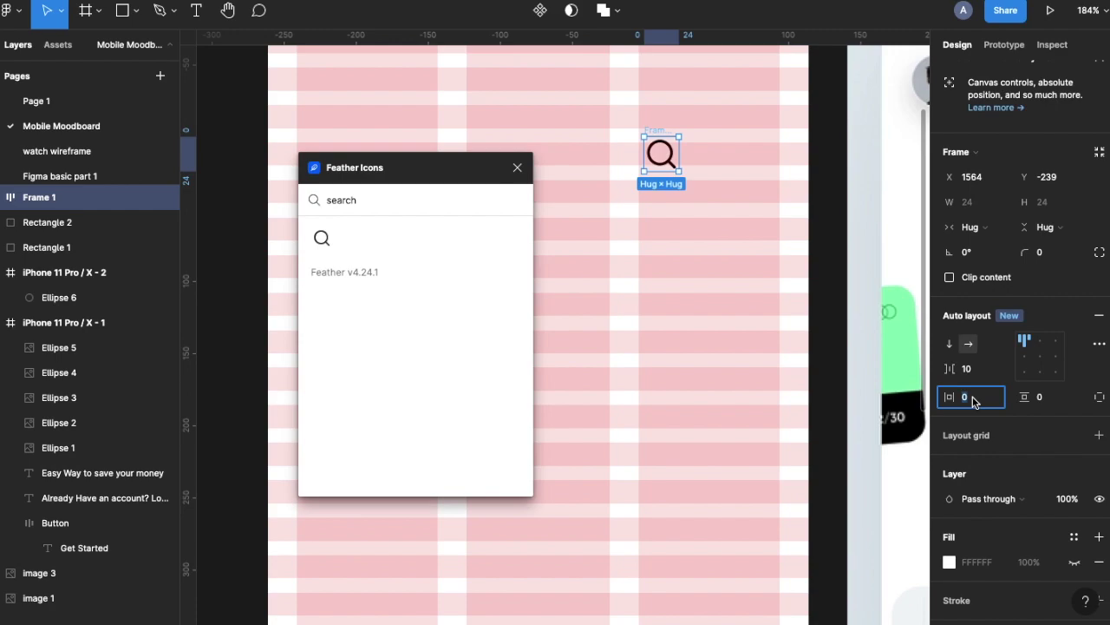
{"action": "type", "text": "14"}
{"action": "key", "text": "Return"}
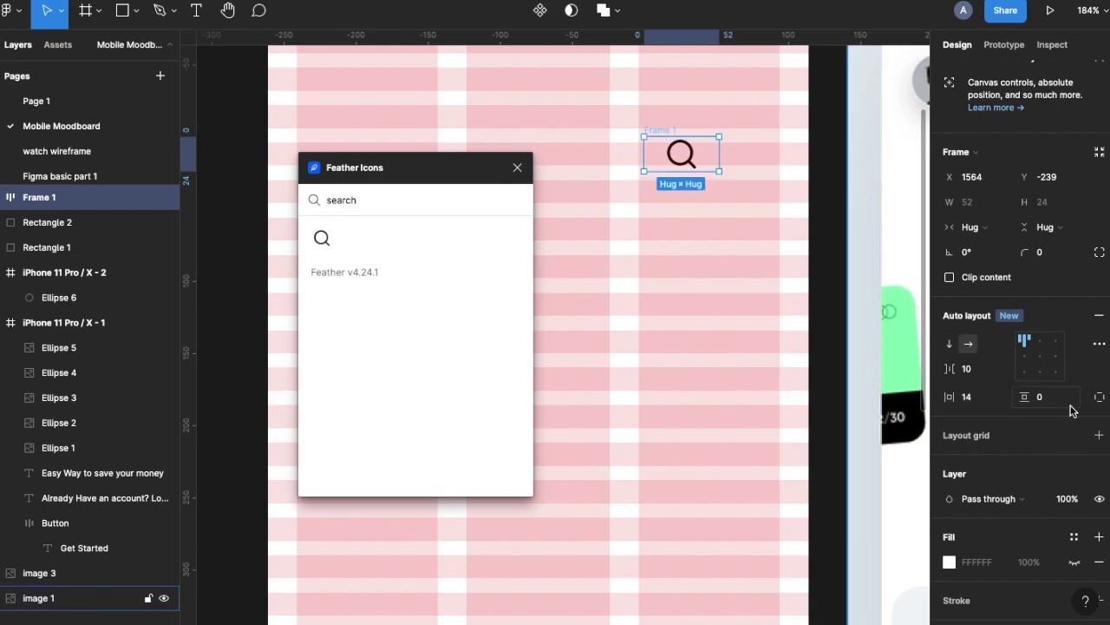
{"action": "left_click", "coordinate": [1049, 401]}
{"action": "type", "text": "10"}
{"action": "key", "text": "Return"}
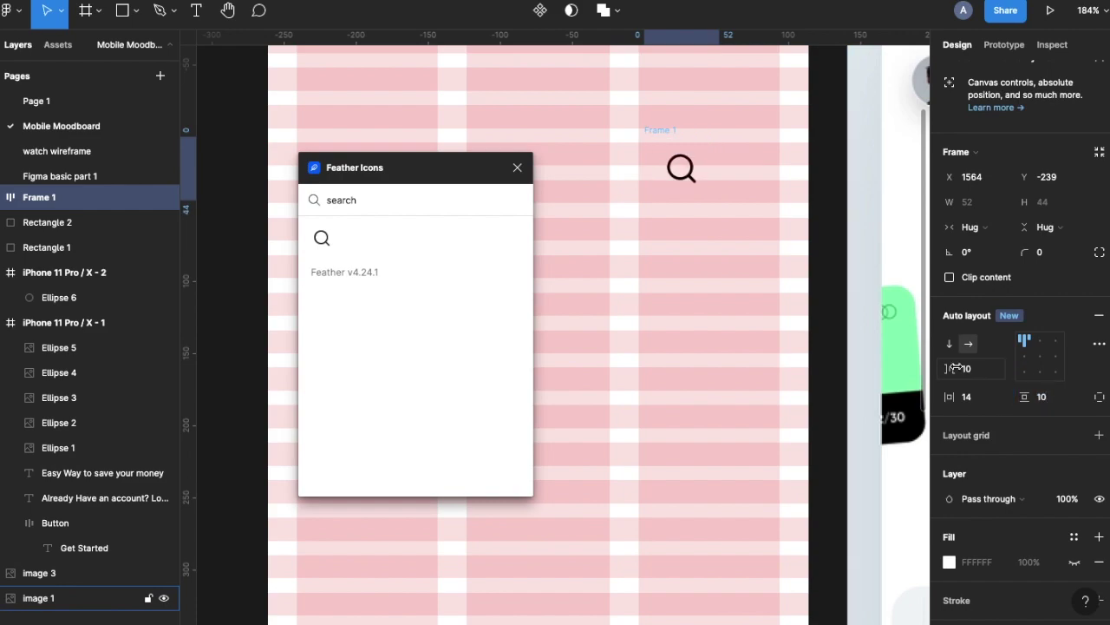
{"action": "left_click", "coordinate": [974, 401]}
{"action": "type", "text": "10"}
{"action": "key", "text": "Return"}
Step: Move the search icon frame to the second screen's upper-right corner and place a copy to its left at X 251, Y 26
{"action": "scroll", "coordinate": [627, 248], "scroll_direction": "down", "scroll_amount": 5}
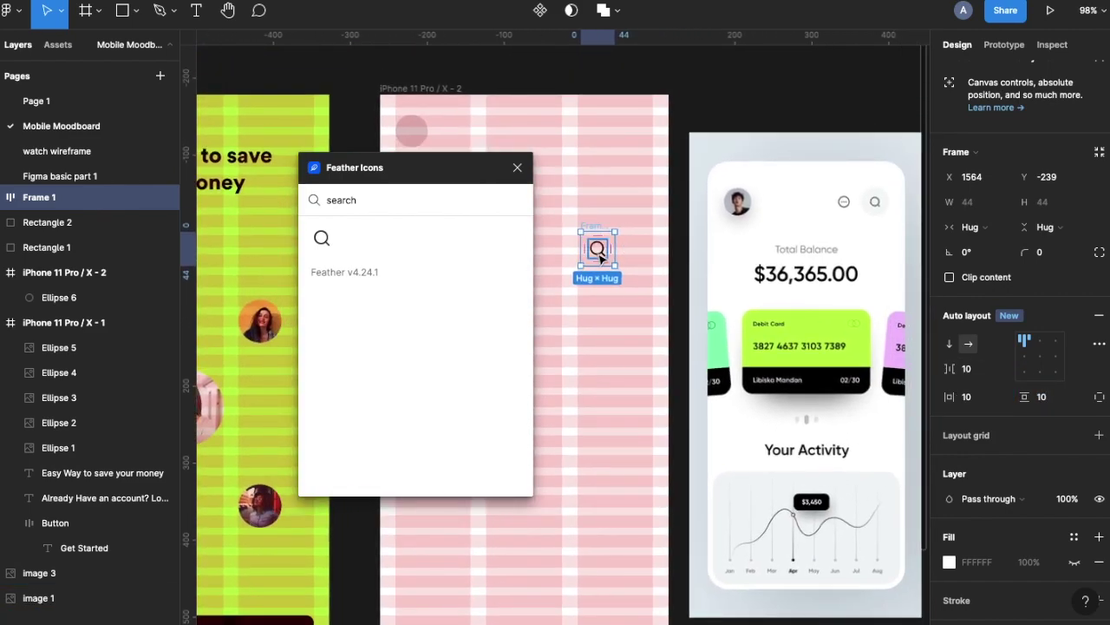
{"action": "left_click_drag", "start_coordinate": [600, 258], "coordinate": [778, 105]}
{"action": "left_click_drag", "start_coordinate": [704, 120], "coordinate": [596, 139]}
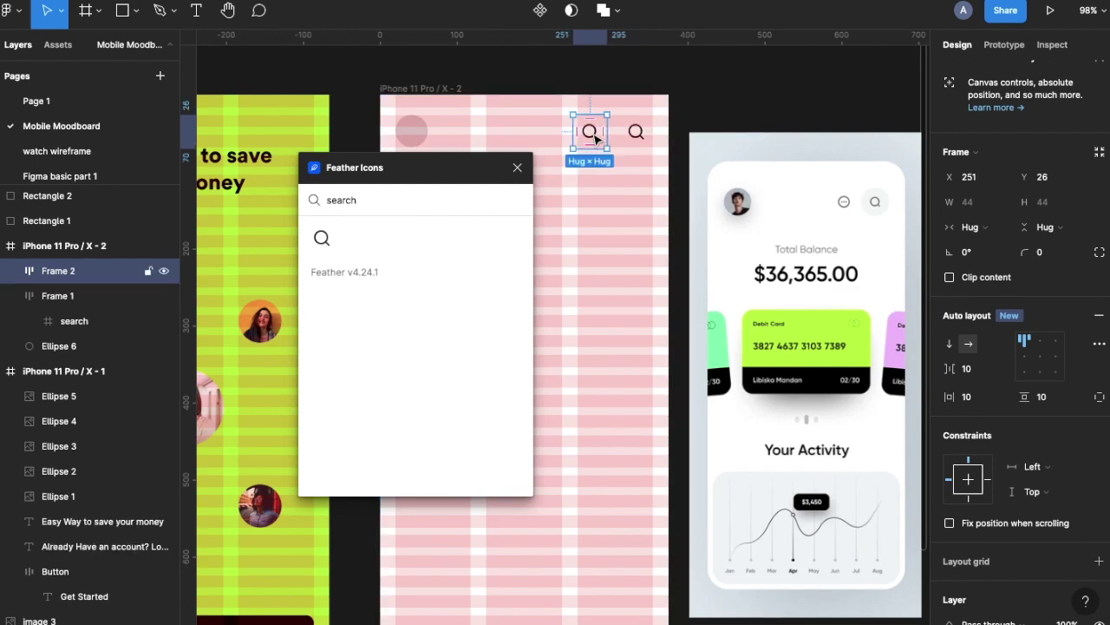
Step: Set the copied search icon frame's horizontal and vertical auto layout padding to 4
{"action": "scroll", "coordinate": [595, 139], "scroll_direction": "up", "scroll_amount": 5}
{"action": "left_click", "coordinate": [976, 401]}
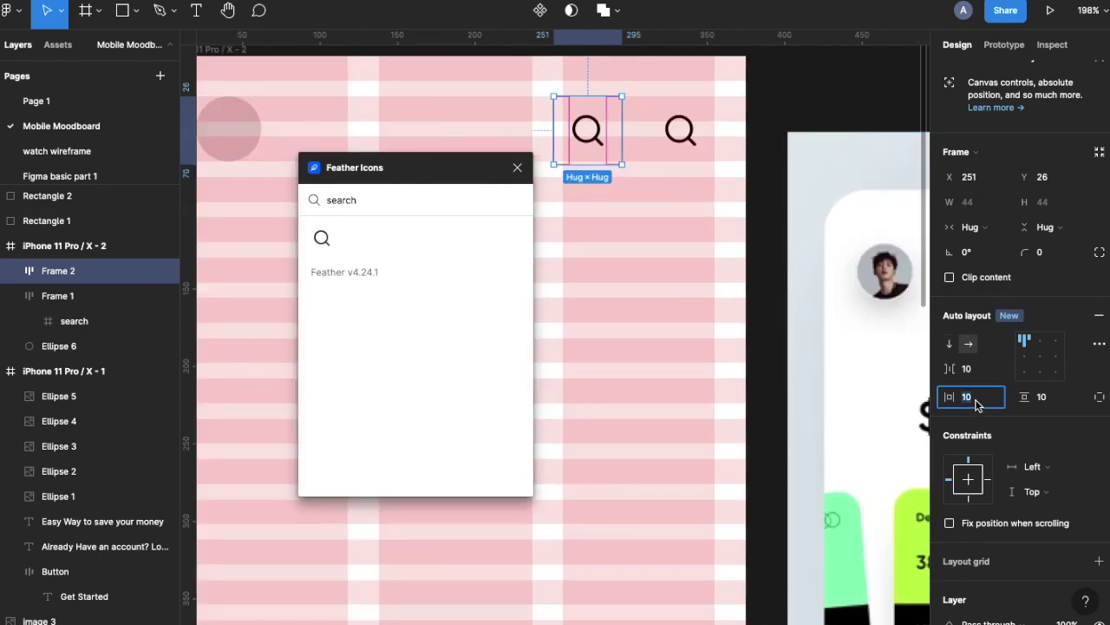
{"action": "type", "text": "3"}
Step: Replace the search icon inside the copied frame with the Feather "more-horizontal" icon and close the plugin
{"action": "double_click", "coordinate": [579, 124]}
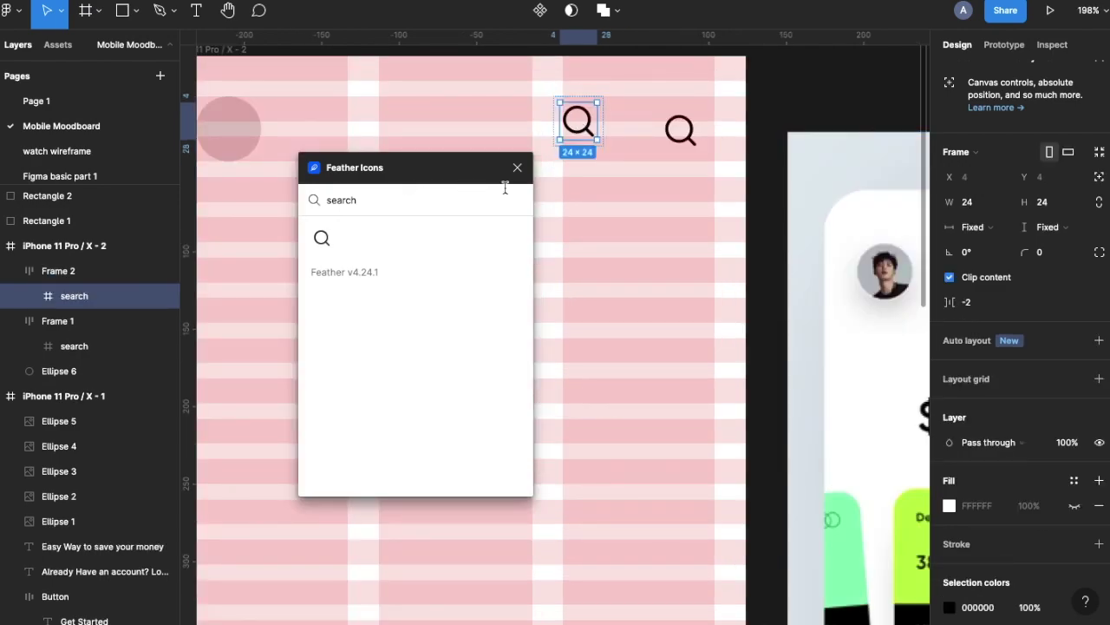
{"action": "left_click", "coordinate": [515, 202]}
{"action": "scroll", "coordinate": [435, 399], "scroll_direction": "down", "scroll_amount": 3}
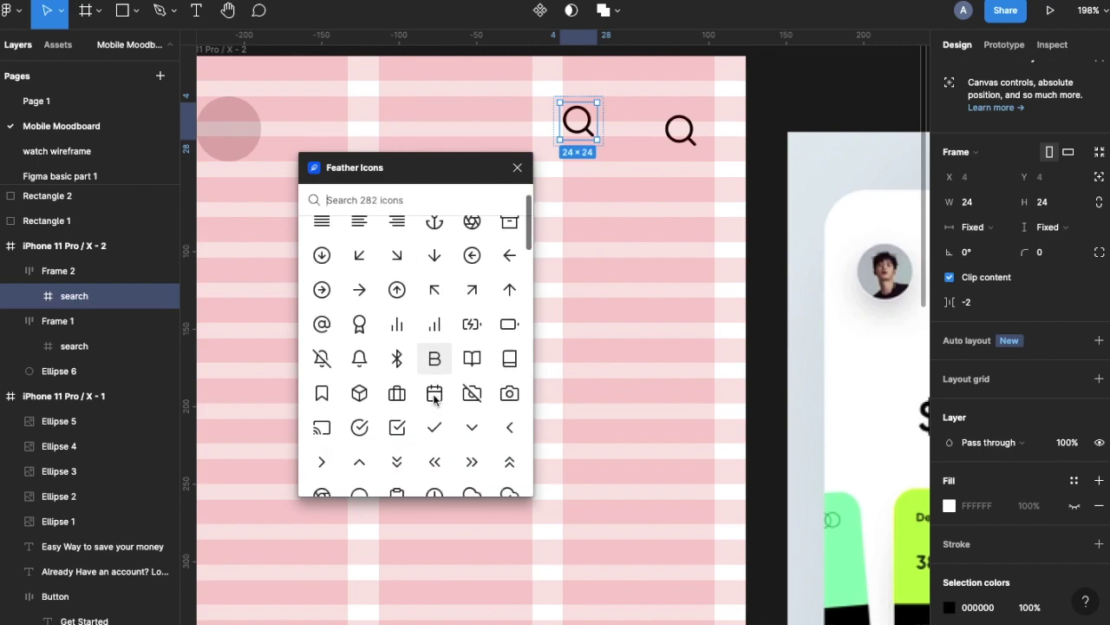
{"action": "scroll", "coordinate": [435, 399], "scroll_direction": "down", "scroll_amount": 5}
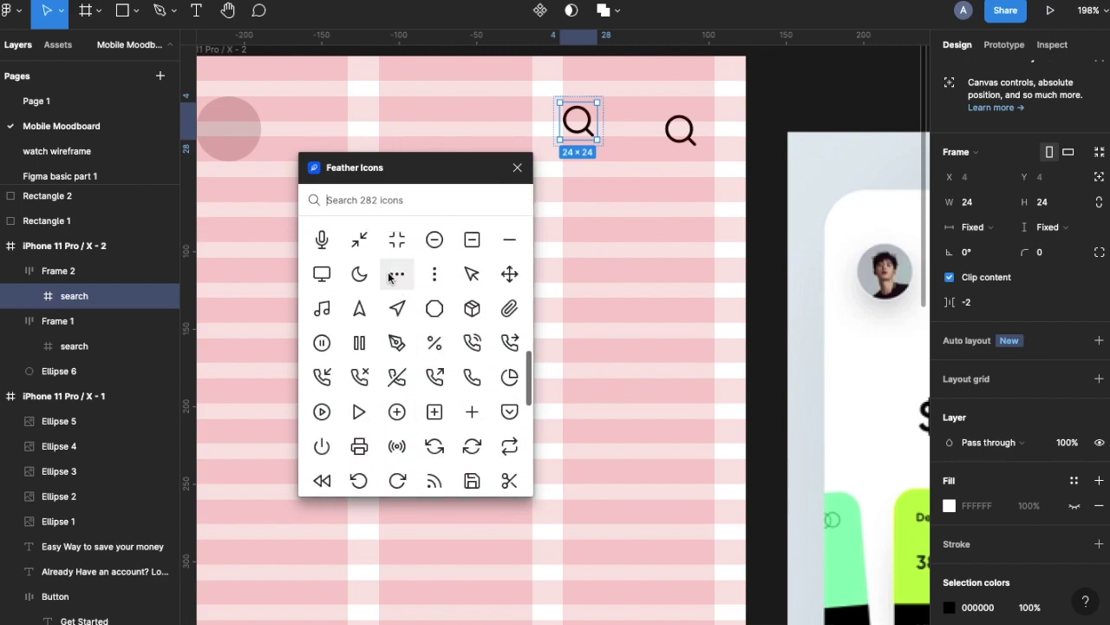
{"action": "left_click", "coordinate": [397, 288]}
{"action": "left_click_drag", "start_coordinate": [568, 331], "coordinate": [575, 121]}
{"action": "left_click", "coordinate": [627, 126]}
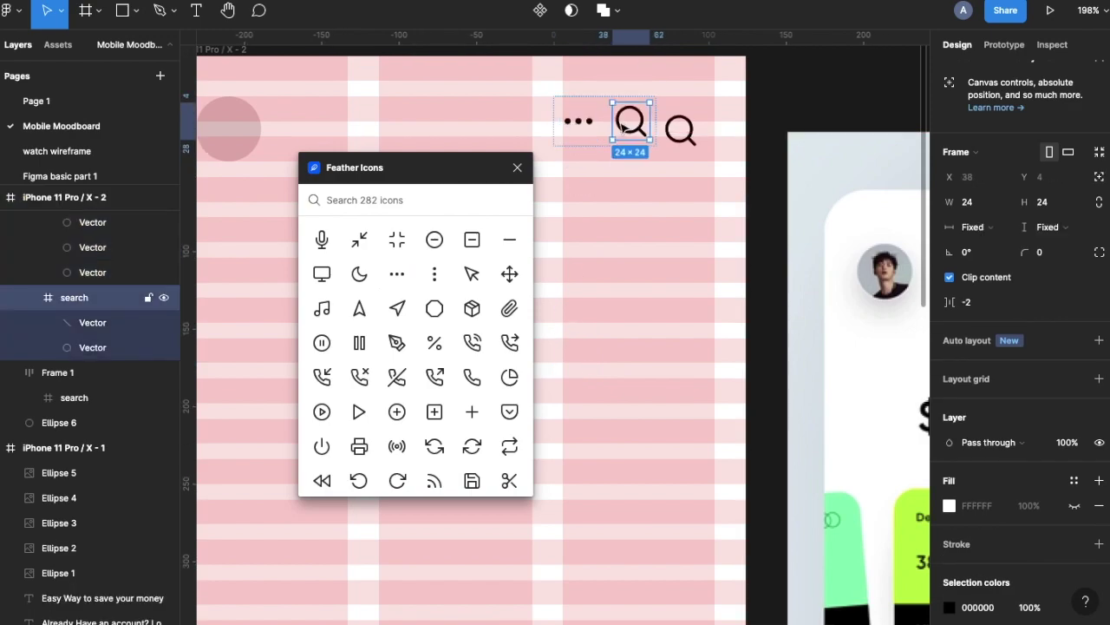
{"action": "key", "text": "Delete"}
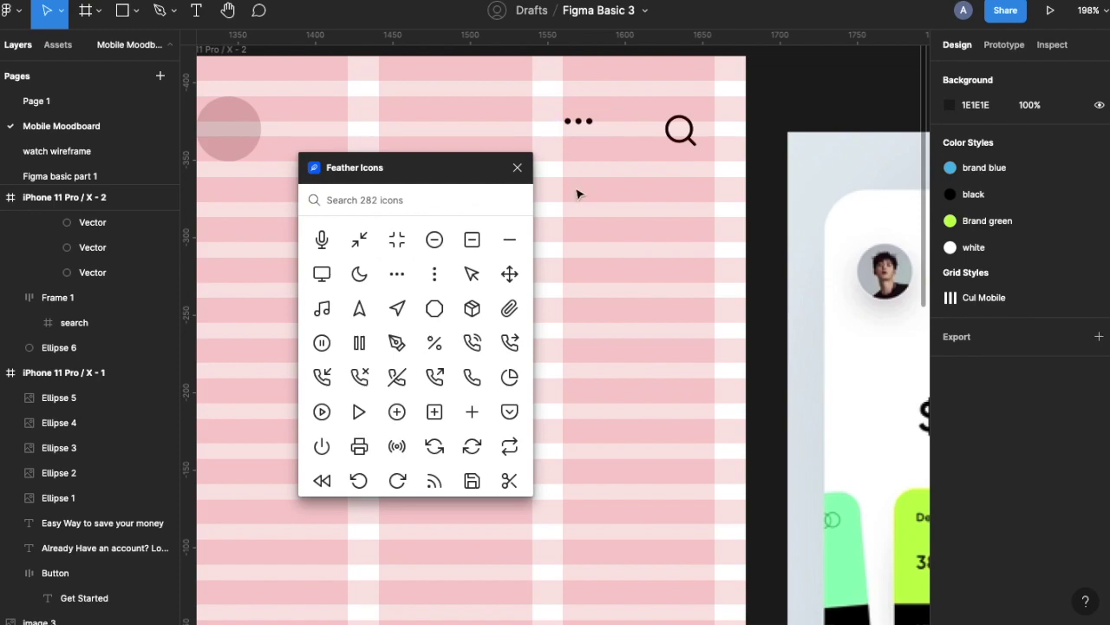
{"action": "left_click", "coordinate": [517, 167]}
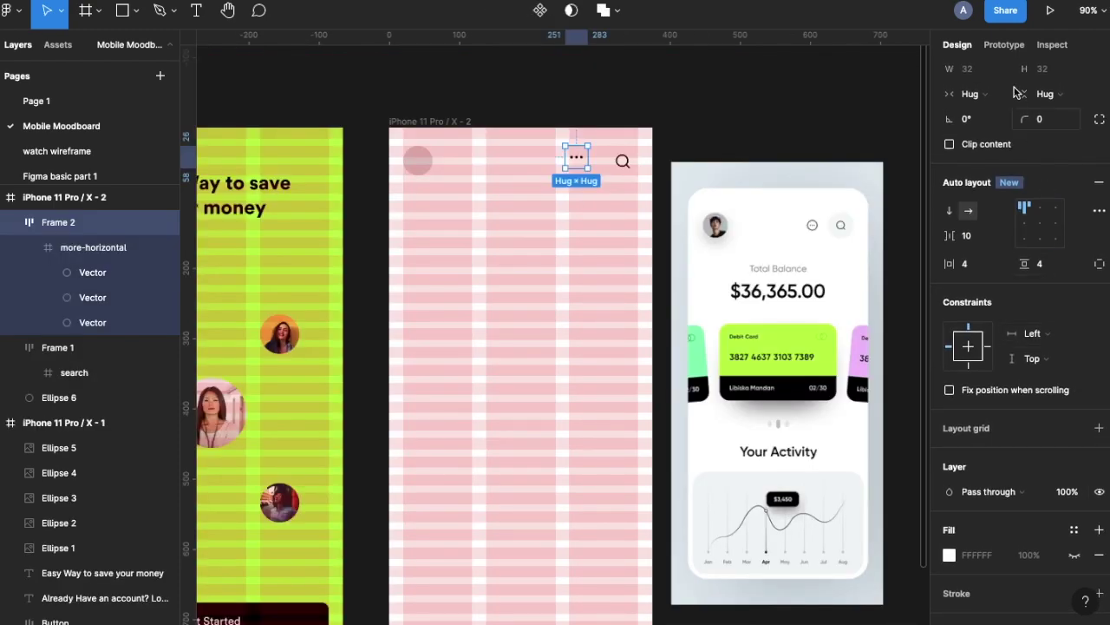
Step: Give the three-dot icon's frame a corner radius of 42 and an inside stroke in 8F8F8F with weight 3
{"action": "left_click", "coordinate": [1045, 128]}
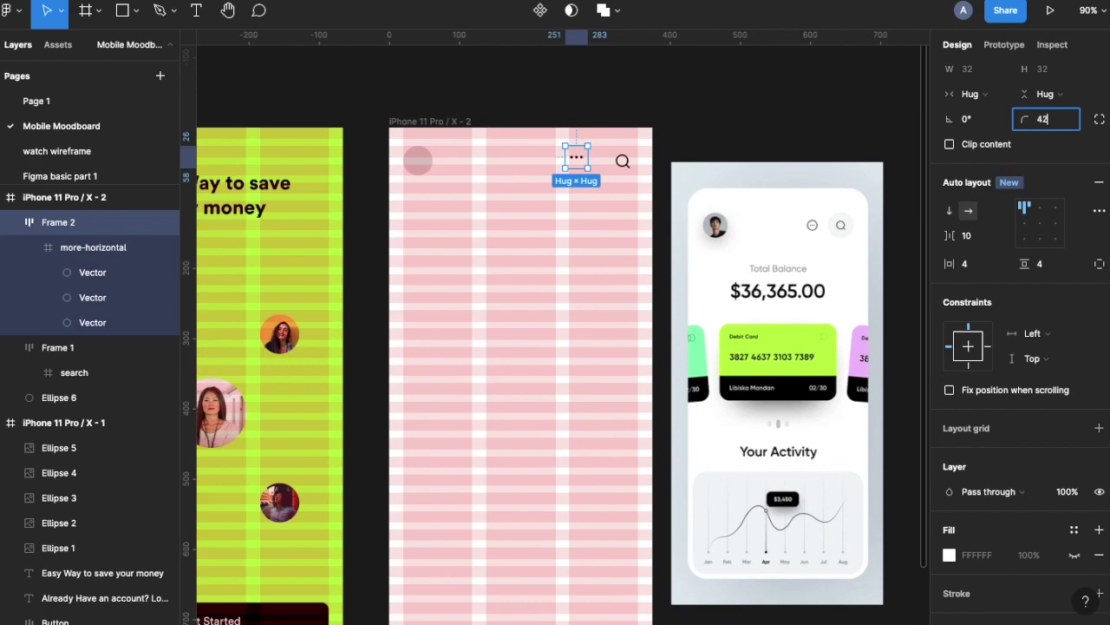
{"action": "scroll", "coordinate": [954, 308], "scroll_direction": "down", "scroll_amount": 3}
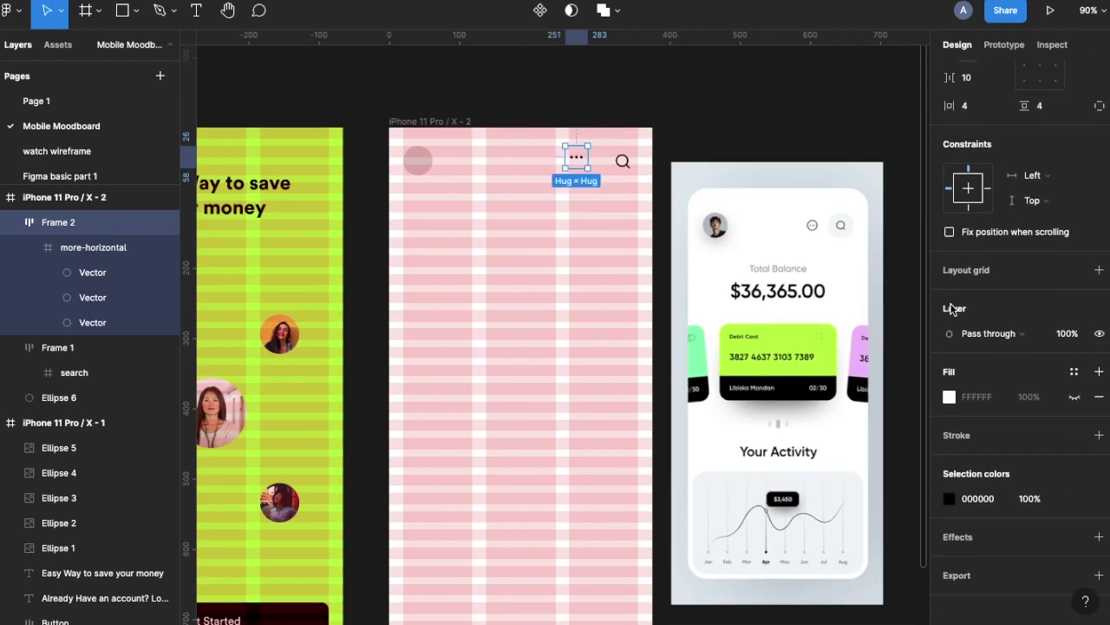
{"action": "left_click", "coordinate": [1073, 436]}
{"action": "left_click", "coordinate": [1099, 435]}
{"action": "left_click", "coordinate": [1099, 435]}
{"action": "left_click", "coordinate": [949, 460]}
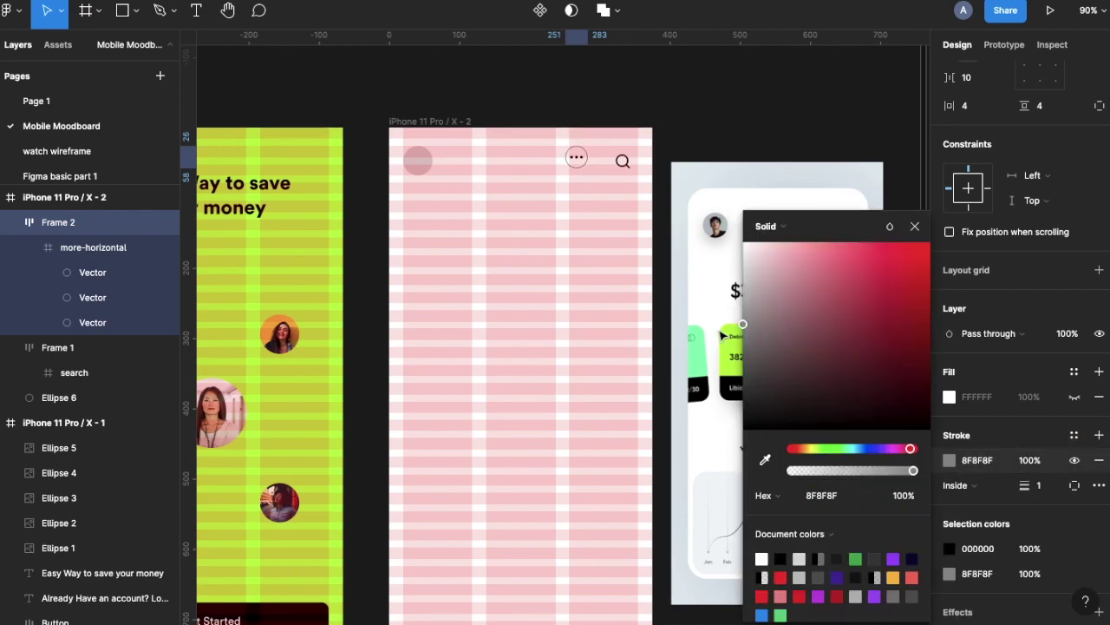
{"action": "left_click_drag", "start_coordinate": [877, 217], "coordinate": [629, 289]}
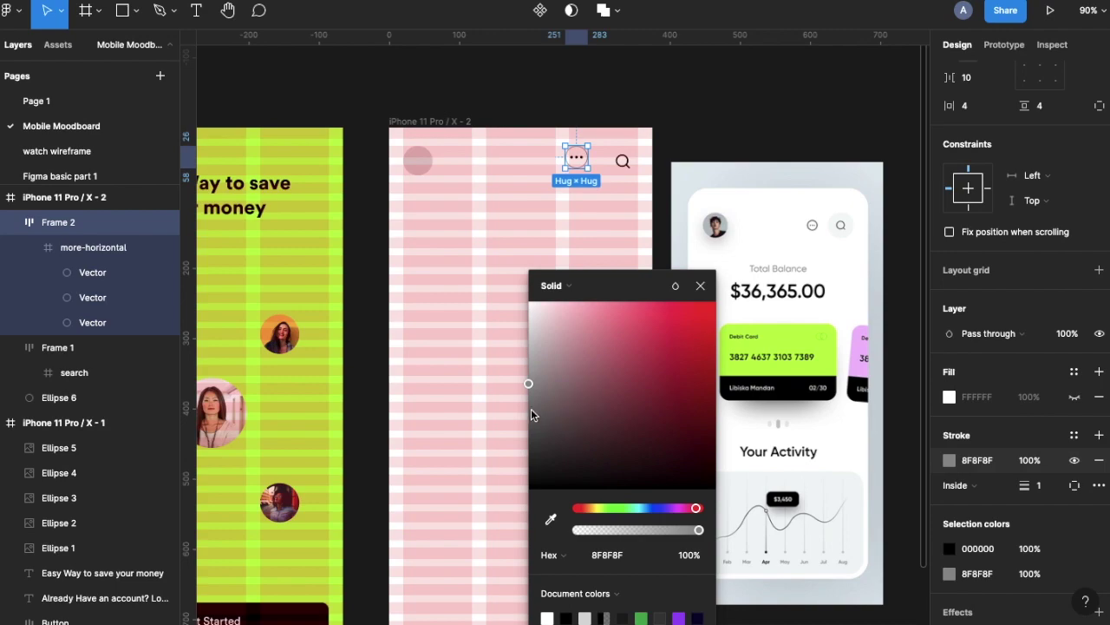
{"action": "left_click", "coordinate": [701, 286]}
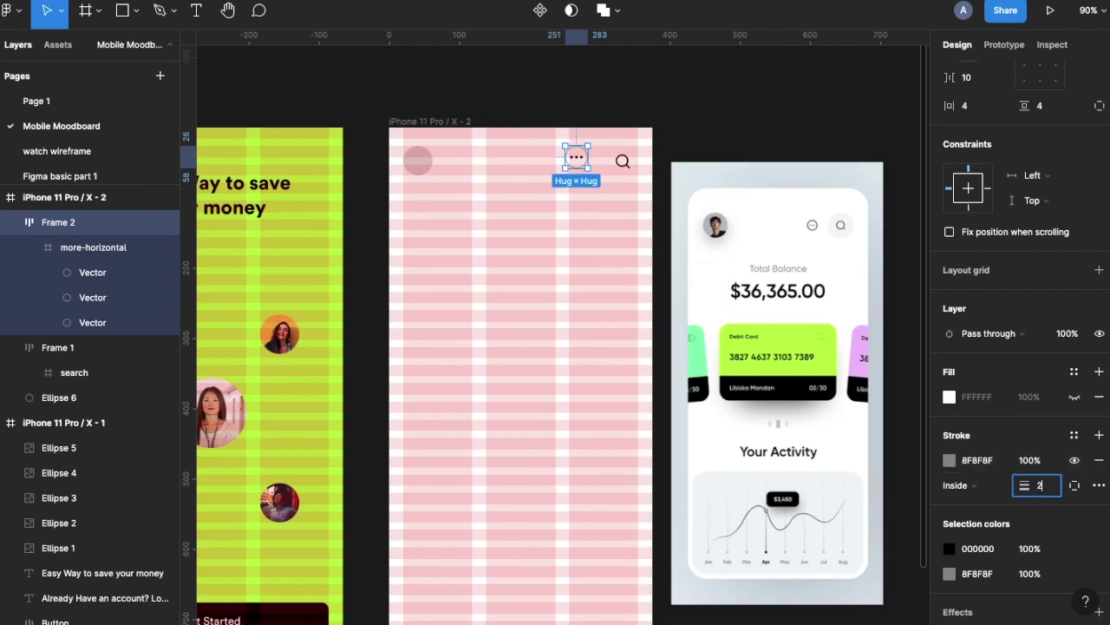
{"action": "type", "text": "3"}
{"action": "key", "text": "Return"}
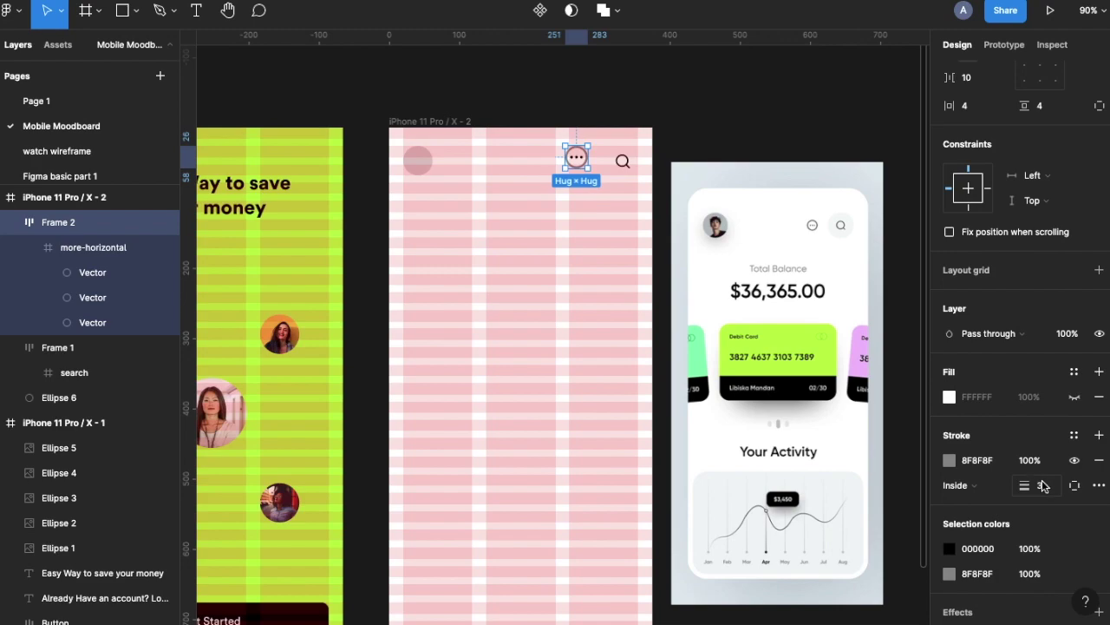
Step: Recolor the three dots to the stroke's 8F8F8F and move their frame to X 263, Y 31
{"action": "left_click", "coordinate": [979, 469]}
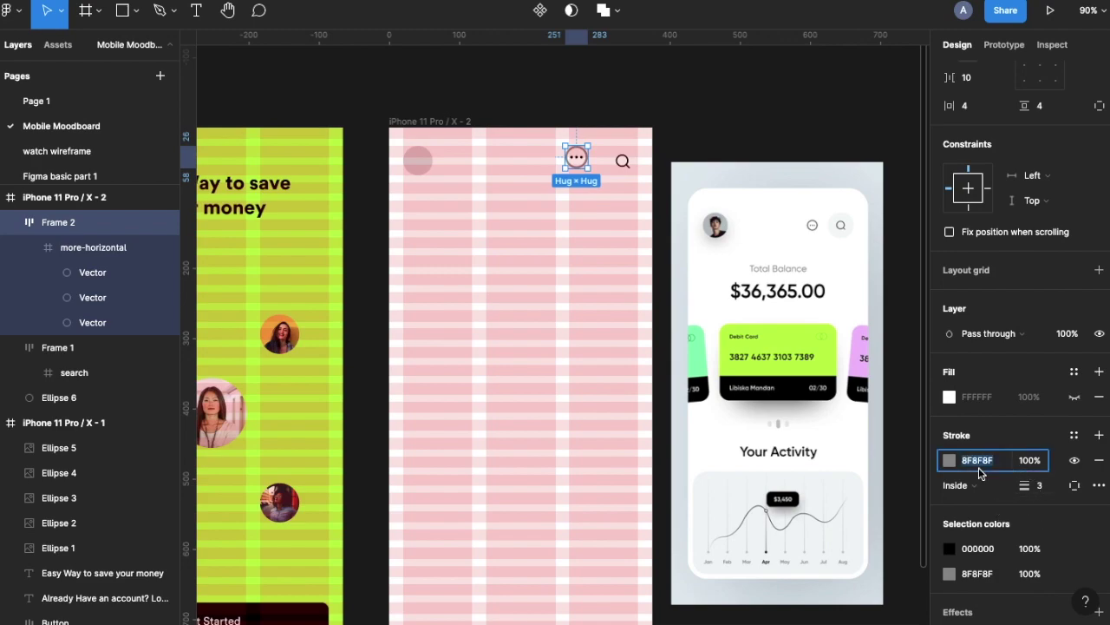
{"action": "type", "text": "8F8F8F"}
{"action": "key", "text": "Return"}
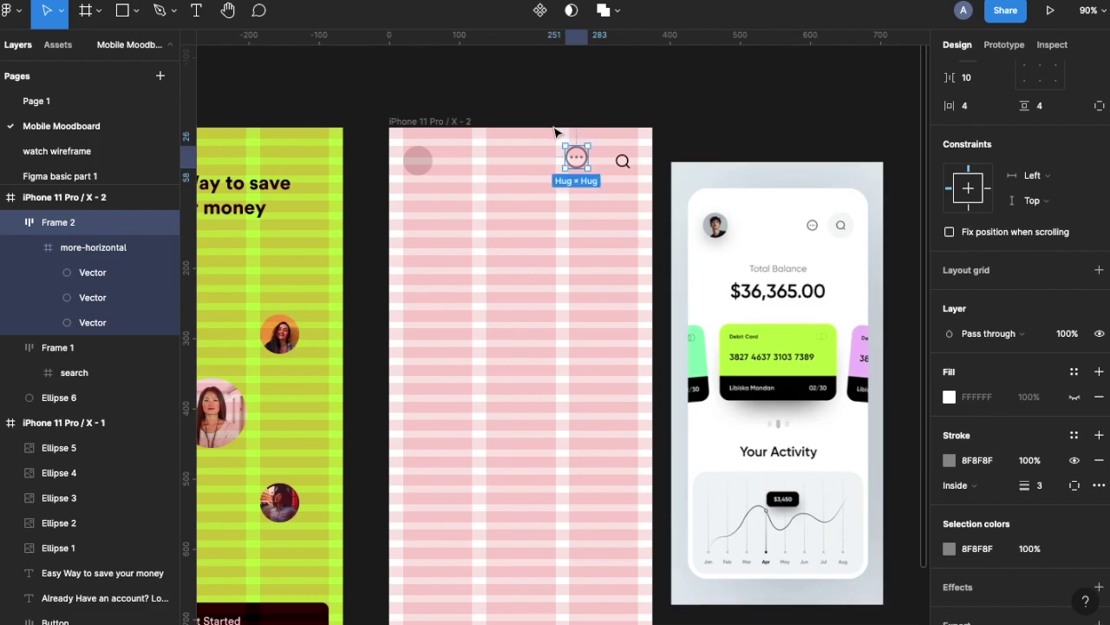
{"action": "left_click_drag", "start_coordinate": [577, 162], "coordinate": [589, 165]}
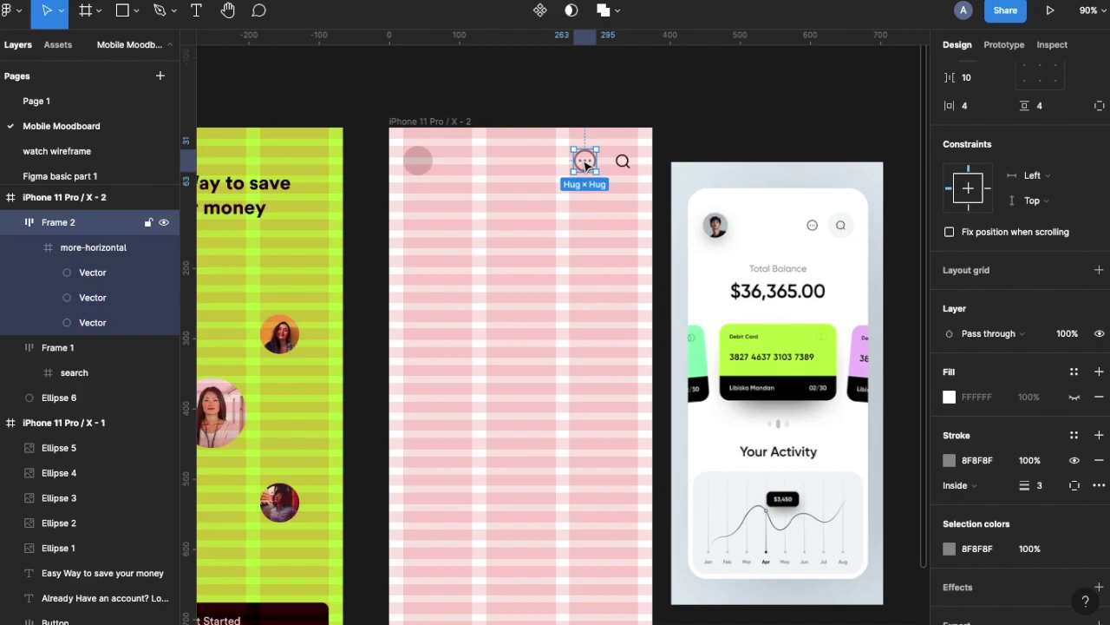
Step: Try reducing the height of the more-horizontal icon inside its circular frame to 20, and undo the change
{"action": "scroll", "coordinate": [589, 166], "scroll_direction": "up", "scroll_amount": 5}
{"action": "scroll", "coordinate": [589, 166], "scroll_direction": "down", "scroll_amount": 4}
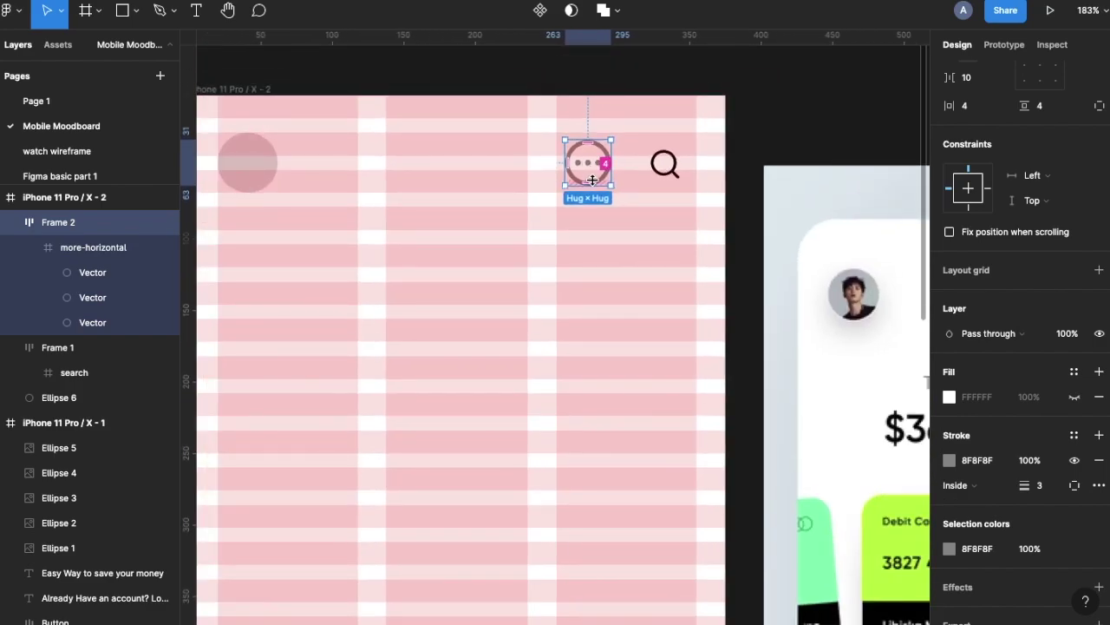
{"action": "double_click", "coordinate": [589, 163]}
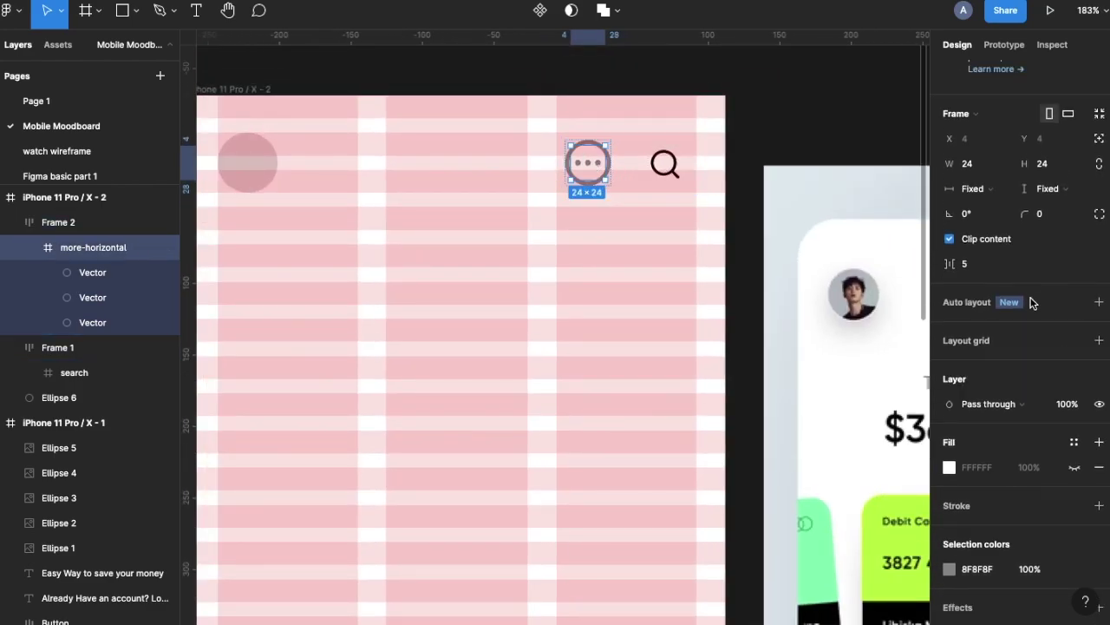
{"action": "left_click", "coordinate": [1045, 259]}
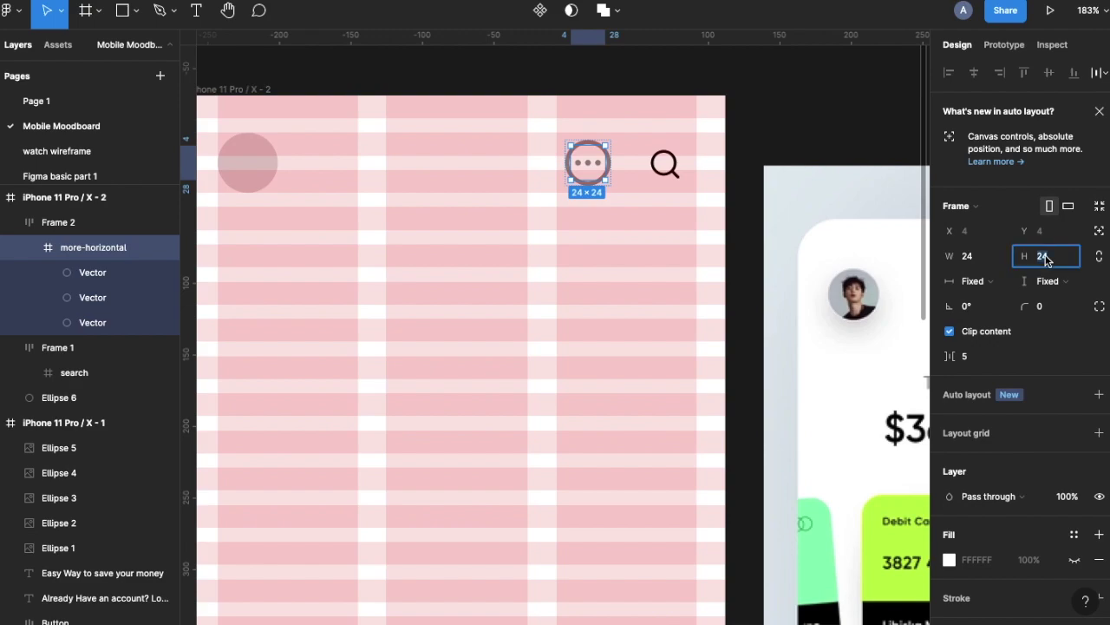
{"action": "type", "text": "20"}
{"action": "key", "text": "Return"}
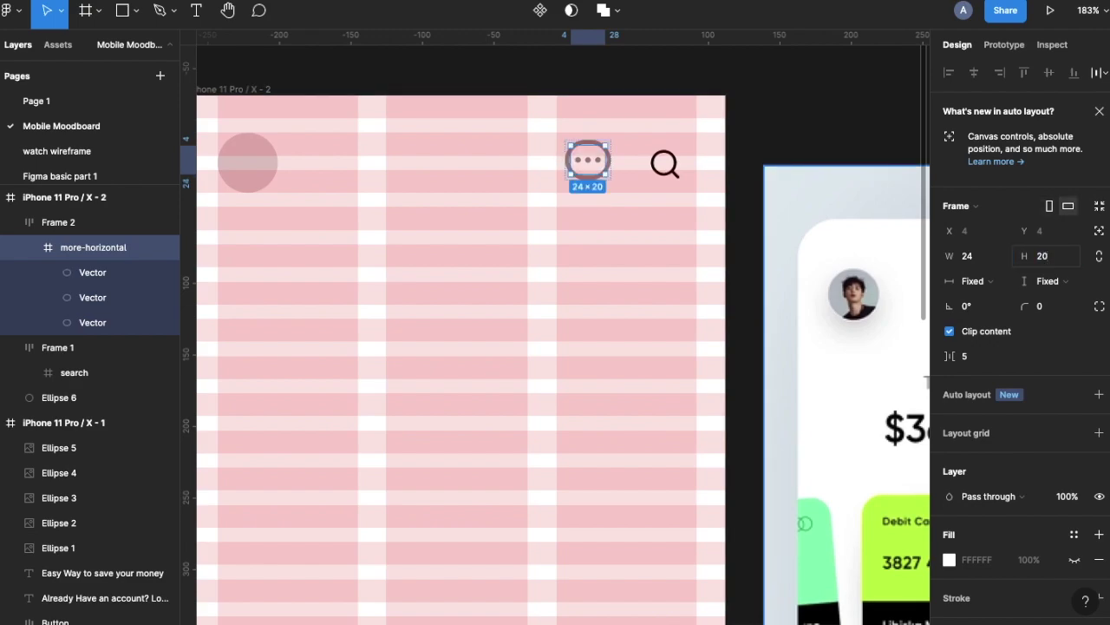
{"action": "left_click", "coordinate": [1002, 259]}
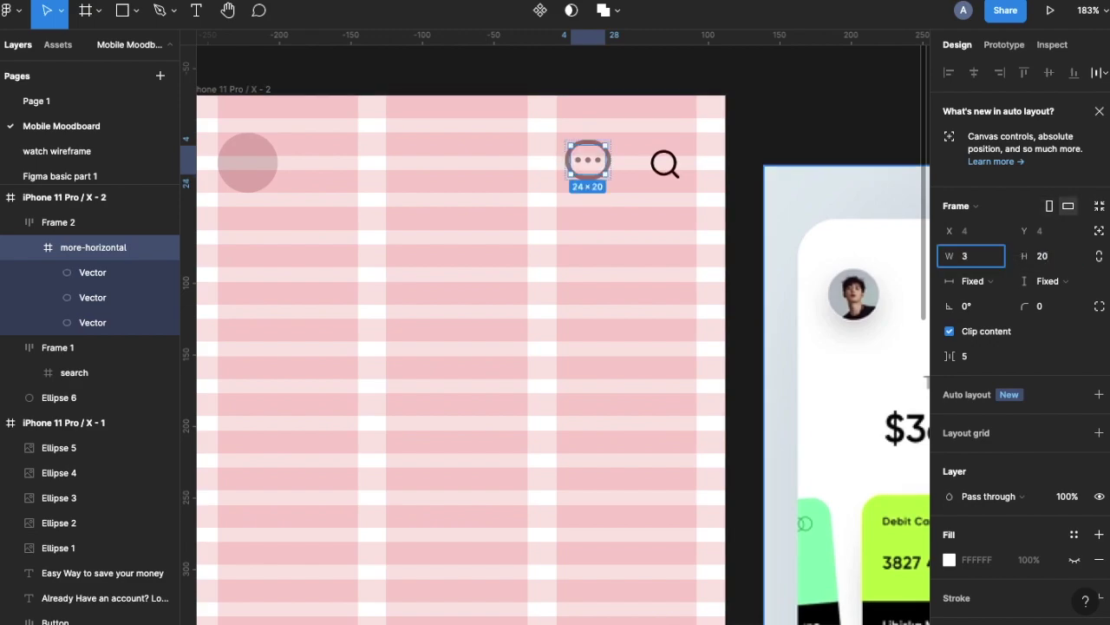
{"action": "type", "text": "3"}
{"action": "key", "text": "Escape"}
{"action": "key", "text": "ctrl+z"}
Step: Resize the more-horizontal icon inside its circular frame to 18 × 18
{"action": "left_click", "coordinate": [1060, 260]}
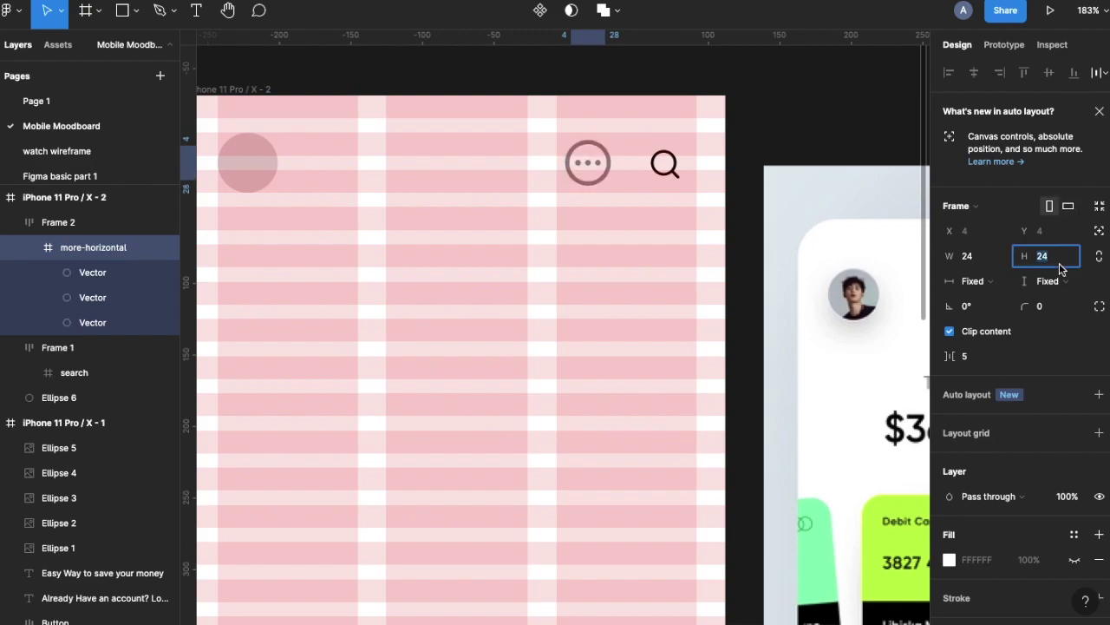
{"action": "type", "text": "18"}
{"action": "key", "text": "Return"}
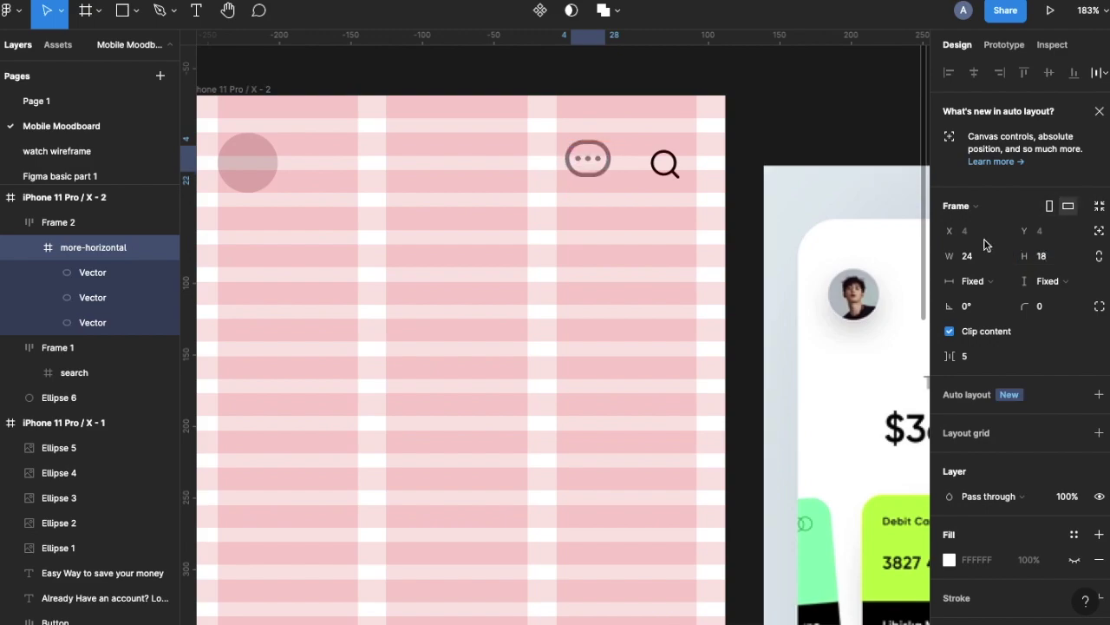
{"action": "left_click", "coordinate": [968, 256]}
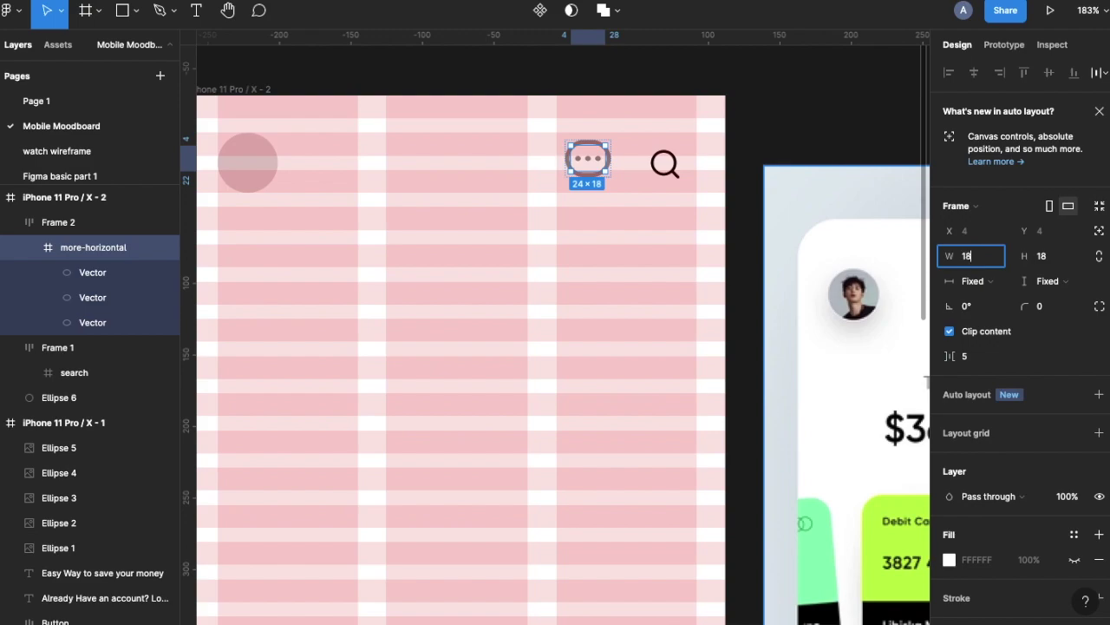
{"action": "key", "text": "Return"}
Step: Set the circular icon frame's stroke weight to 2 and move the frame closer to the search icon, vertically level with it
{"action": "scroll", "coordinate": [555, 200], "scroll_direction": "down", "scroll_amount": 5}
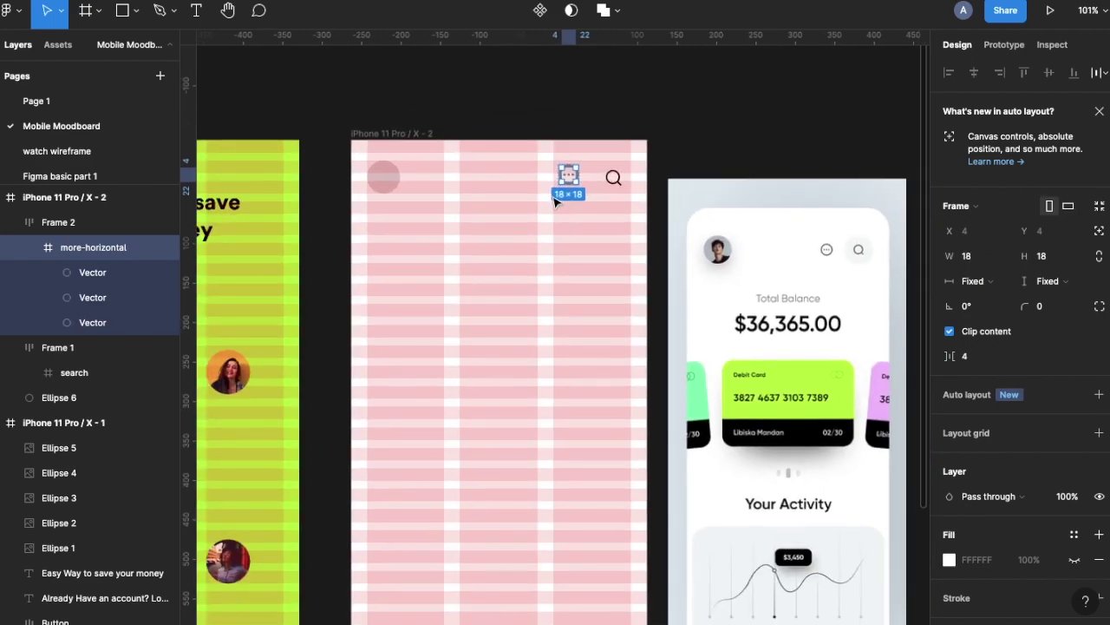
{"action": "scroll", "coordinate": [555, 199], "scroll_direction": "right", "scroll_amount": 1}
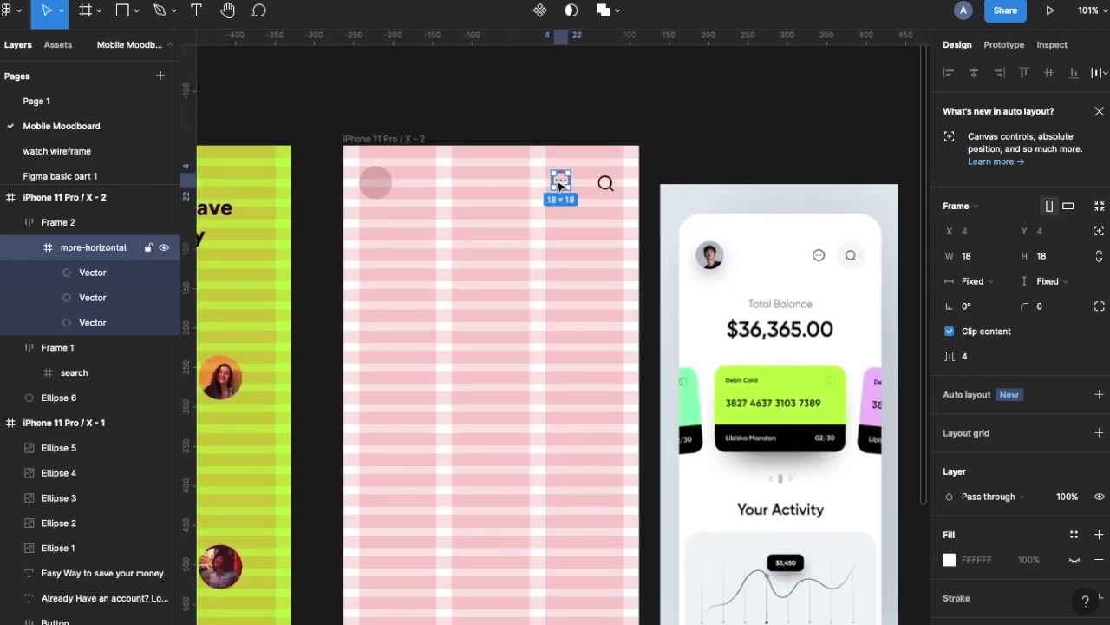
{"action": "scroll", "coordinate": [1021, 466], "scroll_direction": "down", "scroll_amount": 4}
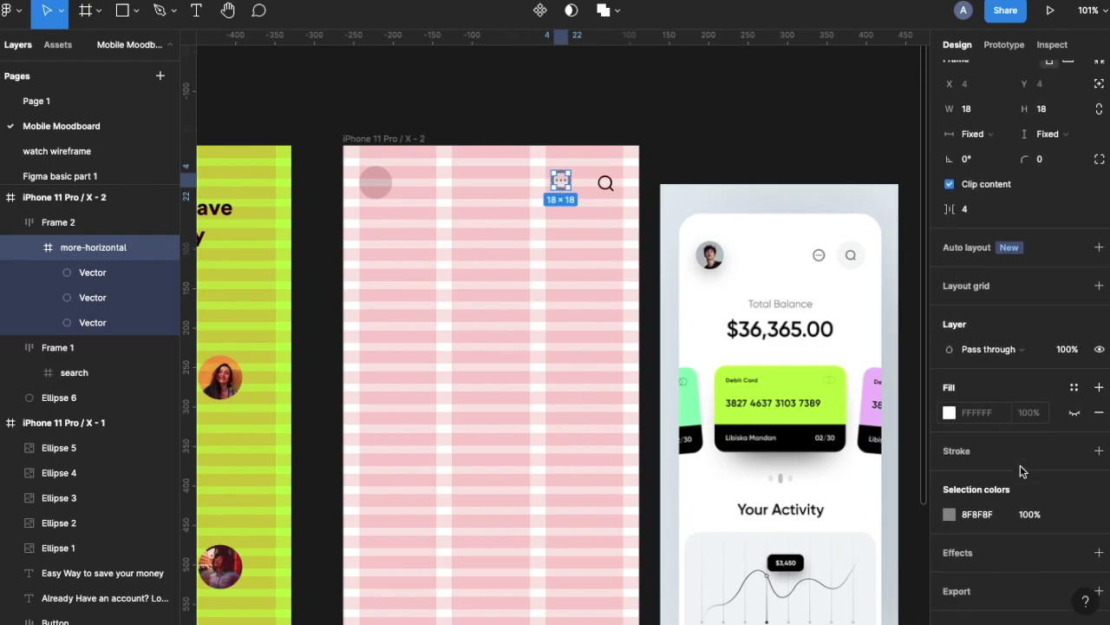
{"action": "left_click", "coordinate": [509, 245]}
{"action": "left_click", "coordinate": [560, 180]}
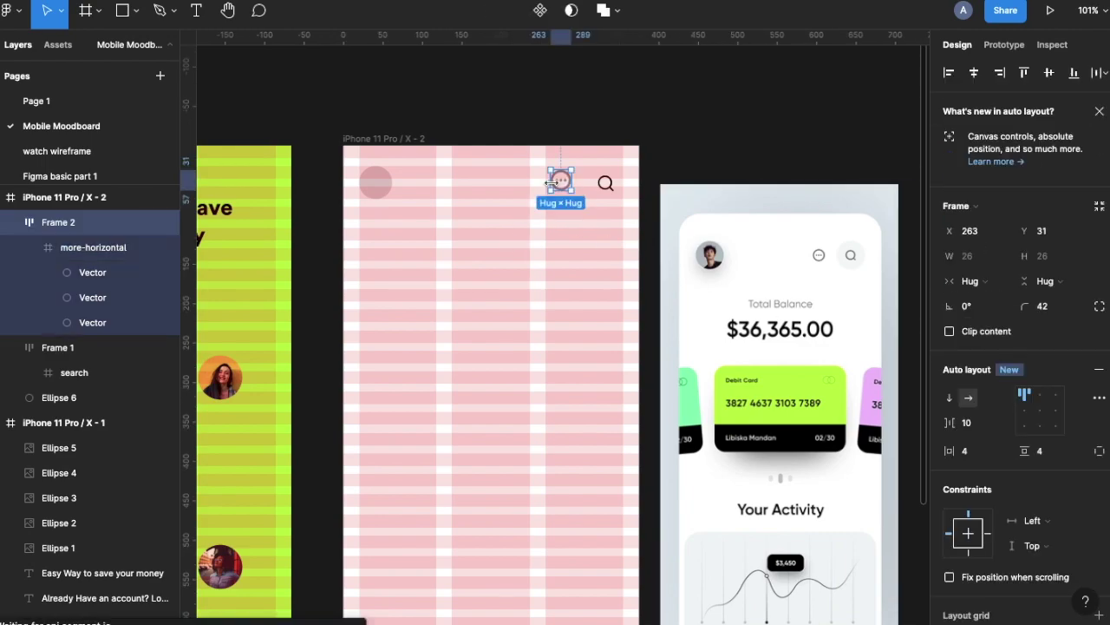
{"action": "scroll", "coordinate": [1030, 382], "scroll_direction": "down", "scroll_amount": 3}
{"action": "scroll", "coordinate": [1058, 519], "scroll_direction": "down", "scroll_amount": 5}
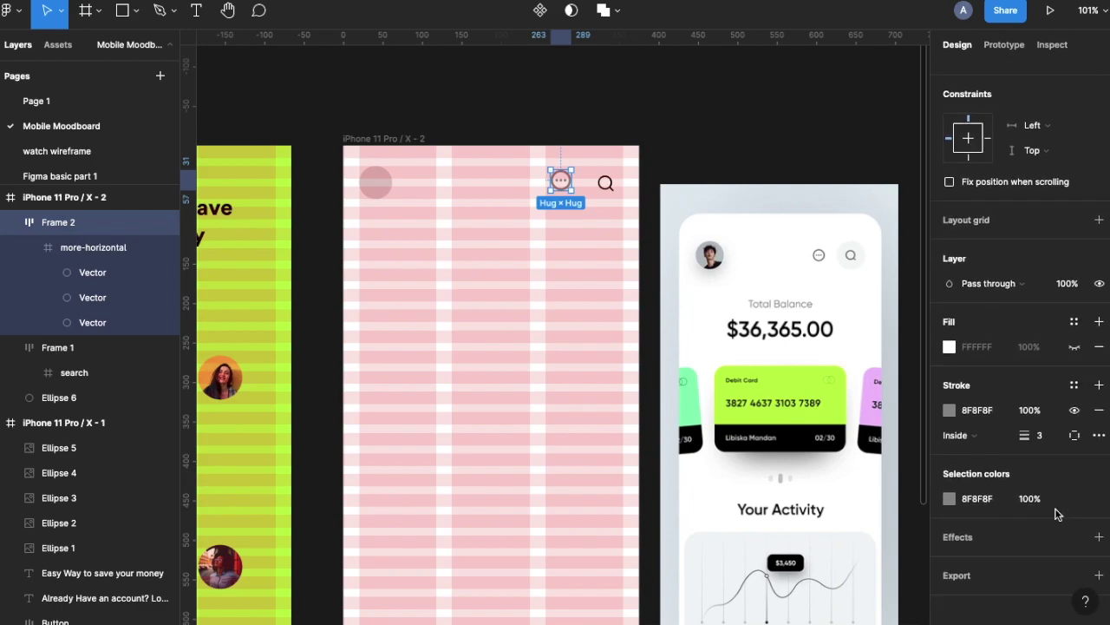
{"action": "left_click", "coordinate": [1044, 441]}
{"action": "type", "text": "2"}
{"action": "key", "text": "Return"}
{"action": "key", "text": "Escape"}
{"action": "left_click", "coordinate": [562, 180]}
{"action": "left_click_drag", "start_coordinate": [561, 185], "coordinate": [573, 189]}
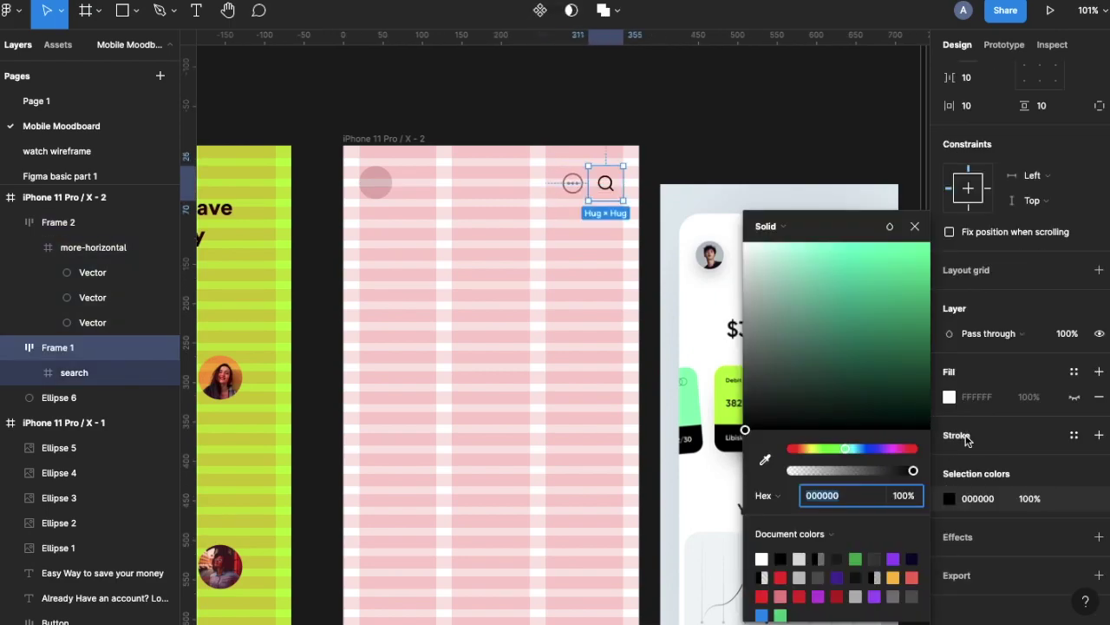
Step: Add a fill to the search icon's frame and sample its color F5F8F7 from the reference design's search button
{"action": "type", "text": "FFFFFF"}
{"action": "key", "text": "Return"}
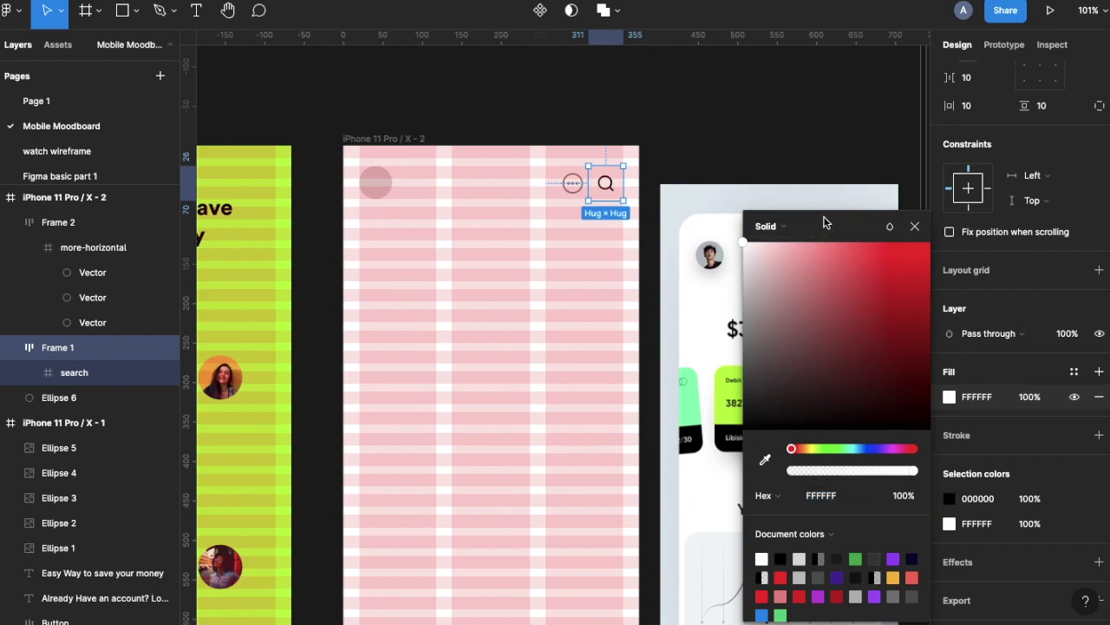
{"action": "left_click_drag", "start_coordinate": [800, 240], "coordinate": [449, 244]}
{"action": "left_click", "coordinate": [391, 480]}
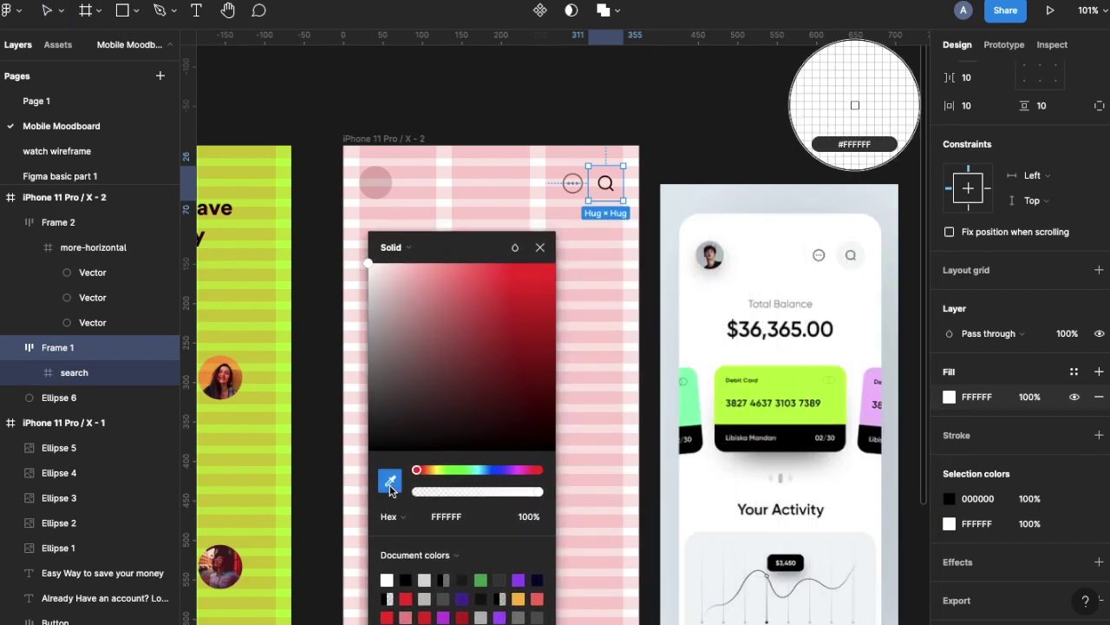
{"action": "left_click", "coordinate": [848, 268]}
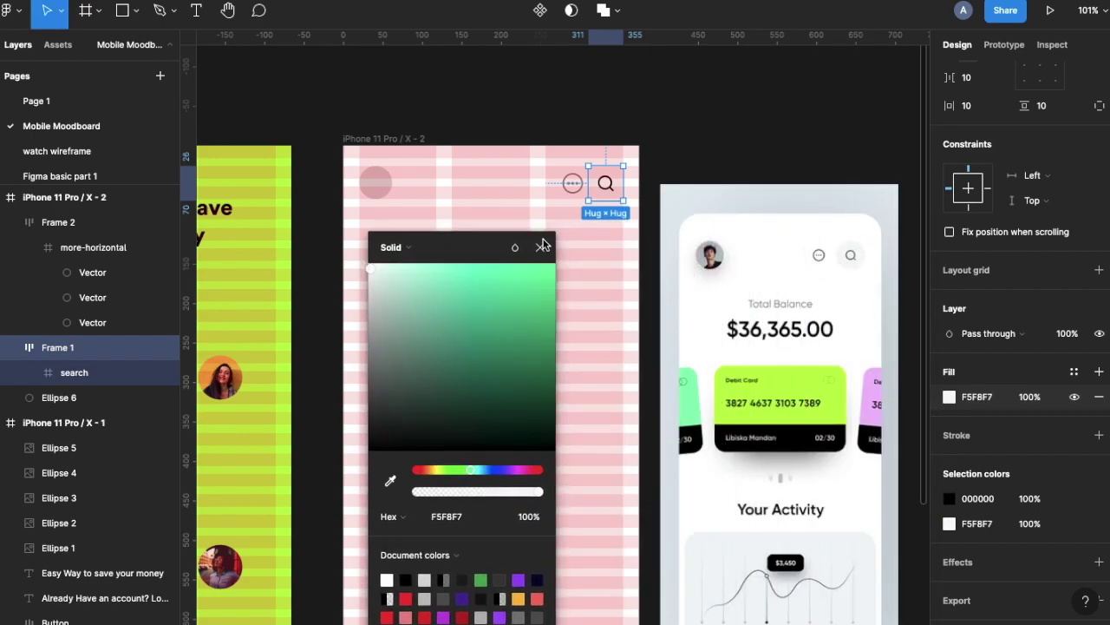
Step: Recolor the search icon by sampling the gray 6C6F6E from the search icon in the reference design
{"action": "left_click", "coordinate": [949, 497]}
{"action": "left_click_drag", "start_coordinate": [834, 232], "coordinate": [342, 186]}
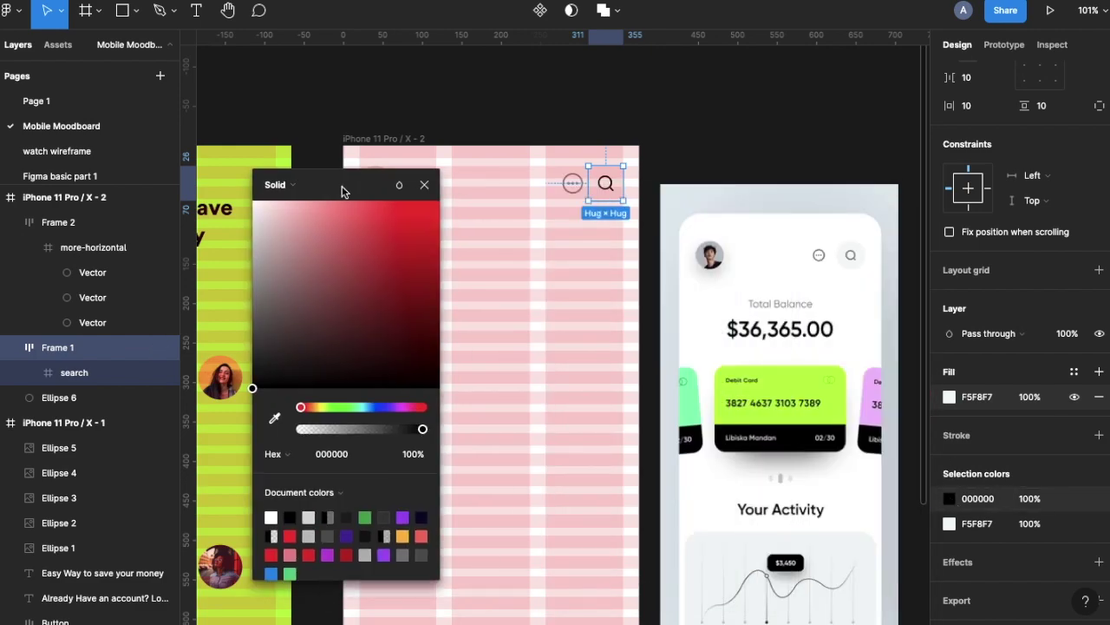
{"action": "left_click", "coordinate": [274, 417]}
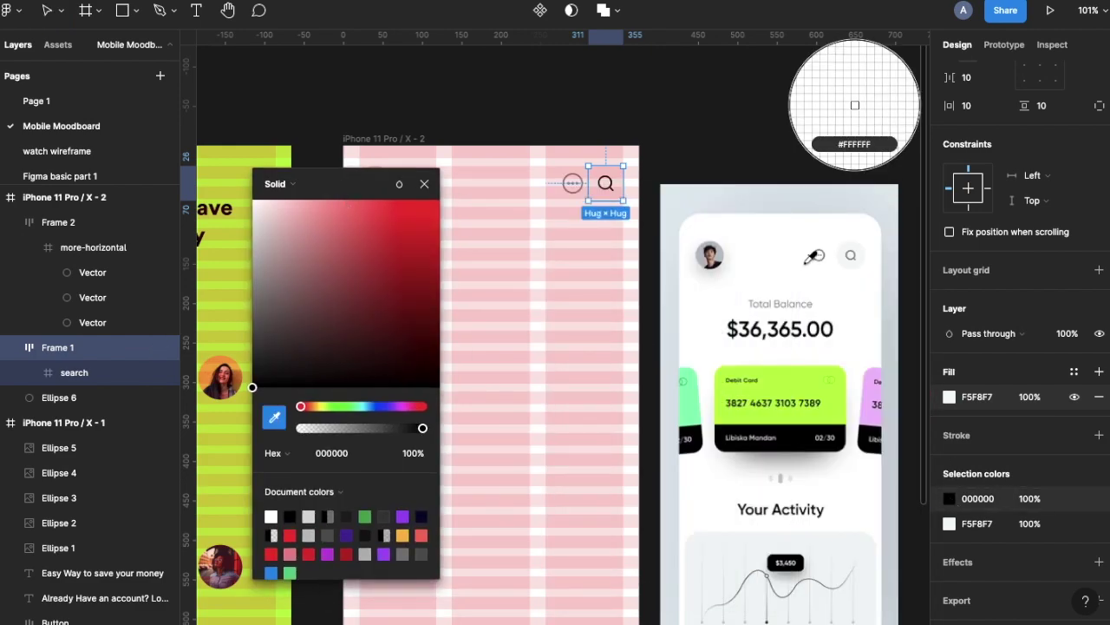
{"action": "left_click", "coordinate": [854, 260]}
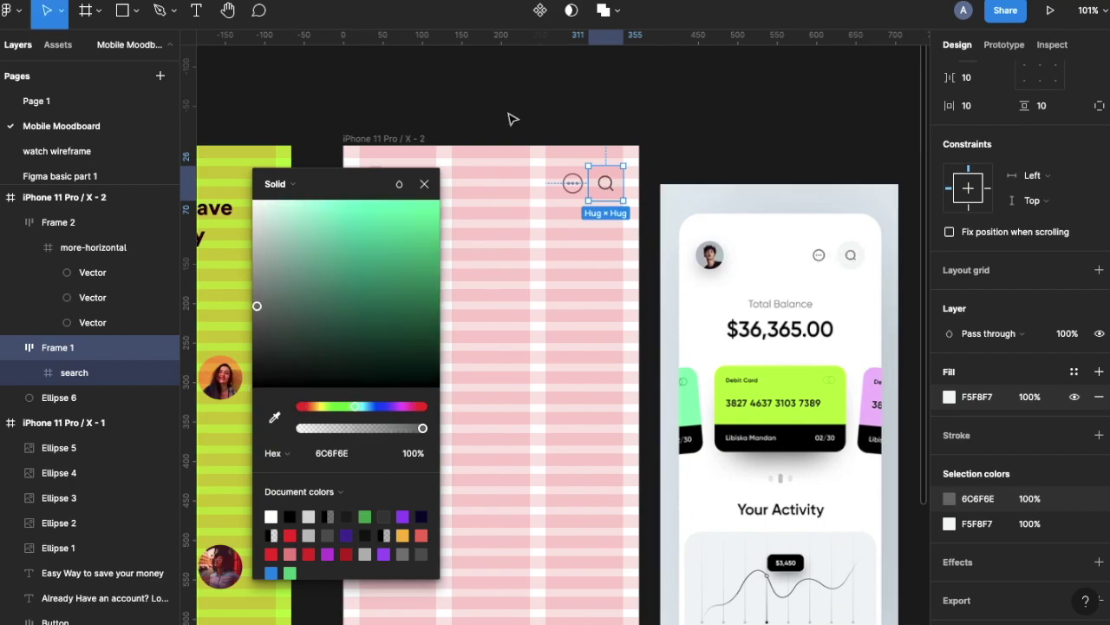
{"action": "left_click", "coordinate": [589, 246]}
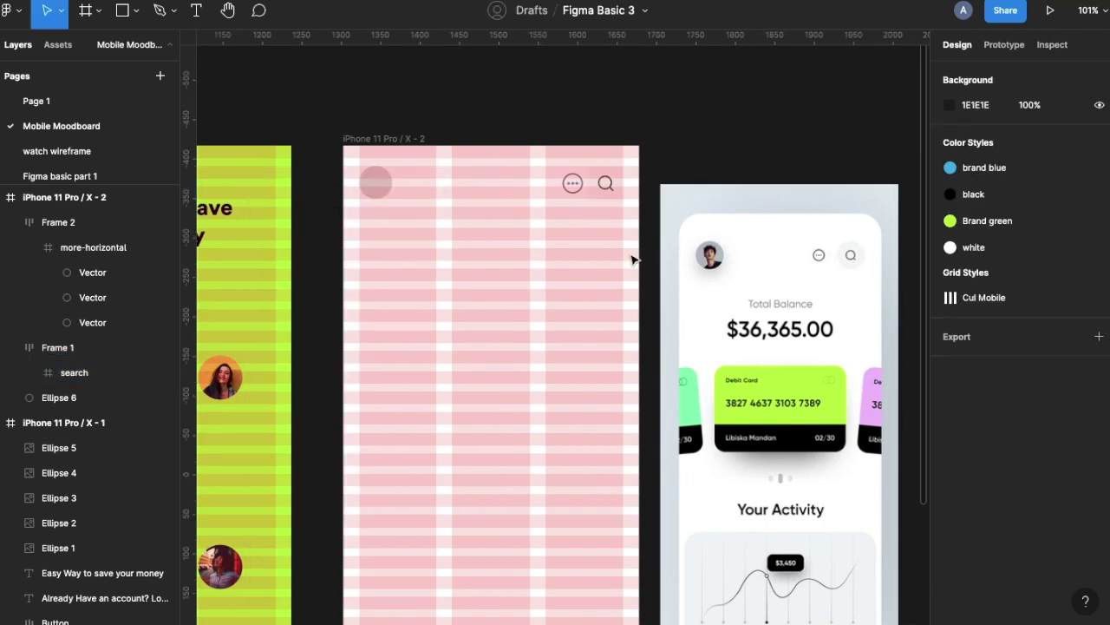
Step: Set the corner radius of the frame around the search icon to 42
{"action": "left_click", "coordinate": [606, 183]}
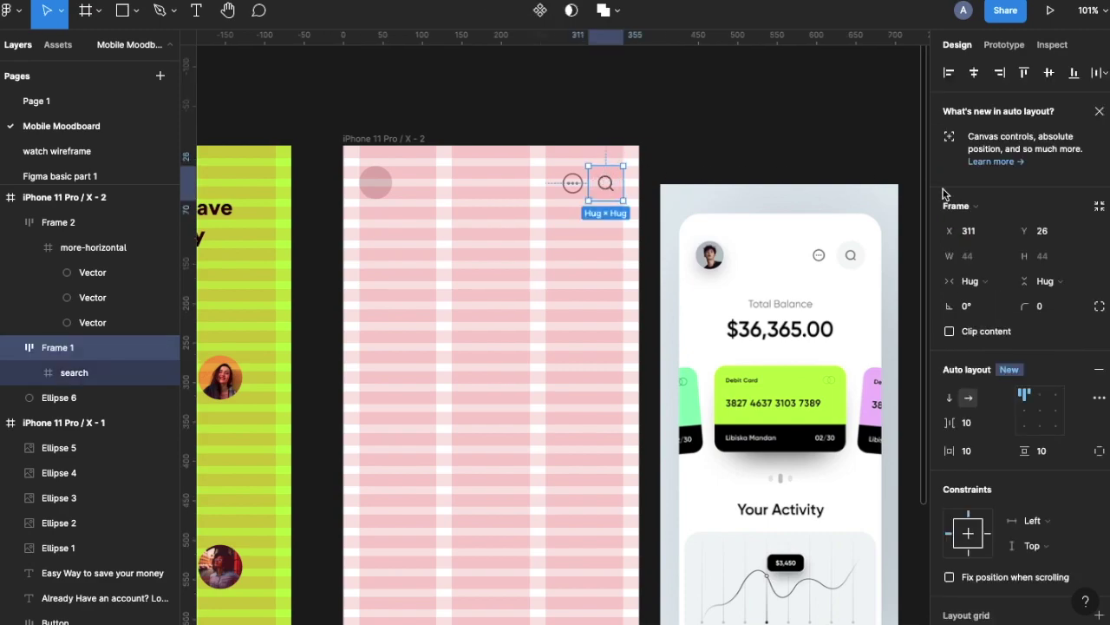
{"action": "left_click", "coordinate": [1051, 316]}
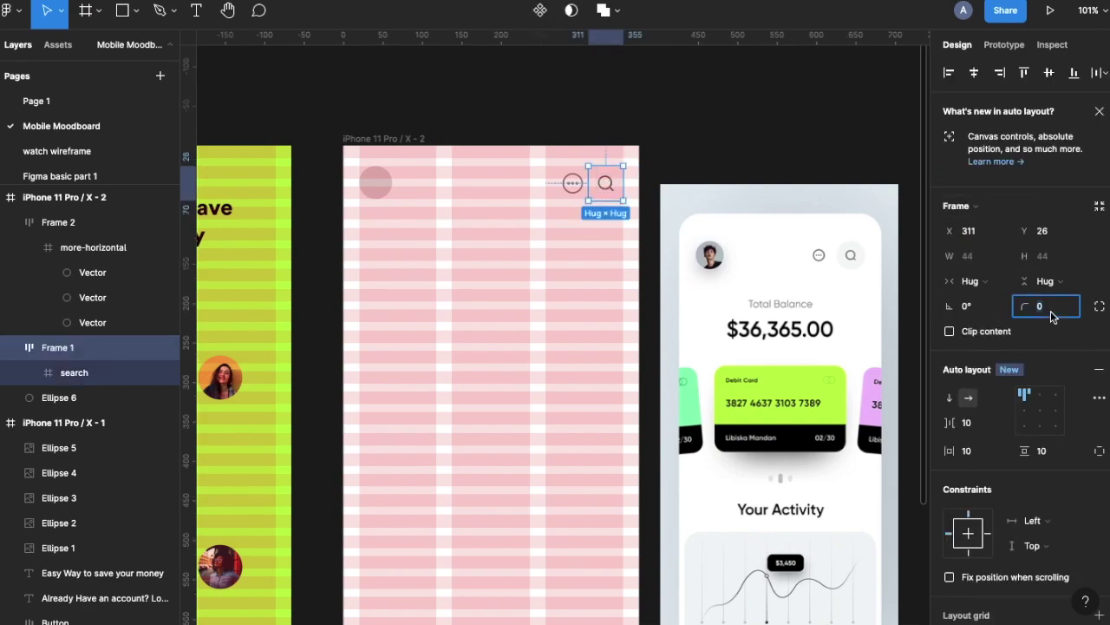
{"action": "type", "text": "42"}
{"action": "key", "text": "Return"}
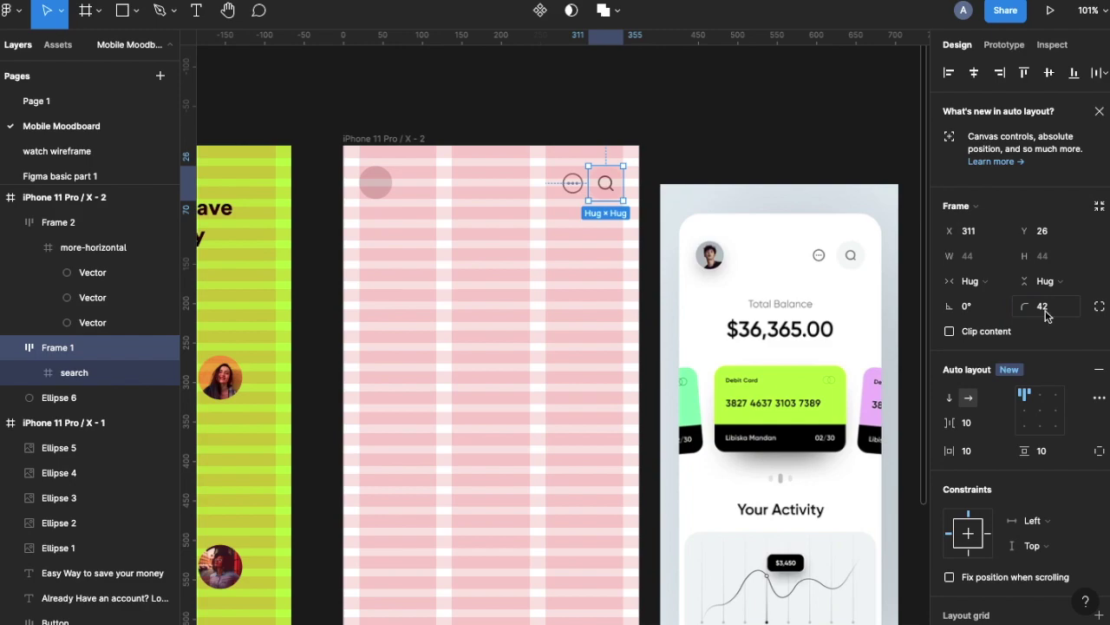
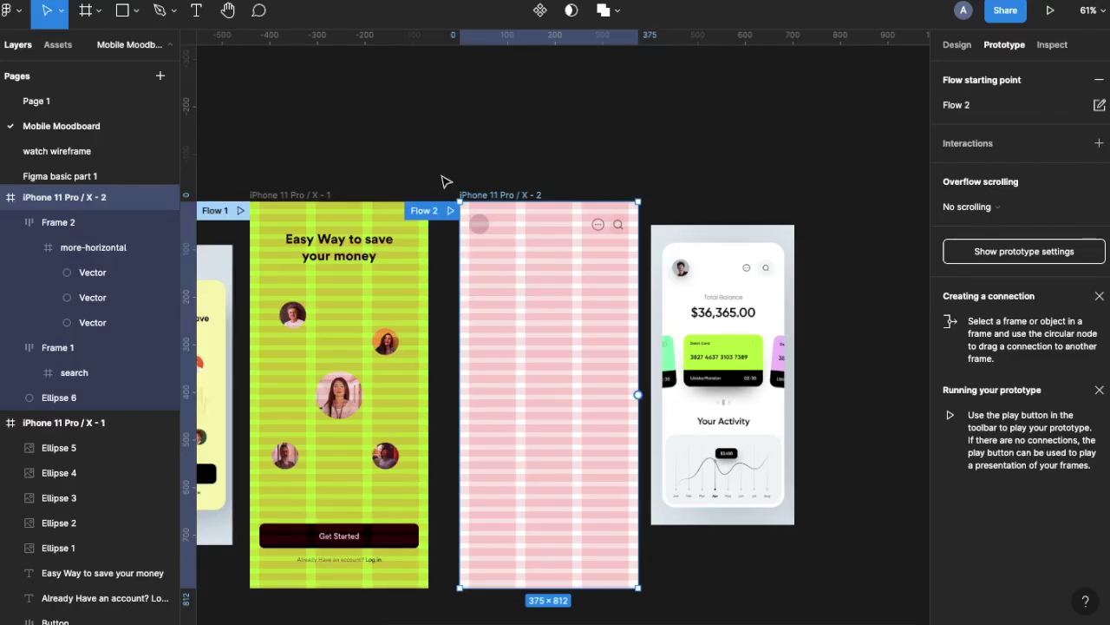
Step: Copy the onboarding screen's heading into the upper middle of the dashboard screen and change its text to $40,0000
{"action": "scroll", "coordinate": [553, 339], "scroll_direction": "up", "scroll_amount": 5}
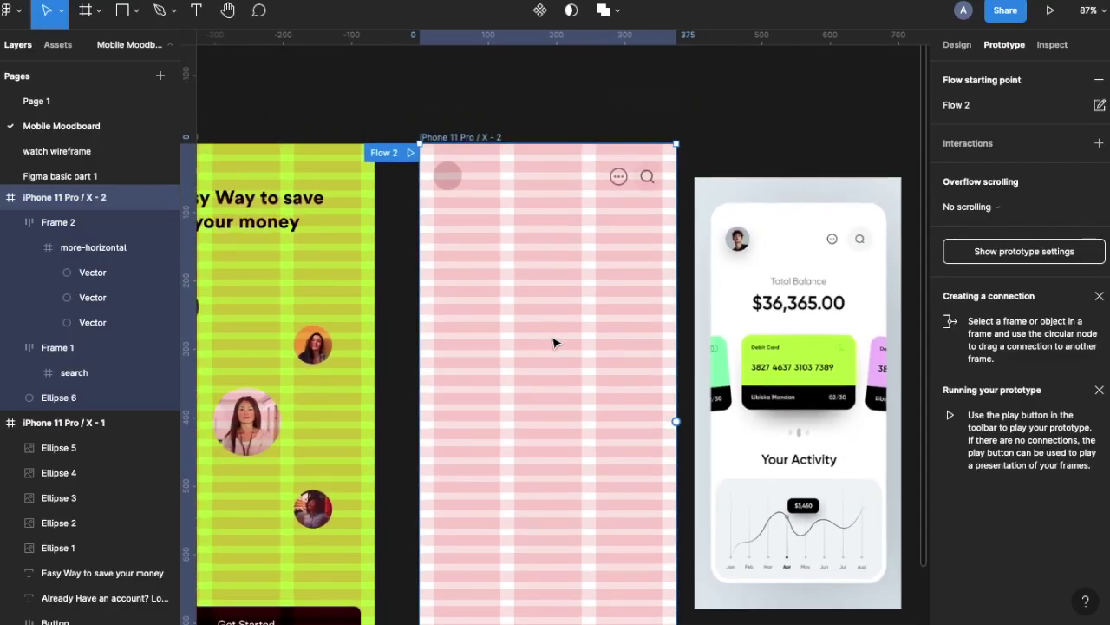
{"action": "left_click_drag", "start_coordinate": [282, 227], "coordinate": [562, 335]}
{"action": "double_click", "coordinate": [563, 336]}
{"action": "type", "text": "$"}
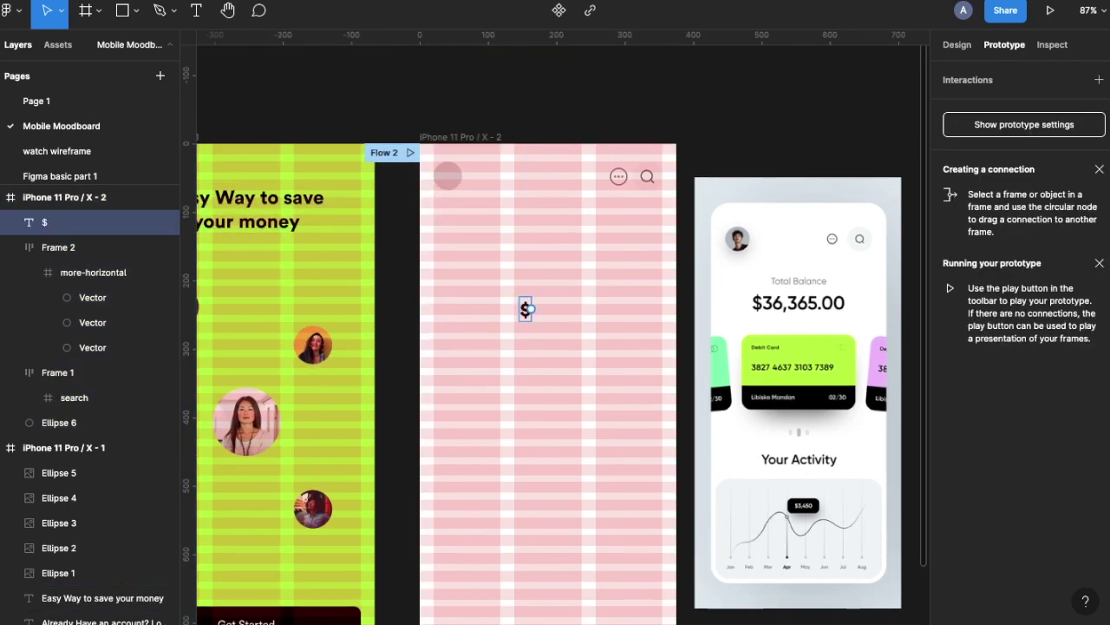
{"action": "type", "text": "40,0000"}
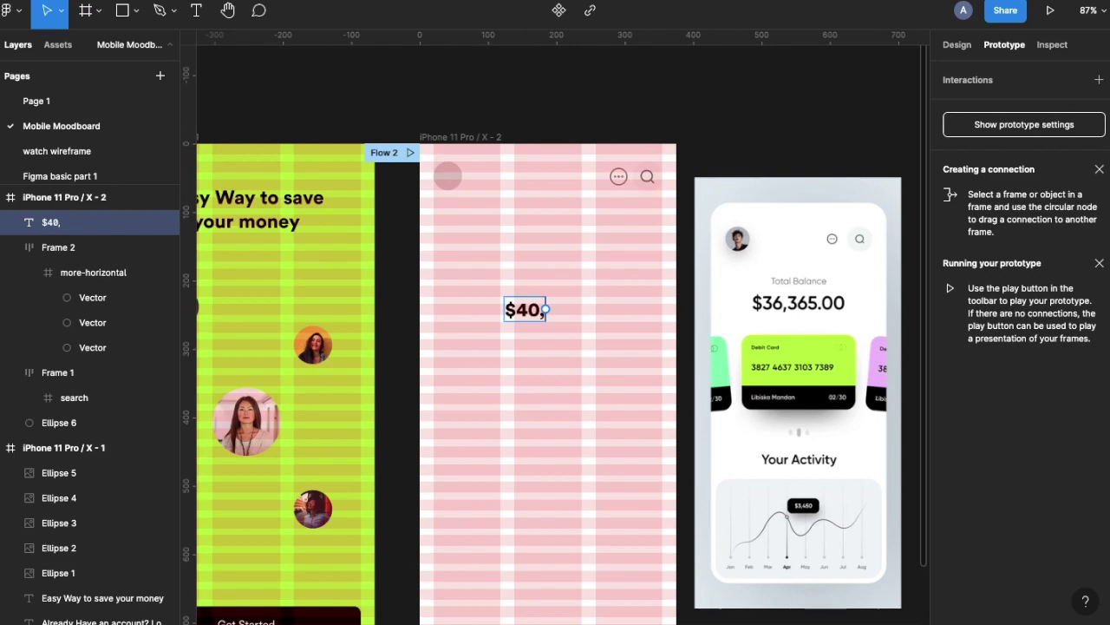
{"action": "key", "text": "Escape"}
Step: Duplicate the amount text directly above itself and change the copy to "Total Balance"
{"action": "left_click_drag", "start_coordinate": [516, 316], "coordinate": [547, 255]}
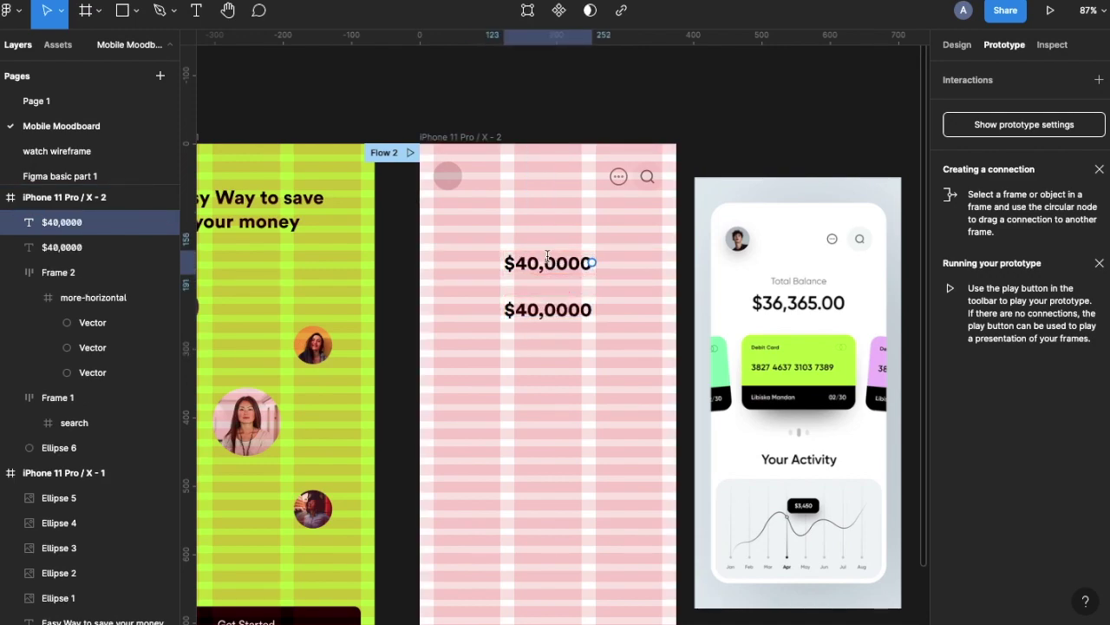
{"action": "double_click", "coordinate": [548, 255]}
{"action": "type", "text": "Total Balance"}
{"action": "key", "text": "Escape"}
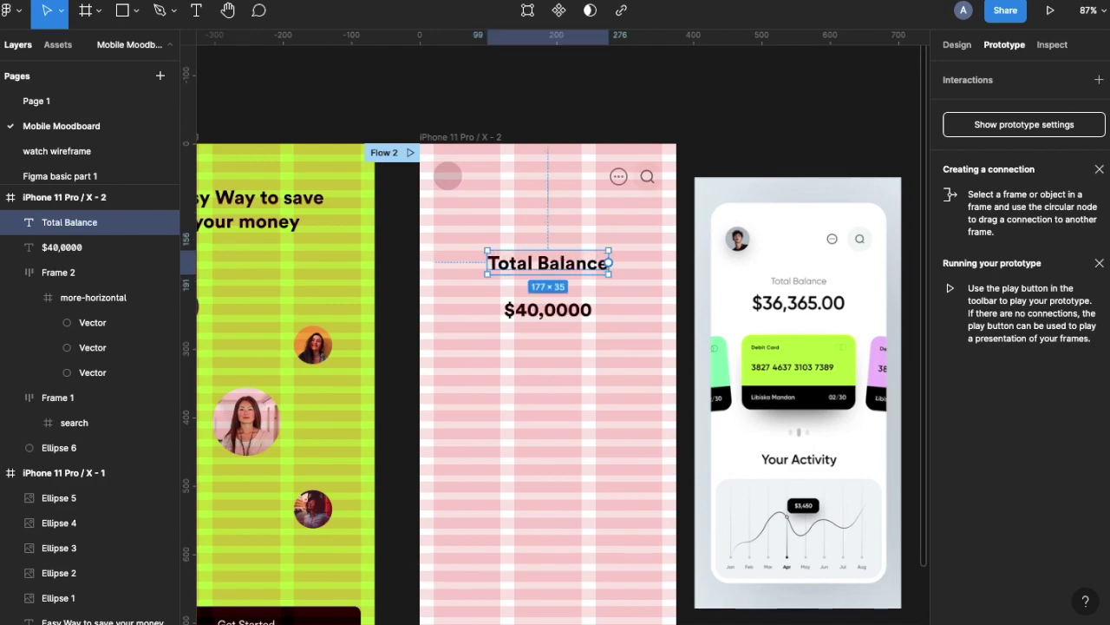
Step: Set the Total Balance label's font size to 18 and its weight to Book
{"action": "left_click", "coordinate": [956, 44]}
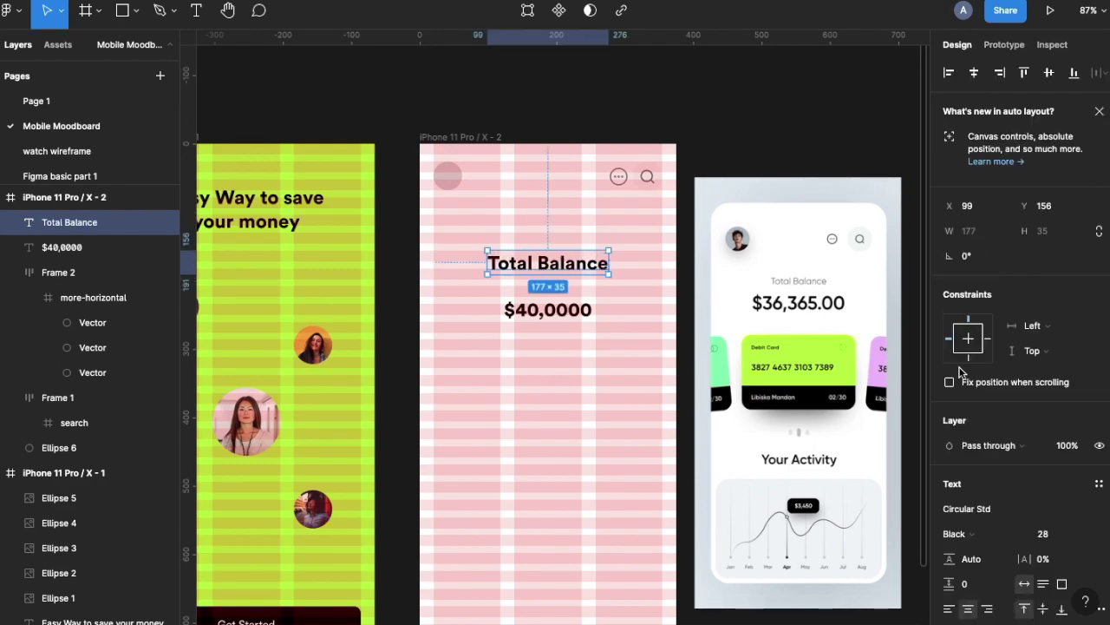
{"action": "scroll", "coordinate": [965, 440], "scroll_direction": "down", "scroll_amount": 3}
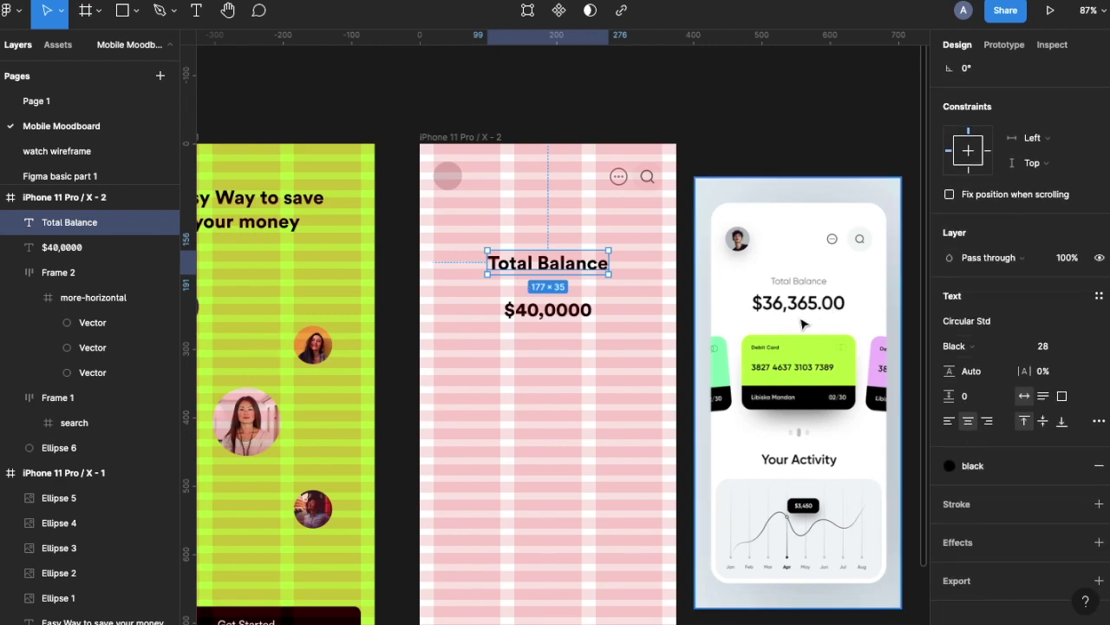
{"action": "left_click", "coordinate": [1048, 346]}
{"action": "type", "text": "20"}
{"action": "key", "text": "Return"}
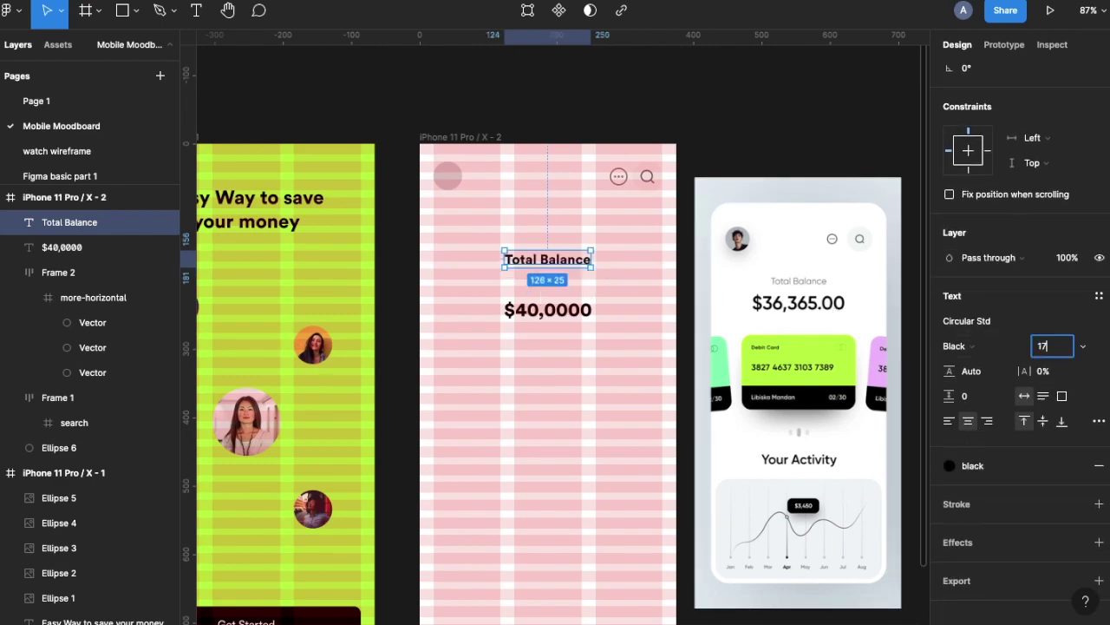
{"action": "key", "text": "Return"}
{"action": "left_click", "coordinate": [964, 350]}
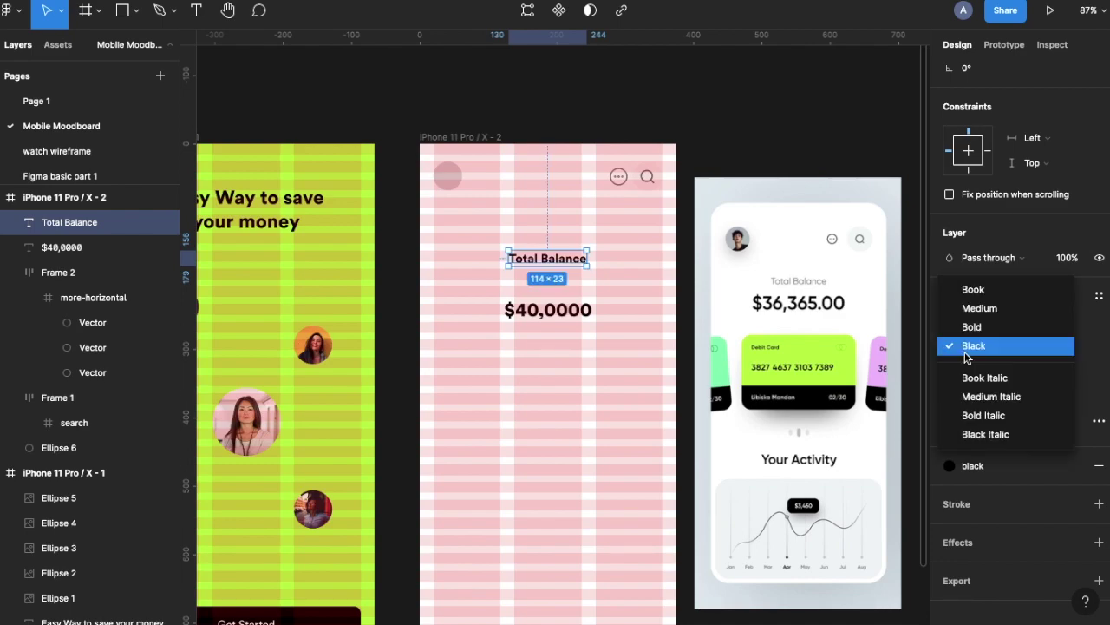
{"action": "left_click", "coordinate": [974, 289]}
Step: Detach the black color style from the Total Balance label and fill it with the document gray 7A7A7A
{"action": "left_click", "coordinate": [1021, 469]}
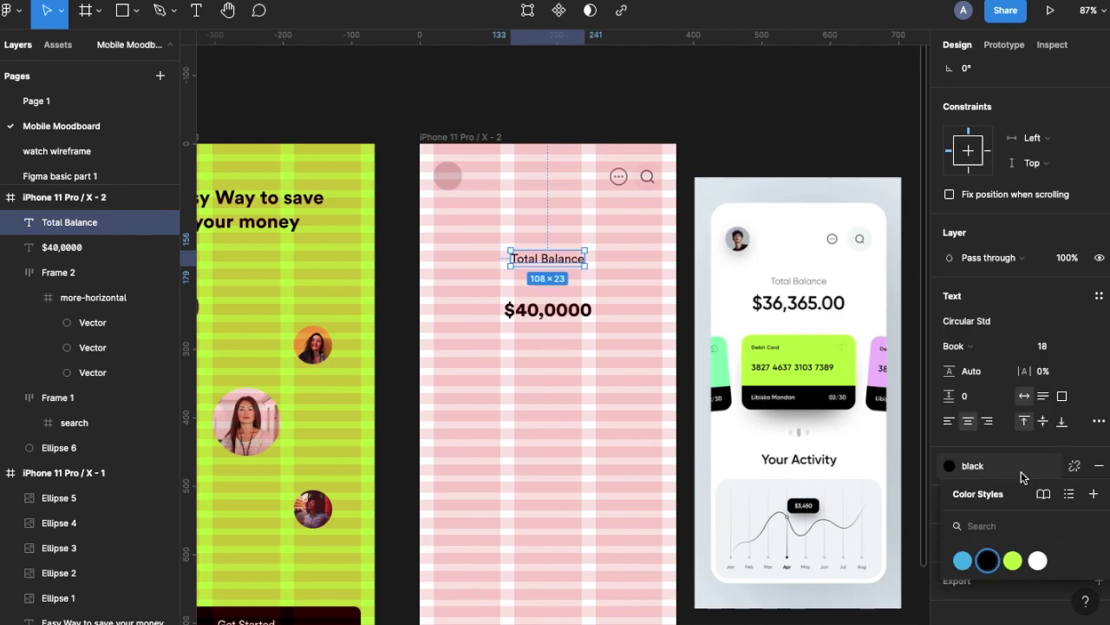
{"action": "left_click", "coordinate": [1076, 467]}
{"action": "left_click", "coordinate": [949, 491]}
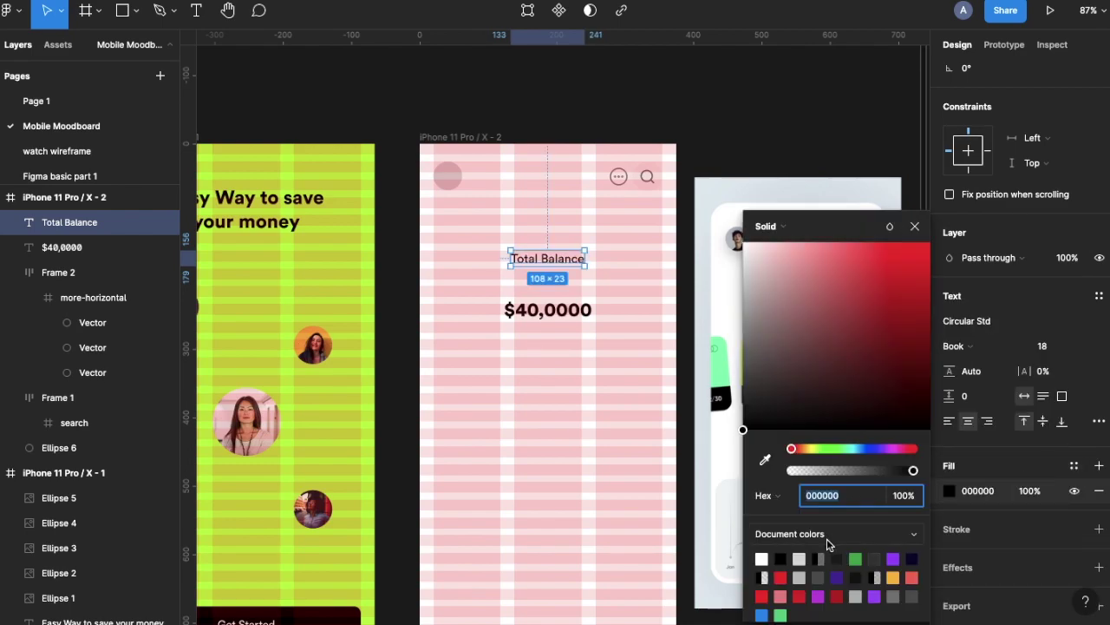
{"action": "left_click", "coordinate": [818, 577]}
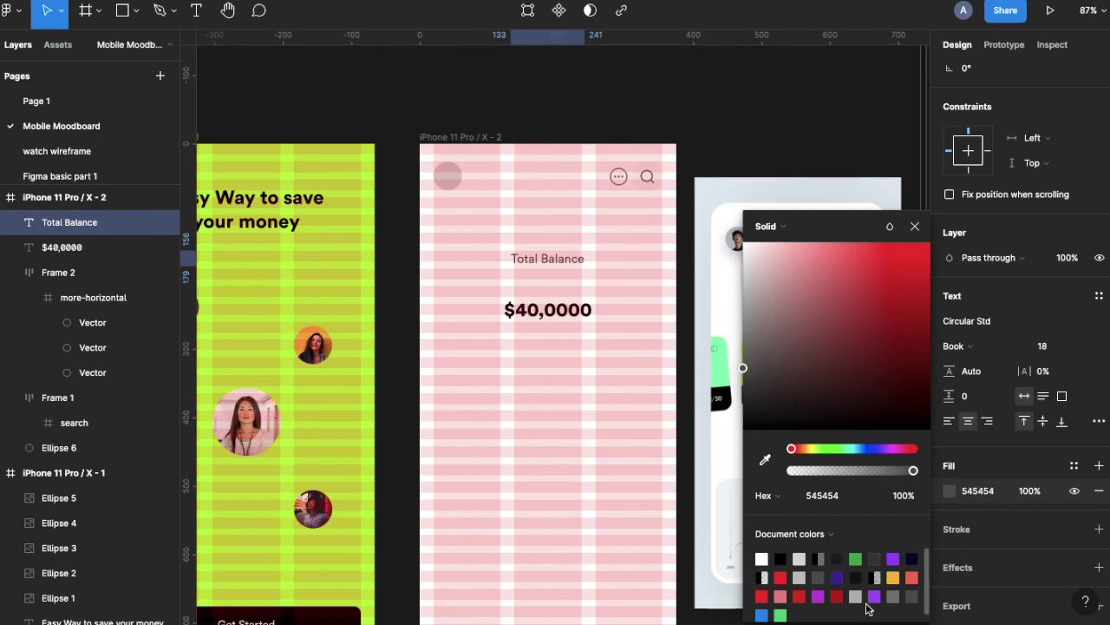
{"action": "left_click", "coordinate": [893, 596]}
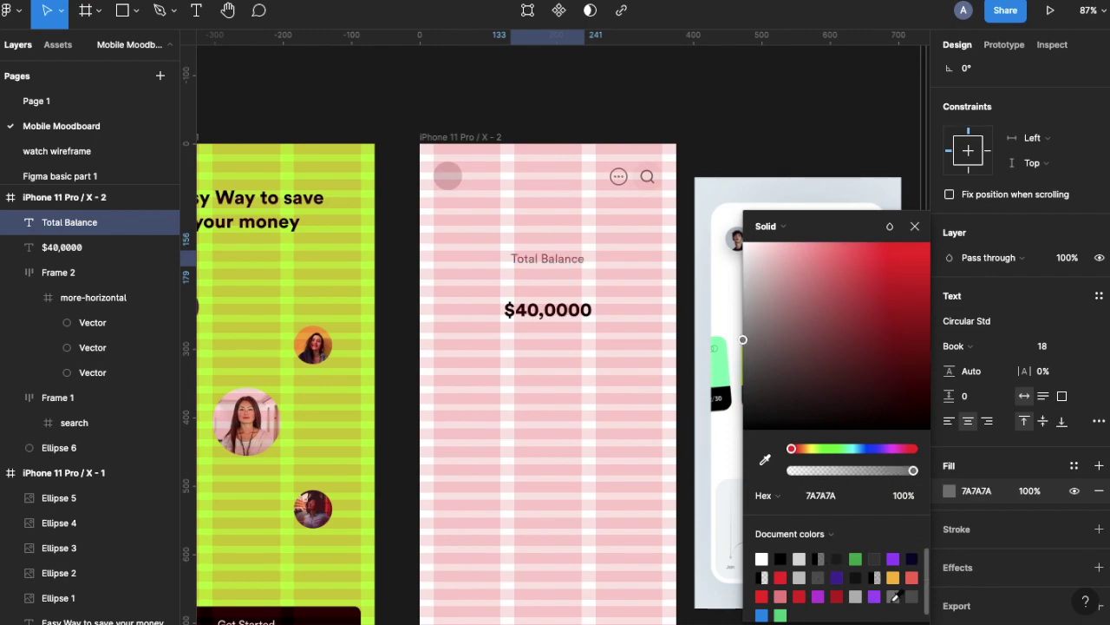
{"action": "left_click", "coordinate": [903, 224]}
{"action": "left_click", "coordinate": [838, 226]}
{"action": "left_click", "coordinate": [915, 228]}
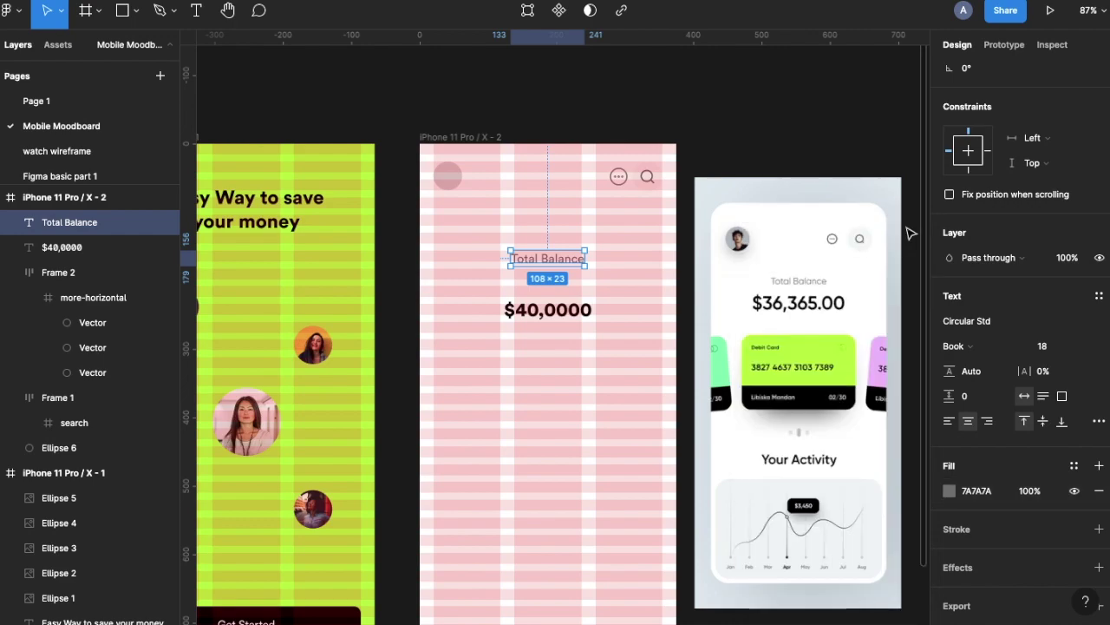
Step: Move the Total Balance label down close above the amount, and shift both texts up together toward the header
{"action": "left_click_drag", "start_coordinate": [566, 264], "coordinate": [568, 296]}
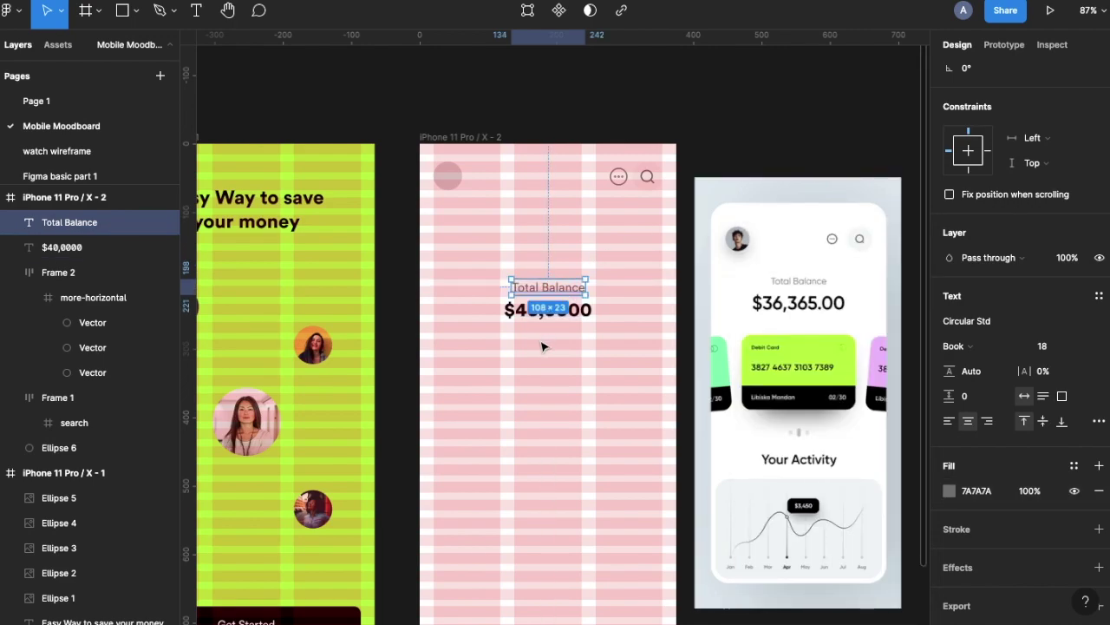
{"action": "left_click", "coordinate": [542, 310], "text": "shift"}
{"action": "left_click_drag", "start_coordinate": [544, 299], "coordinate": [544, 252]}
Step: Draw a 262 × 156 frame for the debit card below the balance amount and center it horizontally on the screen
{"action": "scroll", "coordinate": [736, 398], "scroll_direction": "up", "scroll_amount": 5, "text": "ctrl"}
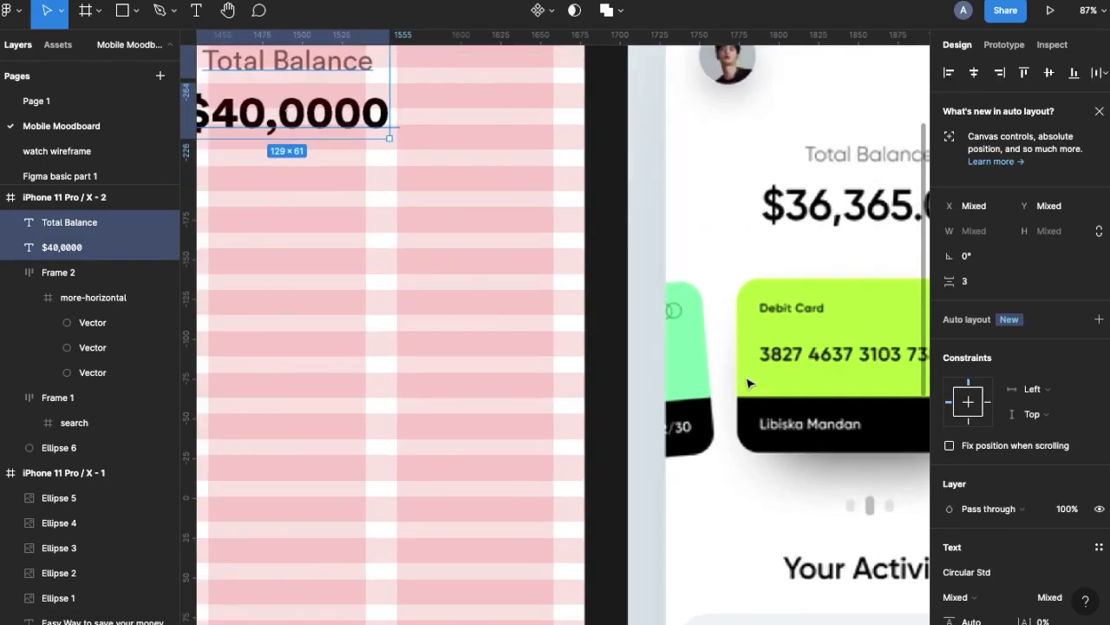
{"action": "scroll", "coordinate": [748, 384], "scroll_direction": "down", "scroll_amount": 3, "text": "ctrl"}
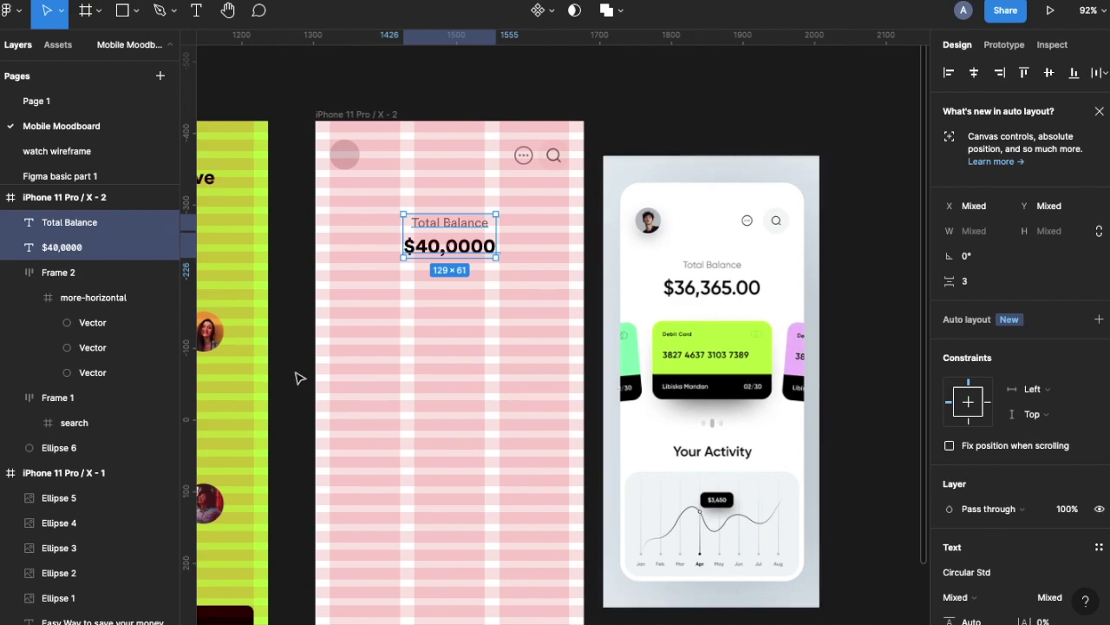
{"action": "scroll", "coordinate": [634, 443], "scroll_direction": "down", "scroll_amount": 5}
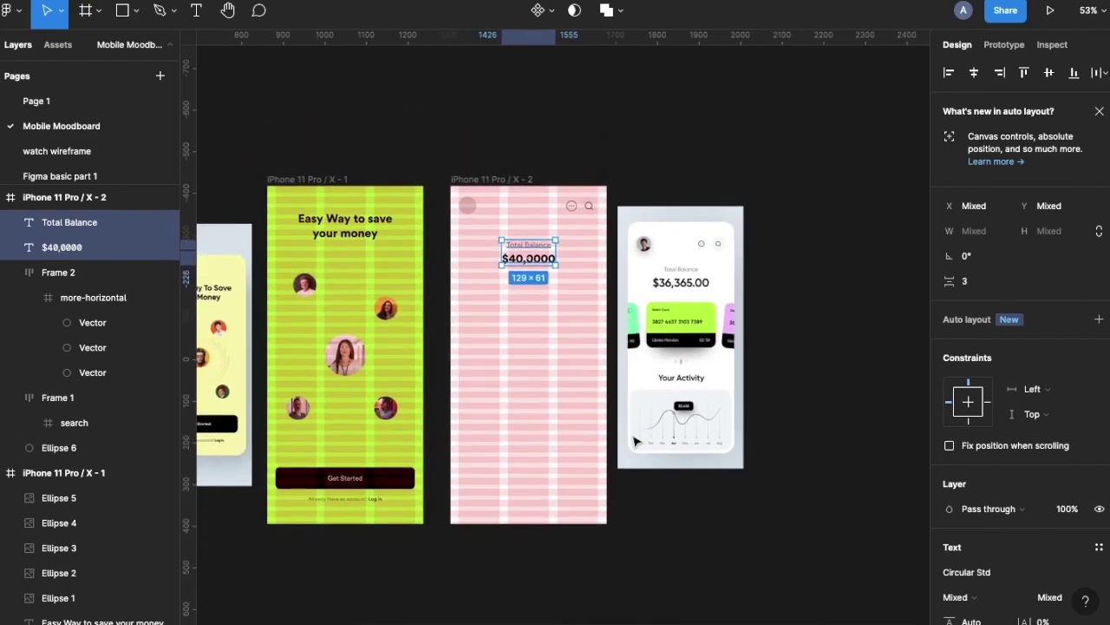
{"action": "key", "text": "r"}
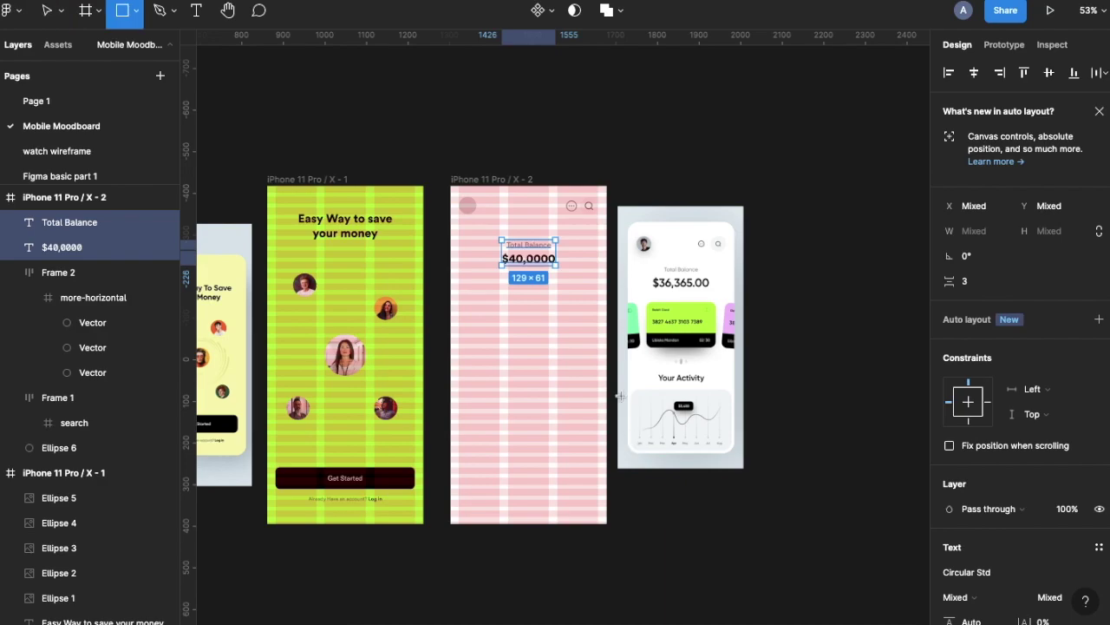
{"action": "key", "text": "f"}
{"action": "scroll", "coordinate": [487, 296], "scroll_direction": "up", "scroll_amount": 5}
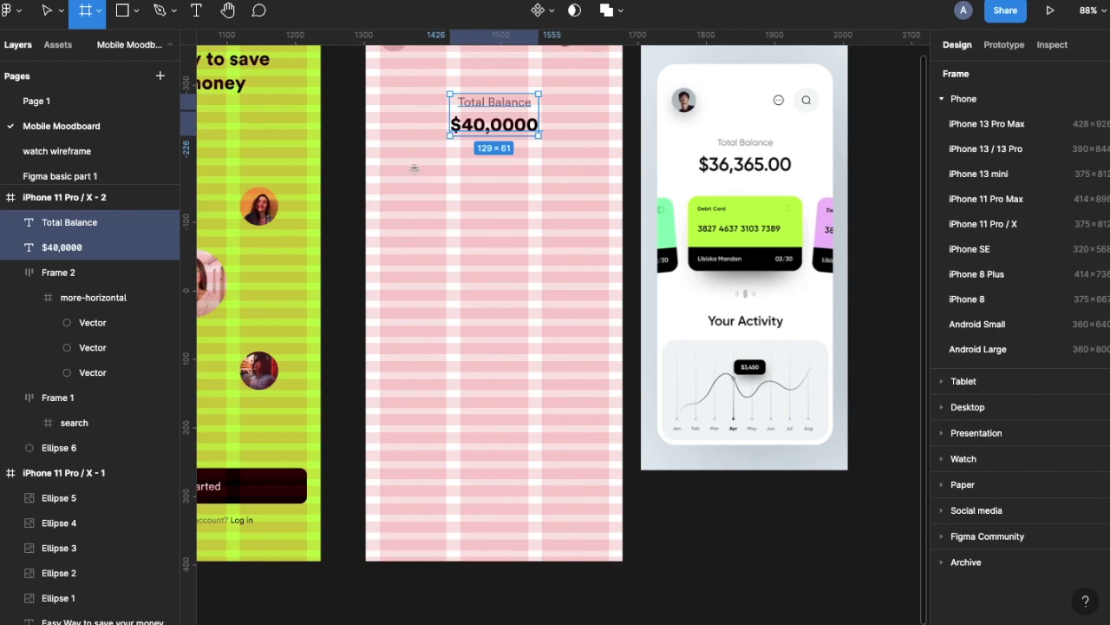
{"action": "left_click_drag", "start_coordinate": [413, 165], "coordinate": [592, 272]}
{"action": "left_click_drag", "start_coordinate": [506, 241], "coordinate": [490, 240]}
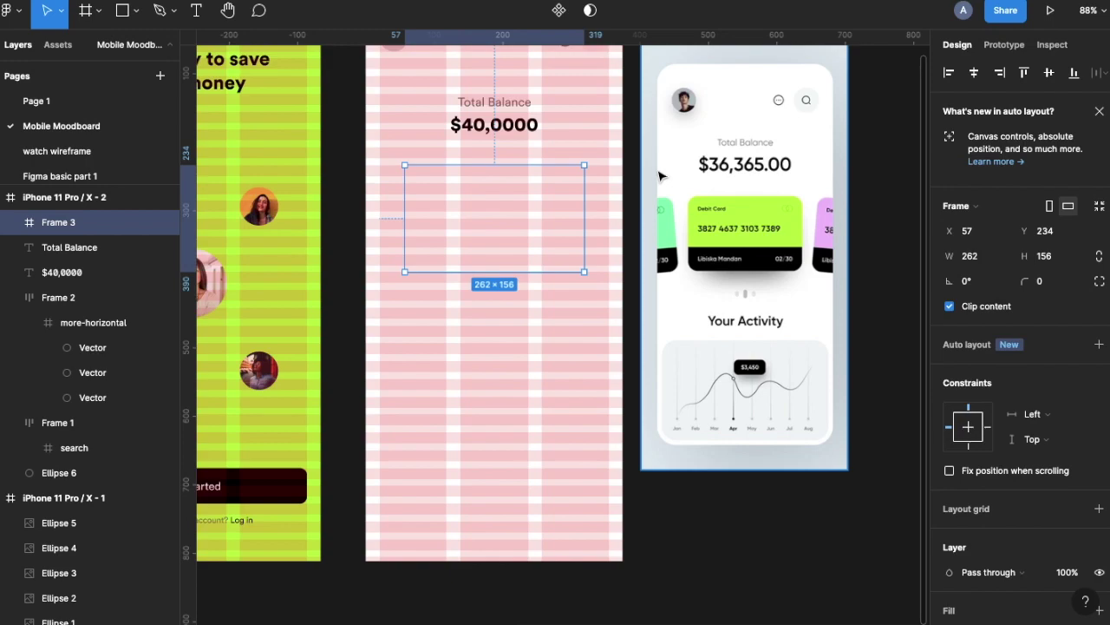
Step: Give the card frame a corner radius of 10 and fill it with the Brand green color style
{"action": "left_click", "coordinate": [1045, 288]}
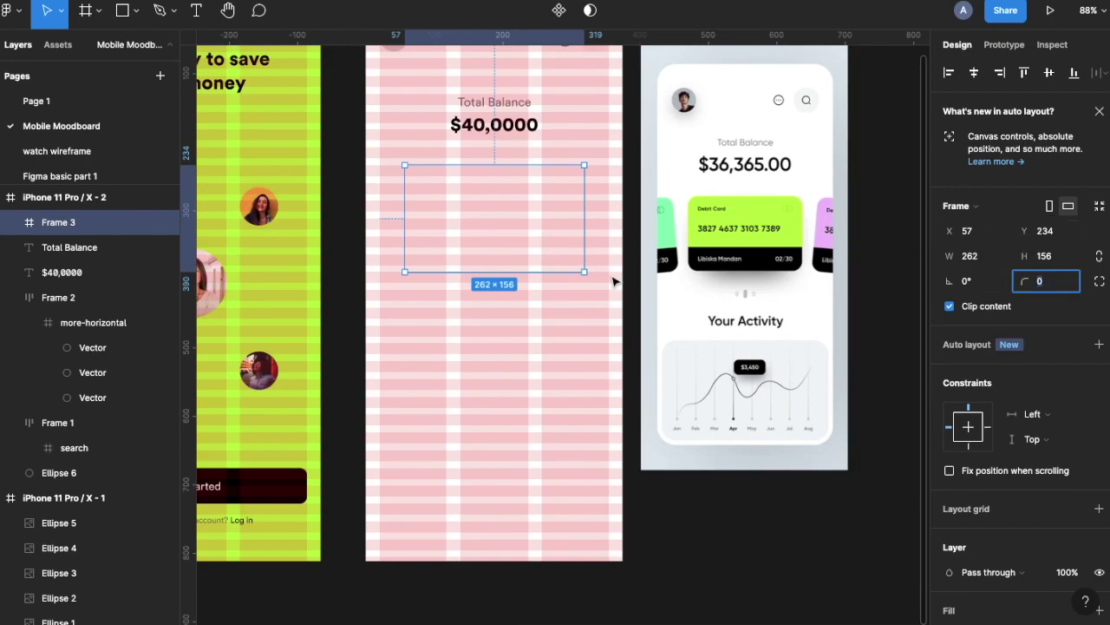
{"action": "key", "text": "Return"}
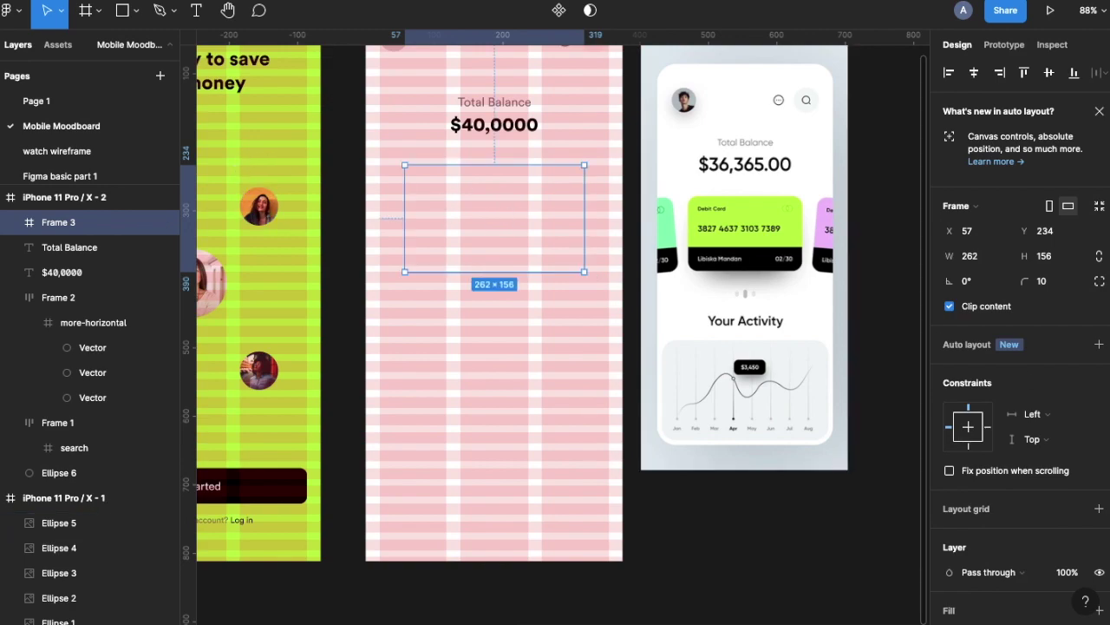
{"action": "scroll", "coordinate": [1041, 417], "scroll_direction": "down", "scroll_amount": 2}
{"action": "left_click", "coordinate": [1073, 460]}
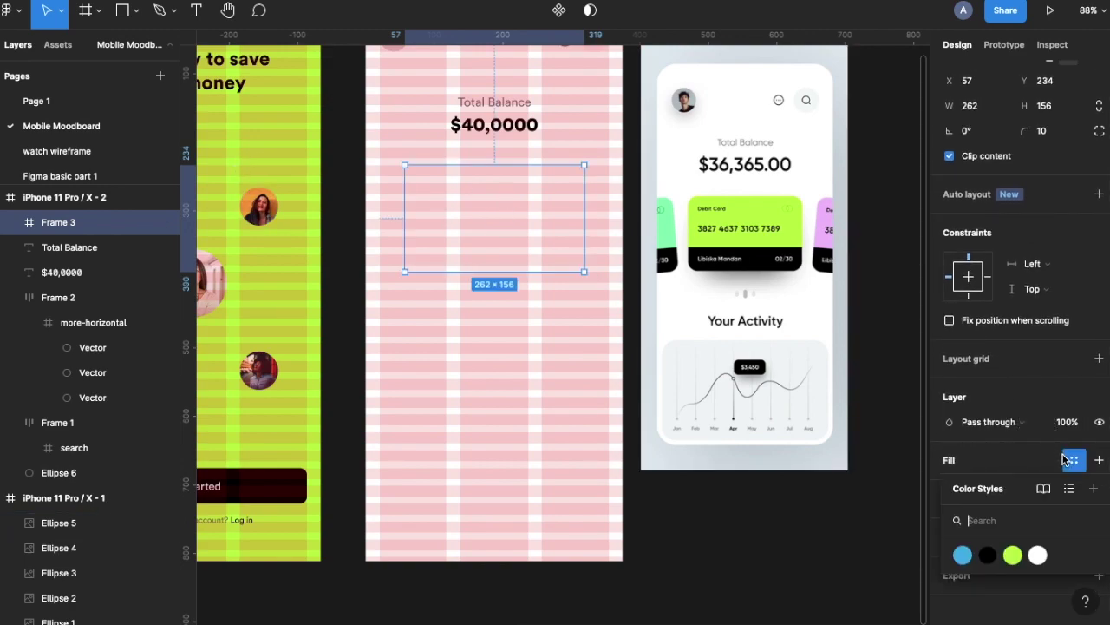
{"action": "left_click", "coordinate": [1012, 556]}
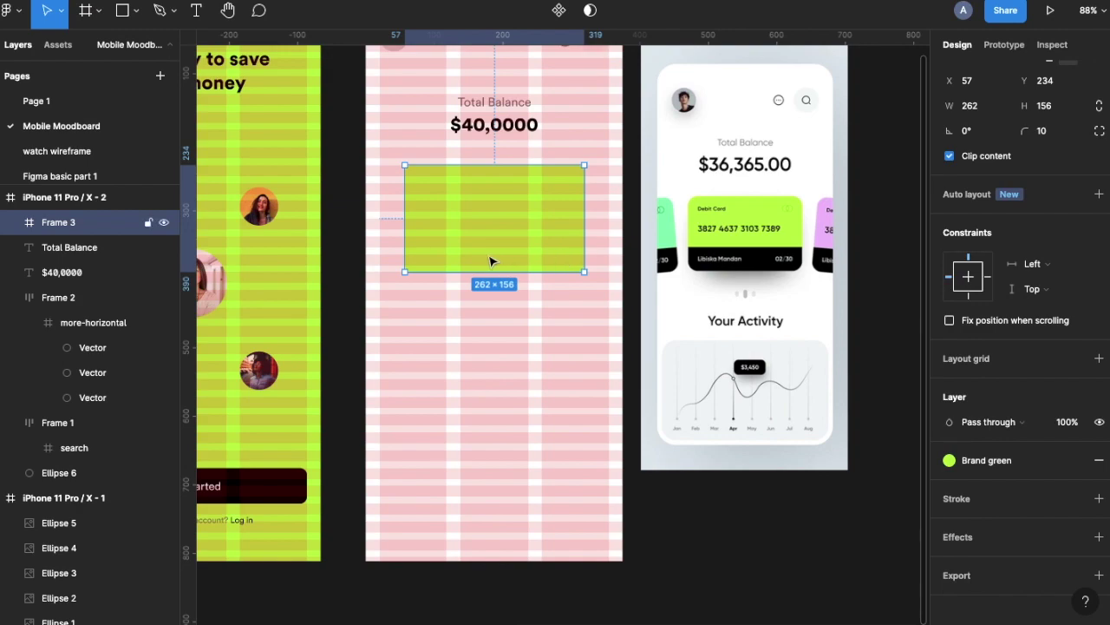
Step: Draw a 262 × 52 rectangle across the full width of the card frame along its bottom edge
{"action": "key", "text": "r"}
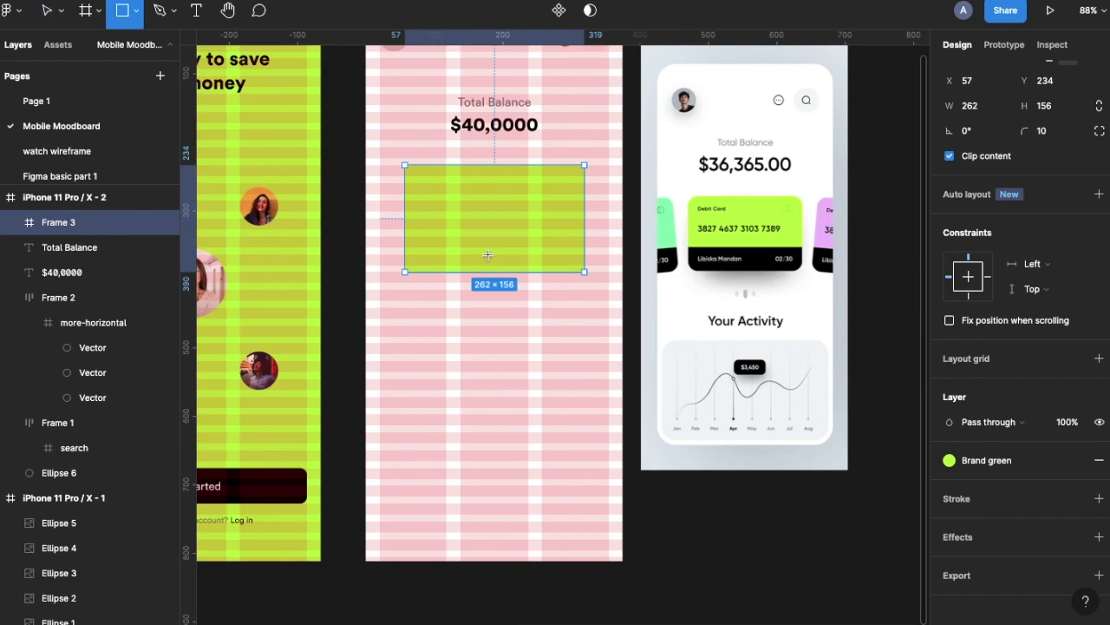
{"action": "left_click_drag", "start_coordinate": [405, 236], "coordinate": [584, 274]}
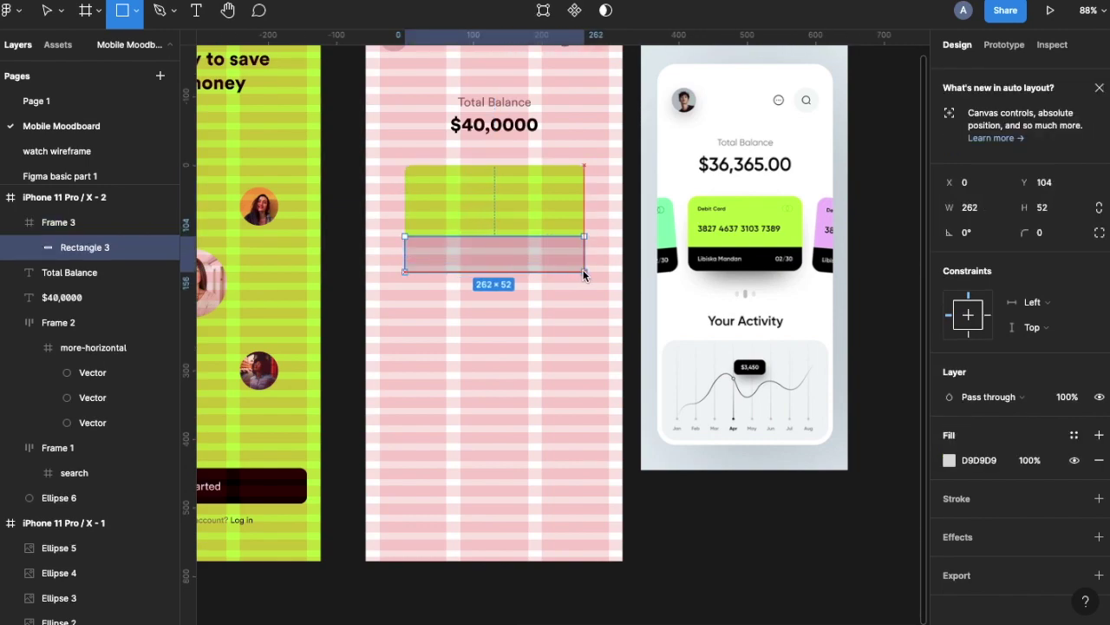
Step: Fill the rectangle along the card frame's bottom edge with the black color style
{"action": "left_click", "coordinate": [60, 224]}
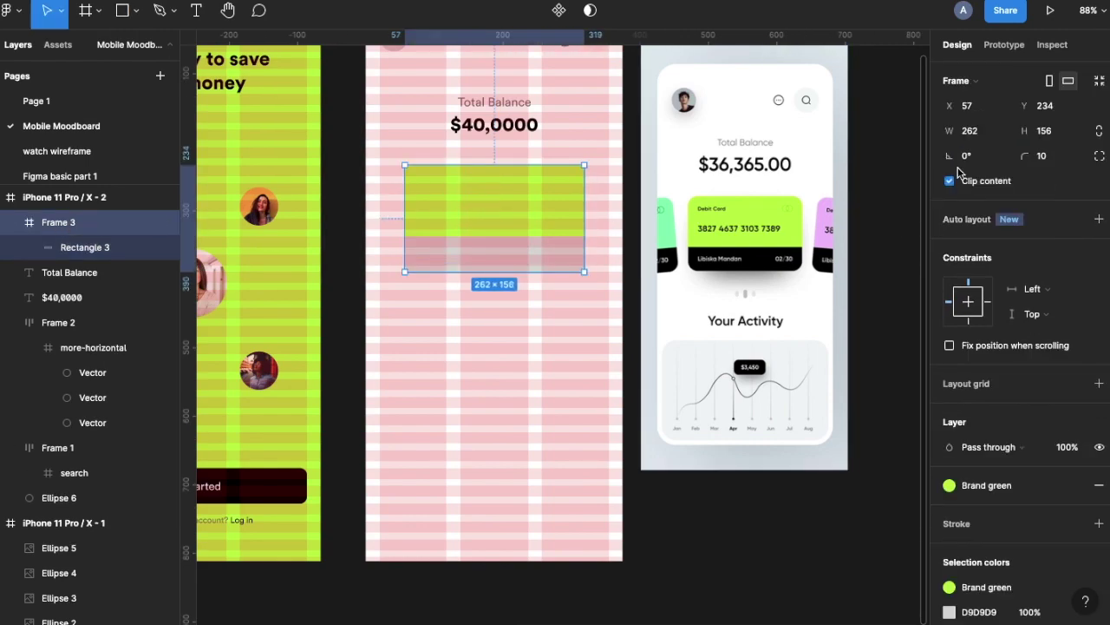
{"action": "scroll", "coordinate": [488, 245], "scroll_direction": "up", "scroll_amount": 5}
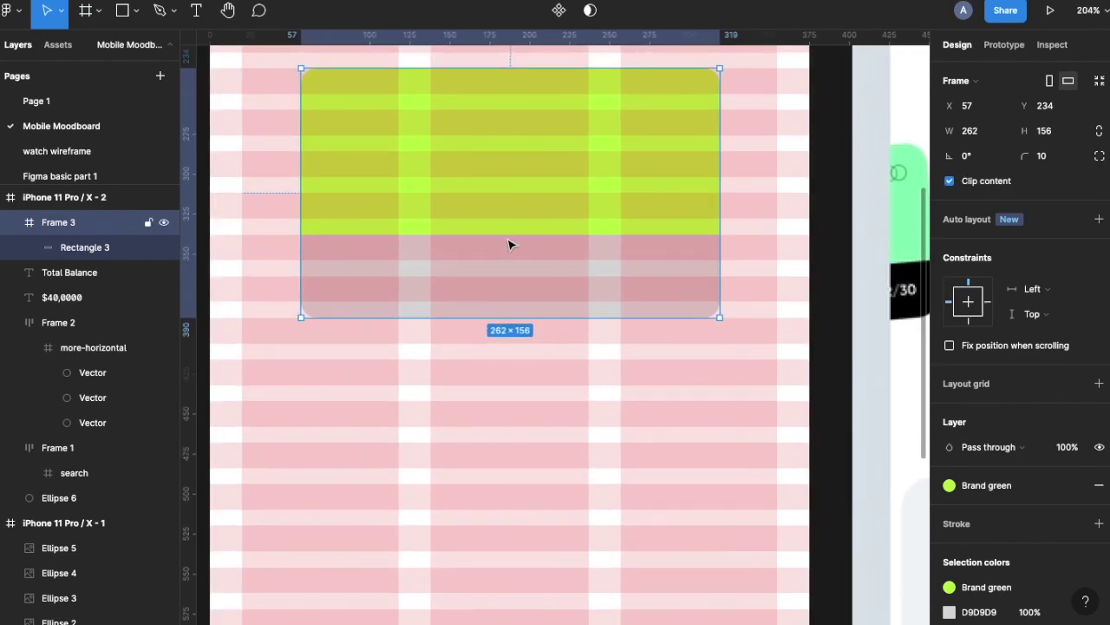
{"action": "scroll", "coordinate": [448, 254], "scroll_direction": "down", "scroll_amount": 5}
{"action": "left_click", "coordinate": [432, 260]}
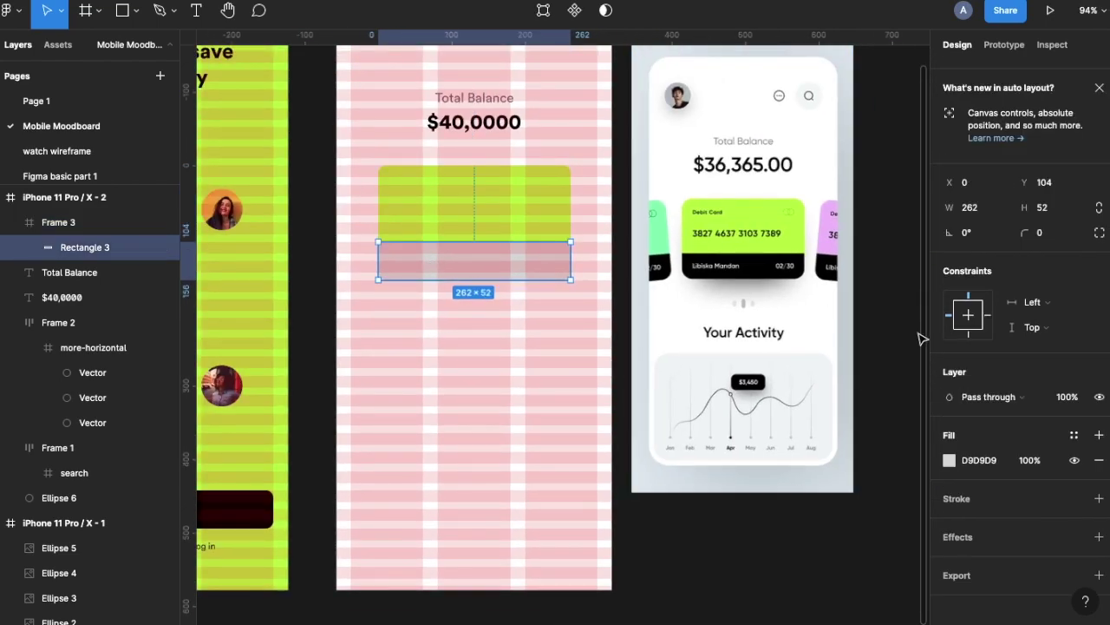
{"action": "left_click", "coordinate": [1074, 435]}
{"action": "left_click", "coordinate": [986, 529]}
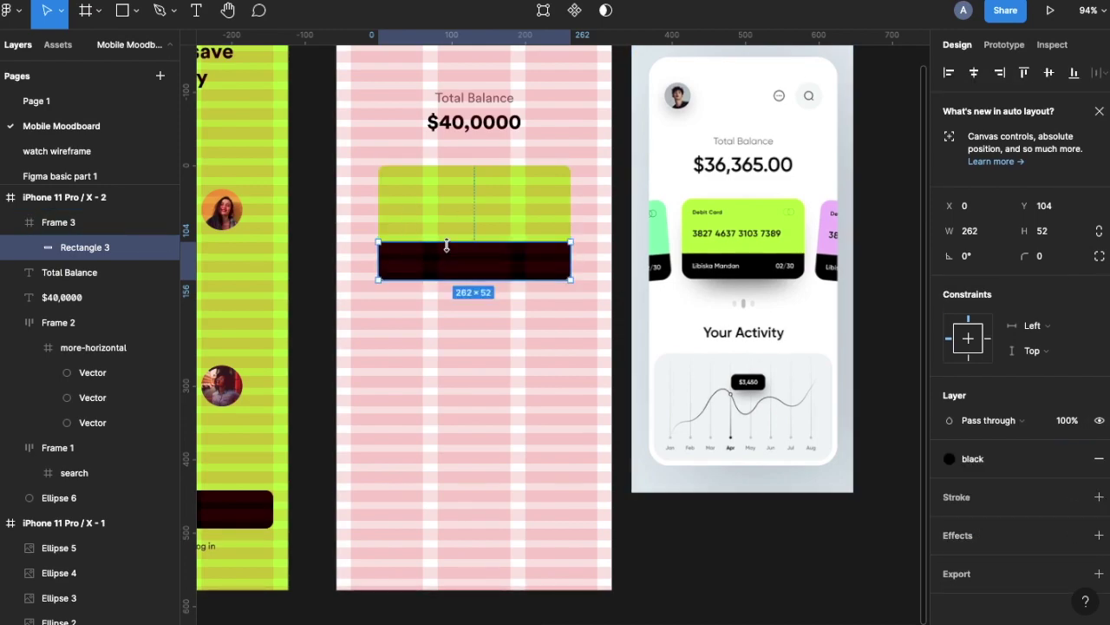
{"action": "scroll", "coordinate": [446, 247], "scroll_direction": "up", "scroll_amount": 5}
{"action": "scroll", "coordinate": [446, 247], "scroll_direction": "down", "scroll_amount": 4}
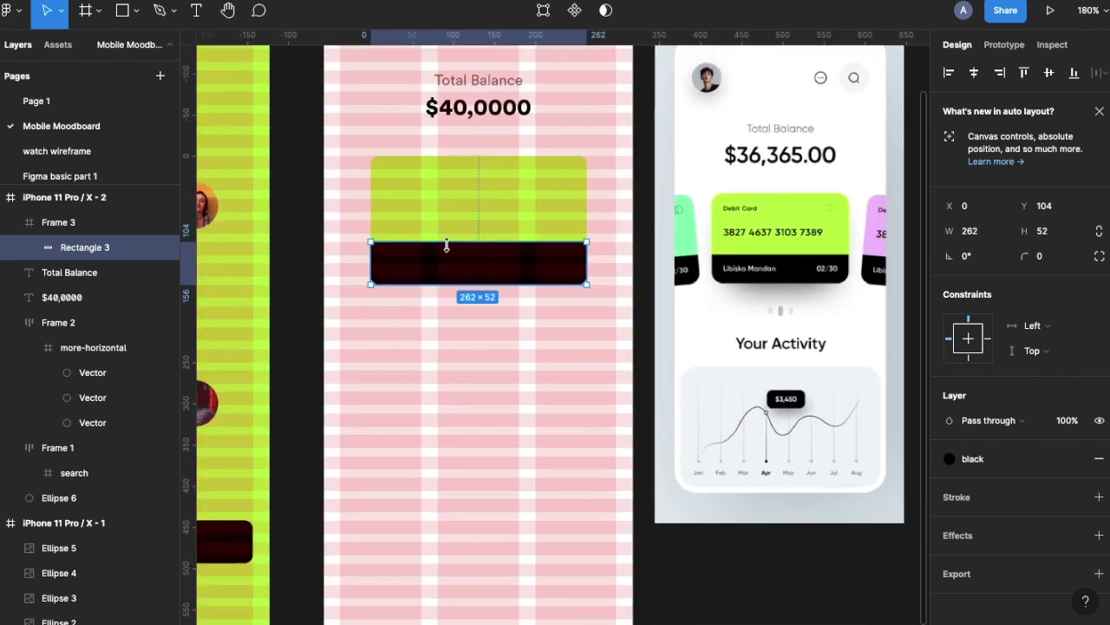
Step: Place a copy of the Total Balance label in the upper left of the green card and set its font size to 14
{"action": "left_click", "coordinate": [357, 188]}
{"action": "left_click", "coordinate": [432, 78]}
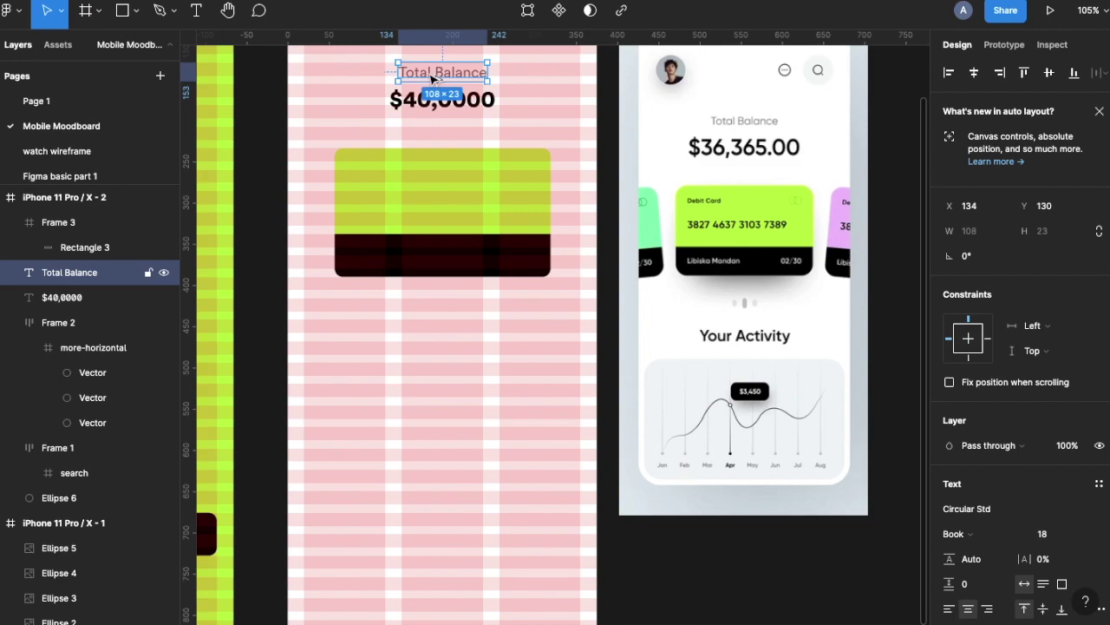
{"action": "left_click_drag", "start_coordinate": [432, 78], "coordinate": [378, 178]}
{"action": "left_click", "coordinate": [1038, 510]}
{"action": "key", "text": "Return"}
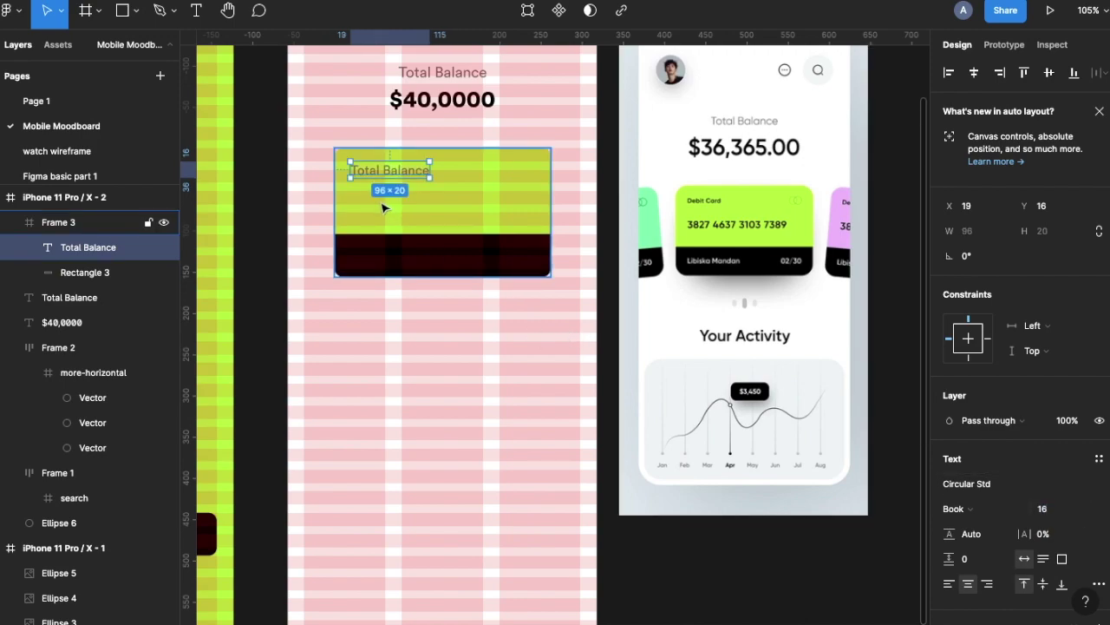
{"action": "left_click", "coordinate": [1038, 509]}
{"action": "type", "text": "14"}
{"action": "key", "text": "Return"}
Step: Change the copied label's text to "Debitcard" and fill it with the black color style
{"action": "type", "text": "D"}
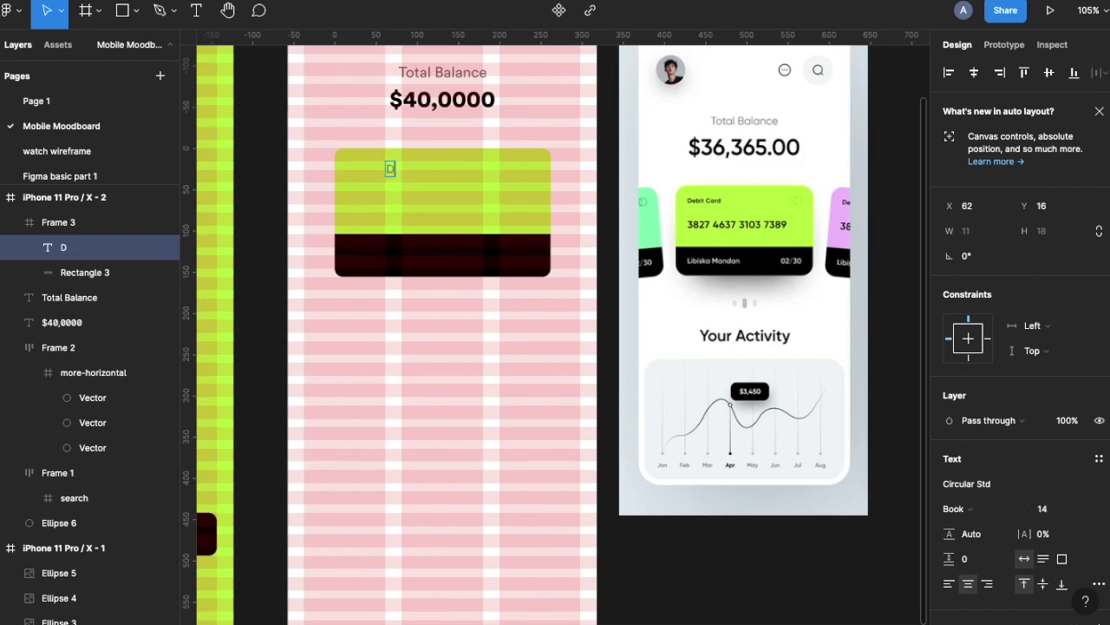
{"action": "type", "text": "ebitcardx"}
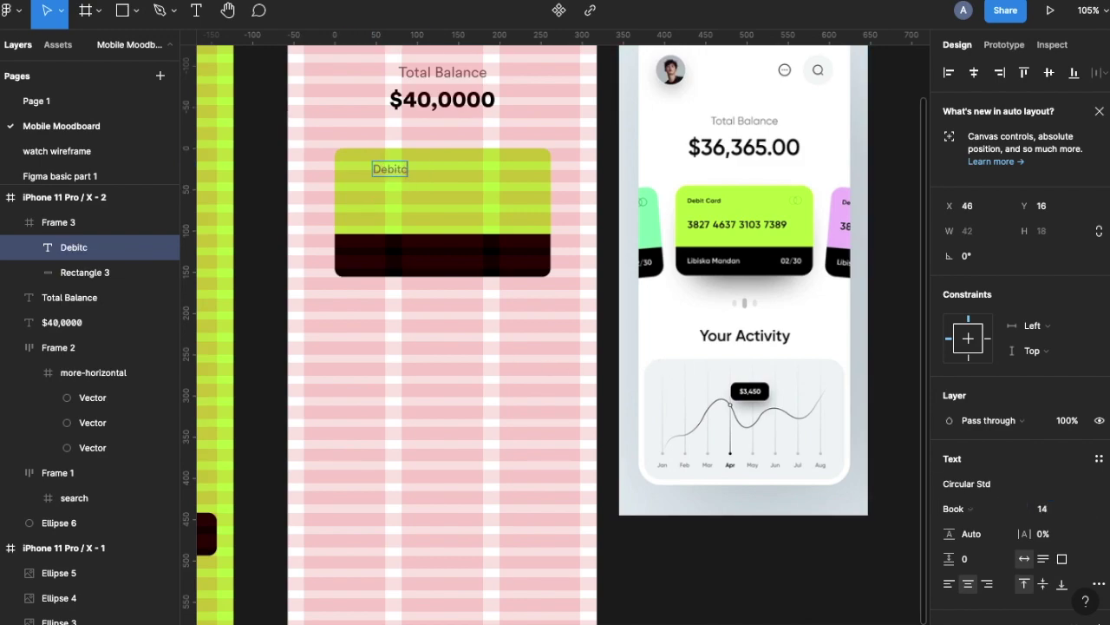
{"action": "key", "text": "Escape"}
{"action": "key", "text": "BackSpace"}
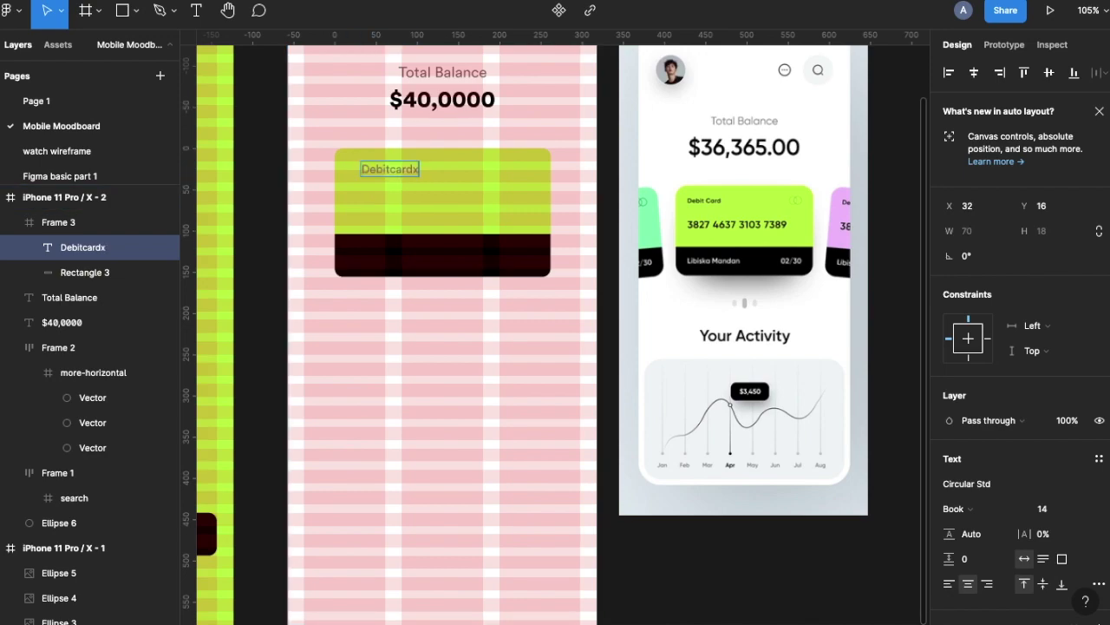
{"action": "scroll", "coordinate": [994, 493], "scroll_direction": "down", "scroll_amount": 5}
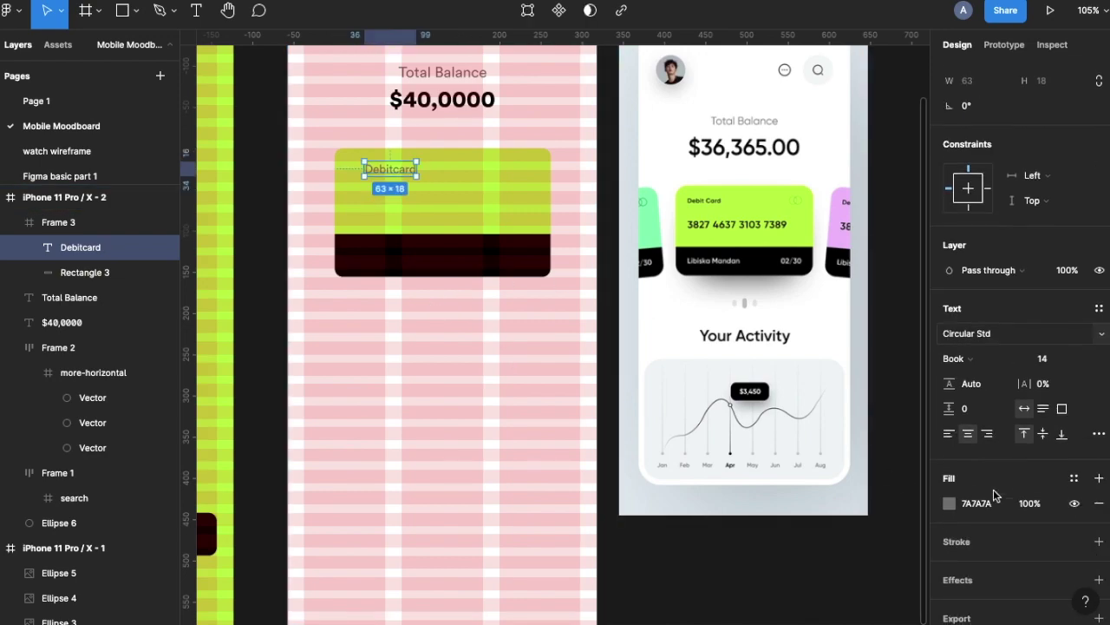
{"action": "left_click", "coordinate": [1074, 435]}
{"action": "left_click", "coordinate": [986, 530]}
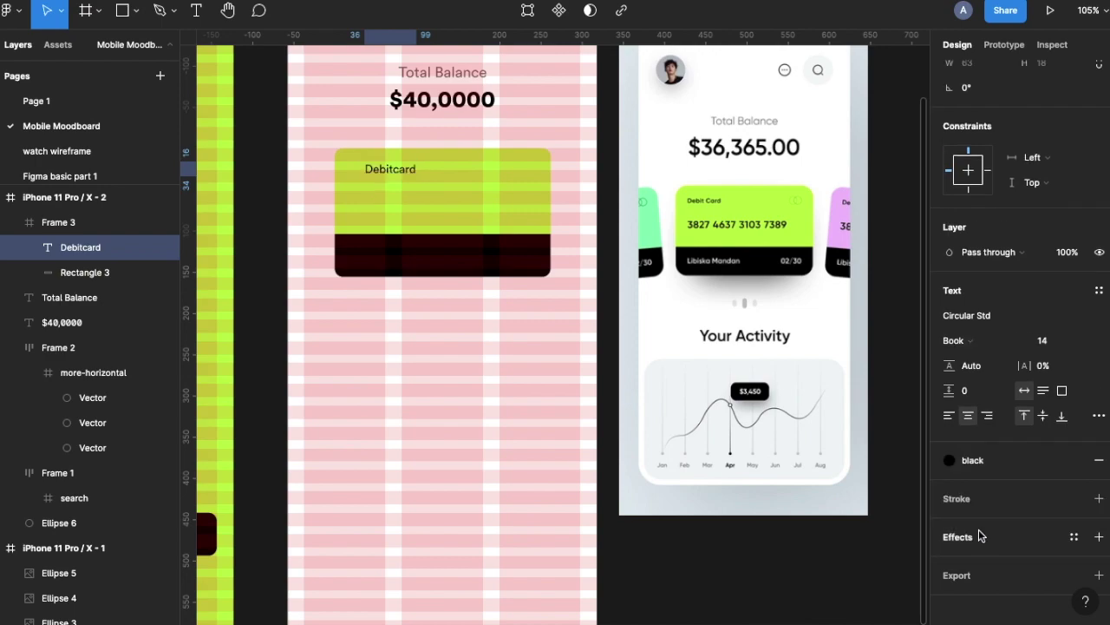
Step: Duplicate the Debitcard label lower in the green area, replace the copy's text with the card number, and enlarge it to size 20
{"action": "left_click_drag", "start_coordinate": [383, 177], "coordinate": [368, 215]}
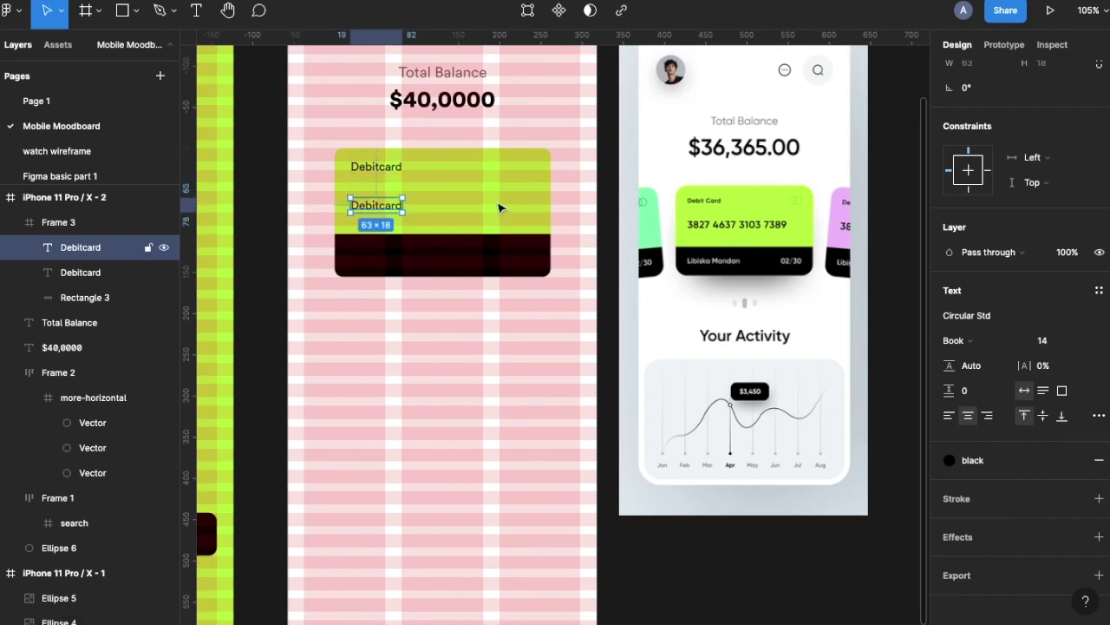
{"action": "key", "text": "Return"}
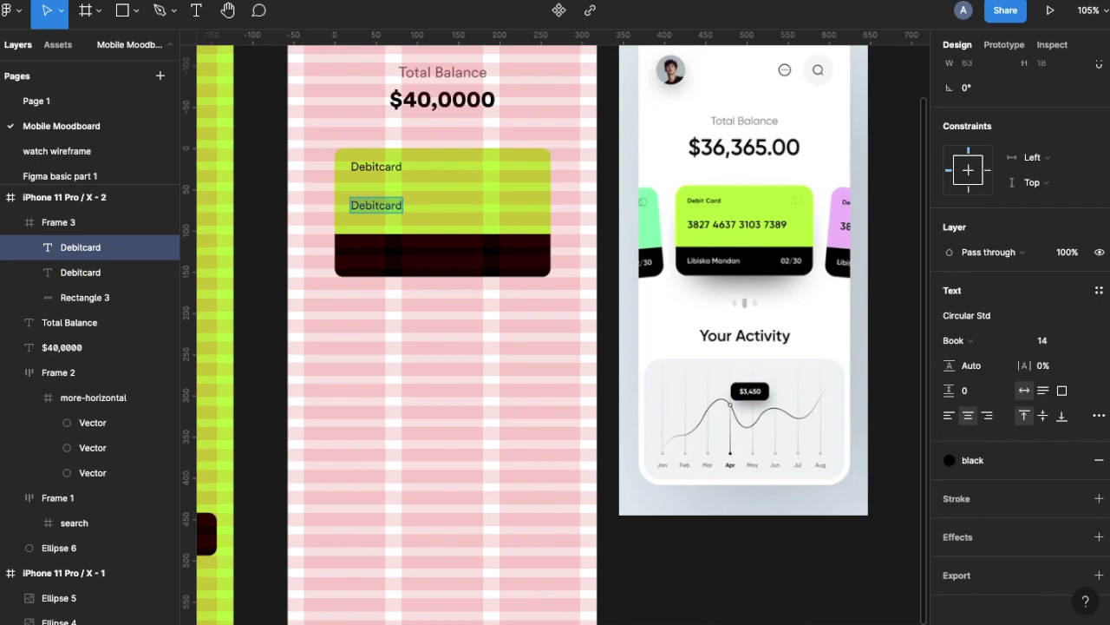
{"action": "key", "text": "ctrl+v"}
{"action": "key", "text": "Escape"}
{"action": "key", "text": "ctrl+shift+period"}
{"action": "key", "text": "ctrl+shift+period"}
{"action": "key", "text": "ctrl+shift+period"}
{"action": "key", "text": "ctrl+shift+period"}
{"action": "key", "text": "ctrl+shift+period"}
{"action": "key", "text": "ctrl+shift+period"}
Step: Move the Debitcard label and the card number onto a shared left margin at X 25 inside the card
{"action": "left_click_drag", "start_coordinate": [376, 166], "coordinate": [381, 163]}
{"action": "left_click", "coordinate": [420, 196]}
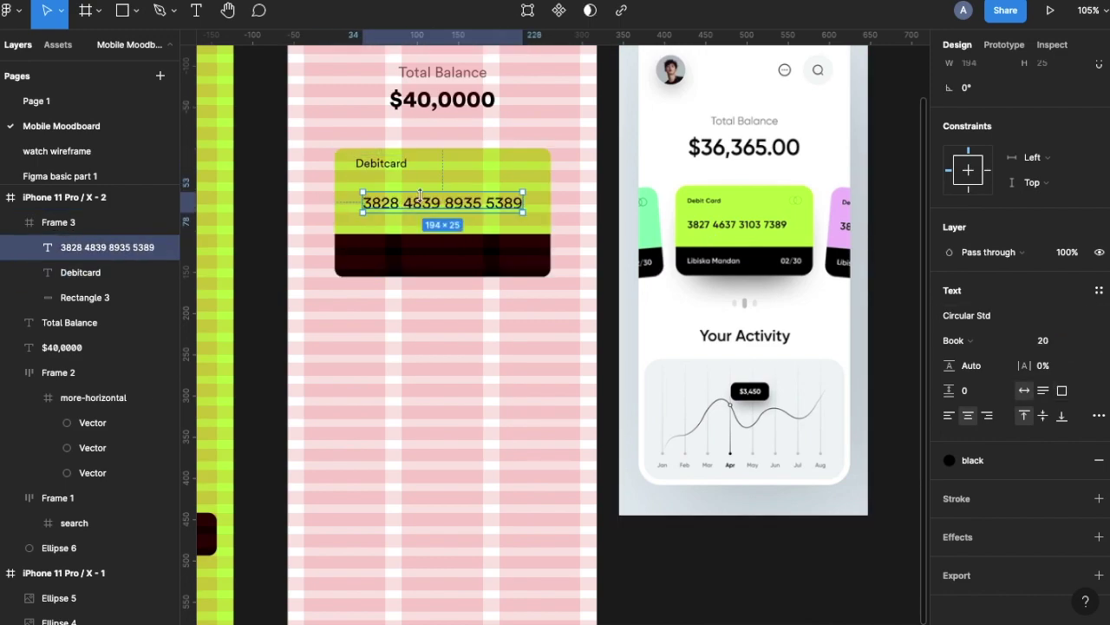
{"action": "left_click_drag", "start_coordinate": [420, 196], "coordinate": [431, 196]}
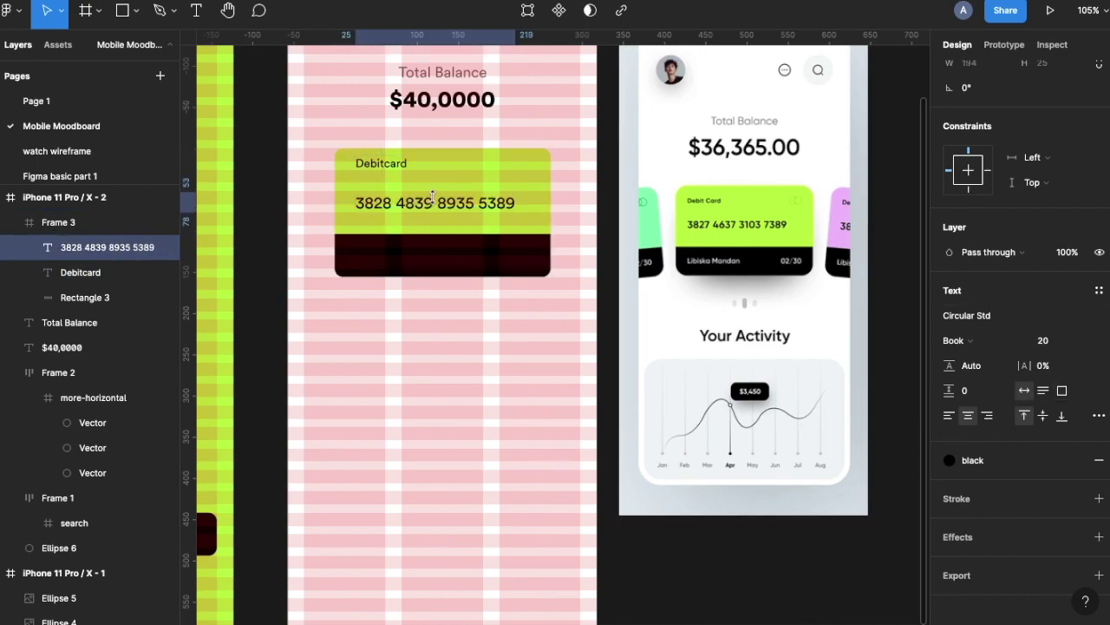
Step: Draw a 22 × 22 circle in the card's upper right and duplicate it 15 px to the right so both overlap
{"action": "key", "text": "o"}
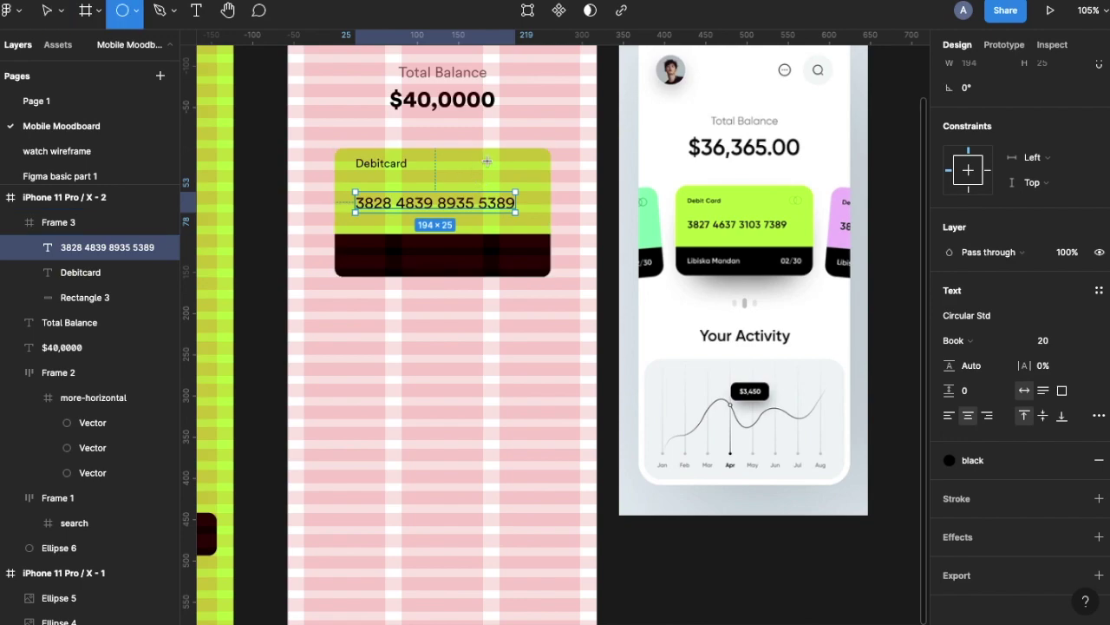
{"action": "left_click_drag", "start_coordinate": [494, 157], "coordinate": [512, 174]}
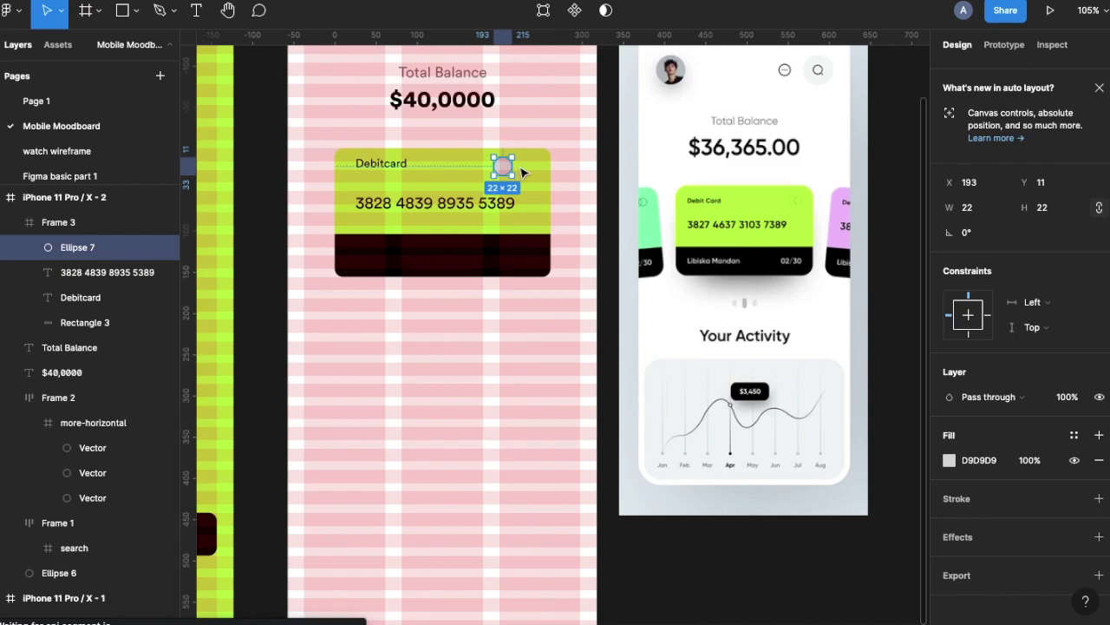
{"action": "key", "text": "Escape"}
{"action": "left_click", "coordinate": [500, 171]}
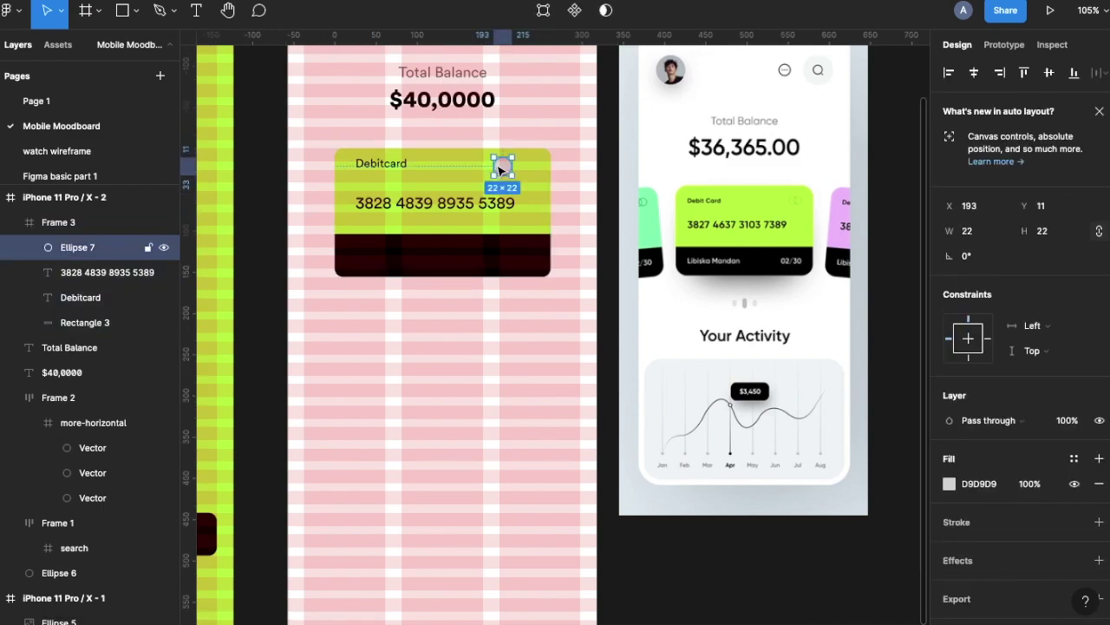
{"action": "left_click_drag", "start_coordinate": [501, 171], "coordinate": [512, 171], "text": "alt"}
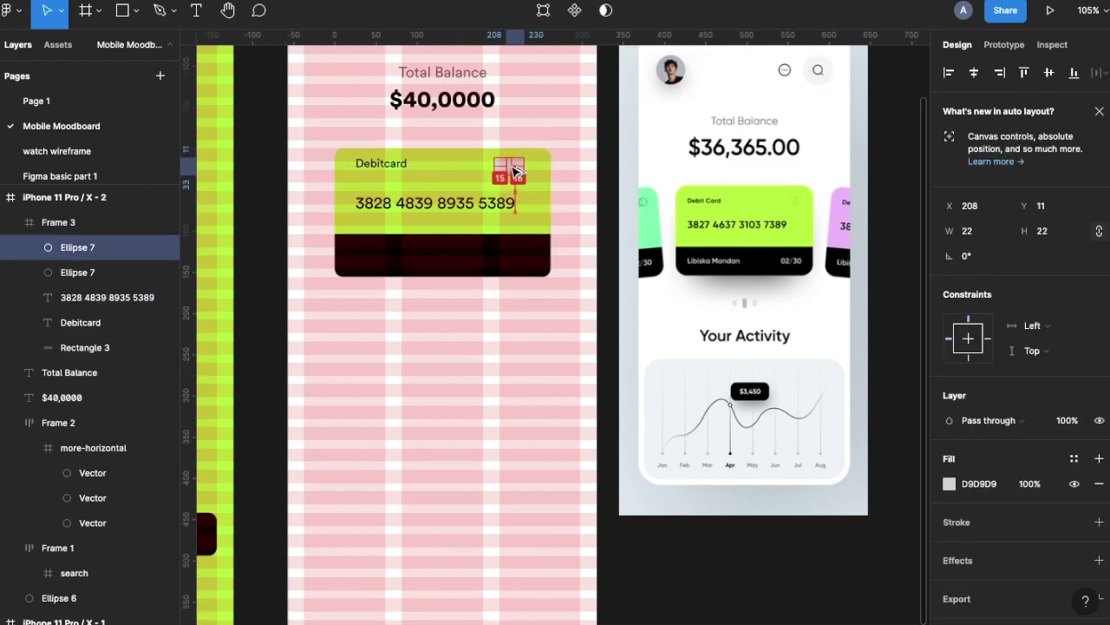
Step: Replace the fill of both overlapping circles with a 1 px black inside stroke
{"action": "left_click", "coordinate": [130, 272], "text": "shift"}
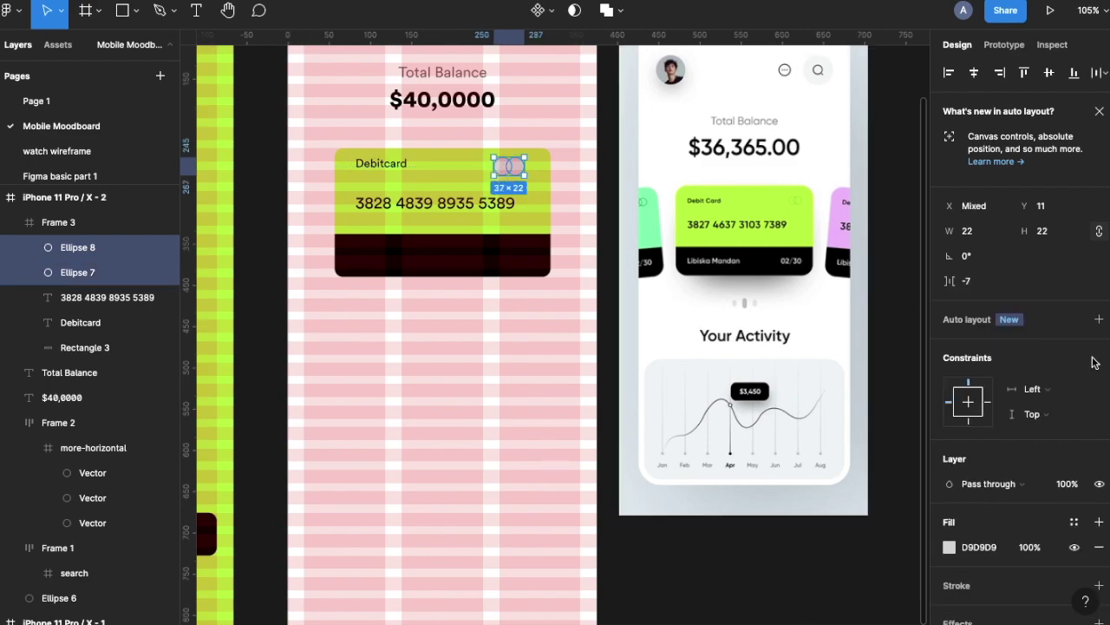
{"action": "left_click", "coordinate": [1099, 460]}
{"action": "left_click", "coordinate": [1099, 496]}
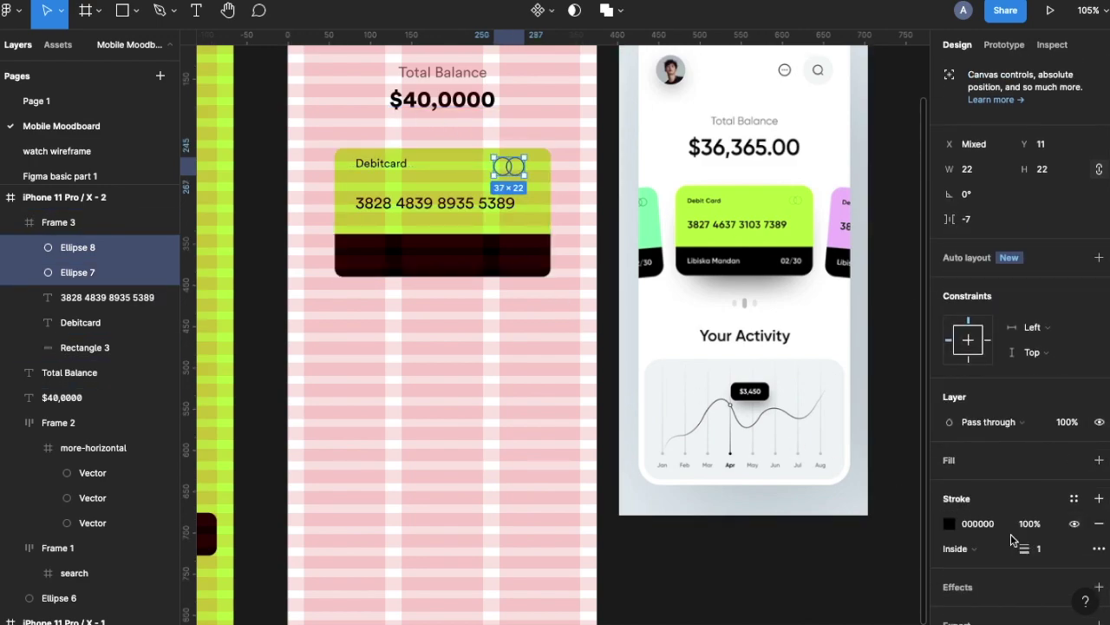
Step: Set the opacity of the two outlined circles to 20% and scale them down to 16 × 16 each
{"action": "key", "text": "5"}
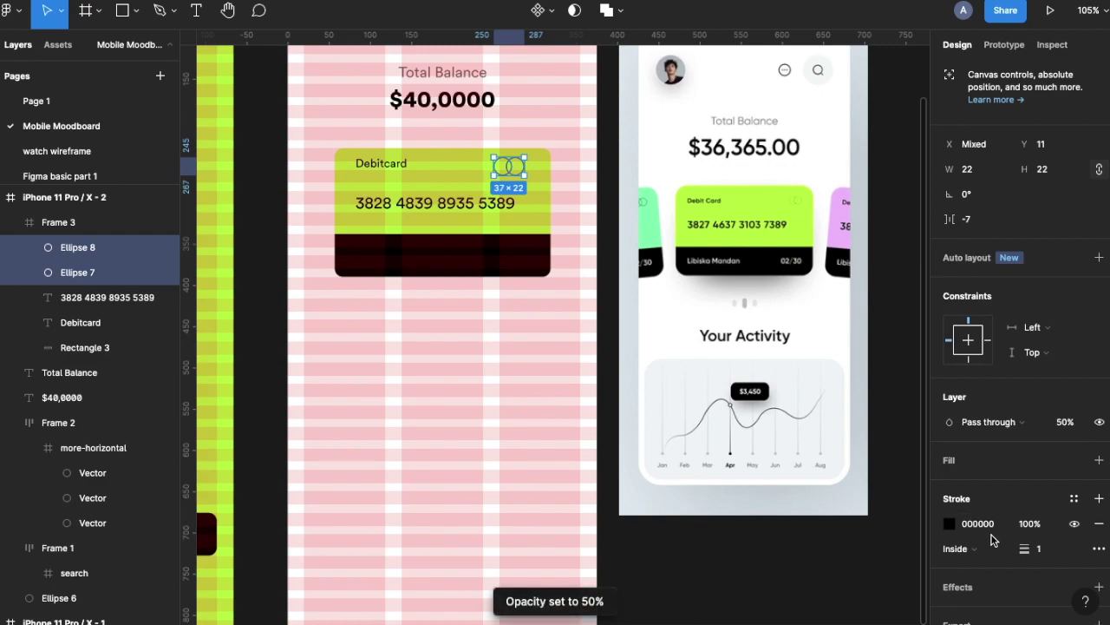
{"action": "key", "text": "3"}
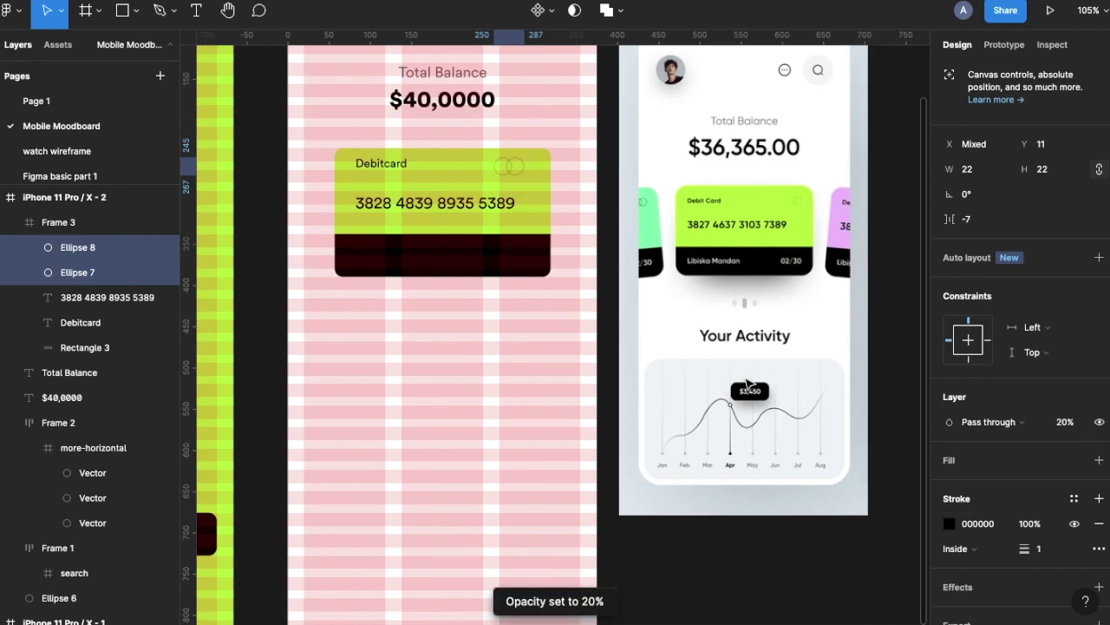
{"action": "key", "text": "2"}
{"action": "left_click_drag", "start_coordinate": [521, 174], "coordinate": [519, 171]}
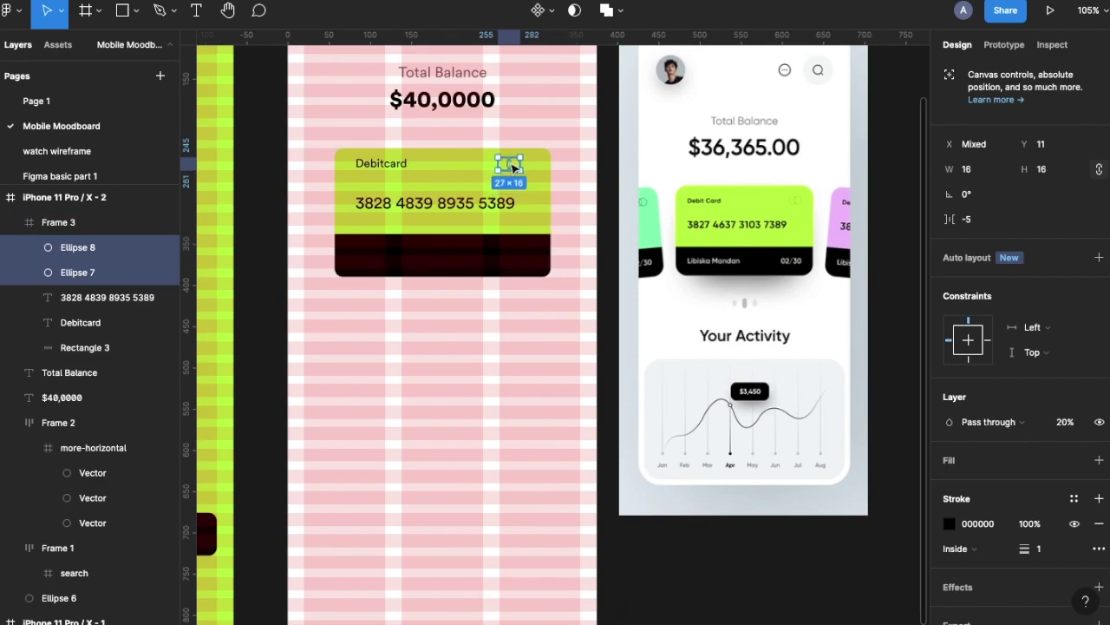
Step: Add white size 14 texts reading "Card Name" and "02 / 30" at opposite ends of the card's black strip
{"action": "right_click", "coordinate": [373, 158]}
{"action": "left_click", "coordinate": [396, 186]}
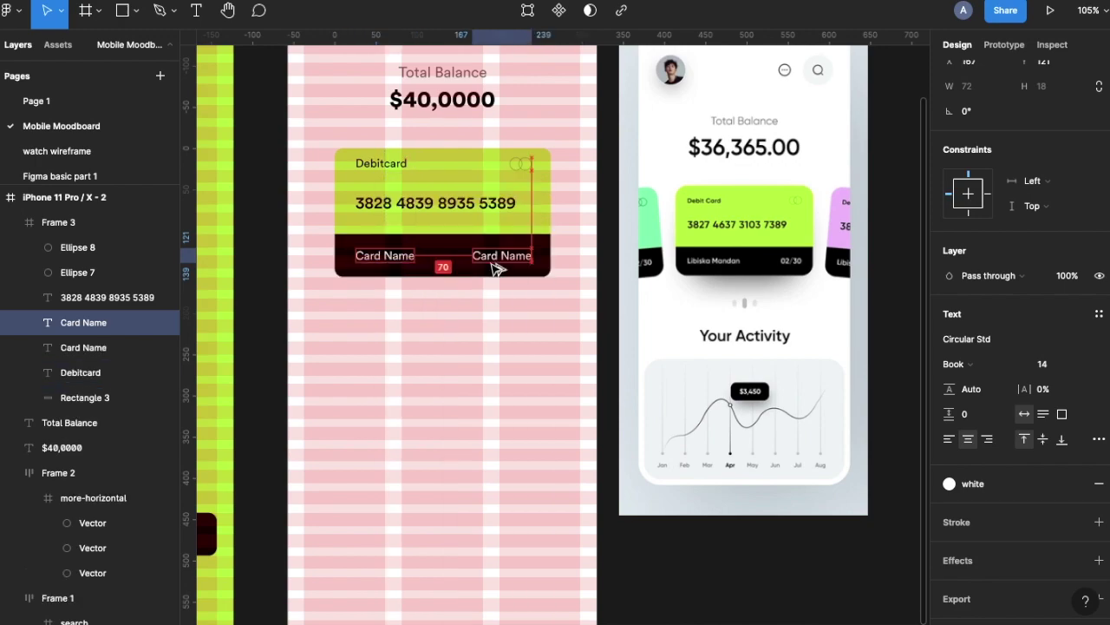
{"action": "scroll", "coordinate": [496, 265], "scroll_direction": "down", "scroll_amount": 3}
{"action": "key", "text": "Escape"}
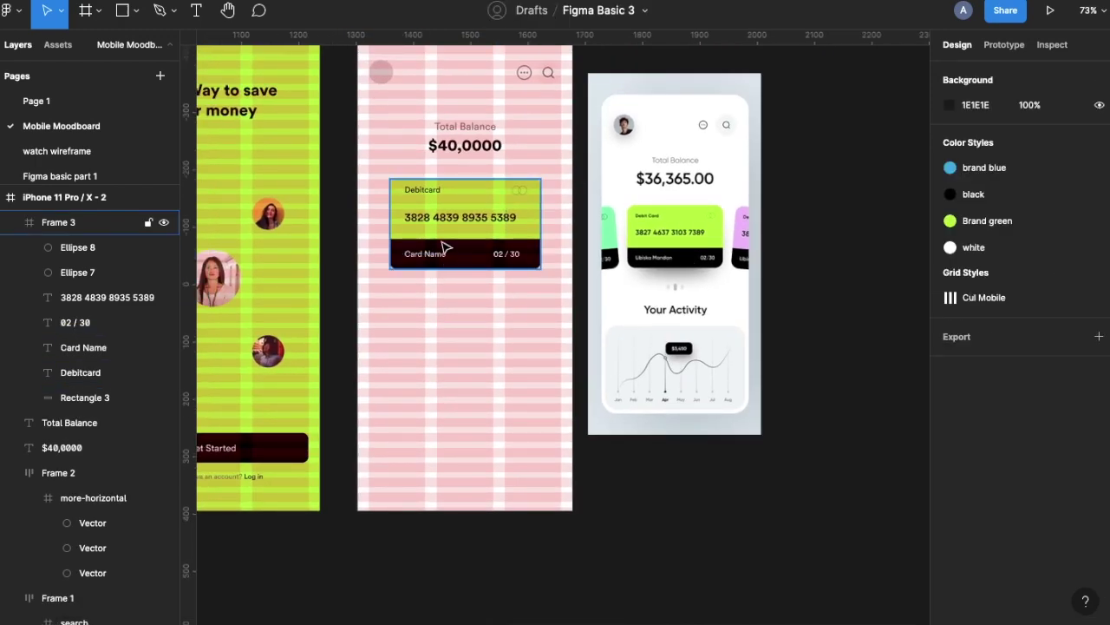
{"action": "left_click", "coordinate": [445, 249]}
{"action": "left_click_drag", "start_coordinate": [448, 248], "coordinate": [509, 248]}
{"action": "key", "text": "ctrl+z"}
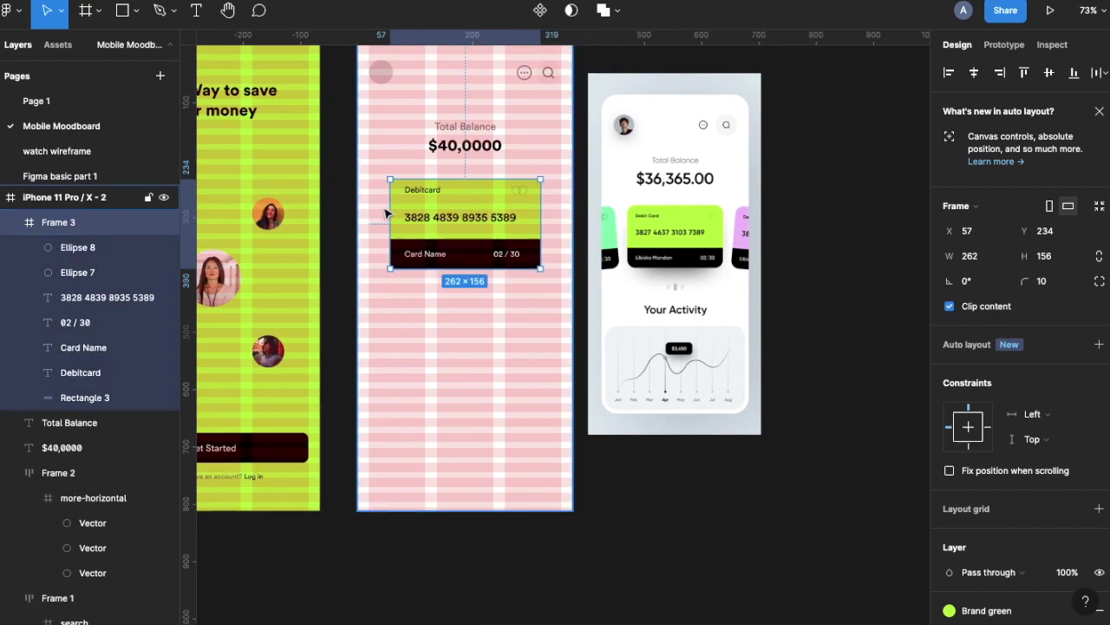
Step: Rename the debit card's frame layer to "card"
{"action": "double_click", "coordinate": [81, 222]}
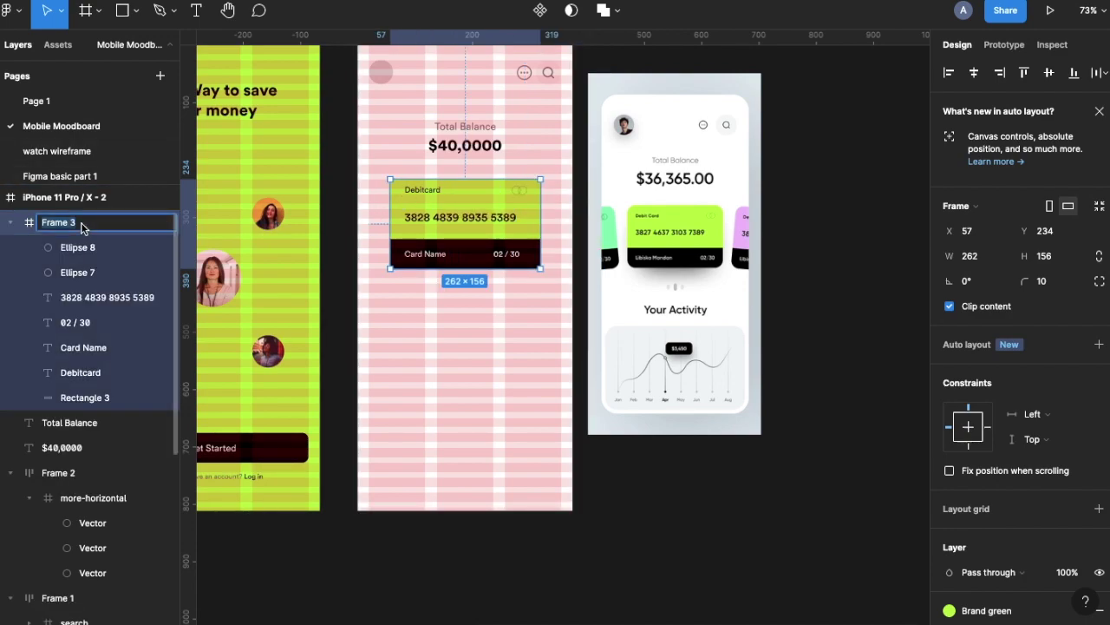
{"action": "type", "text": "card"}
{"action": "key", "text": "Return"}
Step: Duplicate the card within the phone screen just right of the original at X 329 and rotate the copy to -15°
{"action": "left_click_drag", "start_coordinate": [456, 223], "coordinate": [585, 245]}
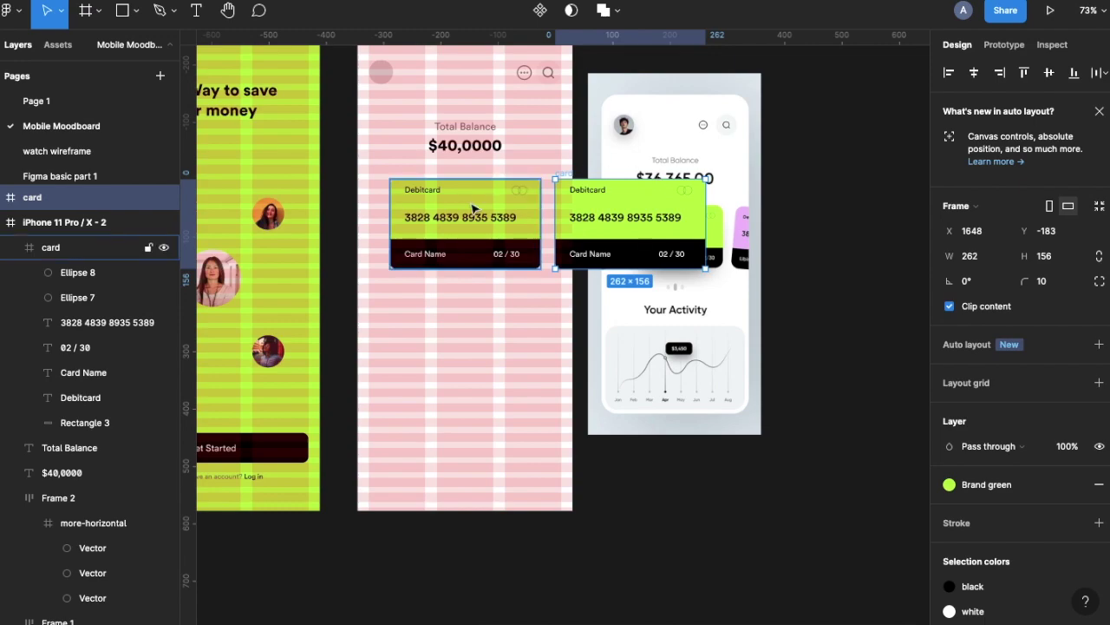
{"action": "left_click_drag", "start_coordinate": [474, 208], "coordinate": [518, 223]}
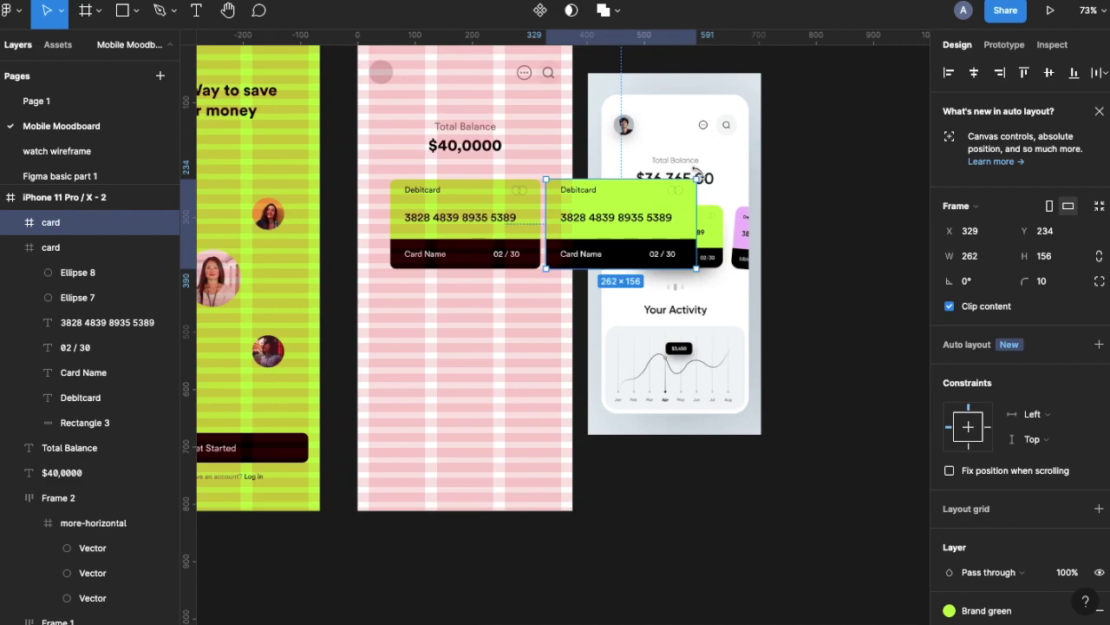
{"action": "left_click_drag", "start_coordinate": [695, 173], "coordinate": [703, 189]}
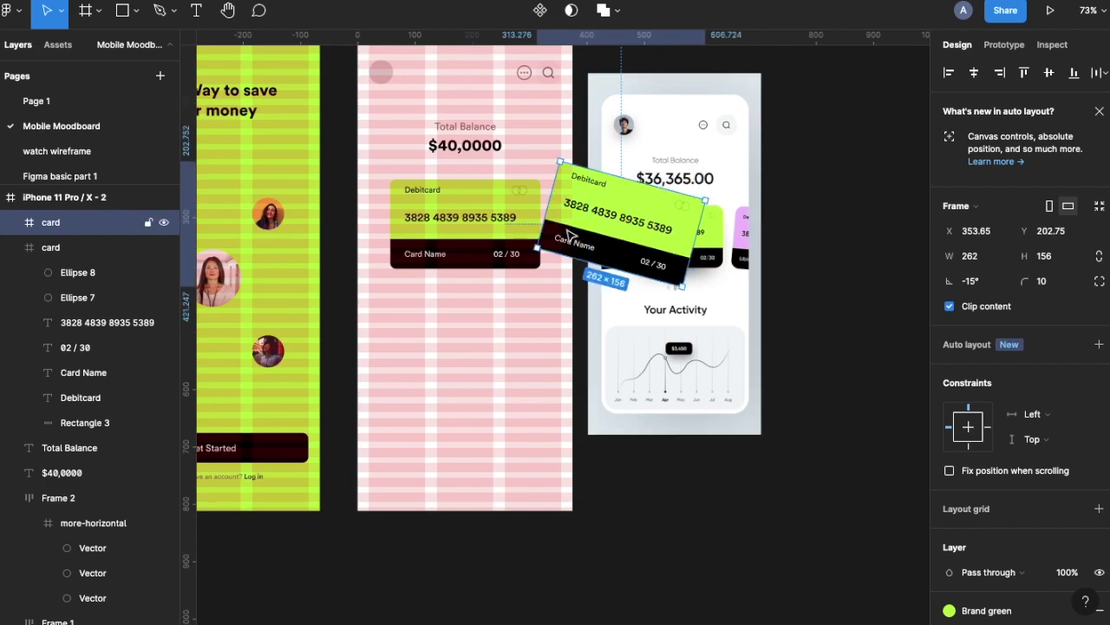
Step: Shift the tilted card copy 40 px down and 10 px to the right
{"action": "key", "text": "shift+Down"}
{"action": "key", "text": "shift+Down"}
{"action": "key", "text": "shift+Down"}
{"action": "key", "text": "shift+Right"}
{"action": "key", "text": "shift+Down"}
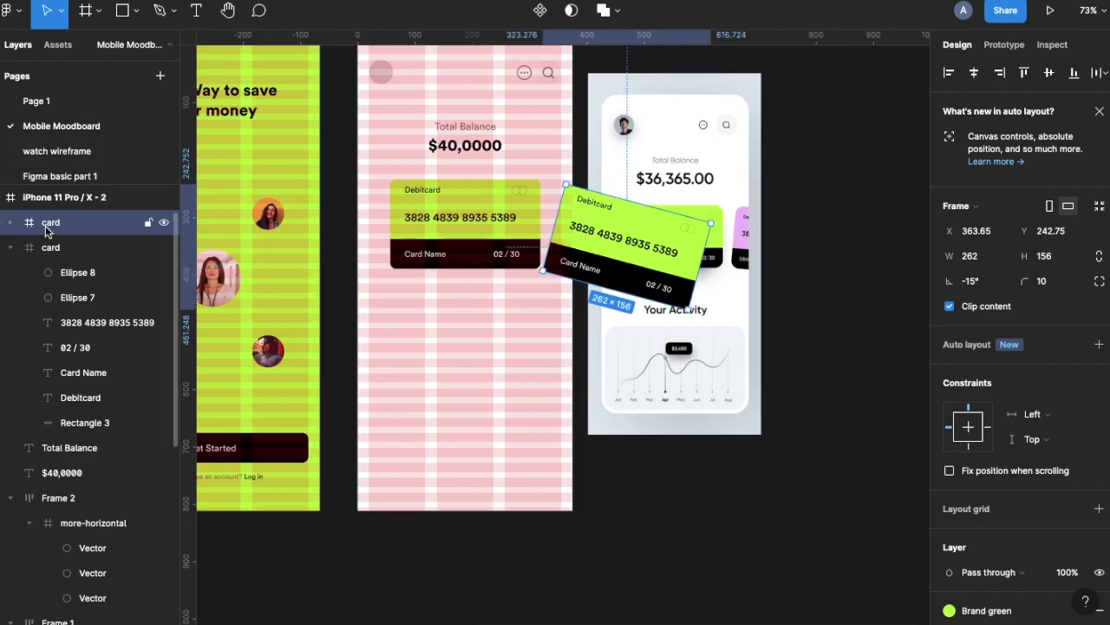
Step: Duplicate the tilted card, rotate the copy to 15° and move it past the original card's left side to about X -180
{"action": "key", "text": "ctrl+d"}
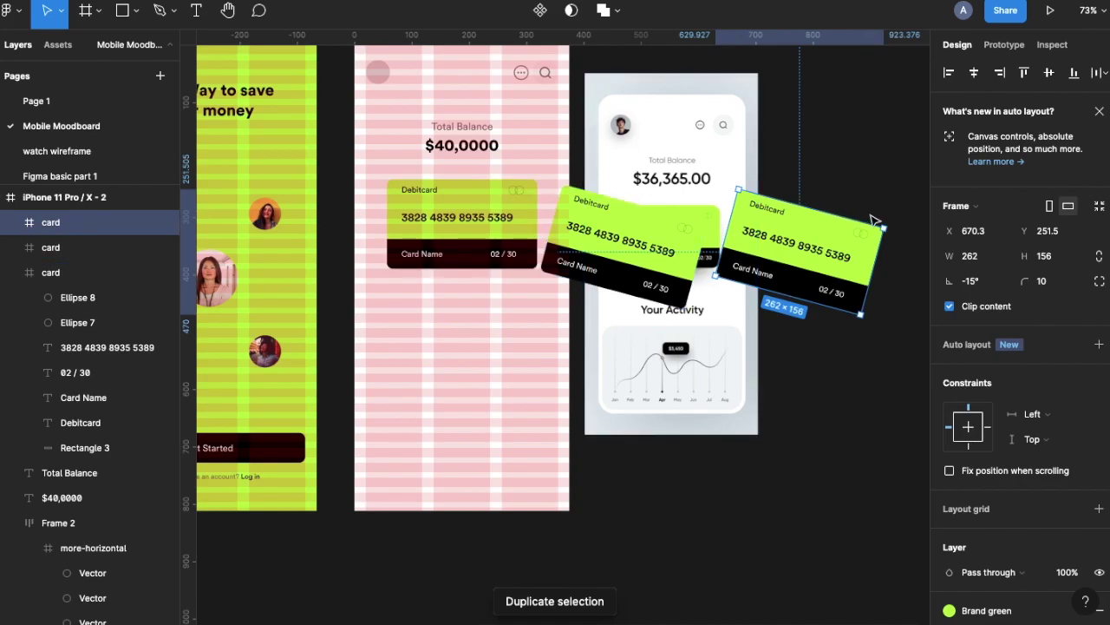
{"action": "left_click_drag", "start_coordinate": [889, 227], "coordinate": [664, 249]}
{"action": "key", "text": "shift+Left"}
{"action": "key", "text": "shift+Left"}
{"action": "key", "text": "shift+Left"}
{"action": "key", "text": "shift+Left"}
{"action": "key", "text": "shift+Left"}
{"action": "key", "text": "shift+Left"}
{"action": "key", "text": "shift+Left"}
{"action": "key", "text": "shift+Left"}
{"action": "key", "text": "shift+Left"}
{"action": "key", "text": "shift+Left"}
{"action": "key", "text": "shift+Left"}
{"action": "key", "text": "shift+Left"}
{"action": "key", "text": "shift+Left"}
{"action": "key", "text": "shift+Left"}
{"action": "key", "text": "shift+Left"}
{"action": "key", "text": "shift+Left"}
{"action": "key", "text": "shift+Left"}
{"action": "key", "text": "shift+Left"}
{"action": "key", "text": "shift+Left"}
{"action": "key", "text": "shift+Left"}
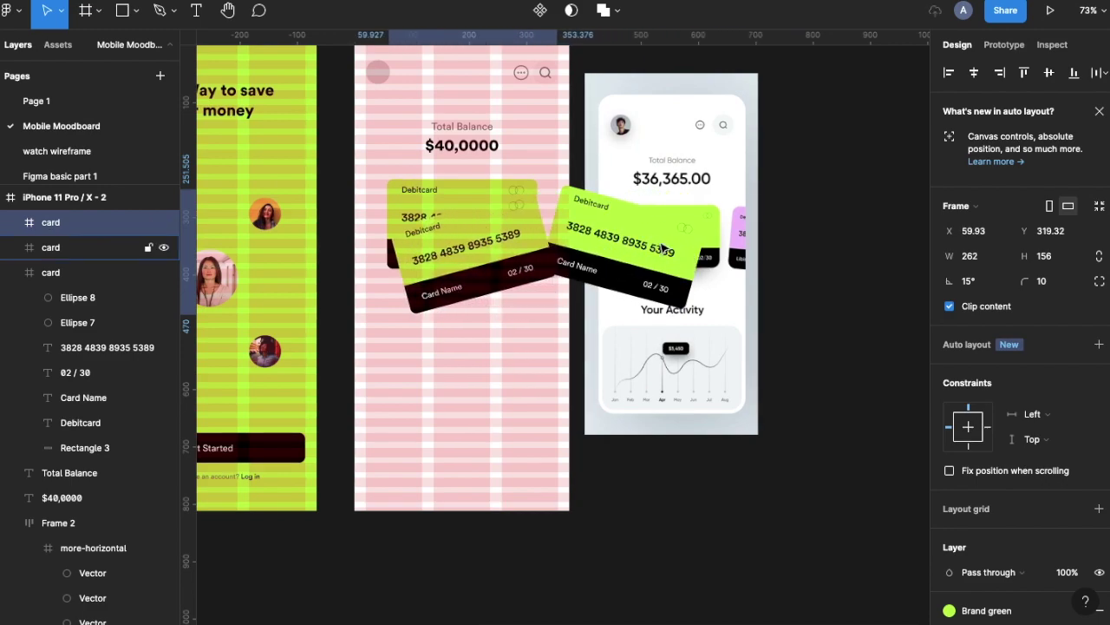
{"action": "key", "text": "shift+Left"}
{"action": "key", "text": "shift+Left"}
{"action": "key", "text": "shift+Left"}
{"action": "key", "text": "shift+Left"}
{"action": "key", "text": "shift+Left"}
{"action": "key", "text": "shift+Left"}
{"action": "key", "text": "shift+Left"}
{"action": "key", "text": "shift+Left"}
{"action": "key", "text": "shift+Left"}
{"action": "key", "text": "shift+Left"}
{"action": "key", "text": "shift+Left"}
{"action": "key", "text": "shift+Left"}
{"action": "key", "text": "shift+Left"}
{"action": "key", "text": "shift+Left"}
{"action": "key", "text": "shift+Left"}
{"action": "key", "text": "shift+Left"}
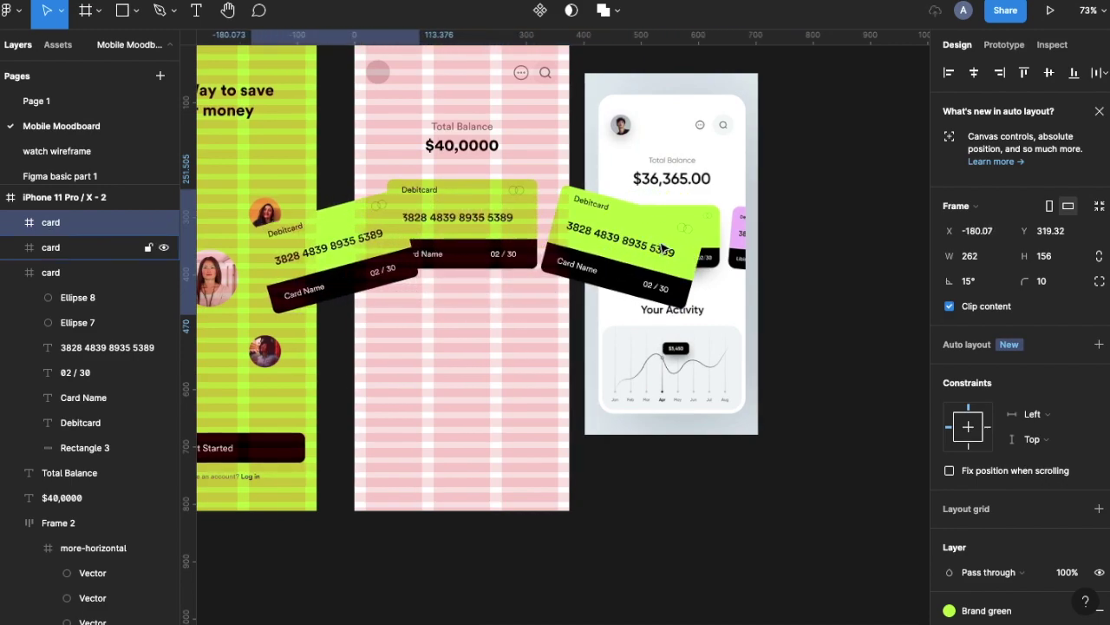
Step: Nudge the 15° card about 63 px further left and 12 px up so it sits beside the middle card
{"action": "key", "text": "shift+Left"}
{"action": "key", "text": "shift+Left"}
{"action": "key", "text": "Up"}
{"action": "key", "text": "Up"}
{"action": "key", "text": "Up"}
{"action": "key", "text": "shift+Up"}
{"action": "key", "text": "Left"}
{"action": "key", "text": "Left"}
{"action": "key", "text": "Left"}
{"action": "key", "text": "Left"}
{"action": "key", "text": "Left"}
{"action": "key", "text": "Left"}
{"action": "key", "text": "Left"}
{"action": "key", "text": "Left"}
{"action": "key", "text": "Left"}
{"action": "key", "text": "Left"}
{"action": "key", "text": "Left"}
{"action": "key", "text": "Left"}
{"action": "key", "text": "Left"}
{"action": "key", "text": "Left"}
{"action": "key", "text": "Right"}
{"action": "key", "text": "Right"}
{"action": "key", "text": "Right"}
{"action": "key", "text": "Right"}
{"action": "key", "text": "Right"}
{"action": "key", "text": "Right"}
{"action": "key", "text": "Right"}
{"action": "key", "text": "Right"}
{"action": "key", "text": "Right"}
{"action": "key", "text": "Right"}
{"action": "key", "text": "Right"}
Step: Distribute the three debit cards evenly and set their horizontal spacing to 10
{"action": "left_click", "coordinate": [529, 258], "text": "shift"}
{"action": "left_click", "coordinate": [555, 252], "text": "shift"}
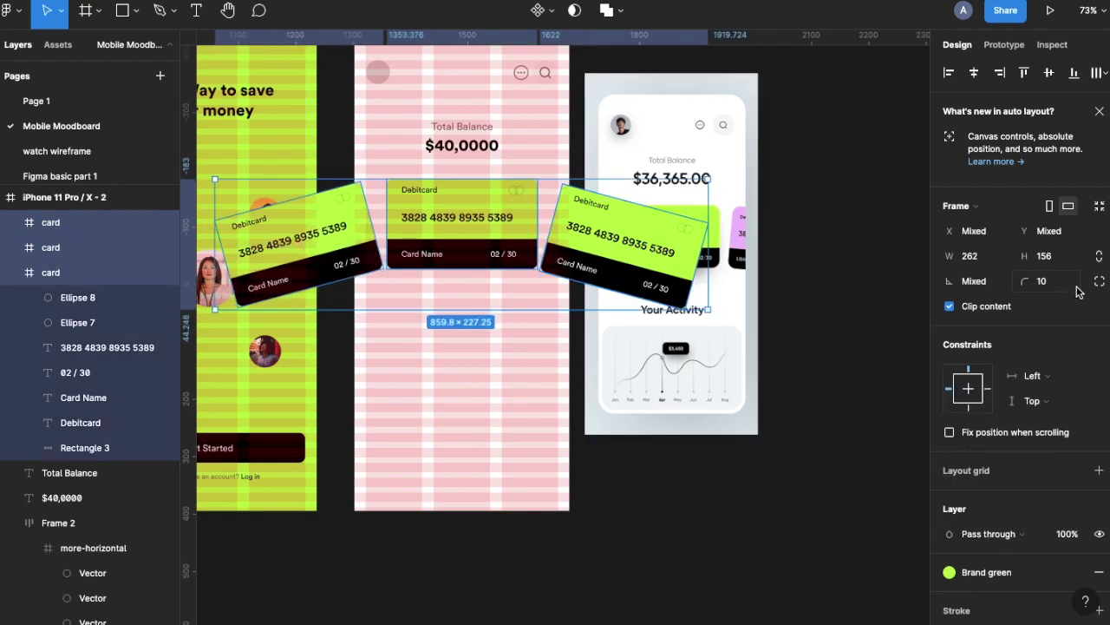
{"action": "scroll", "coordinate": [1047, 343], "scroll_direction": "down", "scroll_amount": 1}
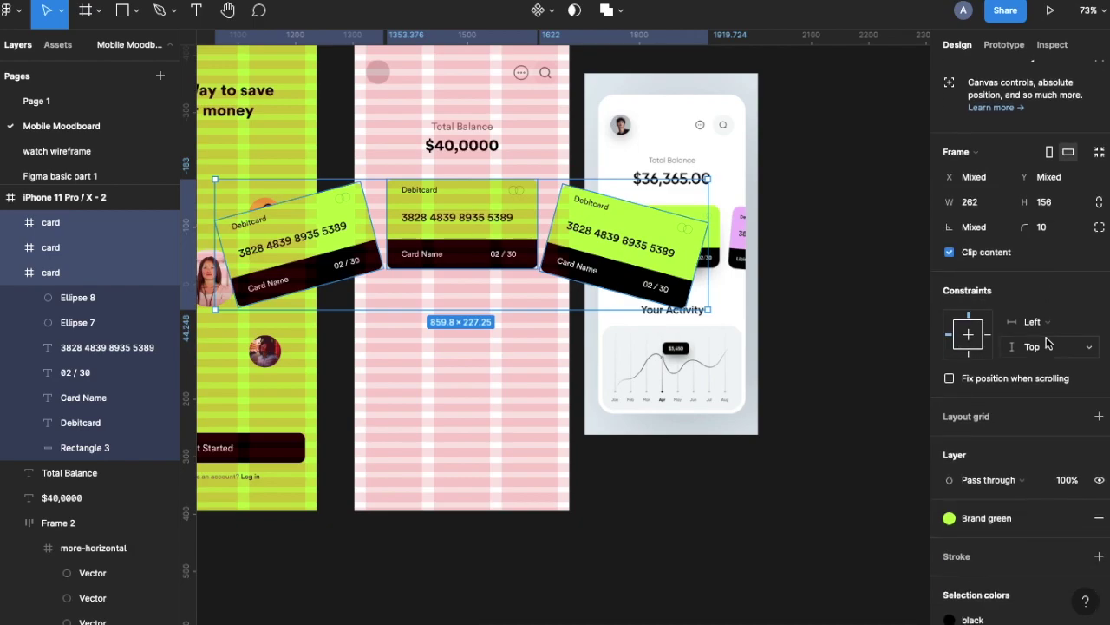
{"action": "scroll", "coordinate": [1031, 267], "scroll_direction": "up", "scroll_amount": 1}
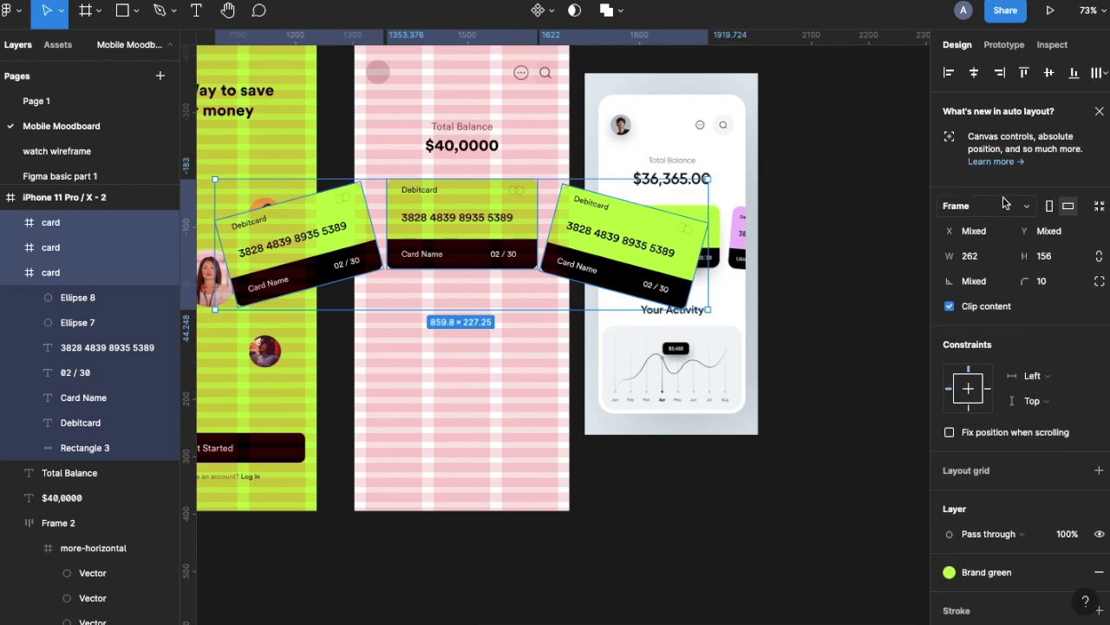
{"action": "left_click", "coordinate": [1098, 74]}
{"action": "left_click", "coordinate": [946, 144]}
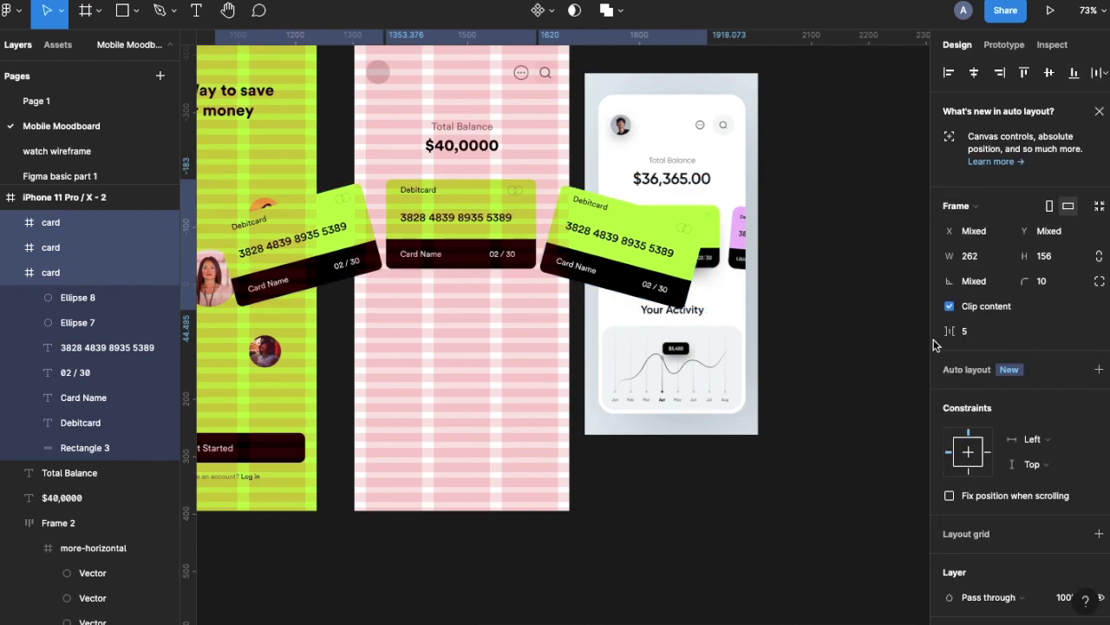
{"action": "left_click", "coordinate": [983, 339]}
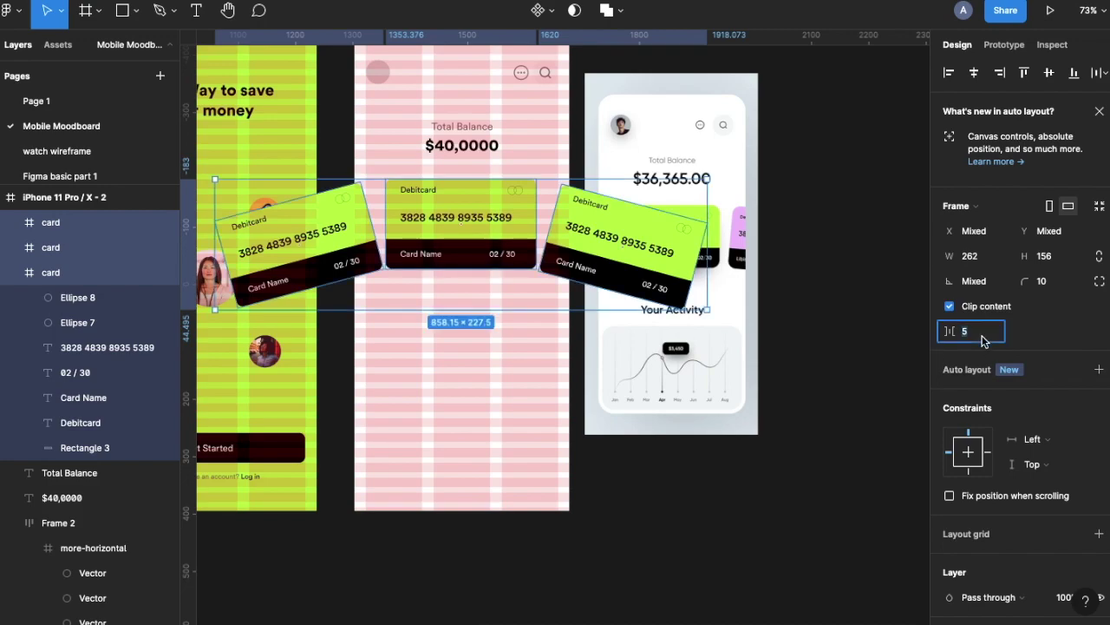
{"action": "type", "text": "6"}
{"action": "key", "text": "Return"}
{"action": "left_click", "coordinate": [983, 339]}
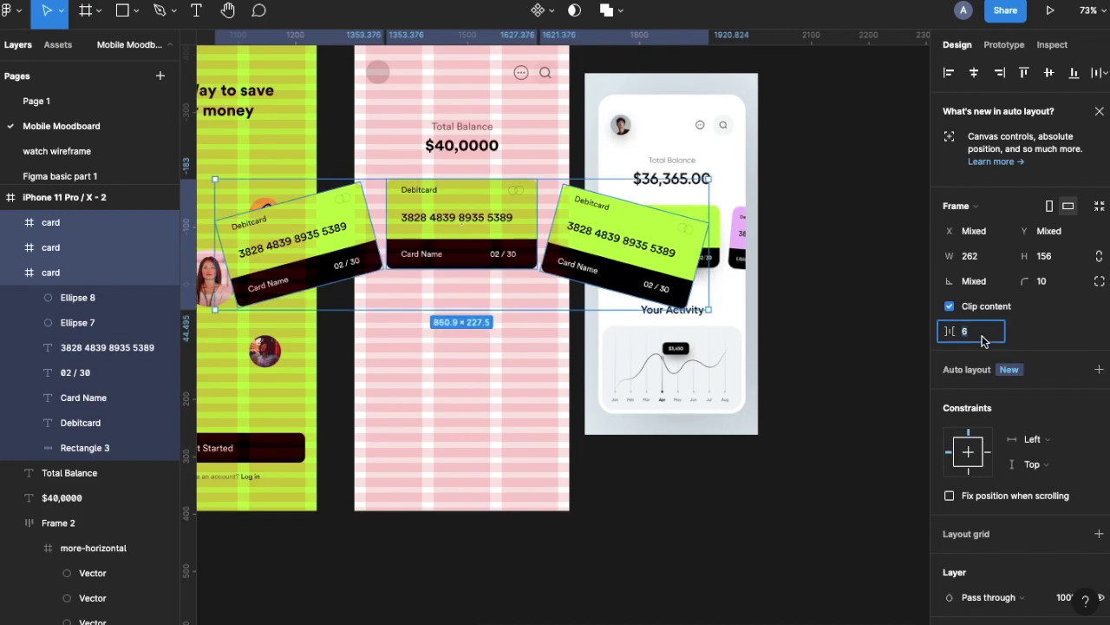
{"action": "key", "text": "Return"}
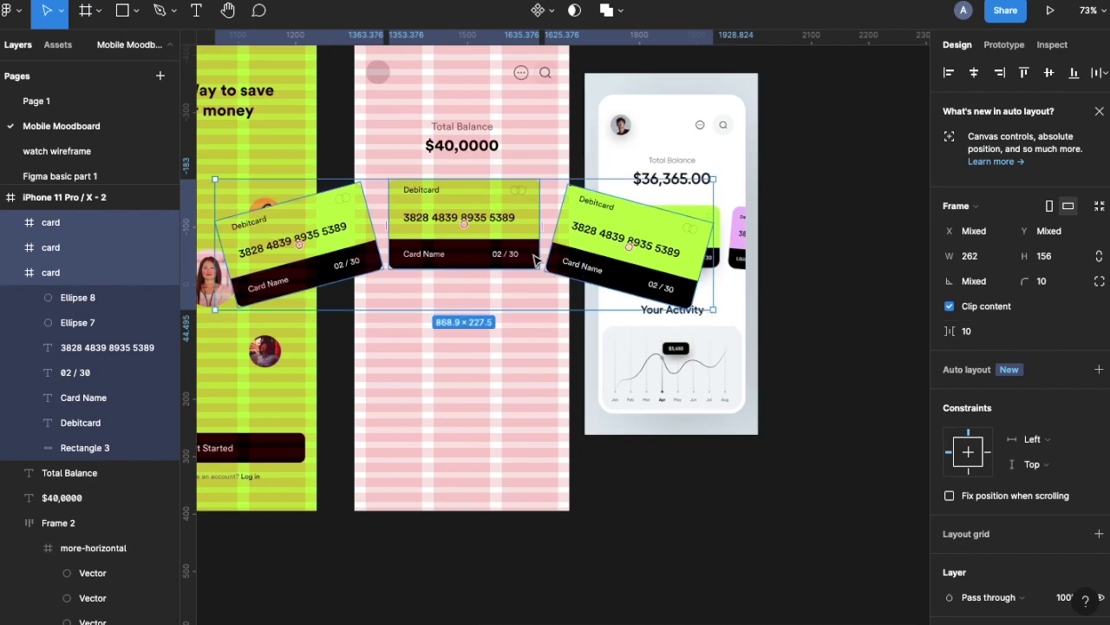
Step: Detach the Brand green fill style from the right tilted card and recolor it with the pink-violet sampled from the reference design
{"action": "left_click", "coordinate": [589, 264]}
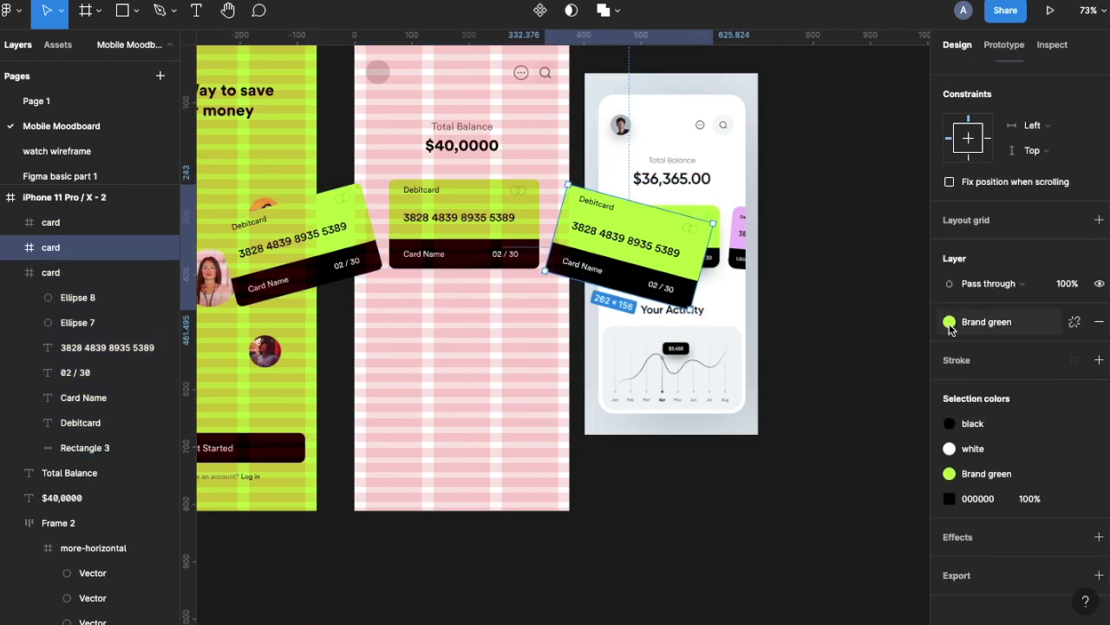
{"action": "left_click", "coordinate": [1074, 322]}
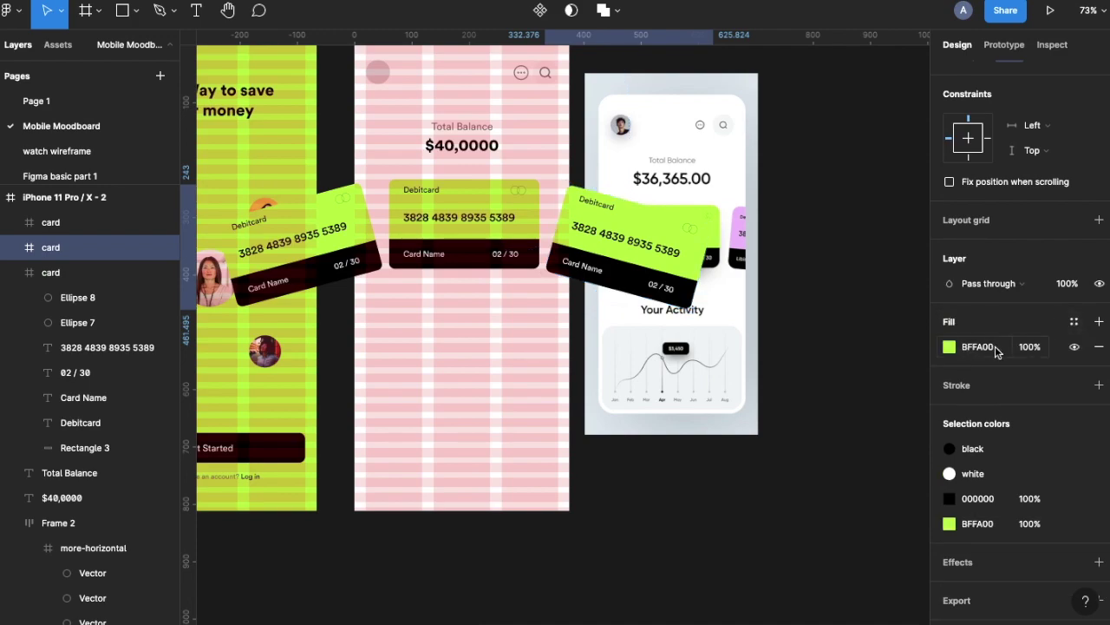
{"action": "scroll", "coordinate": [707, 299], "scroll_direction": "right", "scroll_amount": 2}
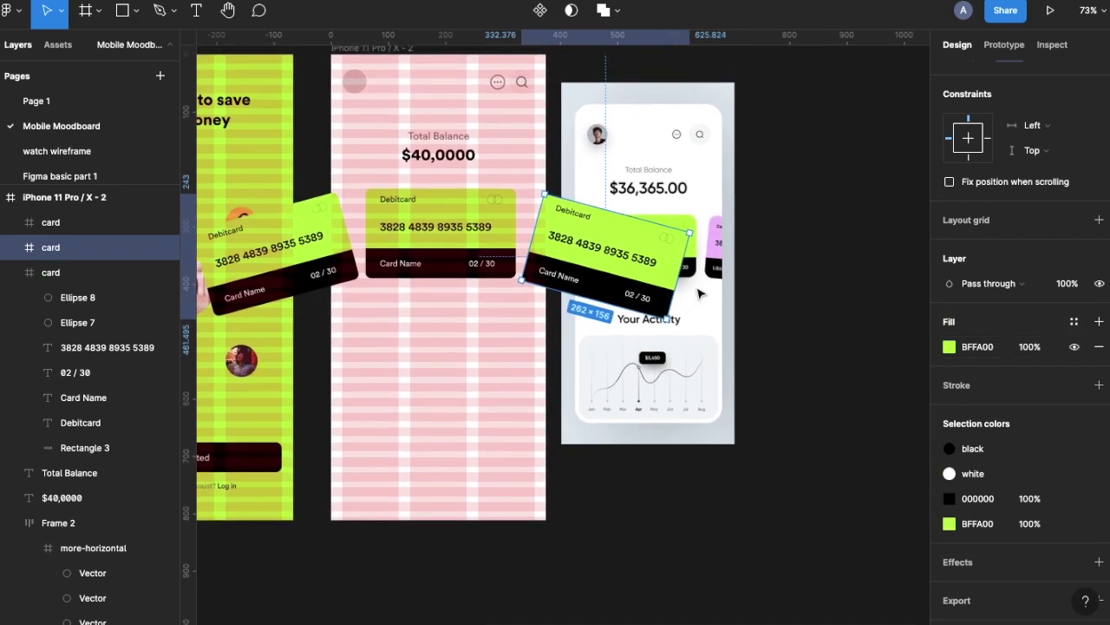
{"action": "key", "text": "i"}
{"action": "left_click", "coordinate": [721, 240]}
Step: Move the reference dashboard image clear of the tilted cards, to X 2038, Y -289
{"action": "left_click", "coordinate": [350, 252]}
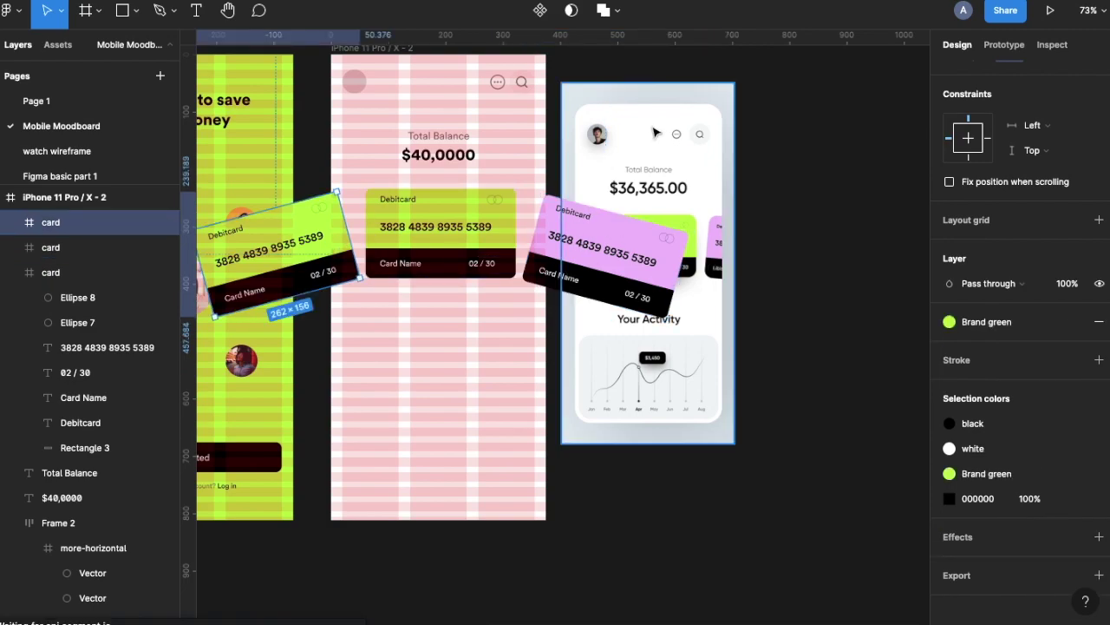
{"action": "left_click", "coordinate": [677, 139]}
{"action": "left_click_drag", "start_coordinate": [678, 143], "coordinate": [870, 188]}
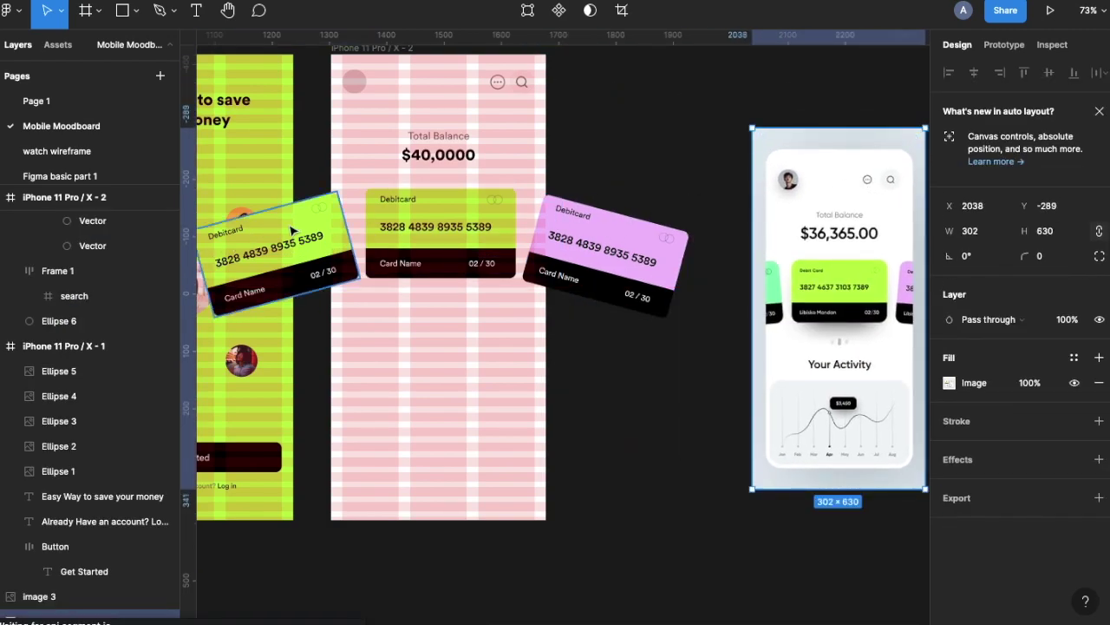
Step: Fill the left tilted card with the mint green sampled from the reference image's left card
{"action": "left_click", "coordinate": [321, 261]}
{"action": "key", "text": "i"}
{"action": "left_click", "coordinate": [776, 304]}
{"action": "left_click", "coordinate": [318, 319]}
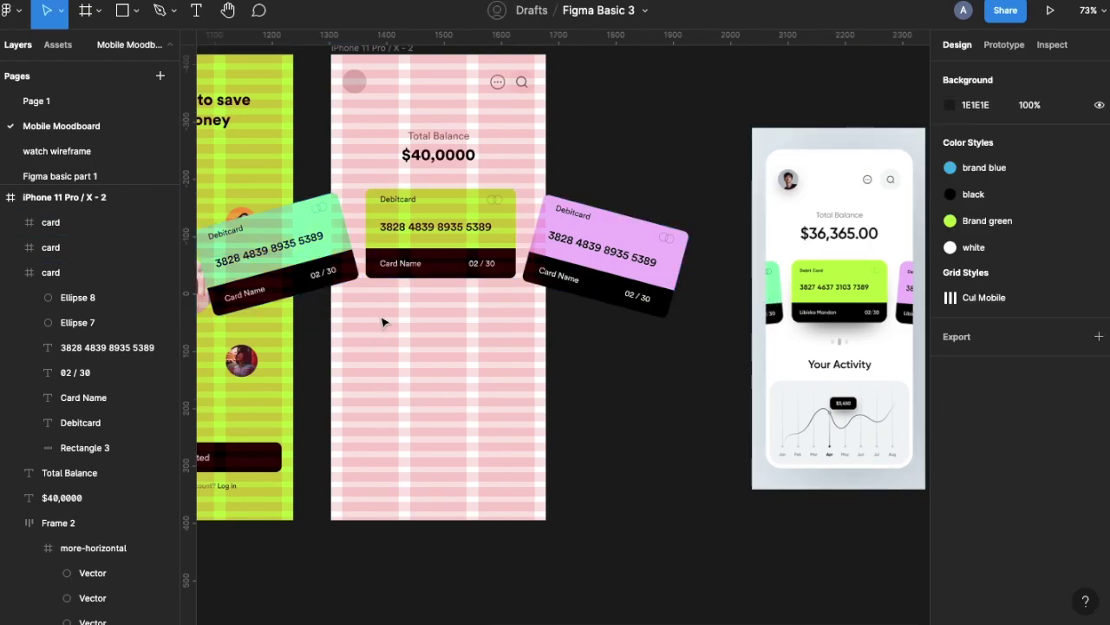
Step: Duplicate the $40,0000 text below the cards at X 103, Y 510 and change the copy to "Your activity"
{"action": "left_click", "coordinate": [449, 158]}
{"action": "left_click_drag", "start_coordinate": [450, 158], "coordinate": [438, 363]}
{"action": "double_click", "coordinate": [438, 363]}
{"action": "type", "text": "Yp"}
{"action": "key", "text": "BackSpace"}
{"action": "type", "text": "our activity"}
{"action": "key", "text": "Escape"}
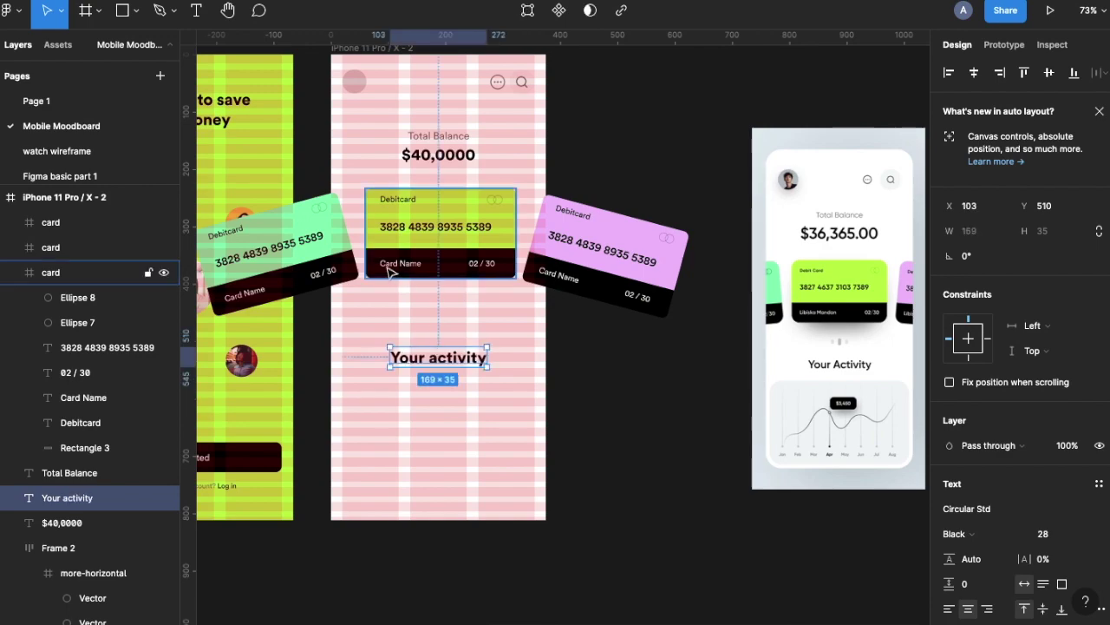
{"action": "key", "text": "o"}
{"action": "left_click_drag", "start_coordinate": [433, 320], "coordinate": [437, 324]}
{"action": "key", "text": "Delete"}
Step: Draw a 15 × 25 rectangle below the middle card and make rounded page indicators from it with a smaller copy on each side
{"action": "key", "text": "r"}
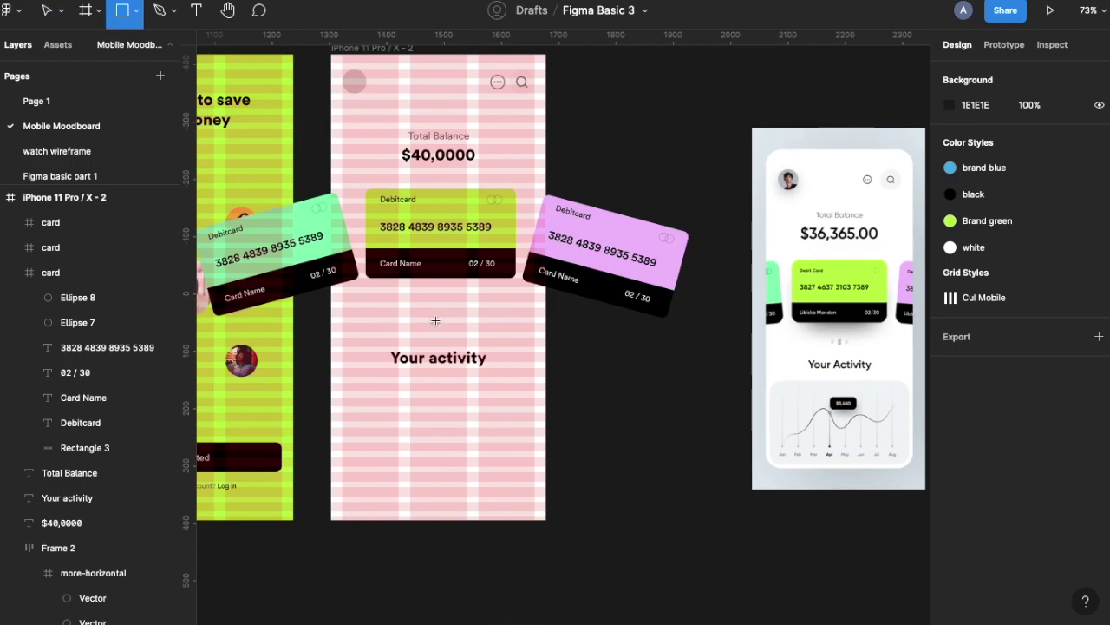
{"action": "left_click_drag", "start_coordinate": [438, 307], "coordinate": [442, 330]}
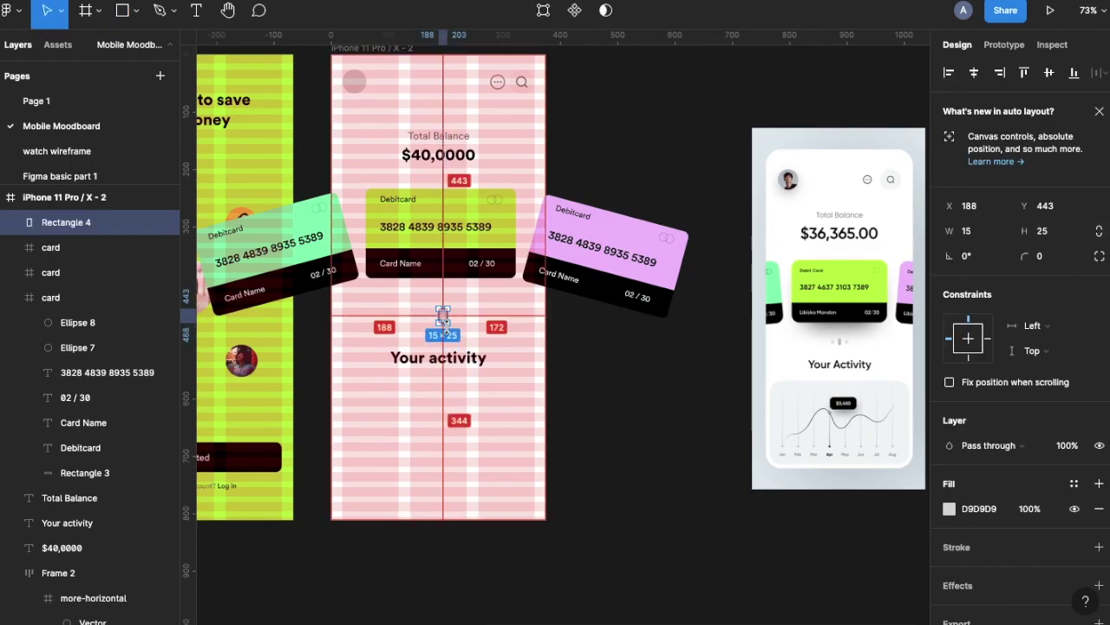
{"action": "key", "text": "ctrl+d"}
{"action": "key", "text": "ctrl+d"}
{"action": "scroll", "coordinate": [441, 316], "scroll_direction": "up", "scroll_amount": 3}
{"action": "scroll", "coordinate": [442, 311], "scroll_direction": "down", "scroll_amount": 5}
{"action": "left_click", "coordinate": [425, 372]}
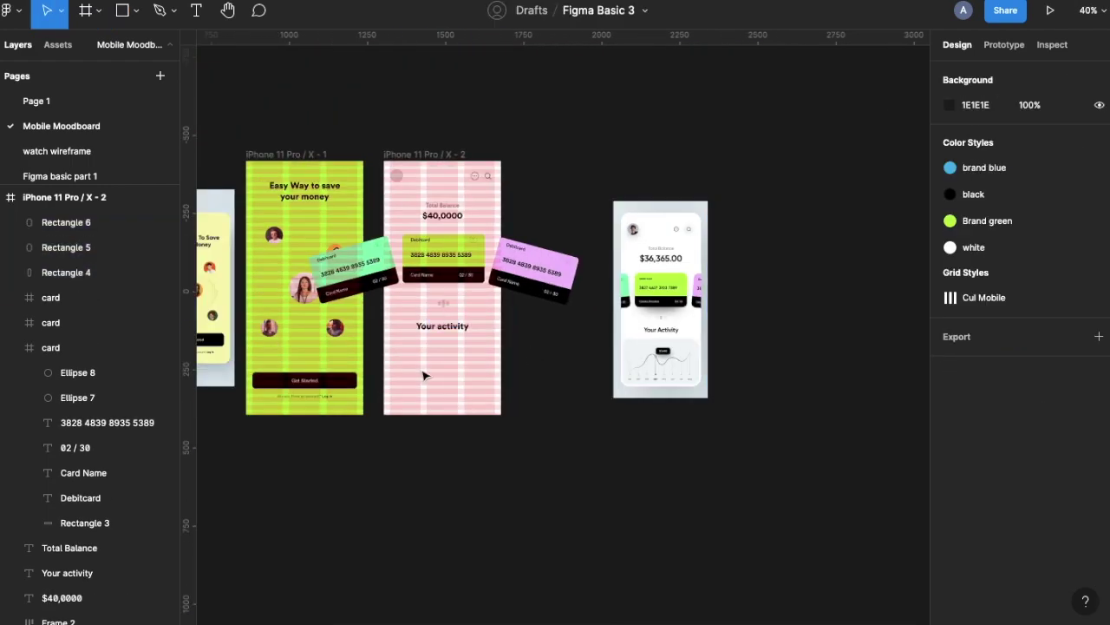
Step: Draw a rounded rectangle below the activity heading and place a heading copy reading "Your activity Card" on it at X 103, Y 636
{"action": "key", "text": "r"}
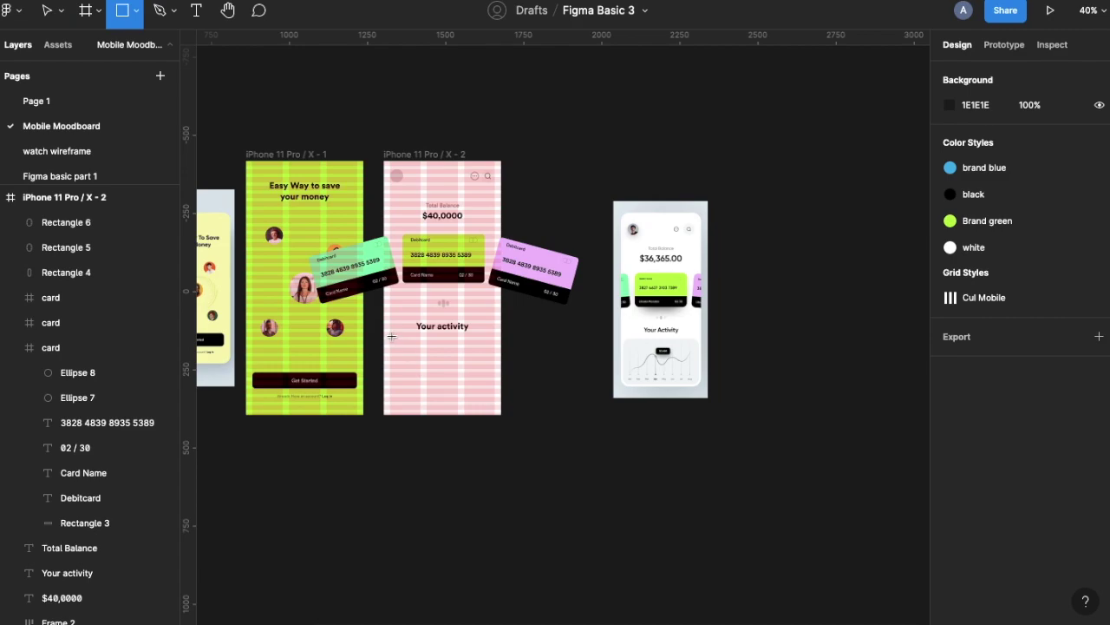
{"action": "left_click_drag", "start_coordinate": [391, 336], "coordinate": [485, 399]}
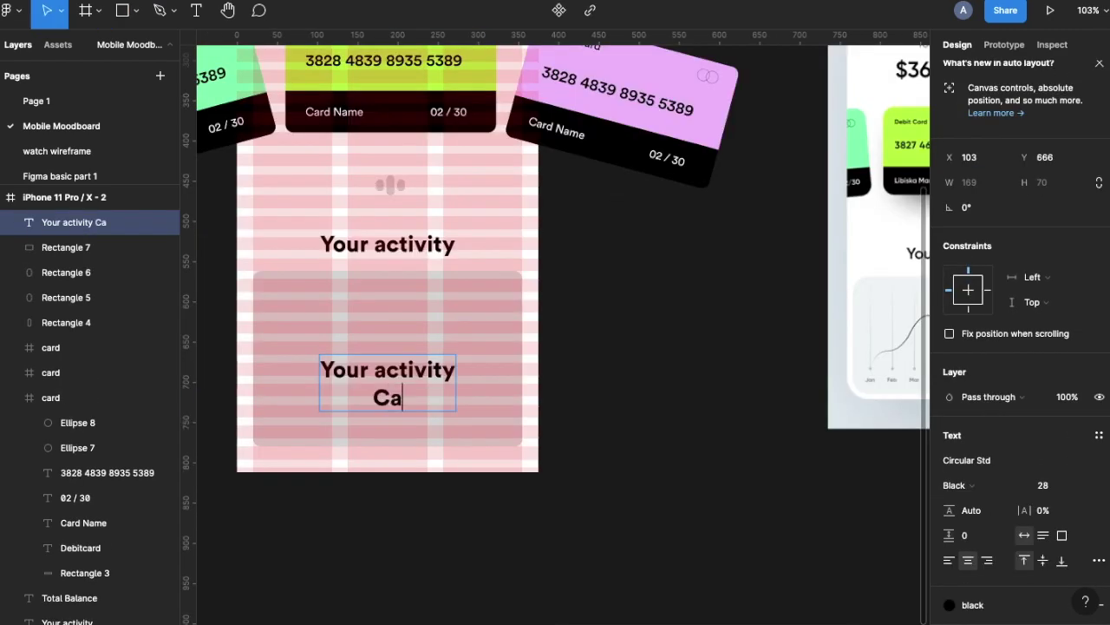
{"action": "type", "text": "rdx"}
{"action": "key", "text": "Escape"}
{"action": "key", "text": "Return"}
{"action": "key", "text": "Right"}
{"action": "key", "text": "BackSpace"}
{"action": "key", "text": "Escape"}
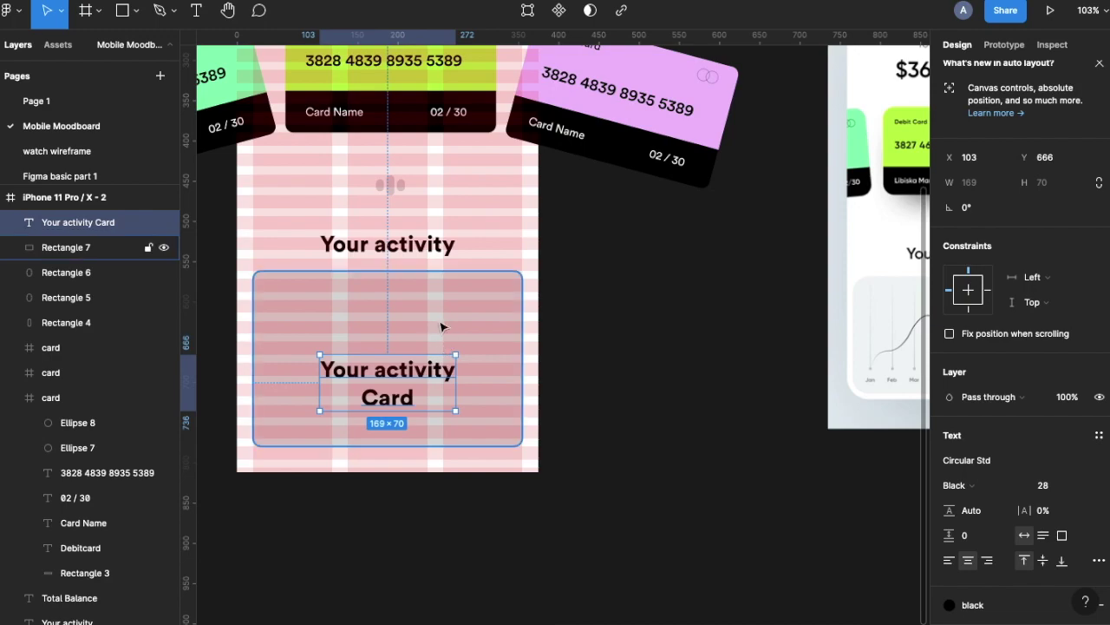
{"action": "mouse_move", "coordinate": [403, 378]}
{"action": "left_mouse_down"}
{"action": "mouse_move", "coordinate": [401, 344]}
{"action": "mouse_move", "coordinate": [401, 356]}
{"action": "left_mouse_up"}
{"action": "key", "text": "ctrl+minus"}
{"action": "scroll", "coordinate": [402, 355], "scroll_direction": "up", "scroll_amount": 3}
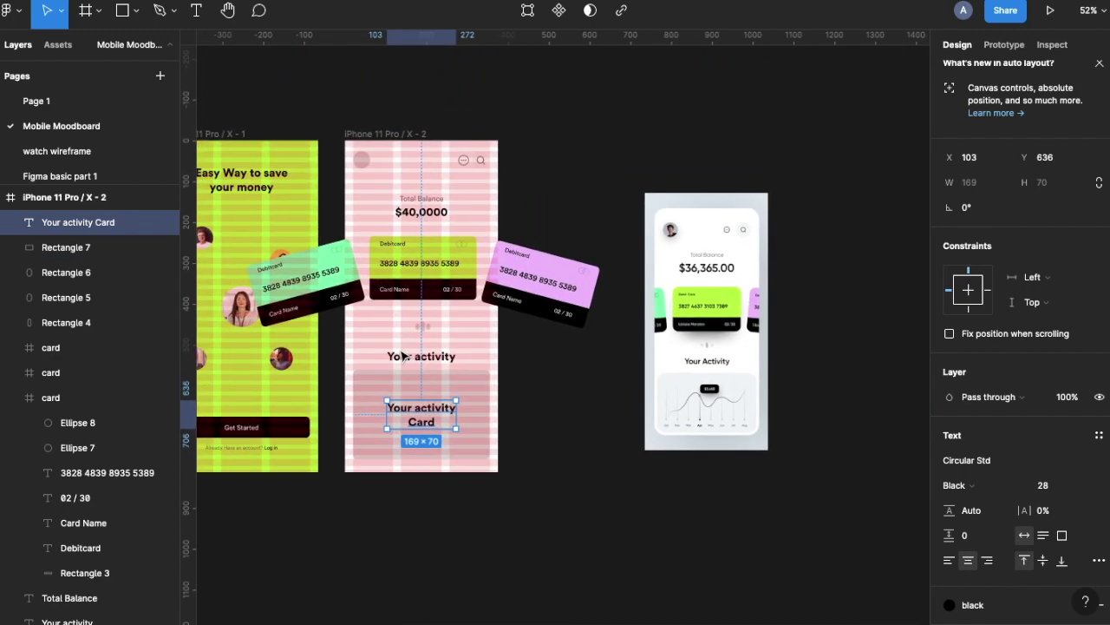
Step: Fill the profile circle in the dashboard's header with an image from the Content Reel plugin's Avatars (female) set
{"action": "right_click", "coordinate": [548, 228]}
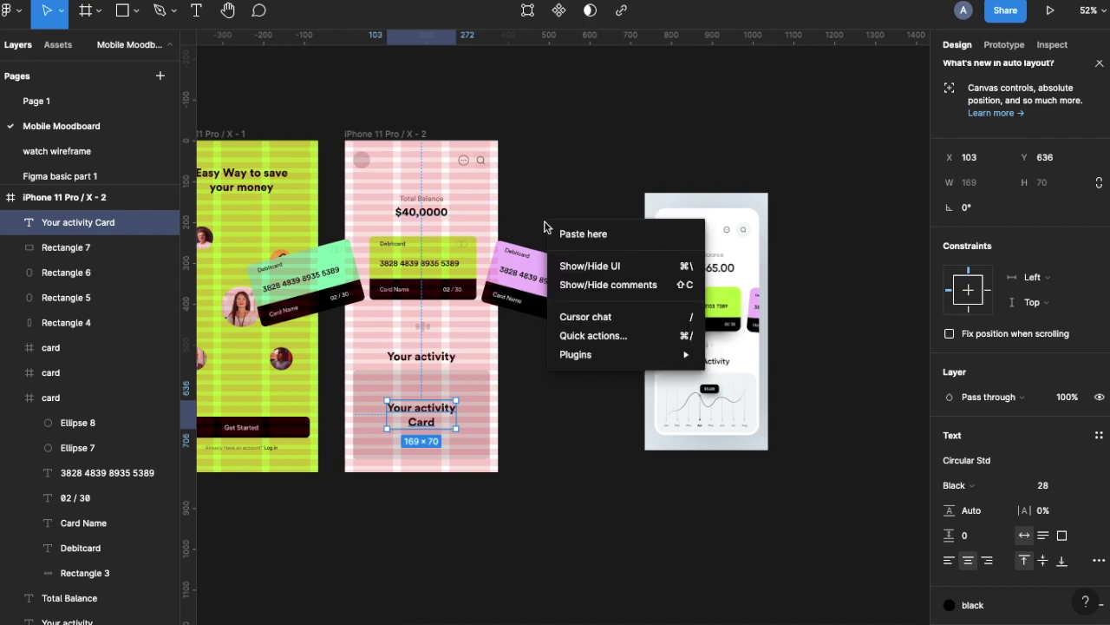
{"action": "mouse_move", "coordinate": [603, 354]}
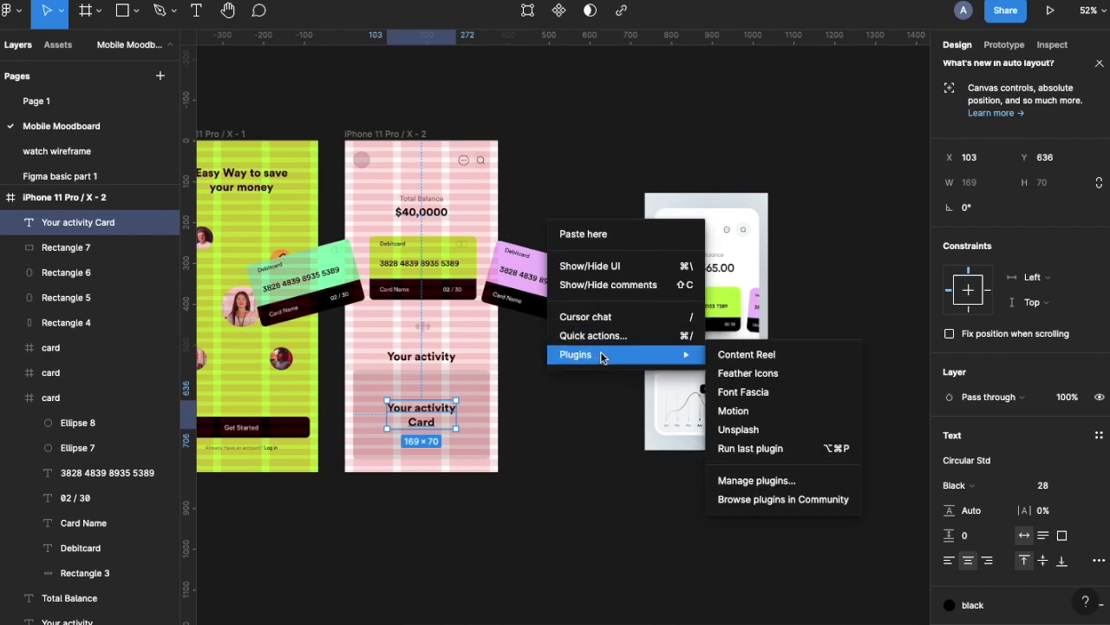
{"action": "left_click", "coordinate": [738, 354]}
{"action": "left_click_drag", "start_coordinate": [558, 92], "coordinate": [646, 80]}
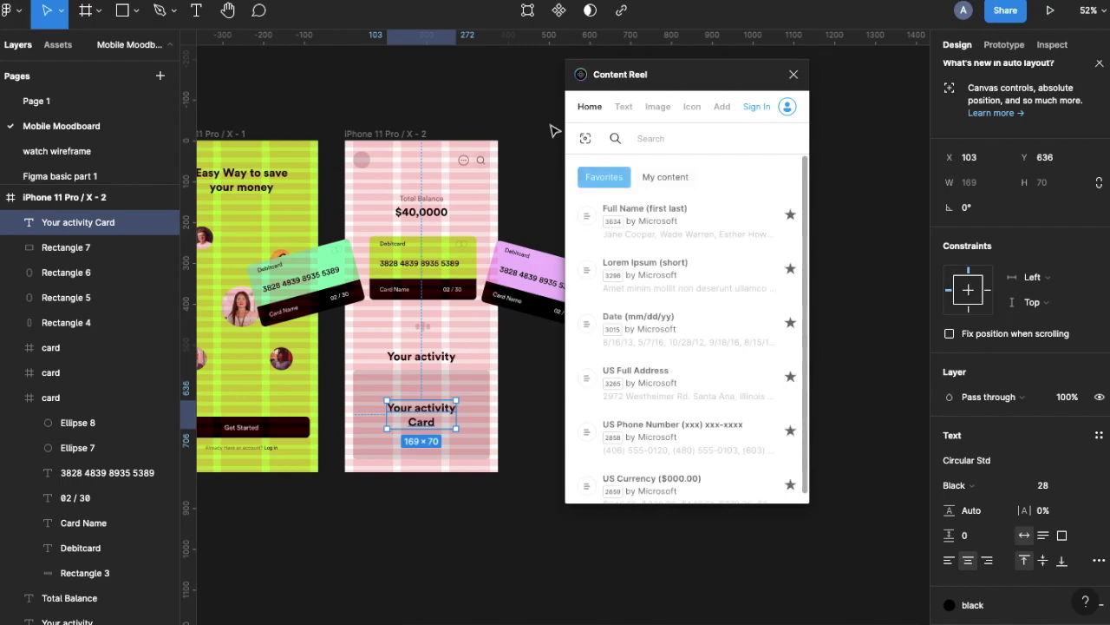
{"action": "left_click", "coordinate": [657, 111]}
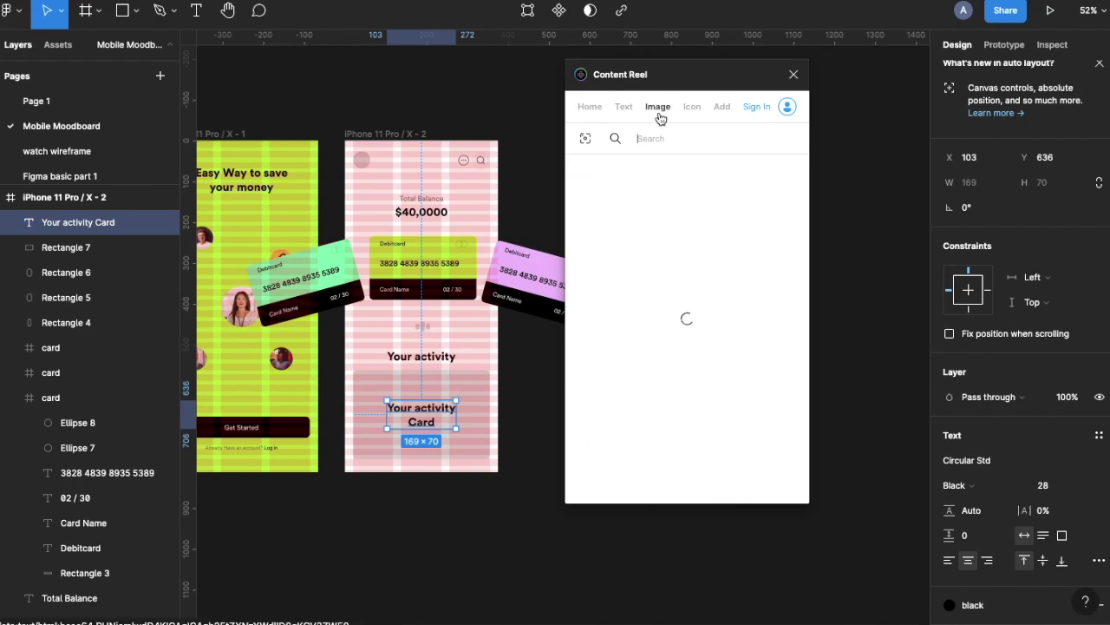
{"action": "left_click", "coordinate": [364, 163]}
{"action": "double_click", "coordinate": [646, 275]}
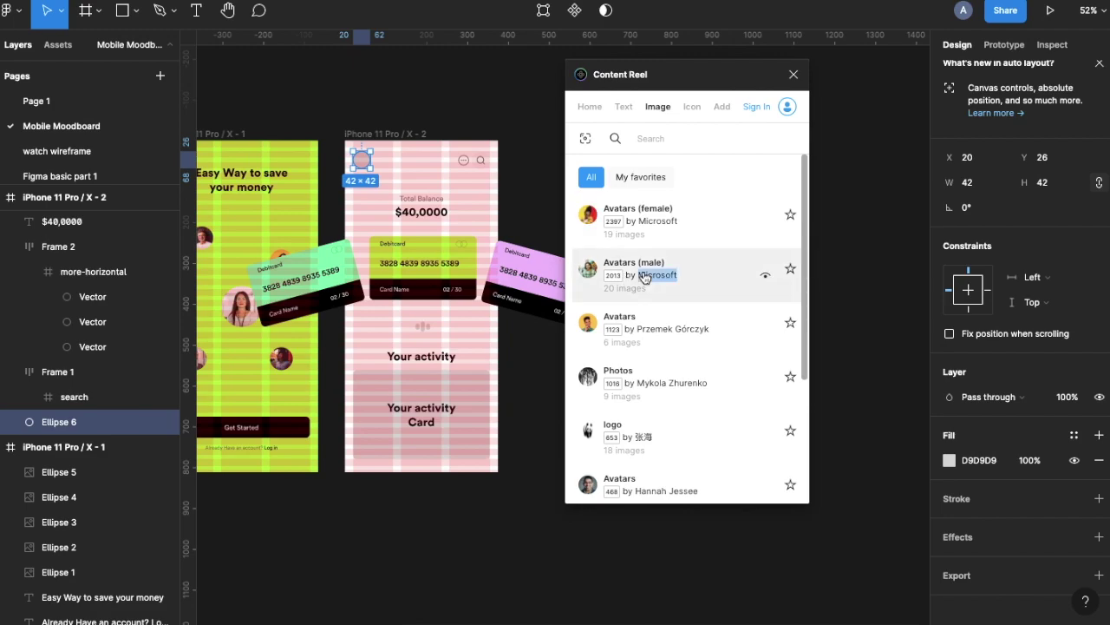
{"action": "left_click", "coordinate": [588, 271]}
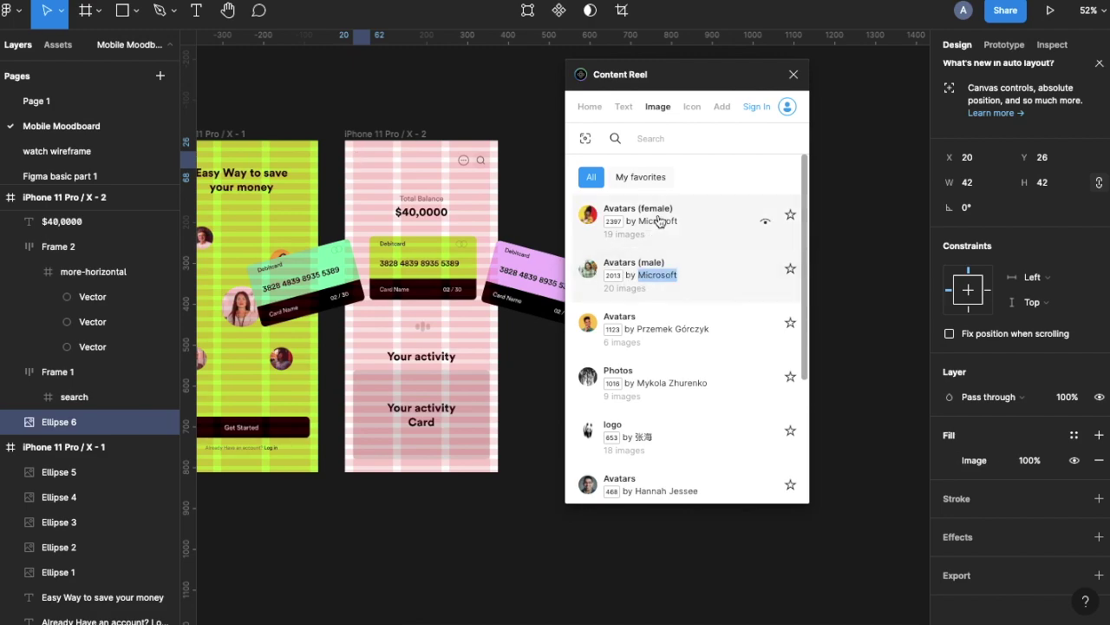
{"action": "left_click", "coordinate": [721, 203]}
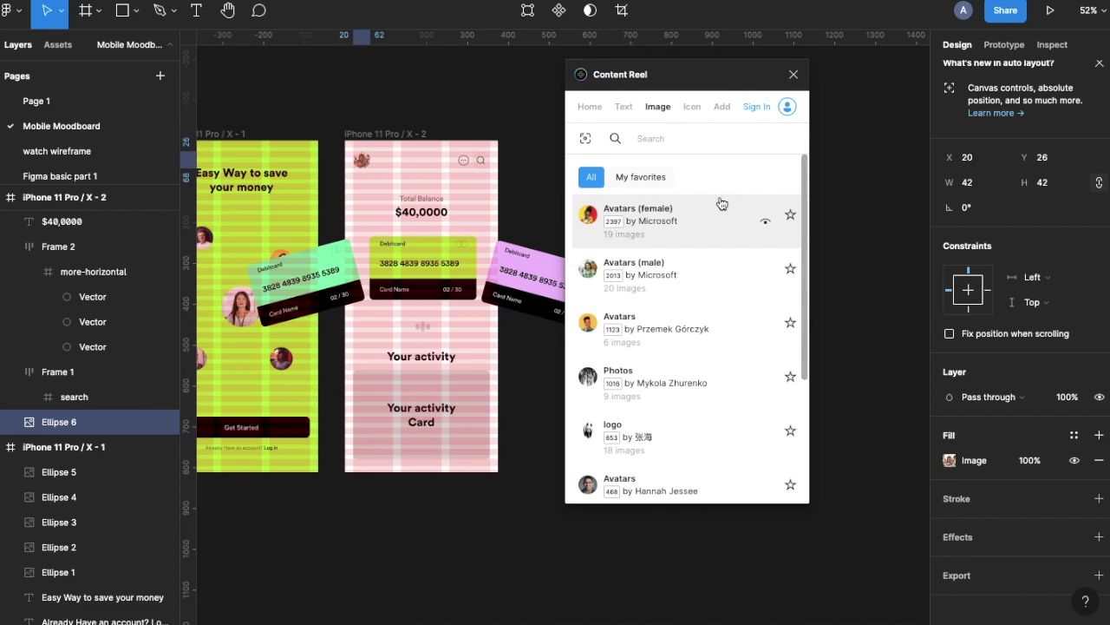
{"action": "left_click", "coordinate": [795, 76]}
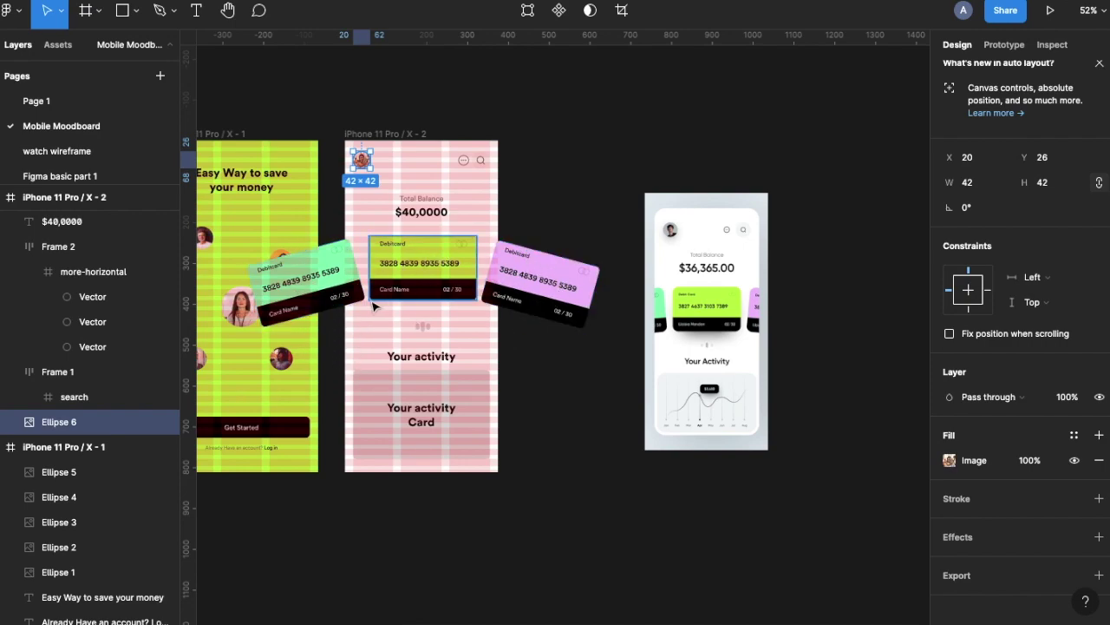
Step: Turn on content clipping for the iPhone 11 Pro / X - 2 frame to crop the side cards at its edges
{"action": "left_click", "coordinate": [384, 134]}
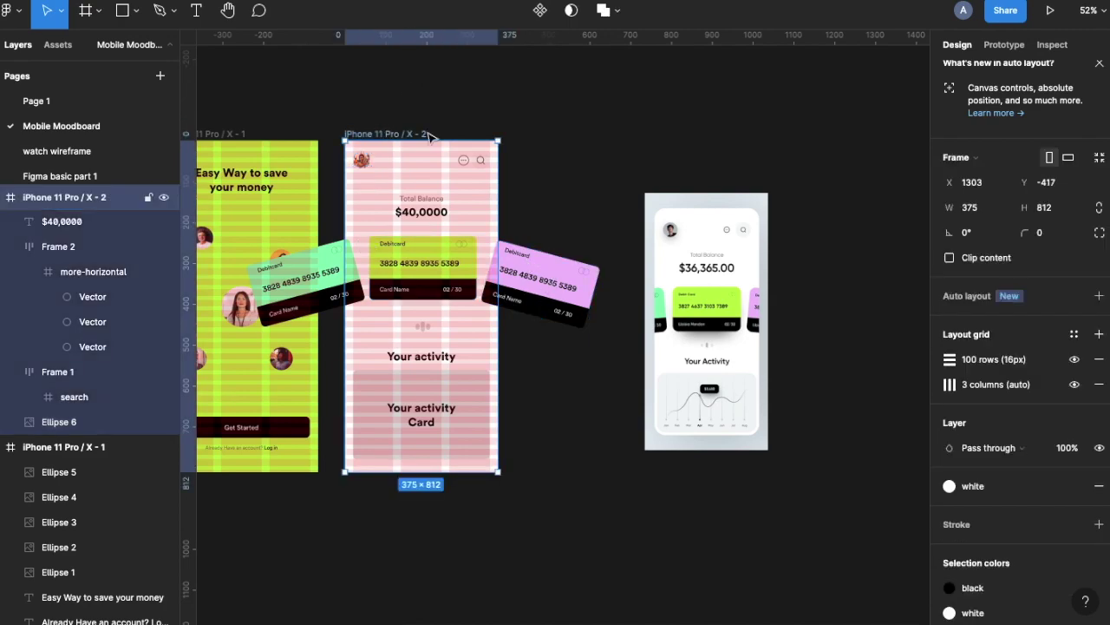
{"action": "left_click", "coordinate": [951, 259]}
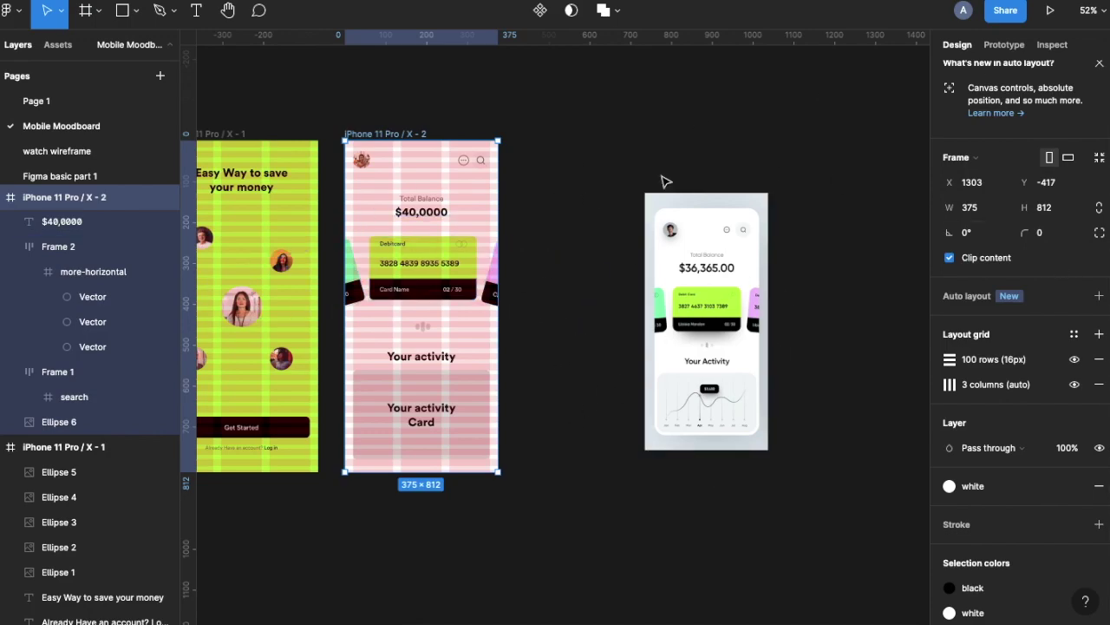
{"action": "scroll", "coordinate": [547, 422], "scroll_direction": "left", "scroll_amount": 5}
{"action": "scroll", "coordinate": [547, 421], "scroll_direction": "down", "scroll_amount": 3}
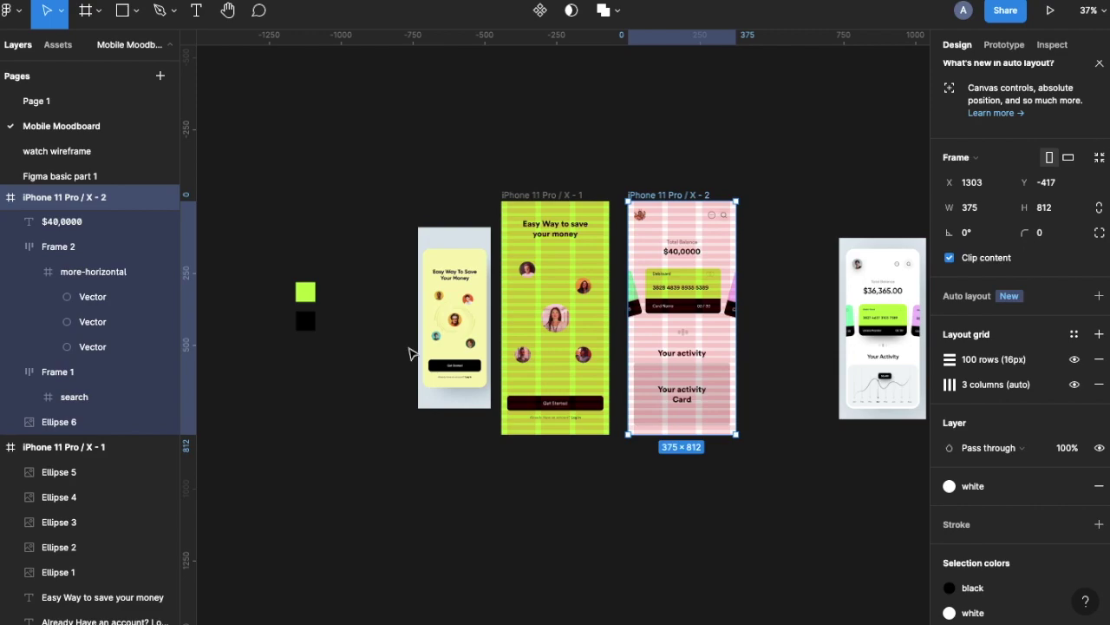
Step: Move the banking dashboard reference image farther away from the iPhone 11 Pro / X - 2 frame to make room beside it
{"action": "scroll", "coordinate": [713, 397], "scroll_direction": "right", "scroll_amount": 5}
{"action": "left_click", "coordinate": [510, 278]}
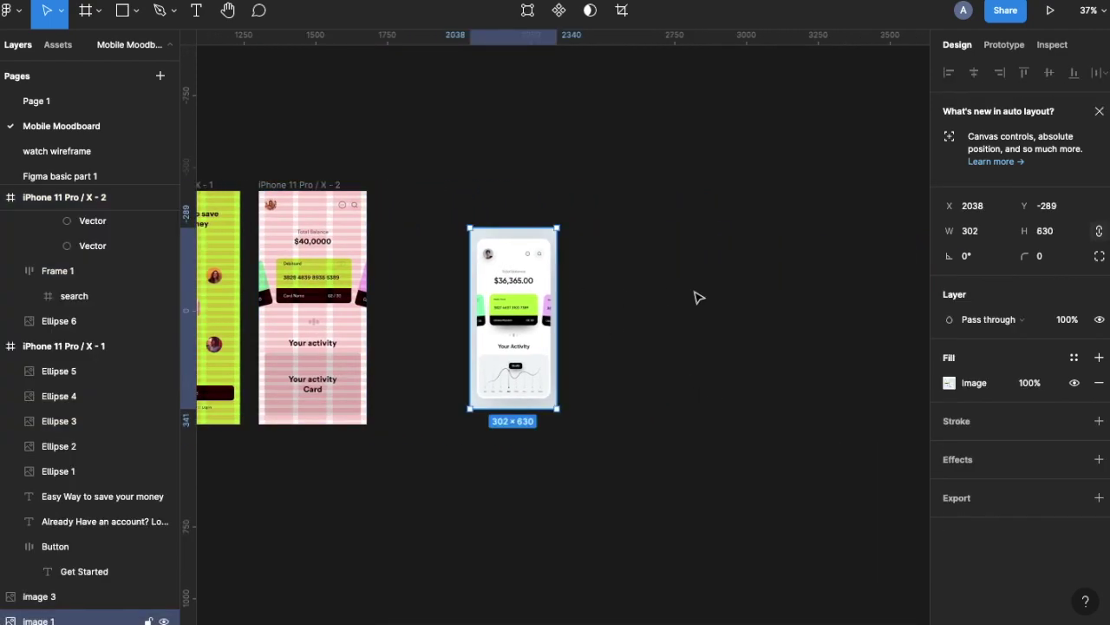
{"action": "key", "text": "Return"}
{"action": "key", "text": "Escape"}
{"action": "left_click_drag", "start_coordinate": [514, 304], "coordinate": [873, 293]}
Step: Duplicate the iPhone 11 Pro / X - 2 frame twice and place both copies in a row beside it
{"action": "left_click", "coordinate": [306, 171]}
{"action": "left_click", "coordinate": [293, 182]}
{"action": "scroll", "coordinate": [293, 186], "scroll_direction": "left", "scroll_amount": 3}
{"action": "scroll", "coordinate": [293, 189], "scroll_direction": "down", "scroll_amount": 3}
{"action": "scroll", "coordinate": [295, 191], "scroll_direction": "up", "scroll_amount": 4}
{"action": "scroll", "coordinate": [294, 191], "scroll_direction": "up", "scroll_amount": 1}
{"action": "left_click_drag", "start_coordinate": [425, 171], "coordinate": [760, 173]}
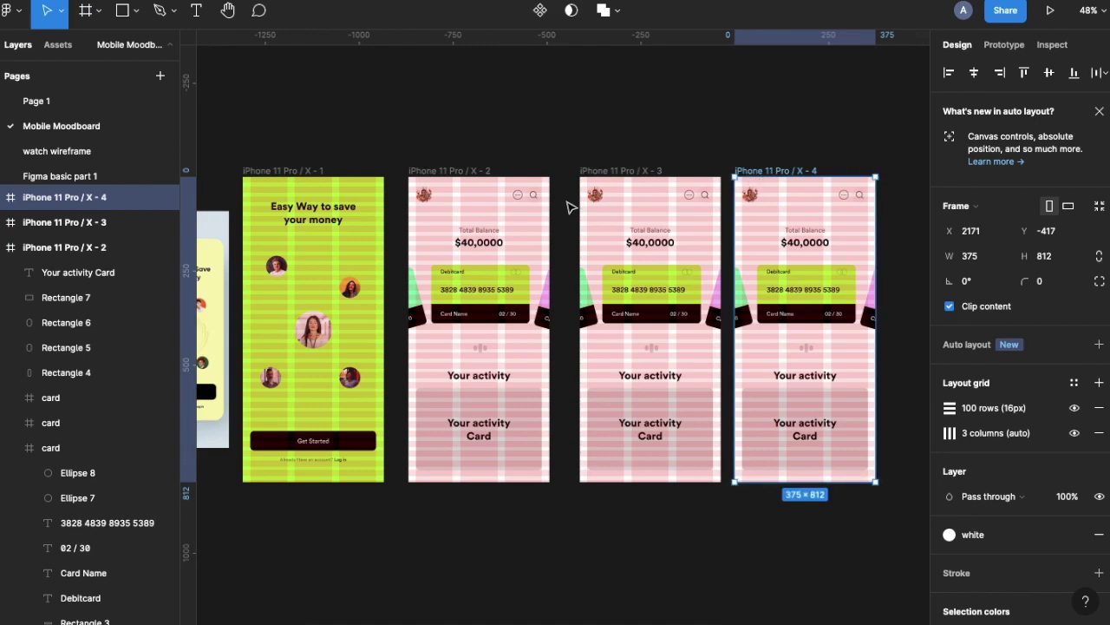
Step: Shift all three cards in the iPhone 11 Pro / X - 2 frame leftward together so the pink card becomes the middle one
{"action": "scroll", "coordinate": [555, 226], "scroll_direction": "right", "scroll_amount": 2}
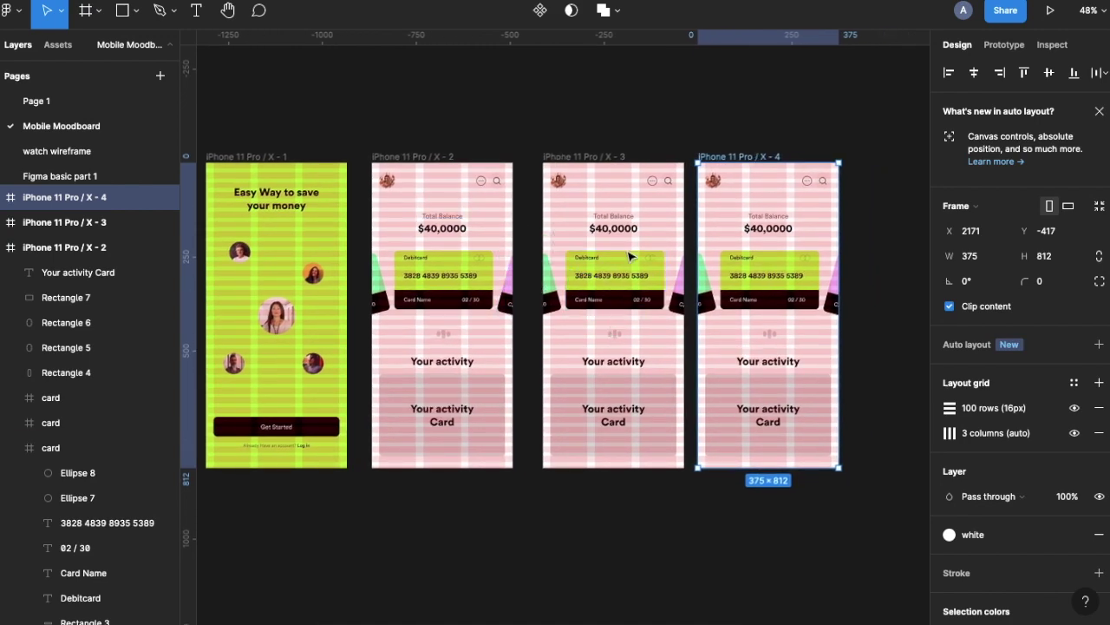
{"action": "left_click", "coordinate": [447, 301]}
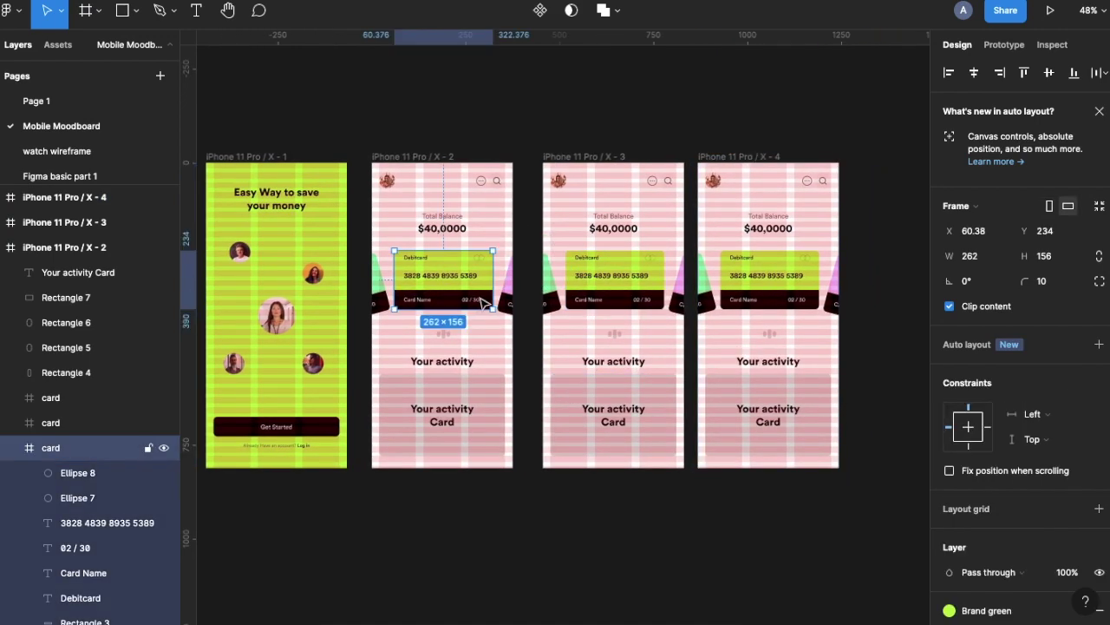
{"action": "left_click", "coordinate": [503, 301], "text": "shift"}
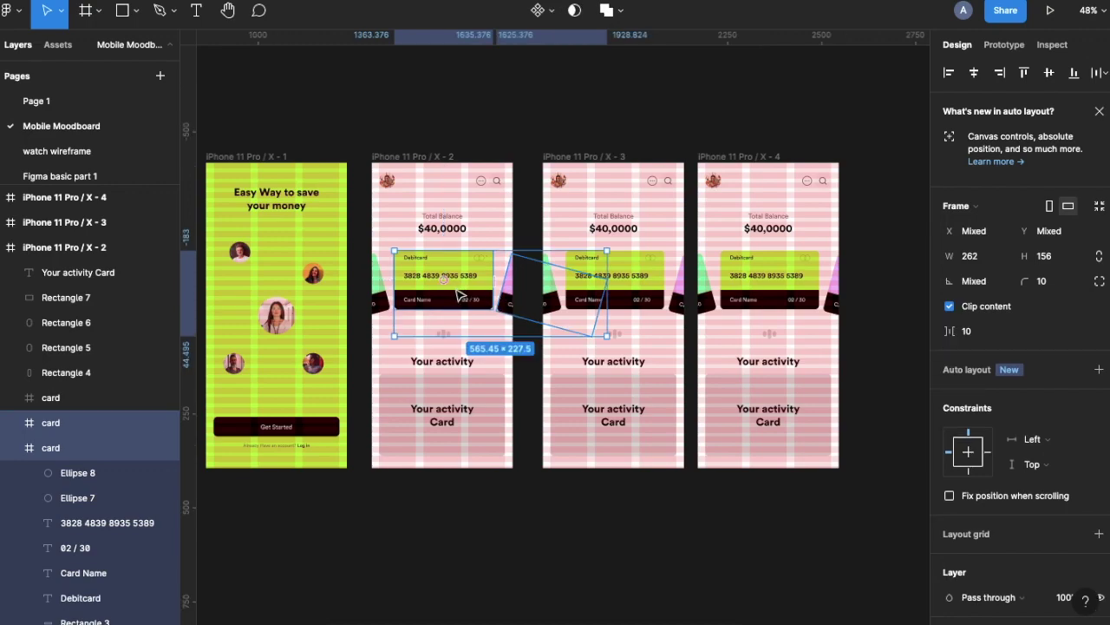
{"action": "left_click", "coordinate": [388, 298], "text": "shift"}
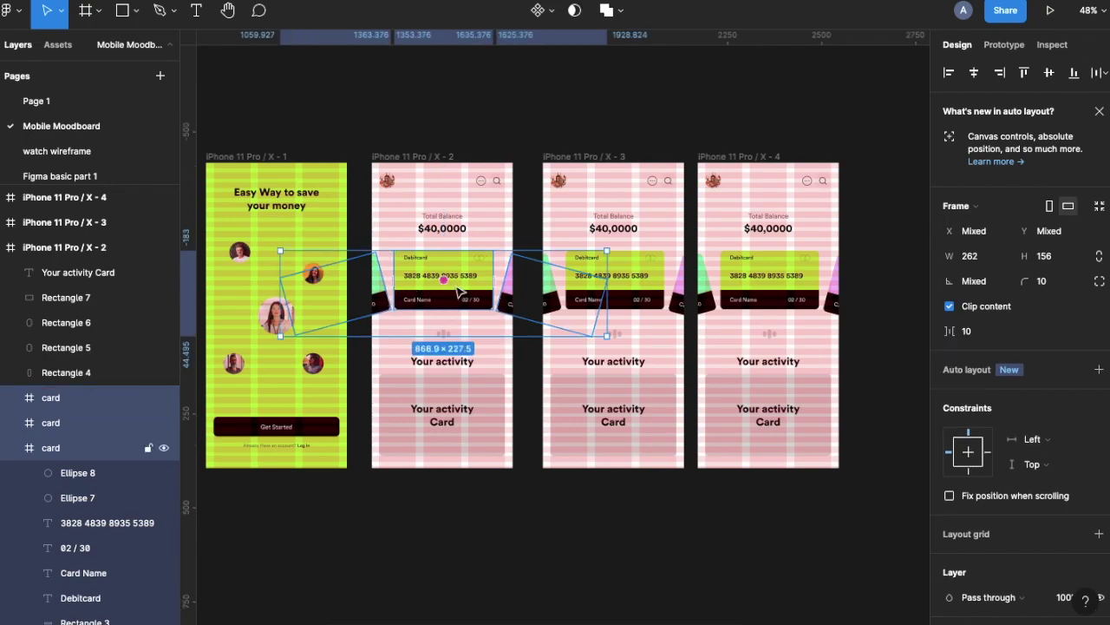
{"action": "left_click_drag", "start_coordinate": [503, 302], "coordinate": [387, 302]}
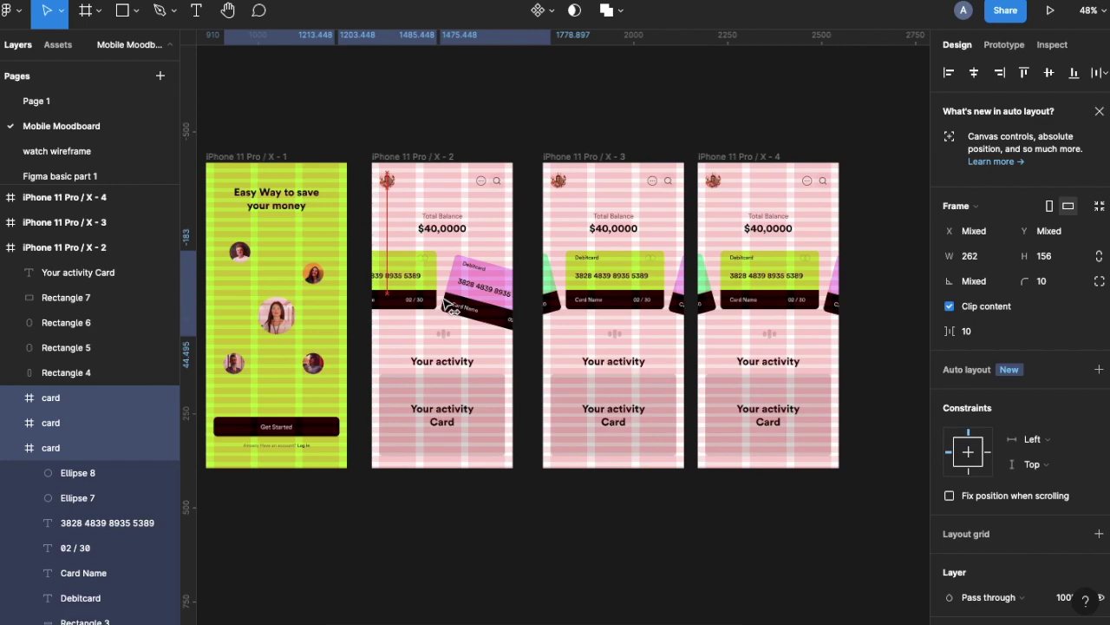
Step: Tilt the green card in the iPhone 11 Pro / X - 2 frame to 15° and lower it to Y 310.56
{"action": "left_click", "coordinate": [375, 280]}
{"action": "left_click_drag", "start_coordinate": [275, 252], "coordinate": [270, 268]}
{"action": "key", "text": "shift+Down"}
{"action": "key", "text": "shift+Down"}
{"action": "key", "text": "shift+Down"}
{"action": "key", "text": "shift+Down"}
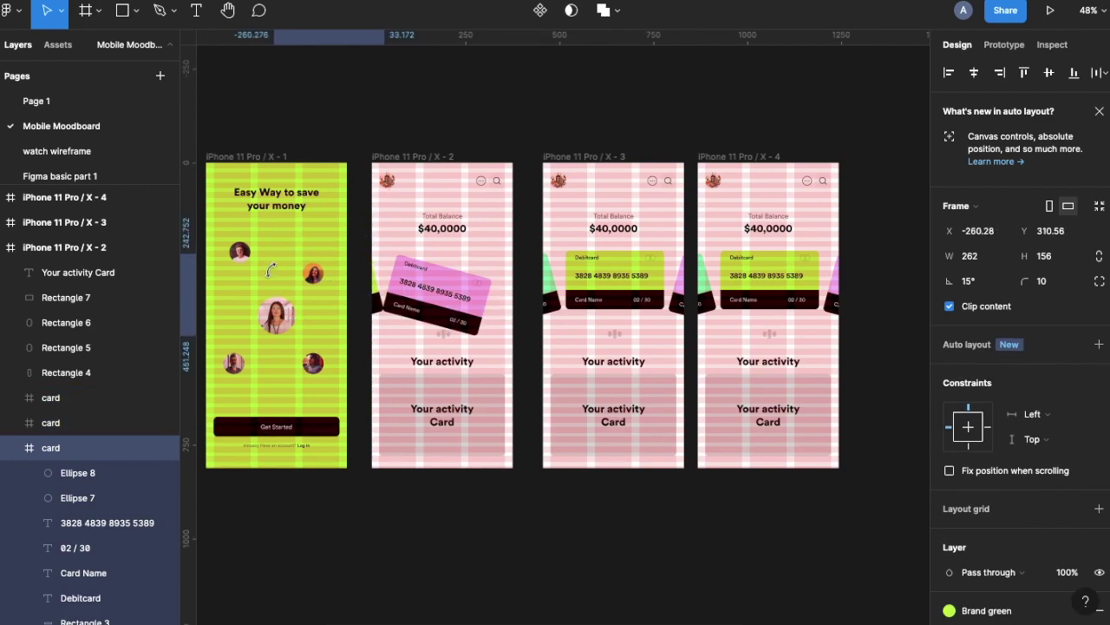
Step: Straighten the pink card in the iPhone 11 Pro / X - 2 frame by setting its rotation to 0°
{"action": "left_click", "coordinate": [459, 302]}
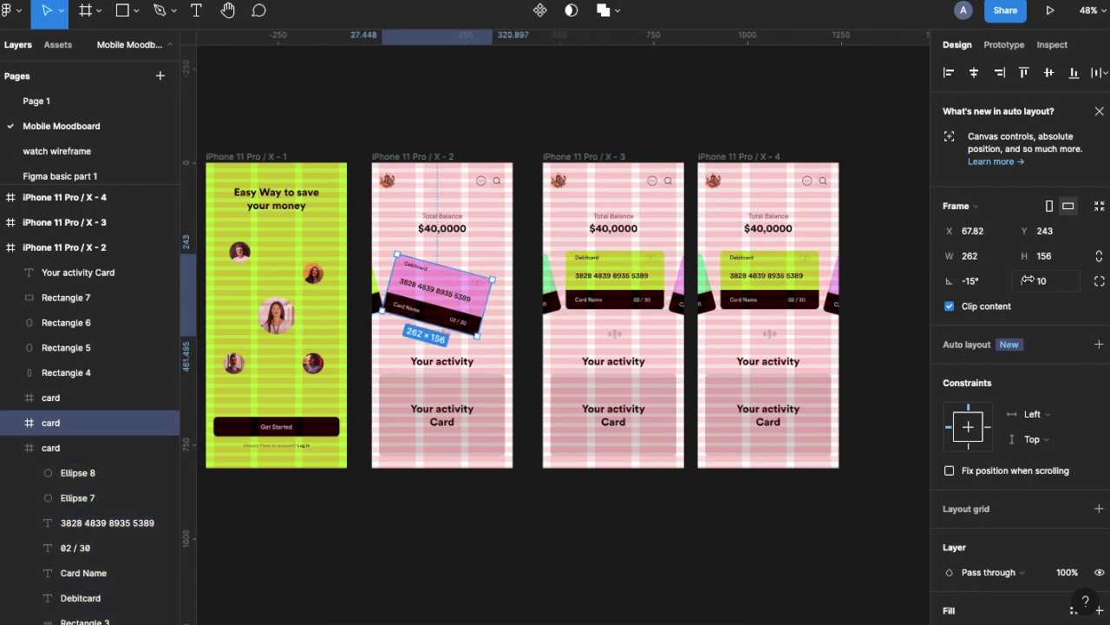
{"action": "left_click", "coordinate": [1050, 293]}
{"action": "type", "text": "9"}
{"action": "key", "text": "Return"}
{"action": "key", "text": "ctrl+z"}
{"action": "left_click", "coordinate": [995, 283]}
{"action": "type", "text": "9"}
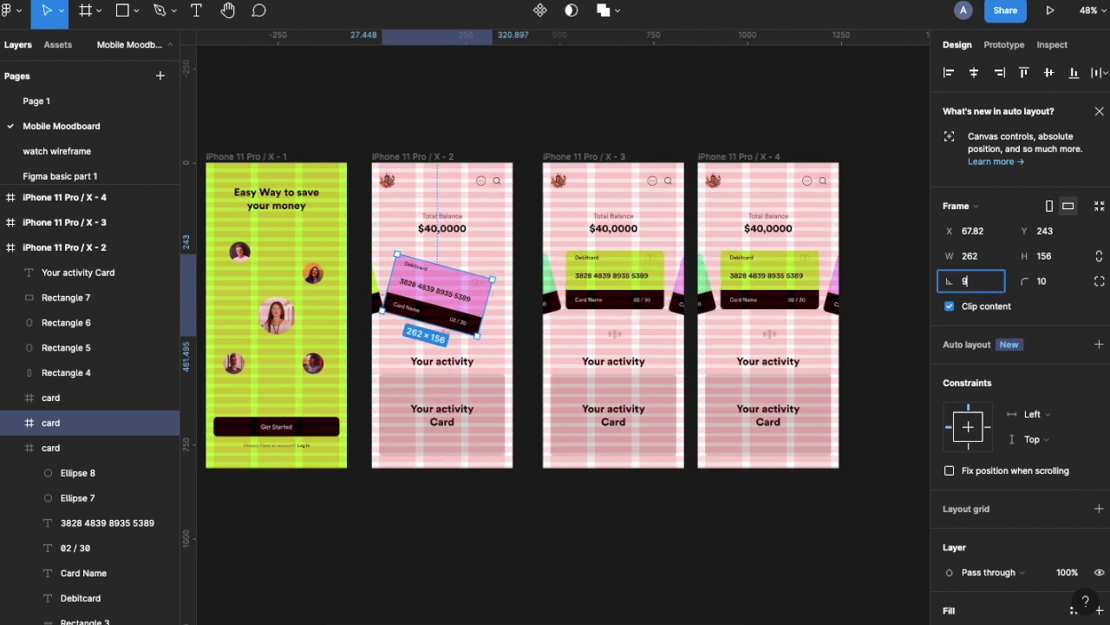
{"action": "key", "text": "Return"}
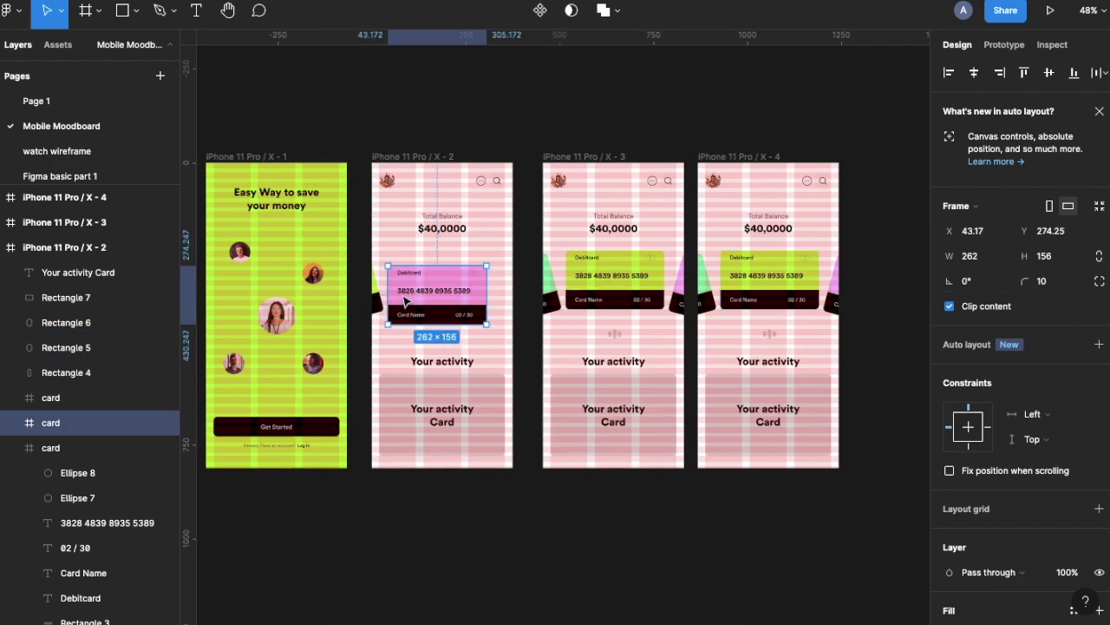
Step: Move the straightened pink card to X 55, Y 234, centered under the balance amount
{"action": "scroll", "coordinate": [406, 301], "scroll_direction": "up", "scroll_amount": 5}
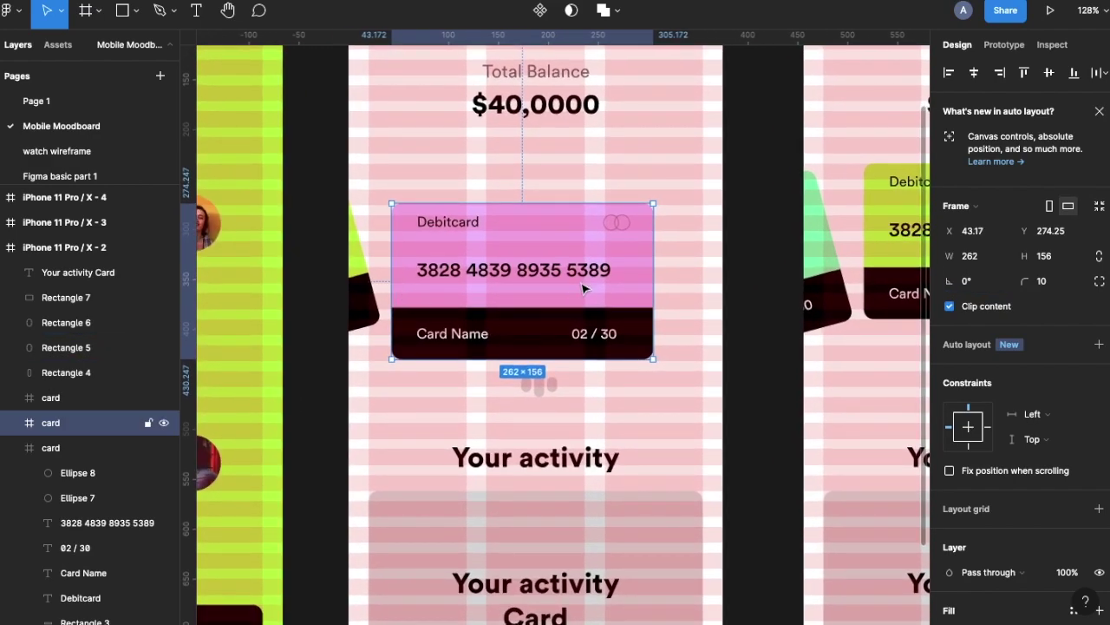
{"action": "left_click_drag", "start_coordinate": [590, 270], "coordinate": [597, 243]}
{"action": "scroll", "coordinate": [602, 274], "scroll_direction": "down", "scroll_amount": 1}
{"action": "scroll", "coordinate": [601, 275], "scroll_direction": "down", "scroll_amount": 3}
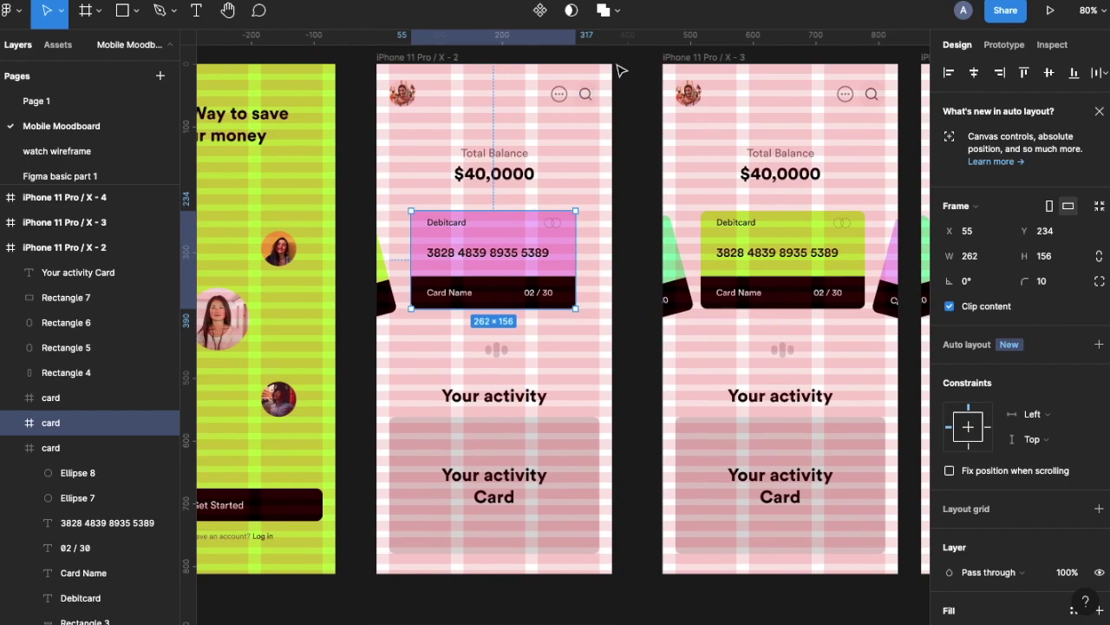
Step: Add a horizontal ruler guide at the pink card's lower edge and line up the tilted green card's lower corner with it
{"action": "left_click_drag", "start_coordinate": [632, 43], "coordinate": [607, 304]}
{"action": "scroll", "coordinate": [411, 256], "scroll_direction": "up", "scroll_amount": 3}
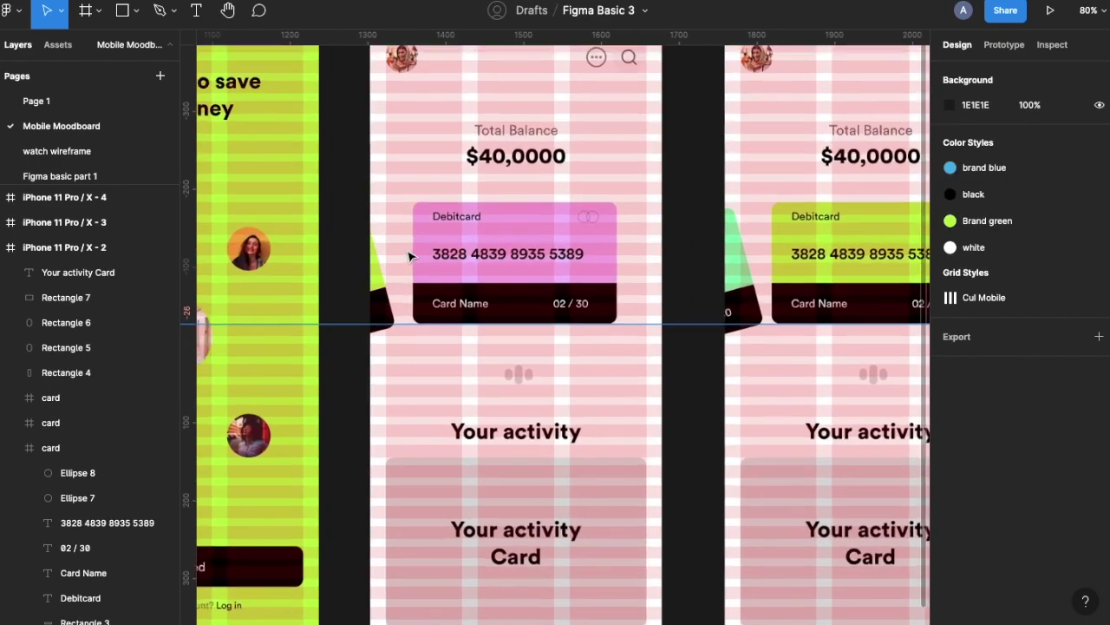
{"action": "left_click", "coordinate": [372, 308]}
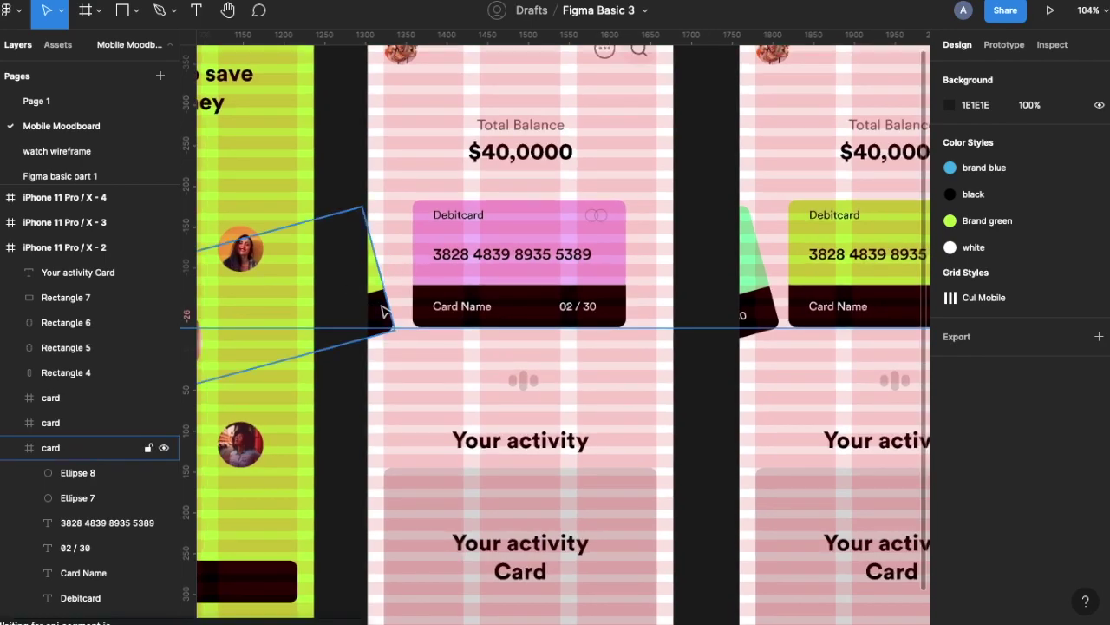
{"action": "left_click_drag", "start_coordinate": [387, 305], "coordinate": [742, 321]}
Step: Compare the card spacing in the iPhone 11 Pro / X - 3 frame, and move the tilted green card beside the pink one to X -247
{"action": "left_click", "coordinate": [742, 319], "text": "shift"}
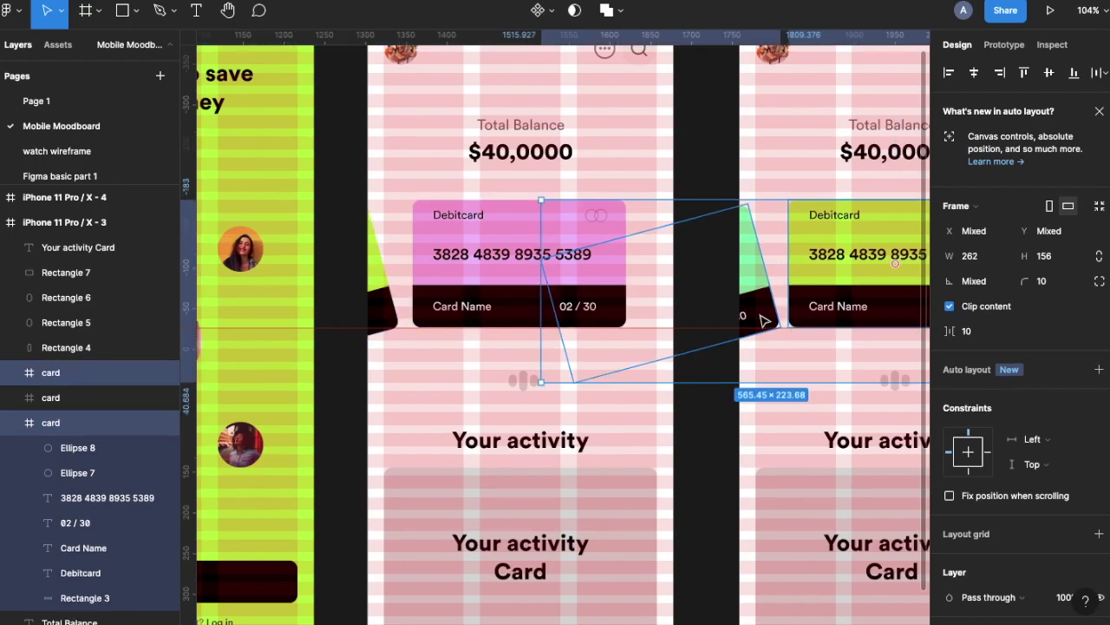
{"action": "left_click", "coordinate": [764, 321], "text": "shift"}
{"action": "left_click", "coordinate": [744, 317], "text": "shift"}
{"action": "scroll", "coordinate": [744, 318], "scroll_direction": "right", "scroll_amount": 2}
{"action": "left_click", "coordinate": [352, 333]}
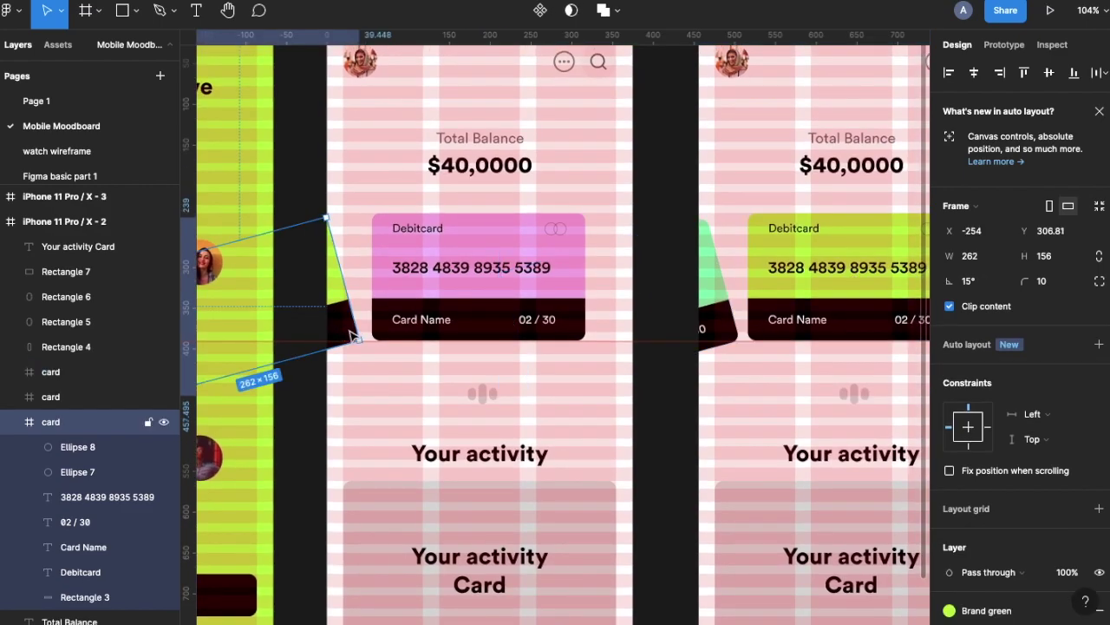
{"action": "left_click_drag", "start_coordinate": [357, 337], "coordinate": [364, 338]}
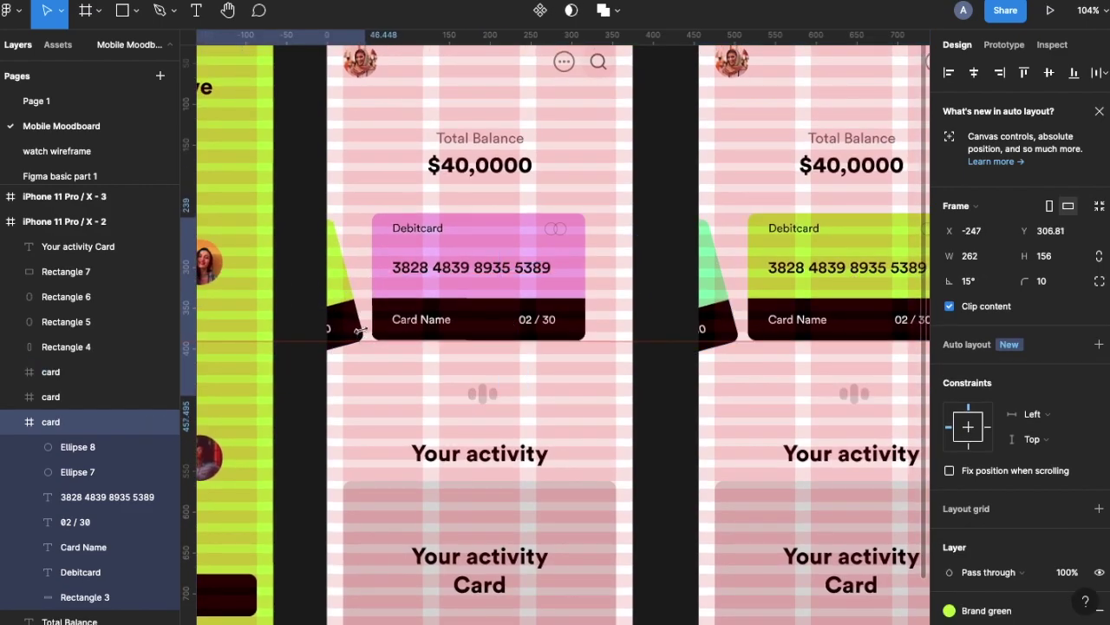
Step: Set the spacing between the tilted green card and the pink card to 10, and shift both slightly left together
{"action": "left_click", "coordinate": [409, 323], "text": "shift"}
{"action": "left_click", "coordinate": [979, 337]}
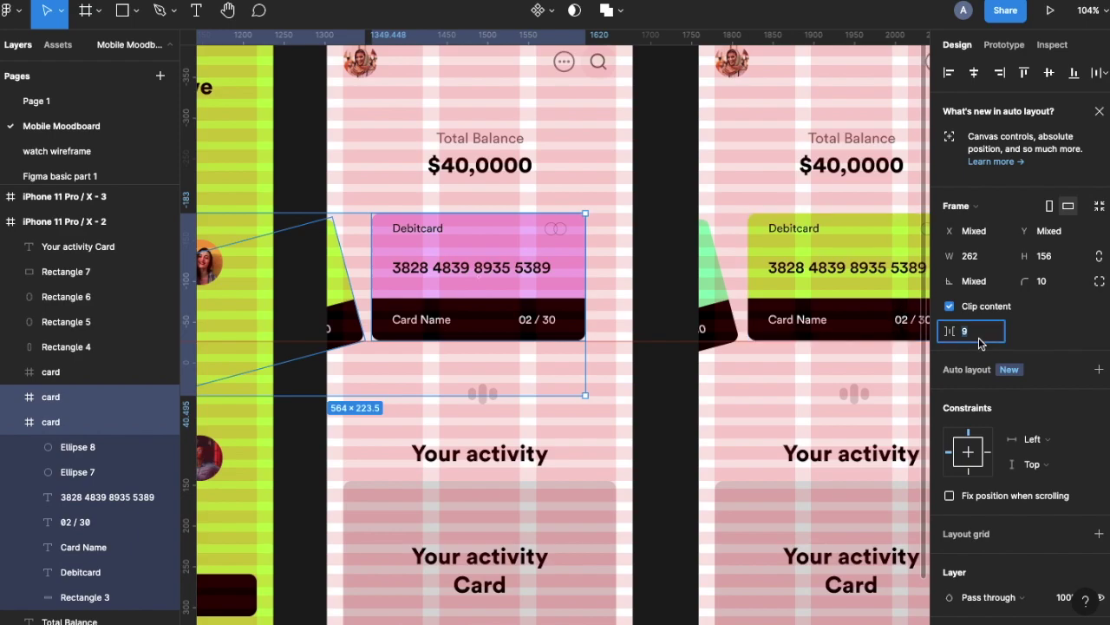
{"action": "type", "text": "10"}
{"action": "key", "text": "Return"}
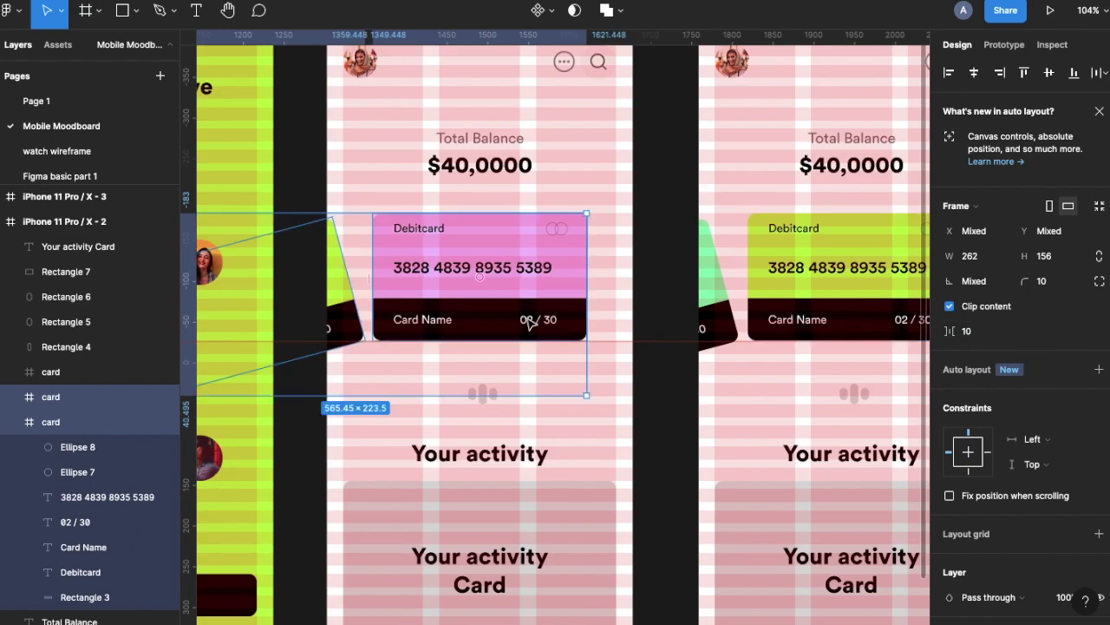
{"action": "left_click_drag", "start_coordinate": [515, 319], "coordinate": [510, 318]}
{"action": "scroll", "coordinate": [510, 318], "scroll_direction": "down", "scroll_amount": 6}
{"action": "scroll", "coordinate": [510, 317], "scroll_direction": "up", "scroll_amount": 3}
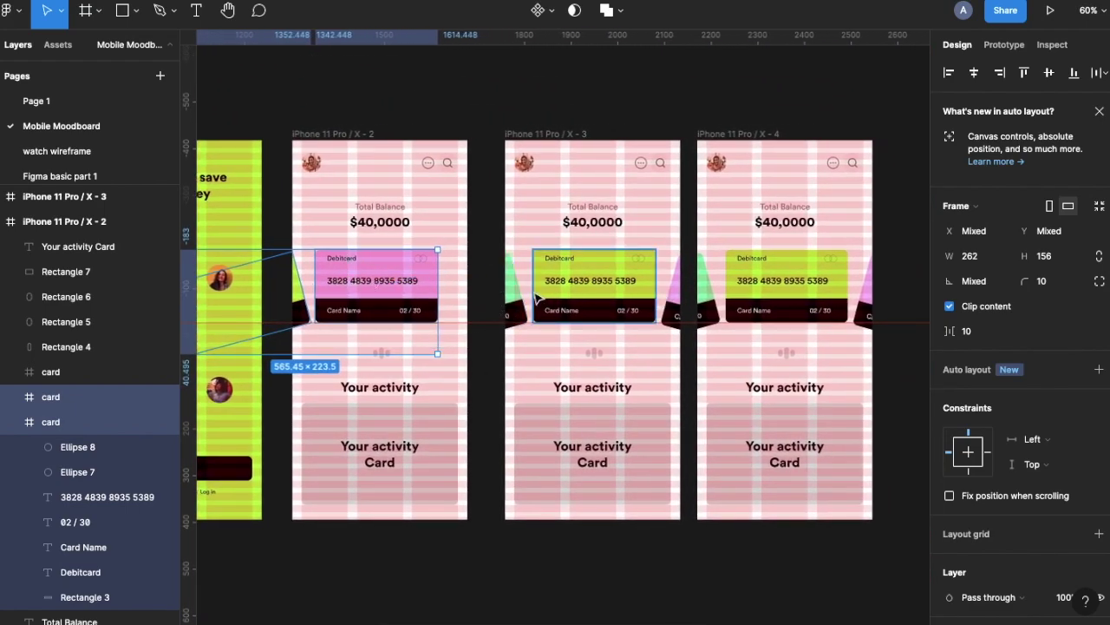
Step: Shift all three cards in the iPhone 11 Pro / X - 4 frame rightward together so the mint card becomes the middle one
{"action": "left_click", "coordinate": [773, 312]}
{"action": "scroll", "coordinate": [663, 314], "scroll_direction": "right", "scroll_amount": 3}
{"action": "left_click", "coordinate": [664, 314], "text": "shift"}
{"action": "left_click", "coordinate": [760, 313], "text": "shift"}
{"action": "left_click_drag", "start_coordinate": [607, 314], "coordinate": [714, 315]}
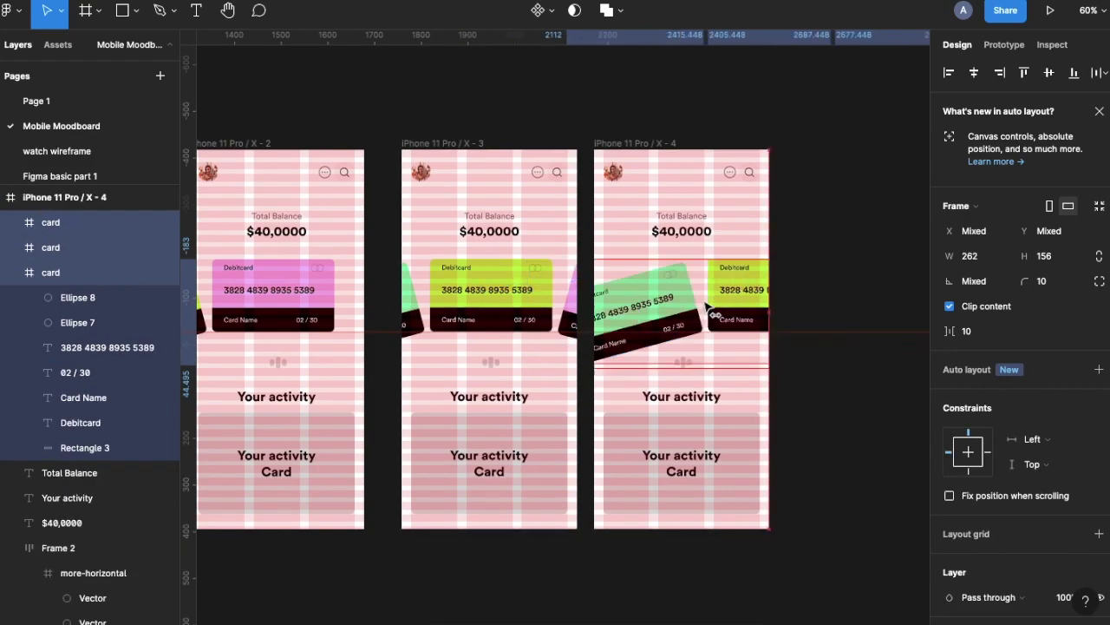
Step: Straighten the mint card in the iPhone 11 Pro / X - 4 frame and tilt its green card to -15°
{"action": "left_click", "coordinate": [694, 314]}
{"action": "left_click", "coordinate": [760, 304]}
{"action": "left_click", "coordinate": [989, 283]}
{"action": "type", "text": "15"}
{"action": "left_click", "coordinate": [682, 312]}
Step: Set the spacing between the mint card and the tilted green card in the iPhone 11 Pro / X - 4 frame to 10
{"action": "left_click", "coordinate": [760, 314], "text": "shift"}
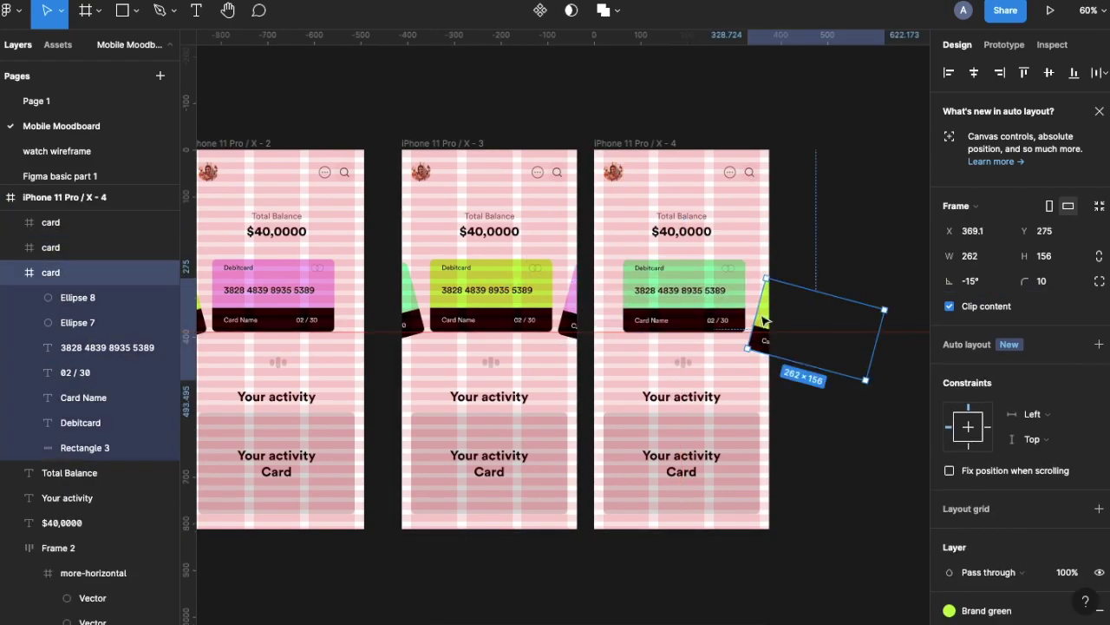
{"action": "left_click_drag", "start_coordinate": [949, 341], "coordinate": [954, 338]}
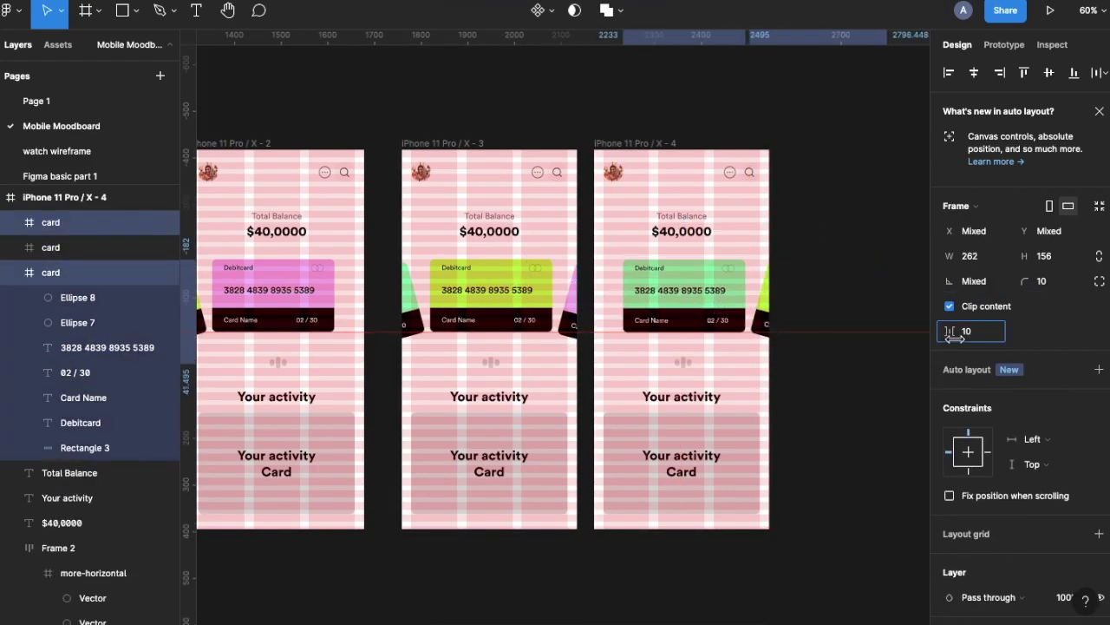
{"action": "scroll", "coordinate": [711, 317], "scroll_direction": "up", "scroll_amount": 5}
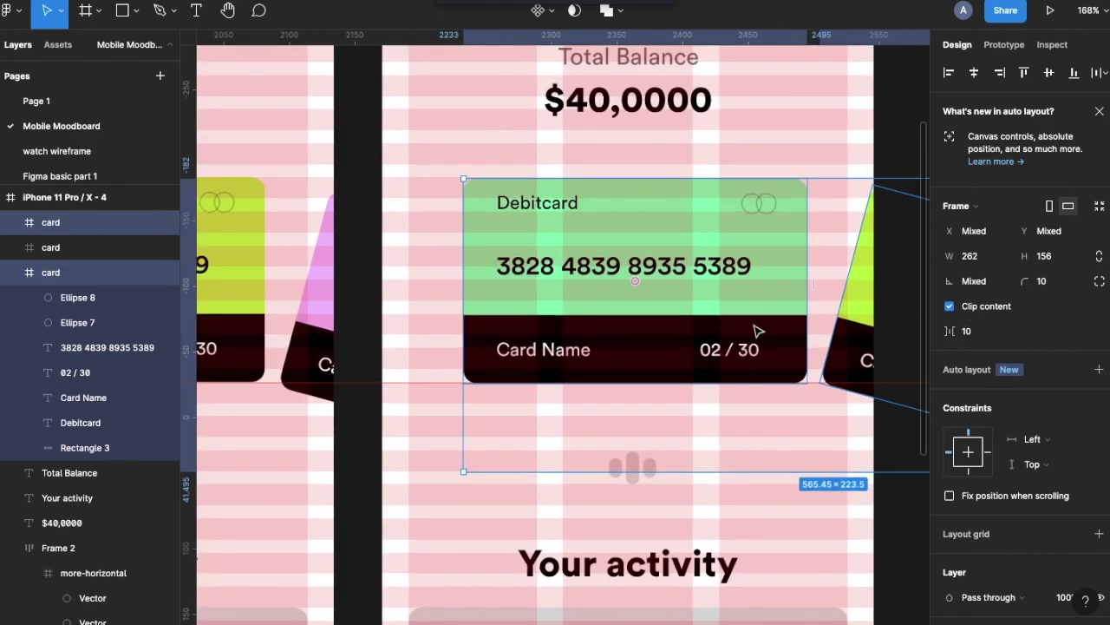
{"action": "left_click", "coordinate": [607, 433]}
{"action": "scroll", "coordinate": [607, 434], "scroll_direction": "down", "scroll_amount": 5}
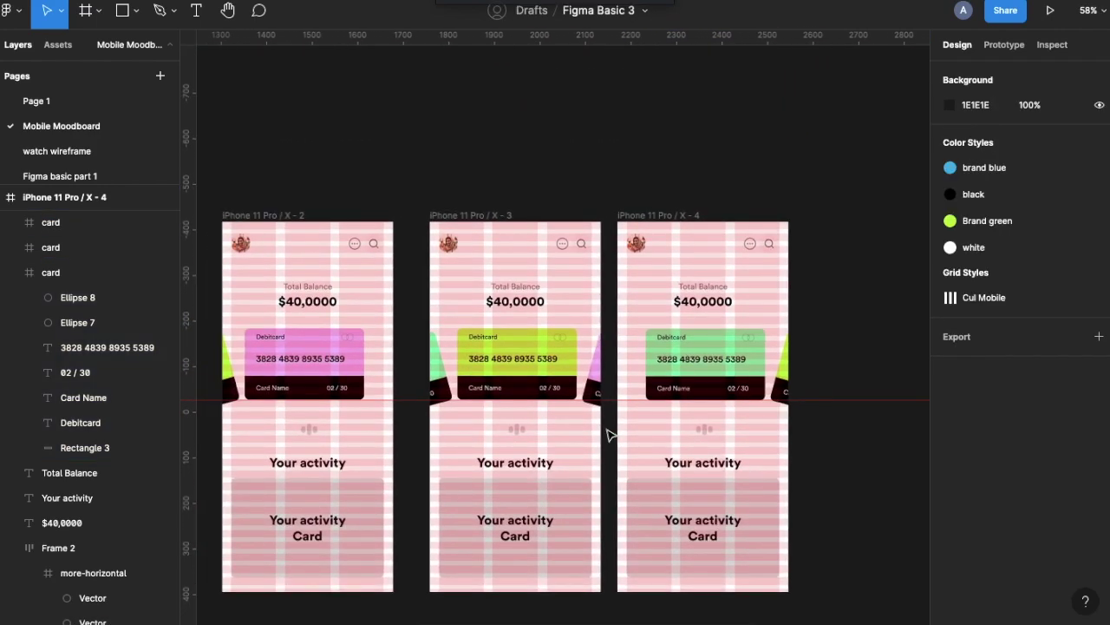
Step: Link the iPhone 11 Pro / X - 3 frame's tilted pink card to another iPhone frame on tap, using Smart animate, Ease out, 300ms
{"action": "scroll", "coordinate": [609, 434], "scroll_direction": "left", "scroll_amount": 3}
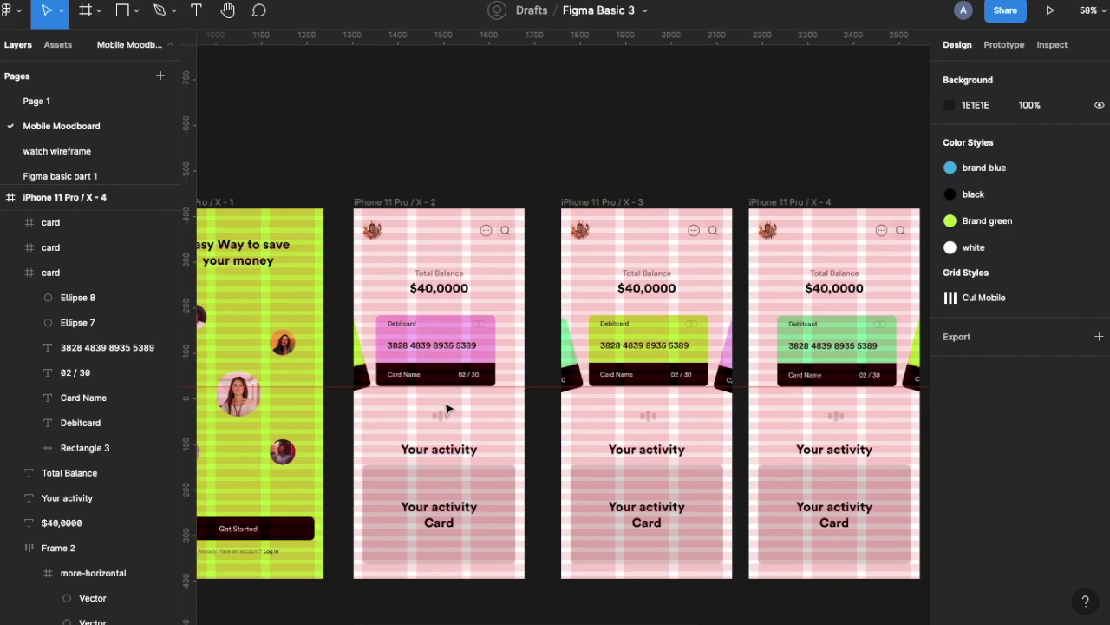
{"action": "scroll", "coordinate": [434, 404], "scroll_direction": "left", "scroll_amount": 2}
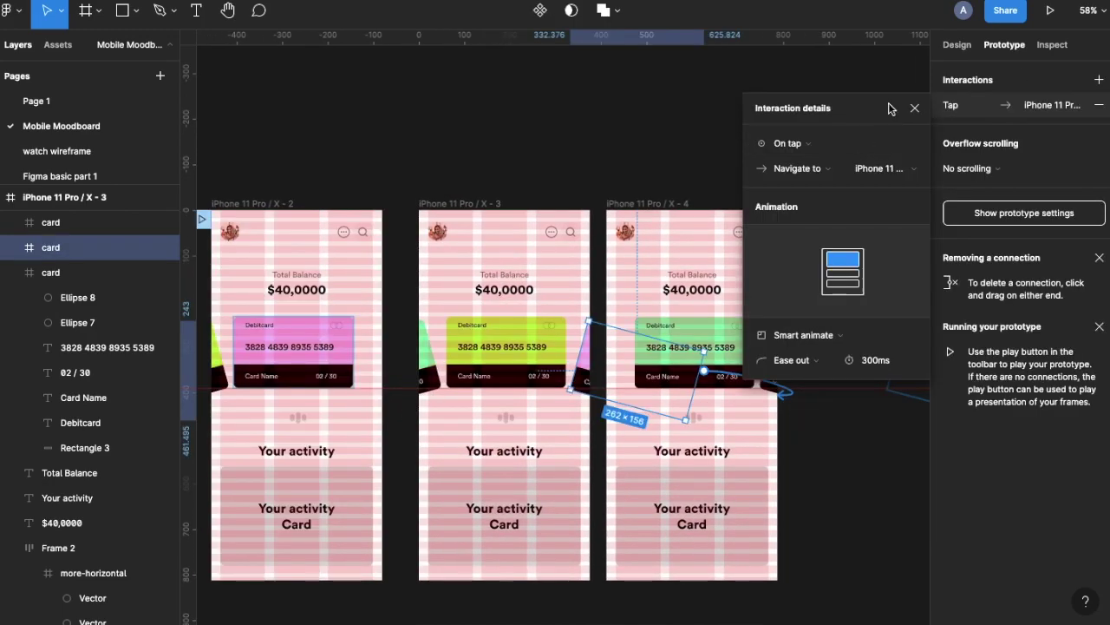
{"action": "left_click", "coordinate": [914, 108]}
{"action": "scroll", "coordinate": [451, 271], "scroll_direction": "left", "scroll_amount": 5}
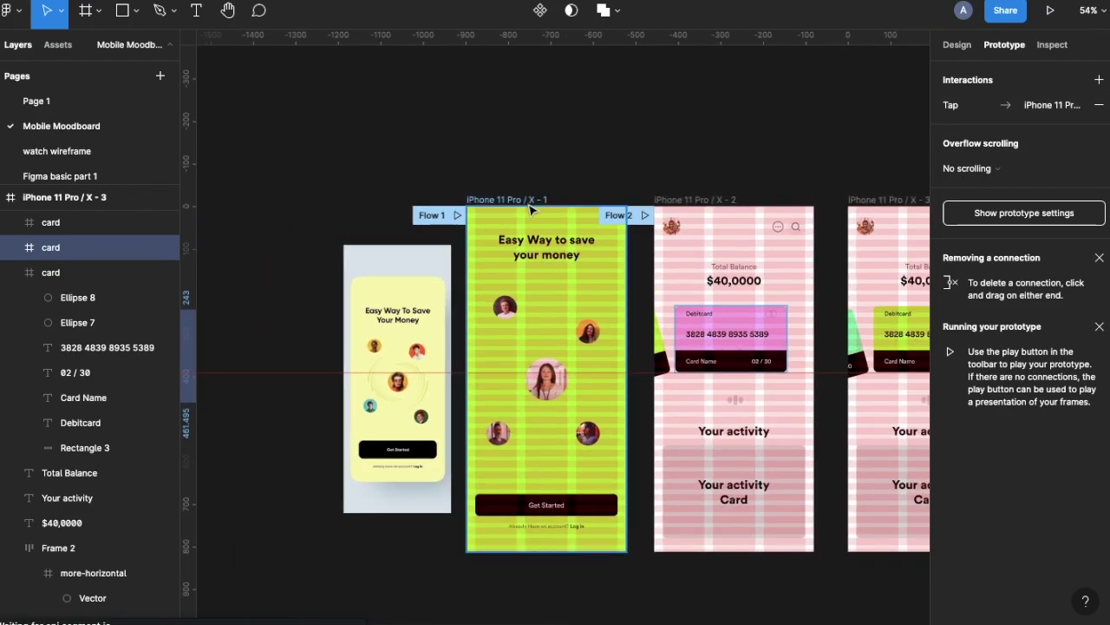
Step: Link the iPhone 11 Pro / X - 1 frame to the iPhone 11 Pro / X - 3 frame with an After delay trigger
{"action": "left_click", "coordinate": [533, 210]}
{"action": "scroll", "coordinate": [532, 210], "scroll_direction": "right", "scroll_amount": 1}
{"action": "scroll", "coordinate": [533, 210], "scroll_direction": "right", "scroll_amount": 1}
{"action": "scroll", "coordinate": [439, 379], "scroll_direction": "right", "scroll_amount": 2}
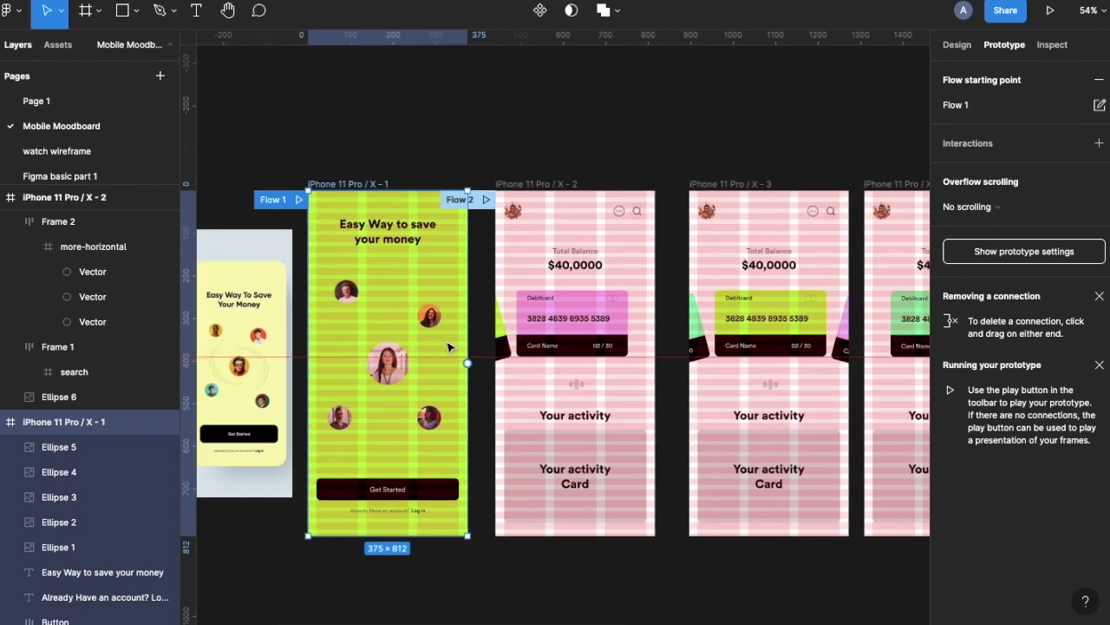
{"action": "left_click_drag", "start_coordinate": [439, 362], "coordinate": [760, 208]}
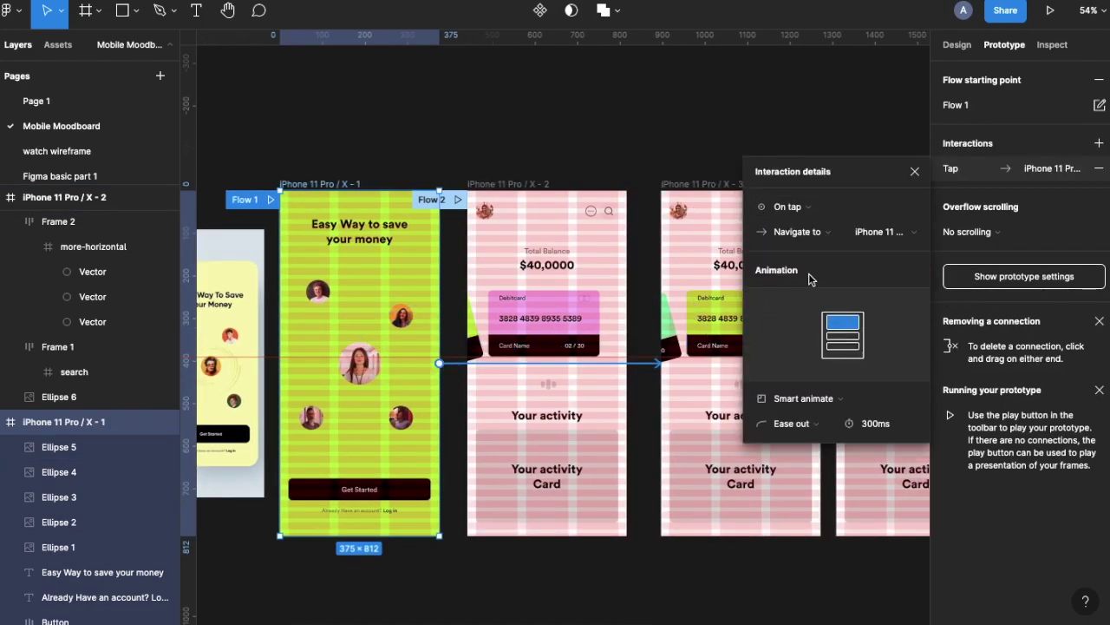
{"action": "left_click", "coordinate": [791, 213]}
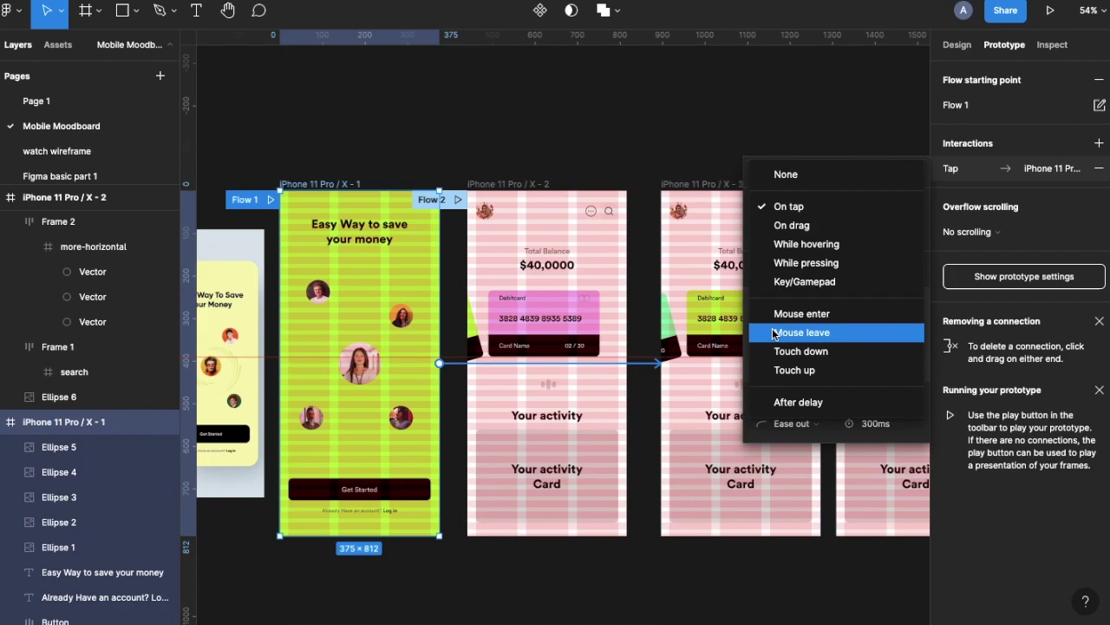
{"action": "left_click", "coordinate": [772, 400]}
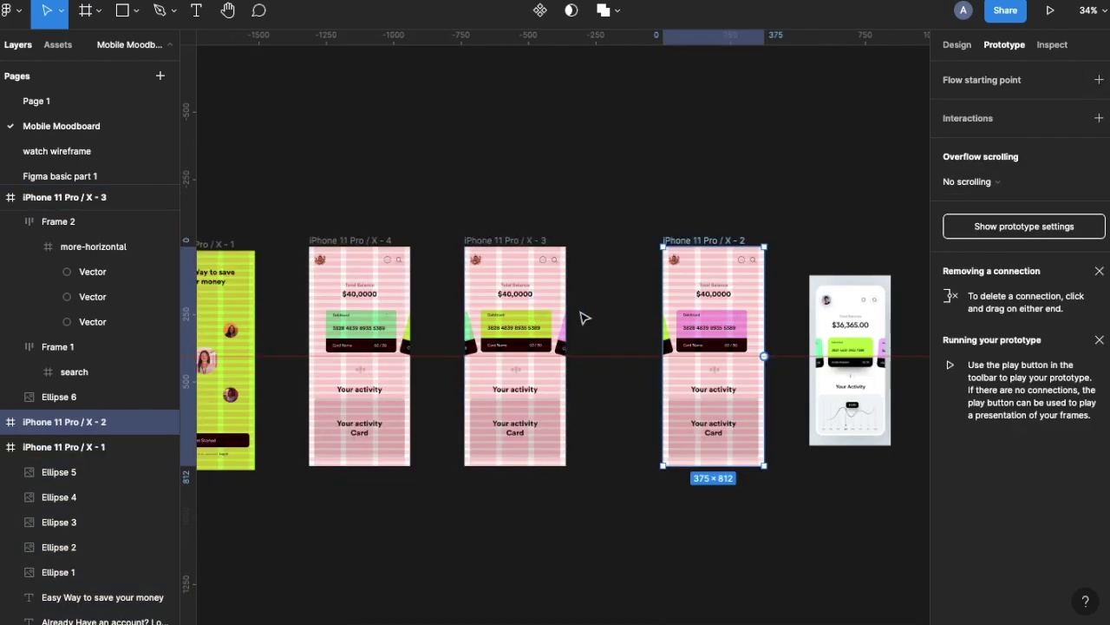
Step: Move the iPhone 11 Pro / X - 2 frame closer to iPhone 11 Pro / X - 3 and select the latter's middle green card
{"action": "scroll", "coordinate": [582, 315], "scroll_direction": "up", "scroll_amount": 5}
{"action": "scroll", "coordinate": [568, 213], "scroll_direction": "down", "scroll_amount": 2}
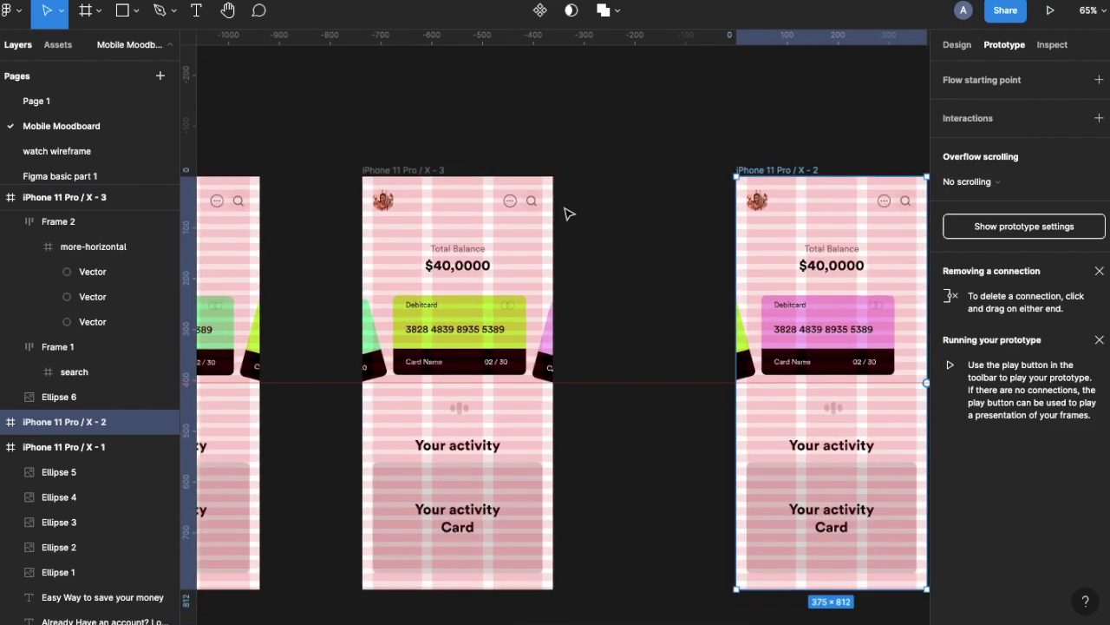
{"action": "scroll", "coordinate": [598, 209], "scroll_direction": "down", "scroll_amount": 4}
{"action": "left_click_drag", "start_coordinate": [673, 187], "coordinate": [634, 187]}
{"action": "left_click", "coordinate": [529, 271]}
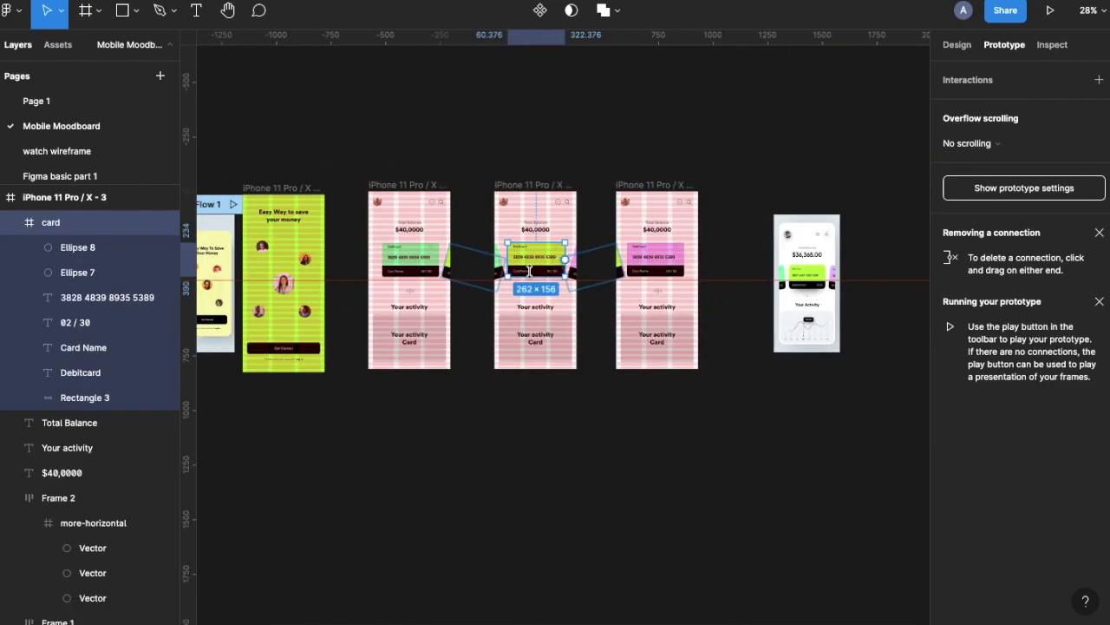
Step: Redirect the tilted pink card's tap link in iPhone 11 Pro / X - 3 to iPhone 11 Pro / X - 2, using Smart animate, Ease out, 300ms
{"action": "scroll", "coordinate": [529, 271], "scroll_direction": "up", "scroll_amount": 3}
{"action": "left_click_drag", "start_coordinate": [598, 250], "coordinate": [724, 252]}
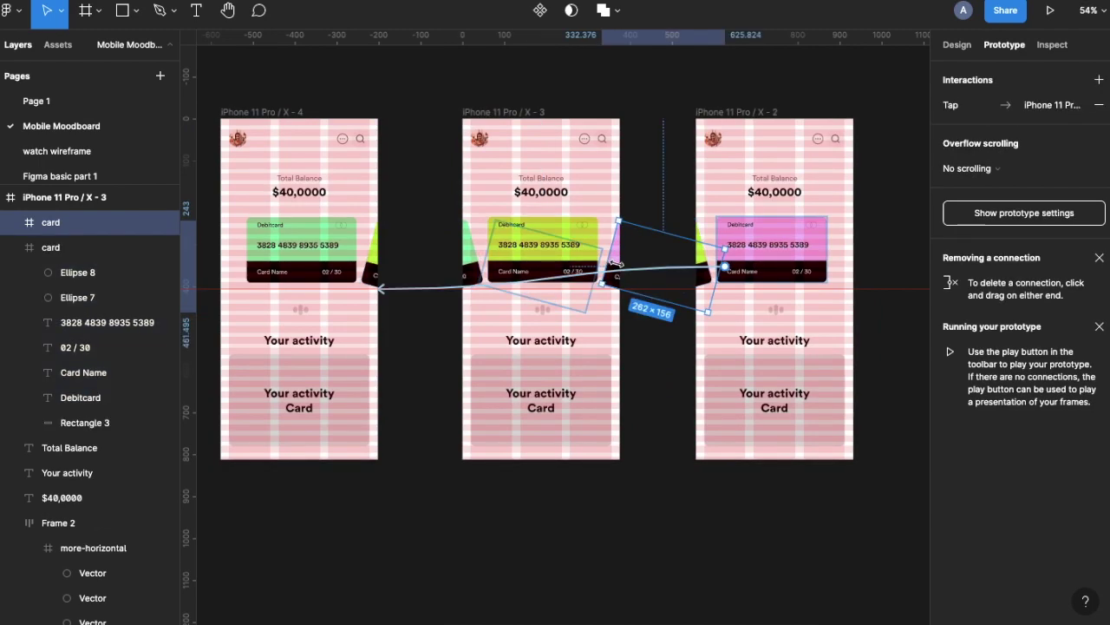
{"action": "left_click", "coordinate": [607, 279]}
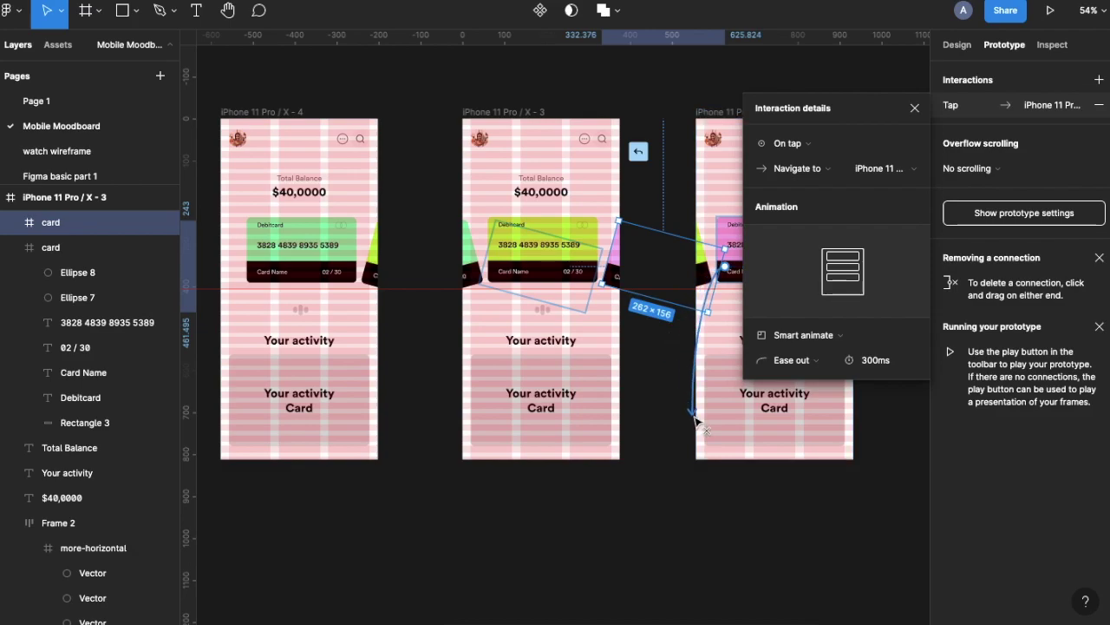
{"action": "scroll", "coordinate": [717, 421], "scroll_direction": "up", "scroll_amount": 3}
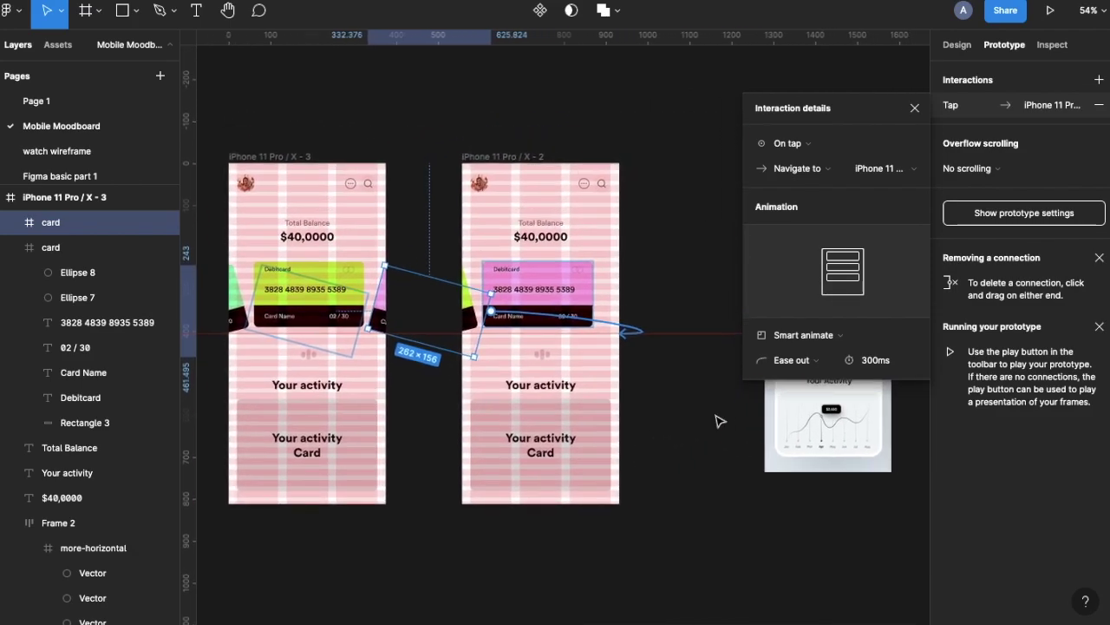
Step: Link the tilted mint card in the iPhone 11 Pro / X - 3 frame to the iPhone 11 Pro / X - 4 frame on tap
{"action": "left_click", "coordinate": [458, 316]}
{"action": "left_click_drag", "start_coordinate": [475, 323], "coordinate": [340, 291]}
{"action": "scroll", "coordinate": [450, 277], "scroll_direction": "down", "scroll_amount": 3}
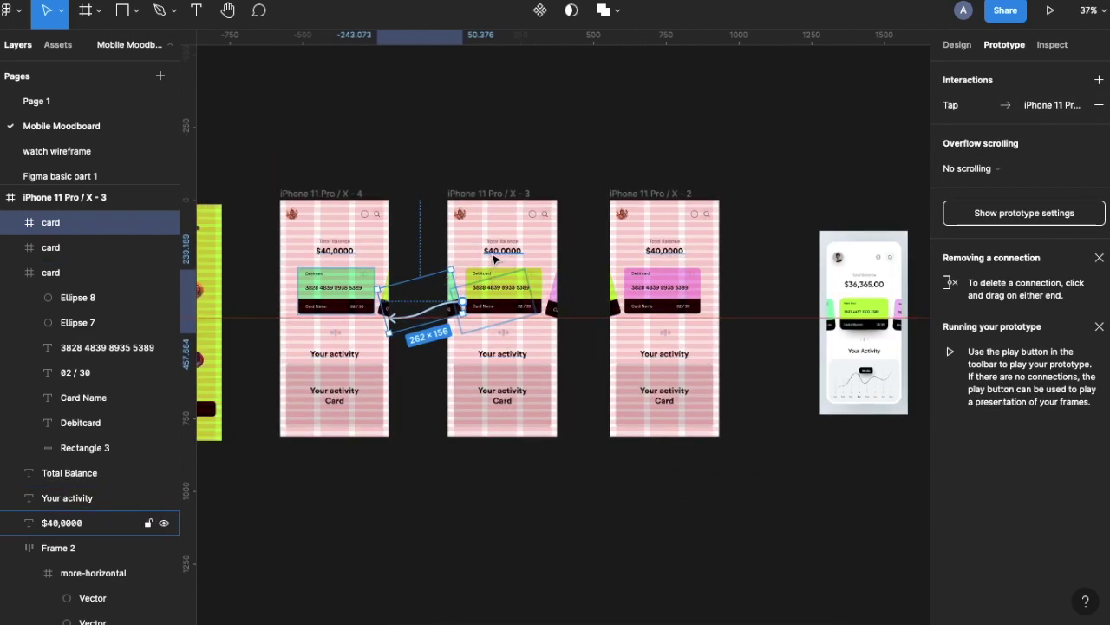
{"action": "left_click", "coordinate": [479, 273]}
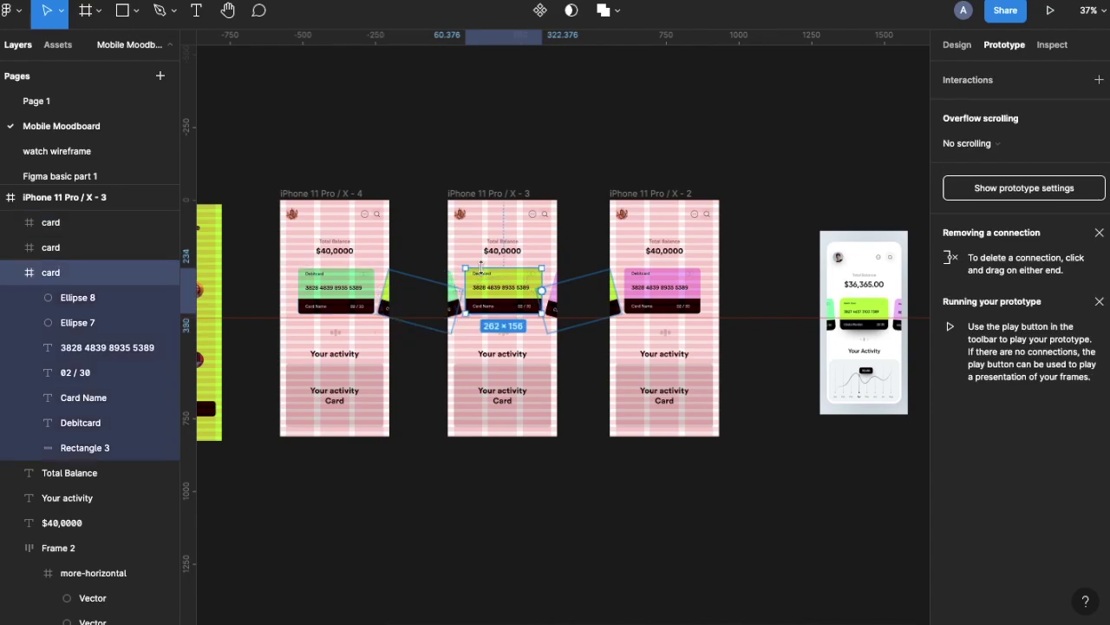
Step: Link the tilted green card in iPhone 11 Pro / X - 2 to iPhone 11 Pro / X - 3 on tap, using Smart animate, Ease out, 300ms
{"action": "scroll", "coordinate": [523, 307], "scroll_direction": "up", "scroll_amount": 5}
{"action": "left_click", "coordinate": [661, 310]}
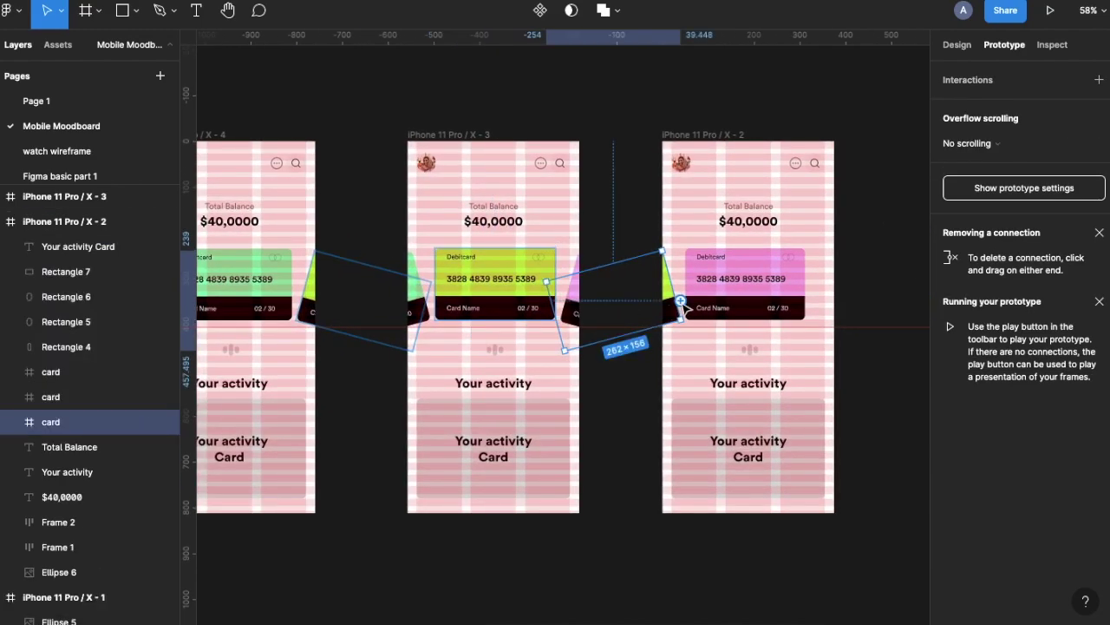
{"action": "left_click_drag", "start_coordinate": [681, 301], "coordinate": [526, 256]}
{"action": "scroll", "coordinate": [737, 234], "scroll_direction": "right", "scroll_amount": 1}
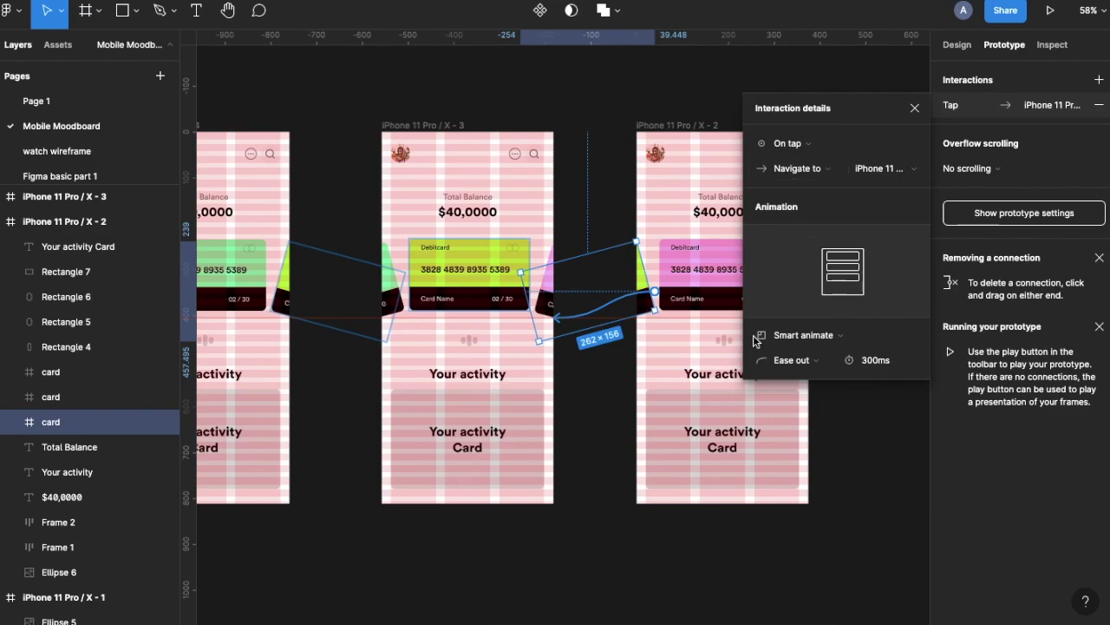
Step: Link the tilted green card in the iPhone 11 Pro / X - 4 frame to the iPhone 11 Pro / X - 3 frame
{"action": "scroll", "coordinate": [570, 531], "scroll_direction": "left", "scroll_amount": 5}
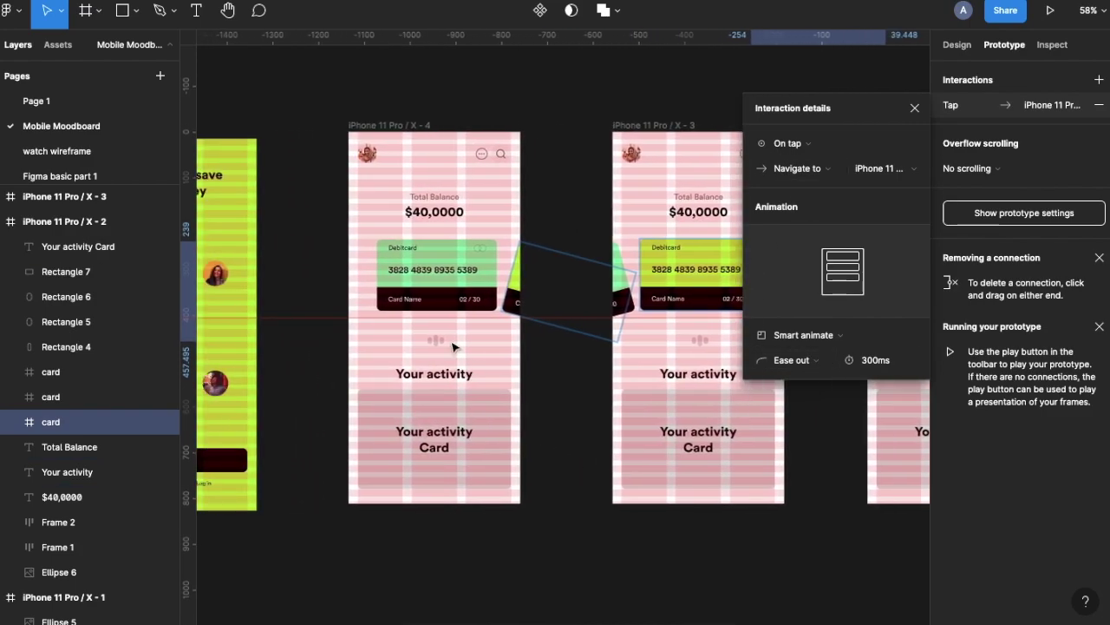
{"action": "left_click", "coordinate": [518, 295]}
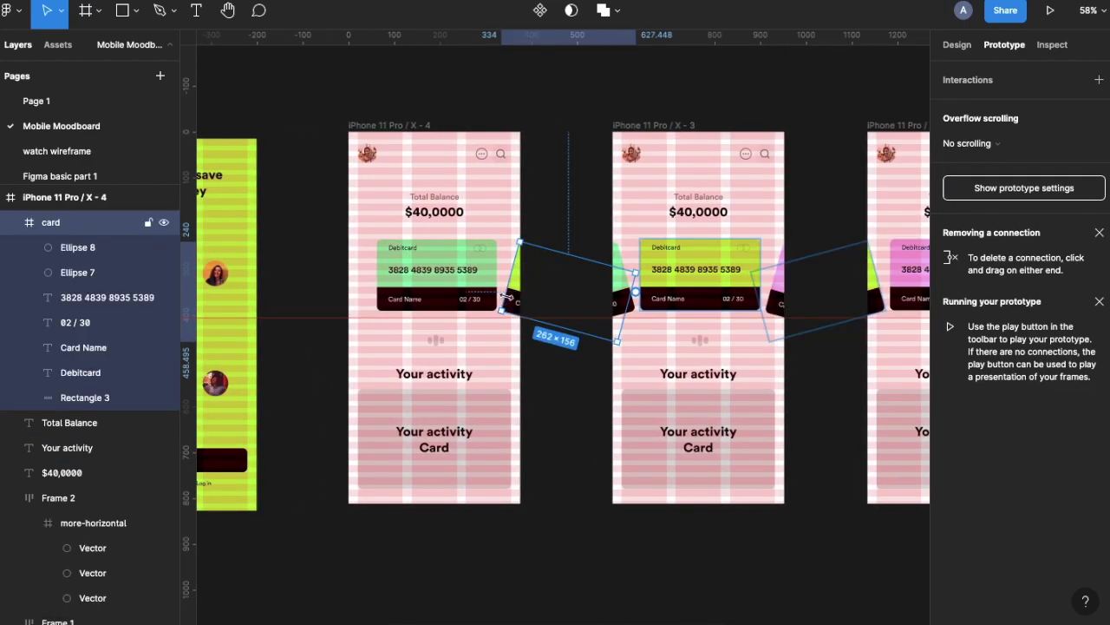
{"action": "left_click_drag", "start_coordinate": [505, 302], "coordinate": [679, 279]}
{"action": "left_click_drag", "start_coordinate": [704, 367], "coordinate": [794, 492]}
{"action": "left_click_drag", "start_coordinate": [642, 296], "coordinate": [649, 157]}
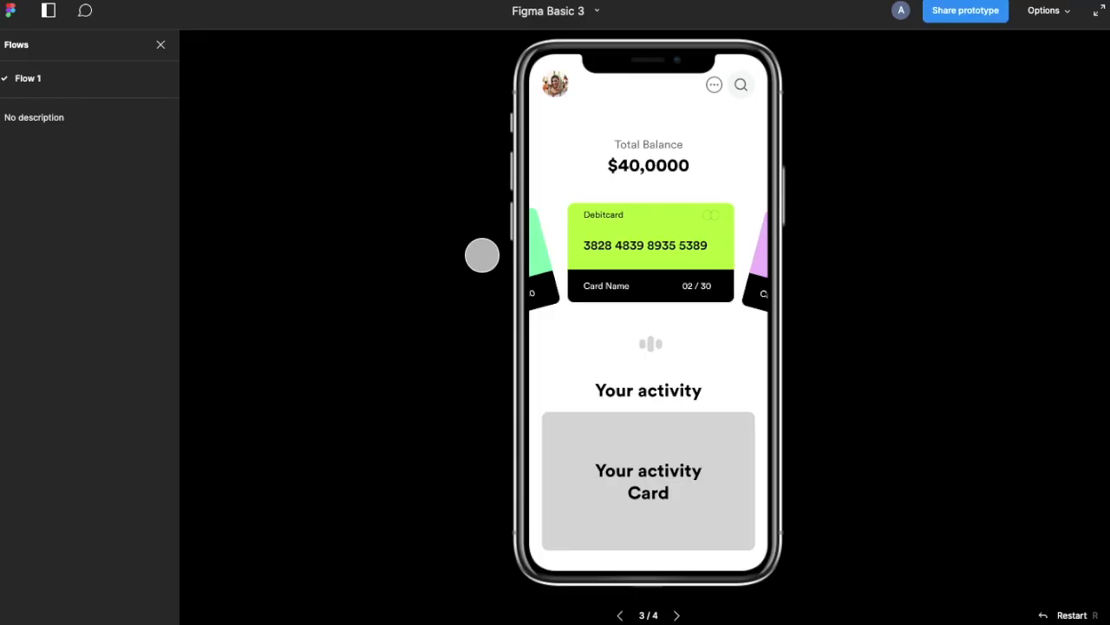
Step: Test the card switching in the Flow 1 prototype preview by activating the tilted side cards around the middle card
{"action": "key", "text": "r"}
{"action": "key", "text": "Right"}
{"action": "key", "text": "Right"}
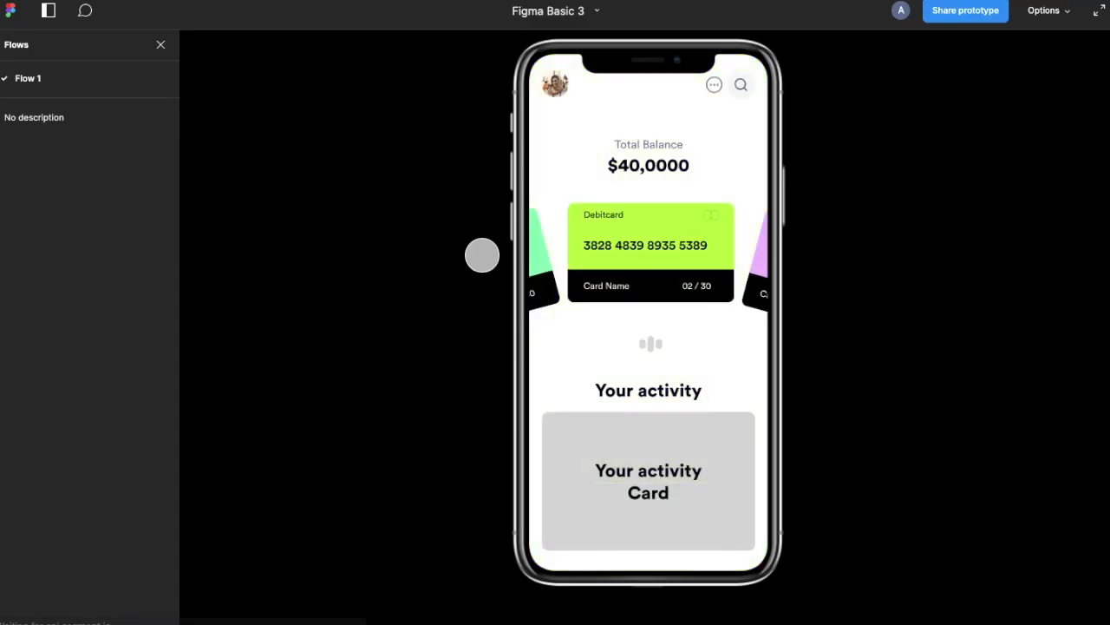
{"action": "left_click", "coordinate": [538, 286]}
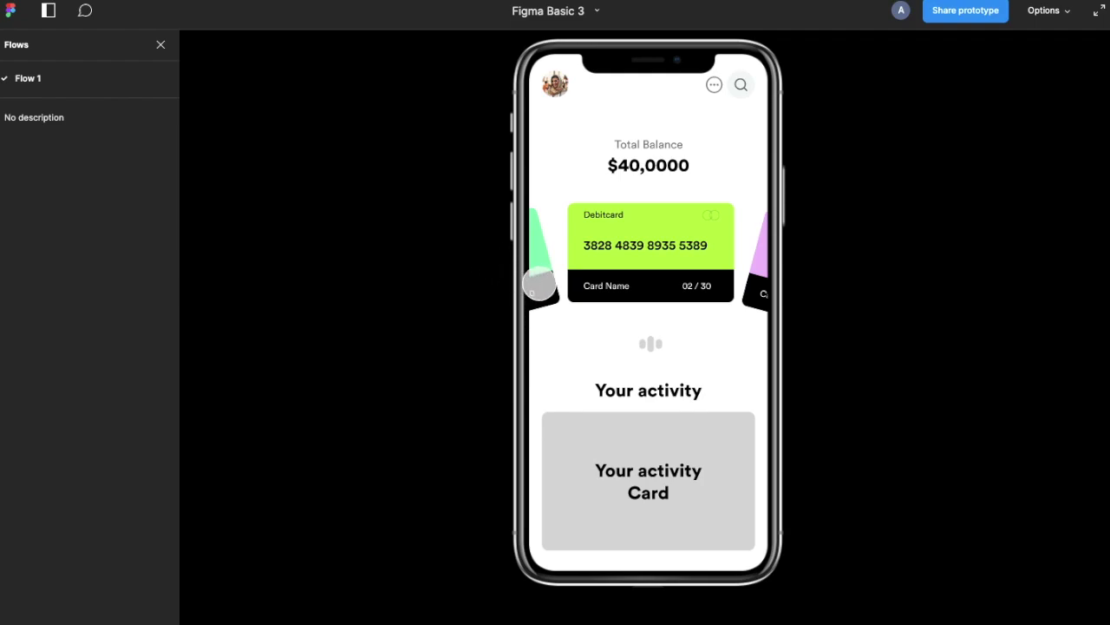
{"action": "left_click", "coordinate": [762, 298]}
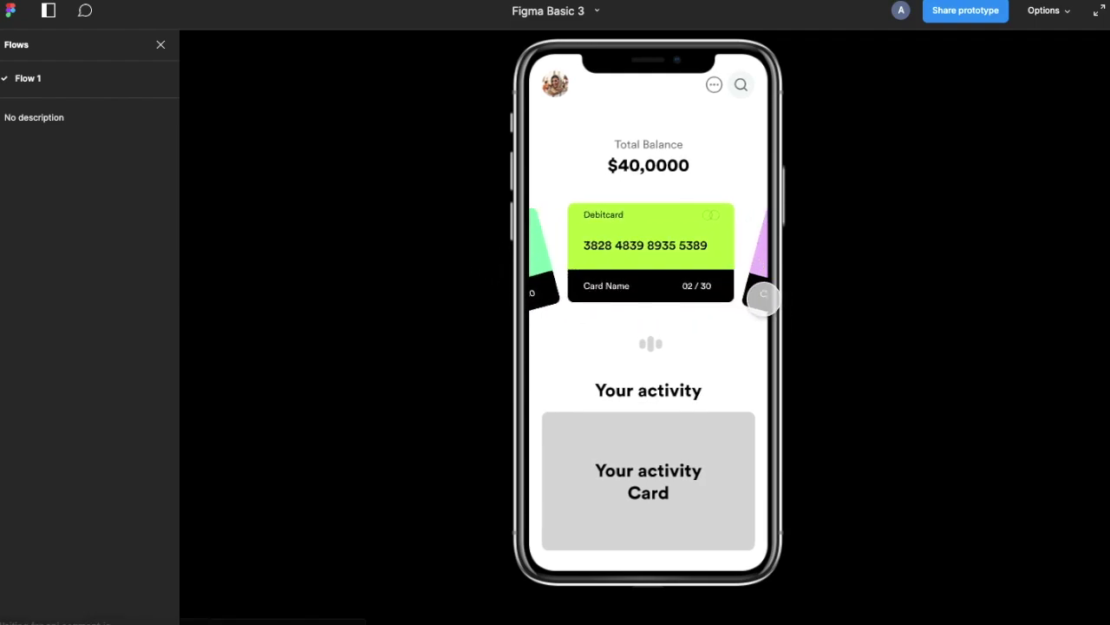
{"action": "left_click", "coordinate": [770, 293]}
{"action": "left_click", "coordinate": [761, 288]}
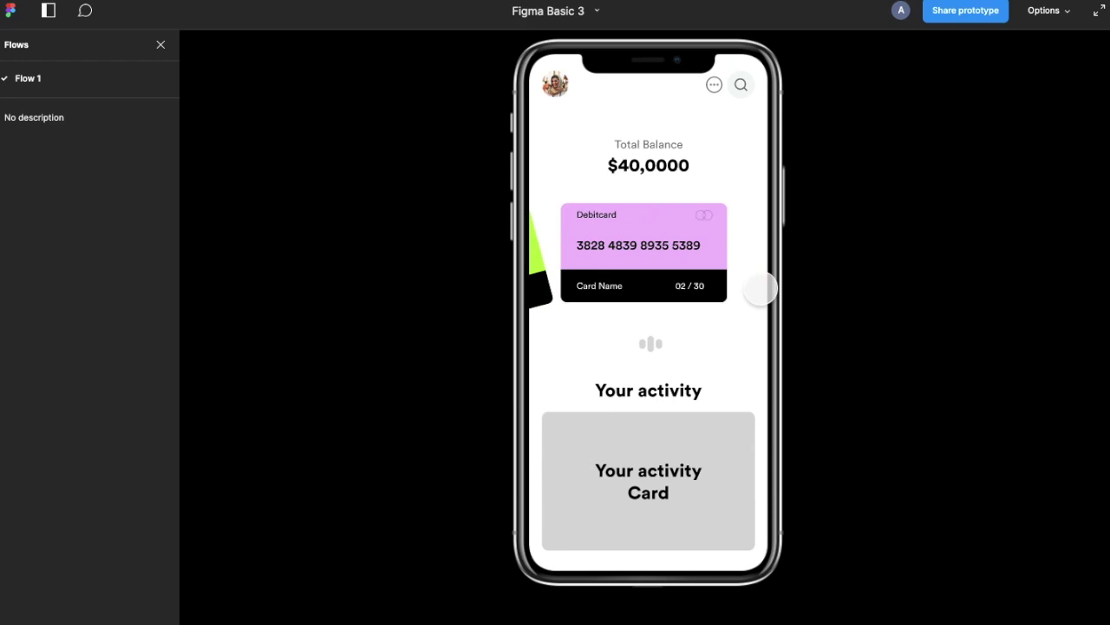
{"action": "left_click", "coordinate": [540, 288]}
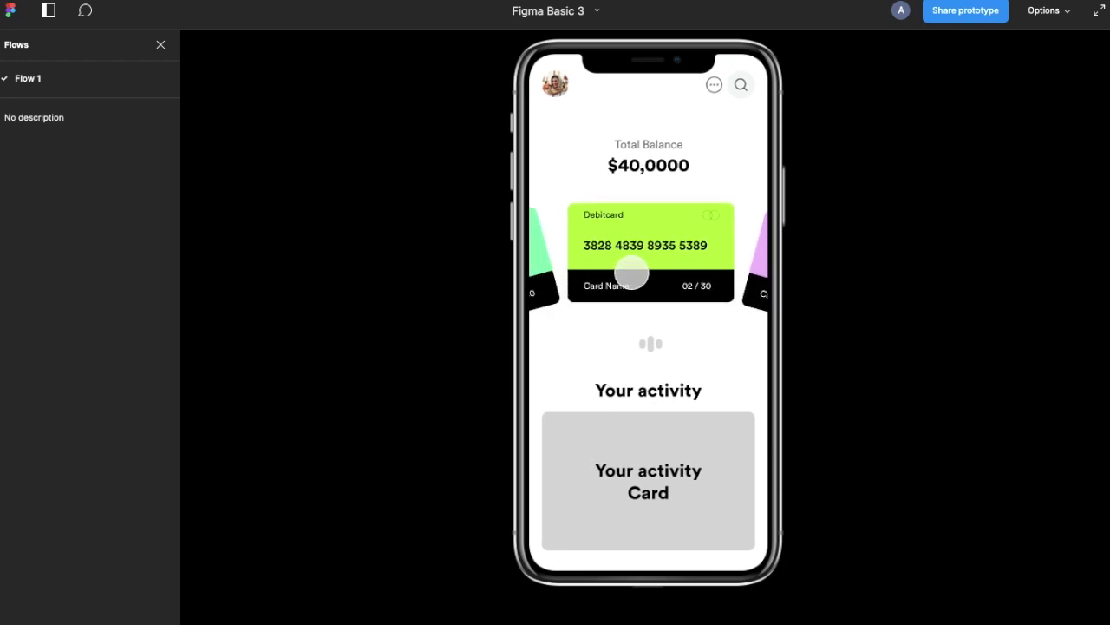
{"action": "left_click", "coordinate": [544, 289]}
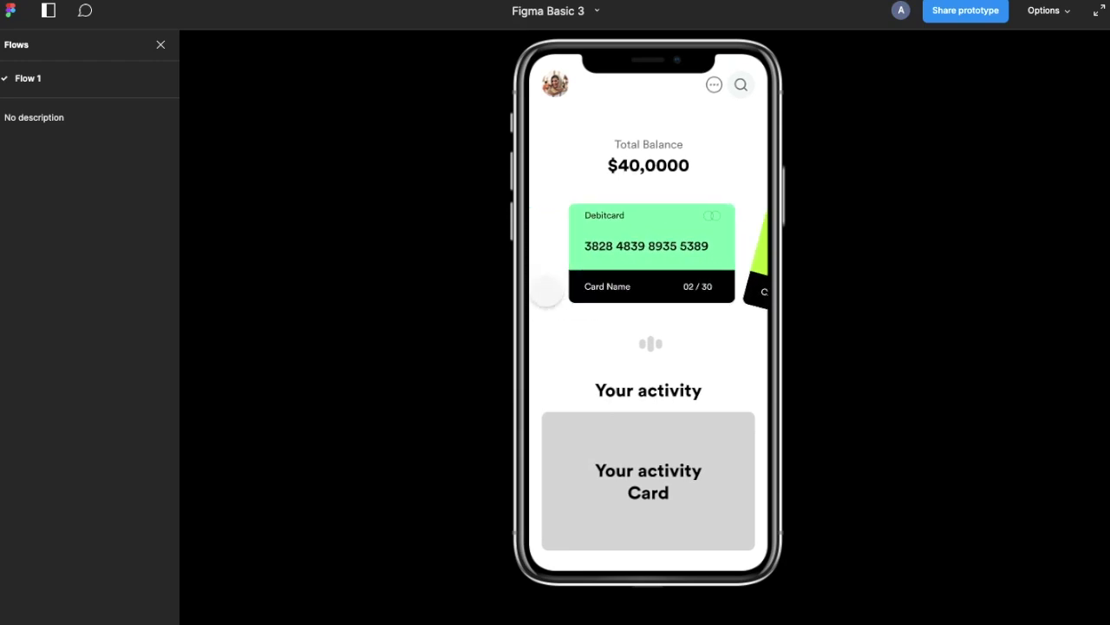